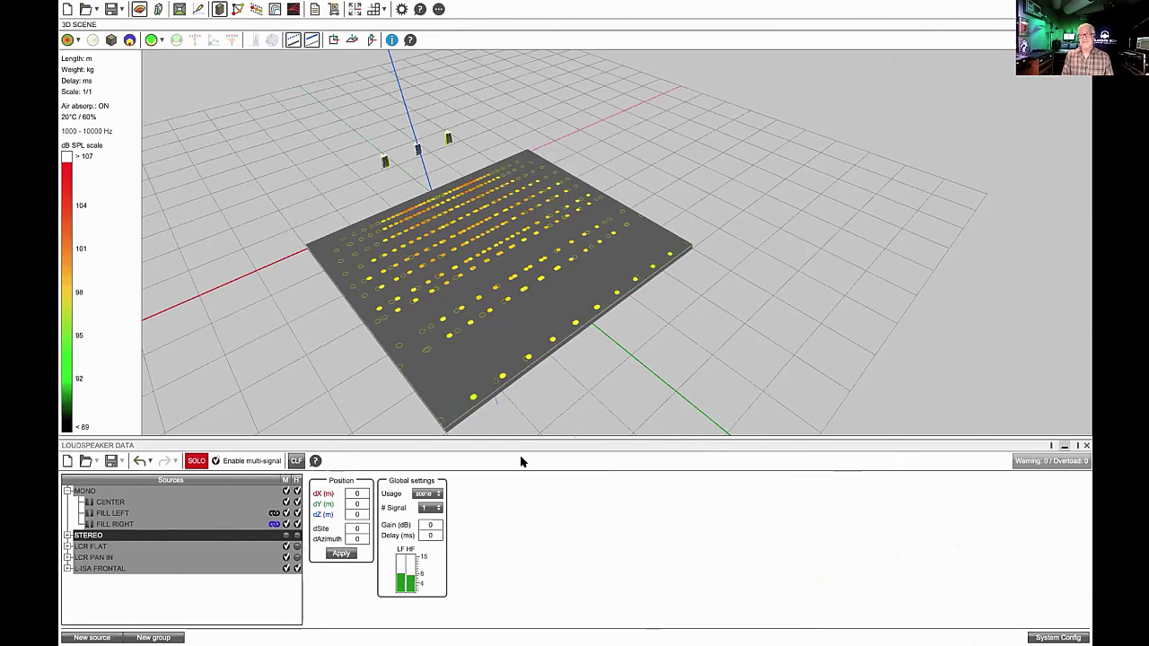
Hide the other source groups and both fills so that only the MONO group's CENTER source is shown in the scene
{"action": "left_click", "coordinate": [148, 491]}
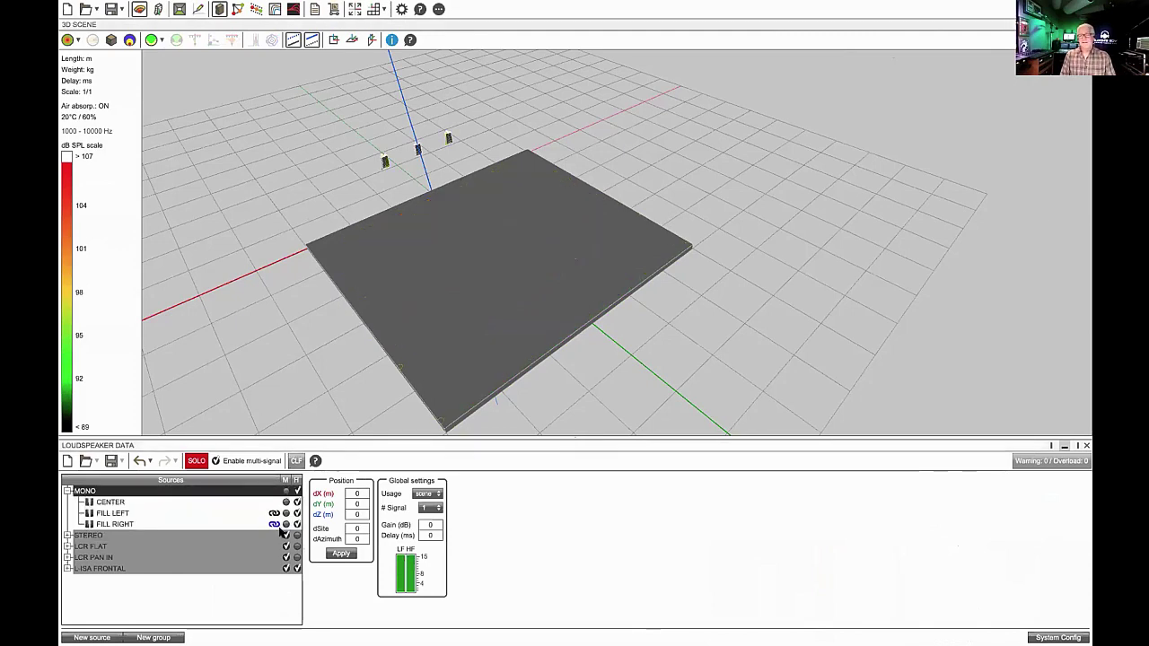
{"action": "left_click", "coordinate": [298, 557]}
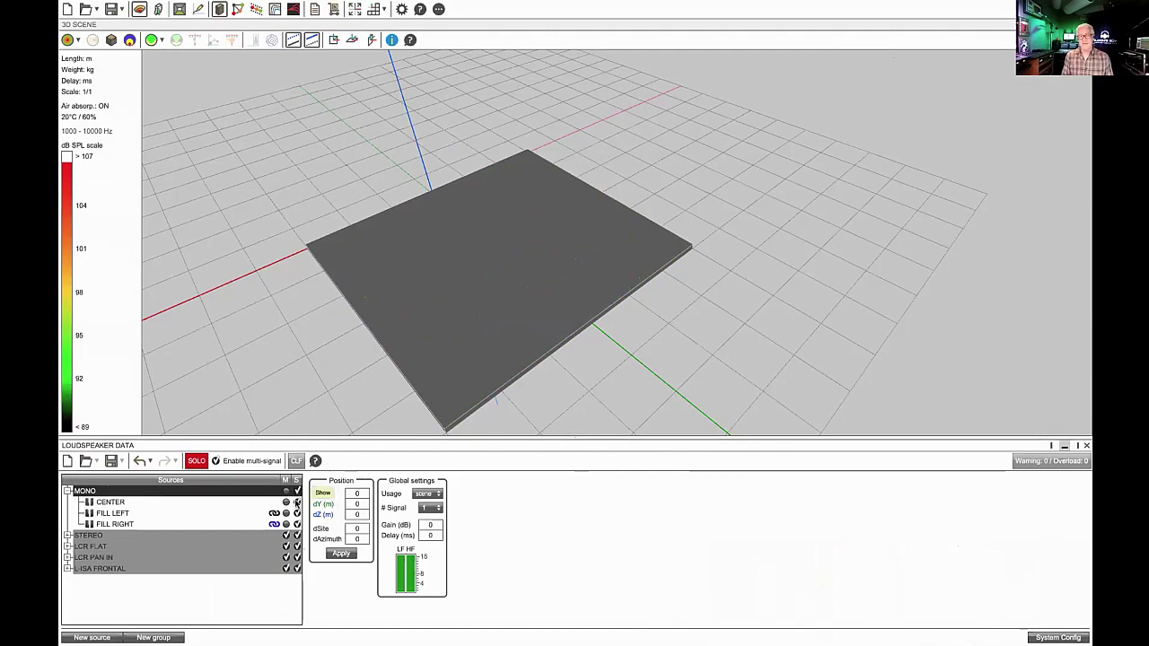
{"action": "left_click", "coordinate": [297, 503]}
Examine the CENTER array's 1000–10000 Hz coverage points across the audience plane from several viewing angles
{"action": "left_click_drag", "start_coordinate": [378, 334], "coordinate": [345, 338]}
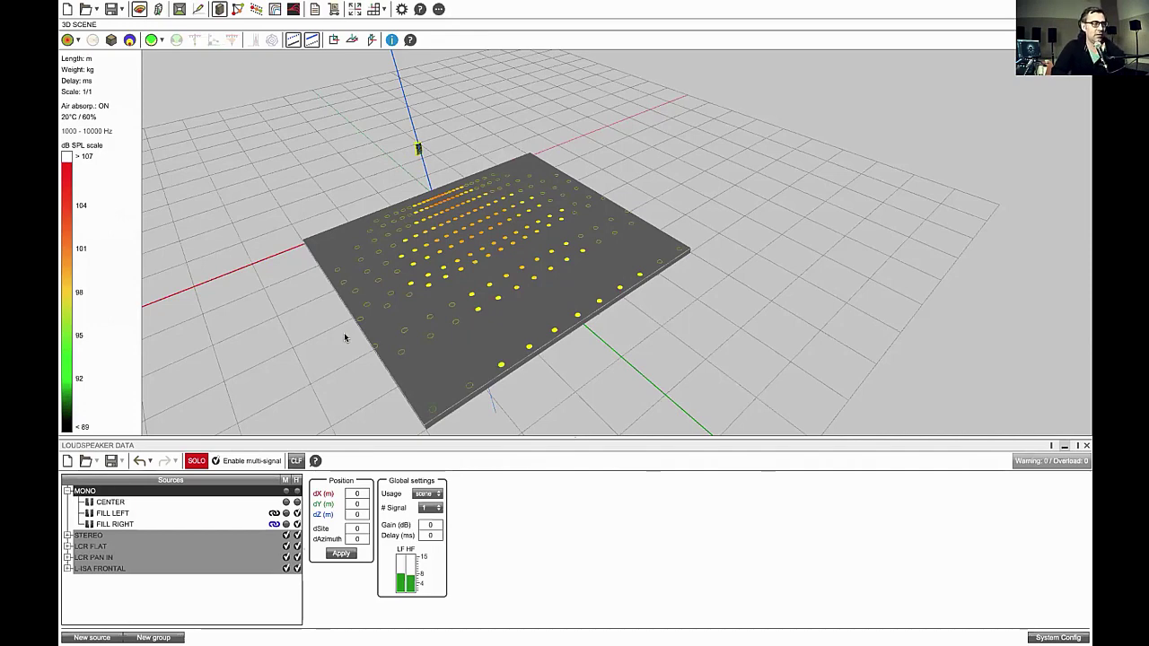
{"action": "left_click_drag", "start_coordinate": [344, 334], "coordinate": [517, 244]}
{"action": "scroll", "coordinate": [517, 246], "scroll_direction": "down", "scroll_amount": 5}
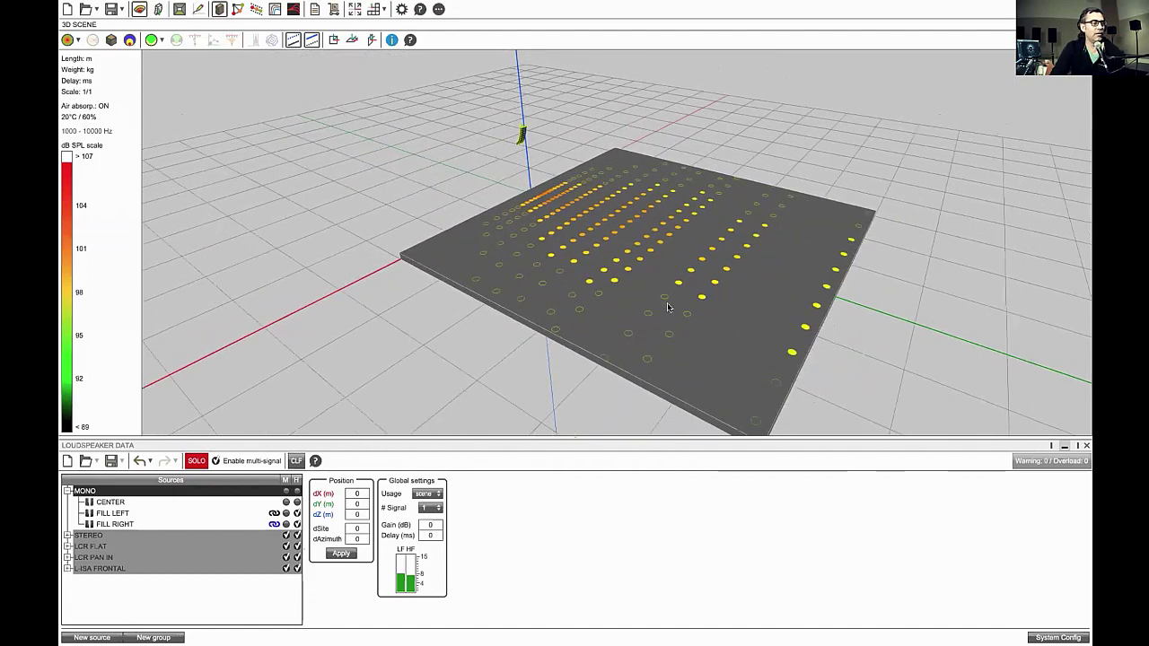
{"action": "left_click_drag", "start_coordinate": [894, 267], "coordinate": [539, 101]}
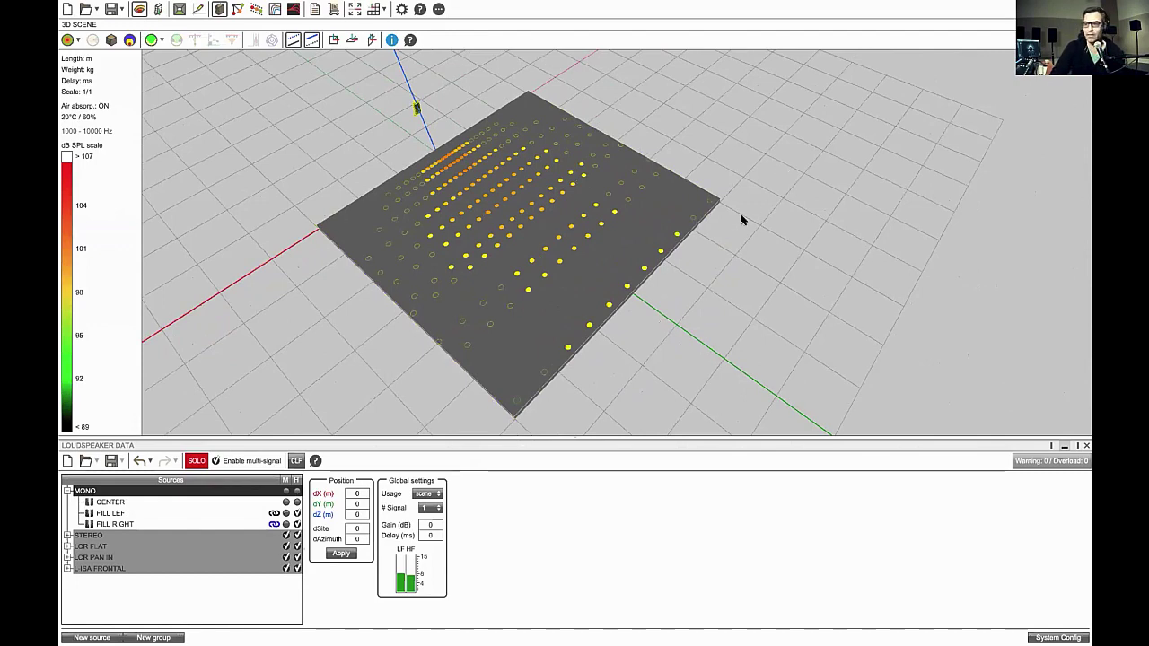
{"action": "left_click_drag", "start_coordinate": [586, 227], "coordinate": [603, 178]}
{"action": "scroll", "coordinate": [500, 168], "scroll_direction": "up", "scroll_amount": 6}
{"action": "scroll", "coordinate": [598, 176], "scroll_direction": "up", "scroll_amount": 5}
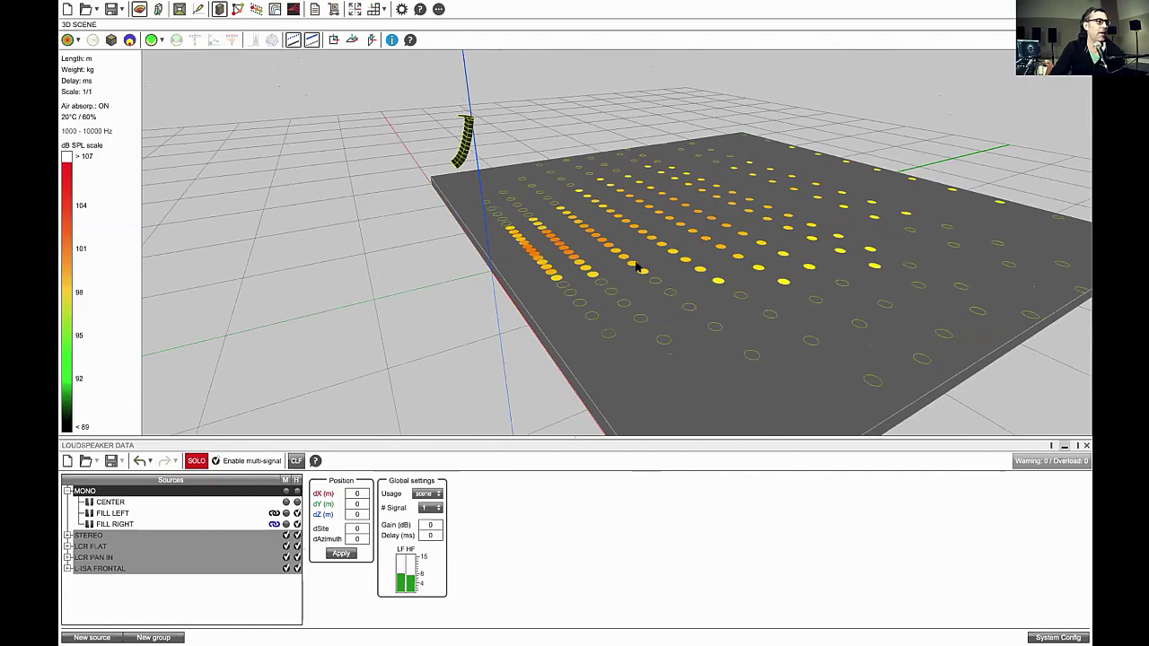
{"action": "scroll", "coordinate": [616, 258], "scroll_direction": "down", "scroll_amount": 4}
{"action": "left_click_drag", "start_coordinate": [639, 281], "coordinate": [605, 287]}
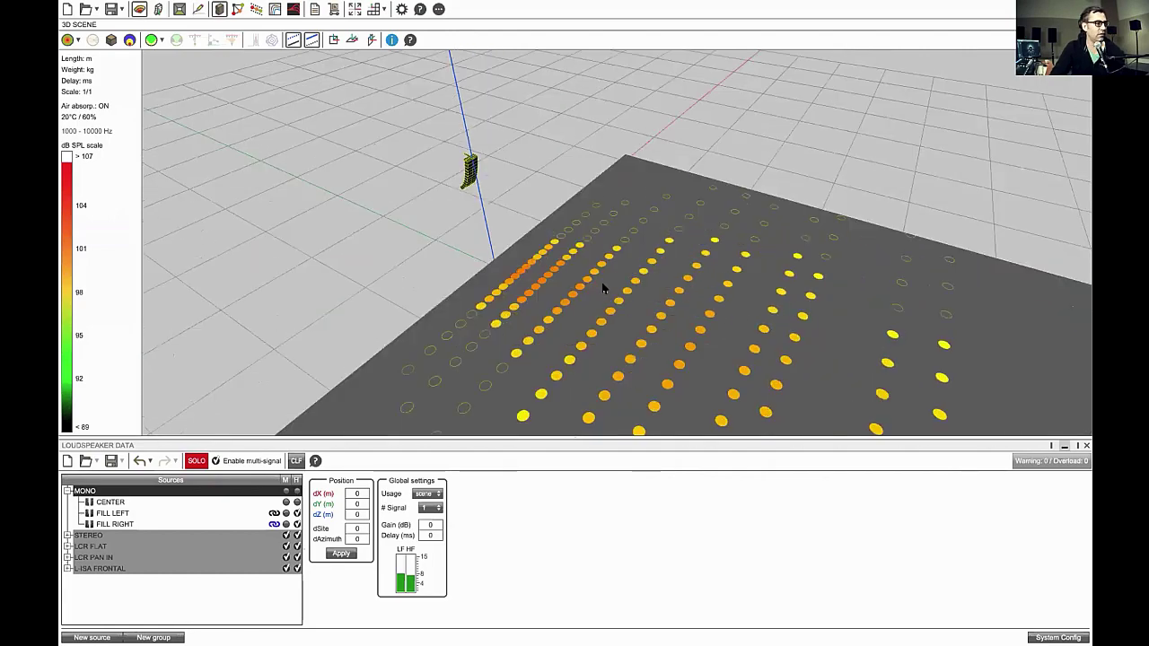
{"action": "left_click_drag", "start_coordinate": [548, 220], "coordinate": [576, 236]}
{"action": "scroll", "coordinate": [577, 235], "scroll_direction": "down", "scroll_amount": 2}
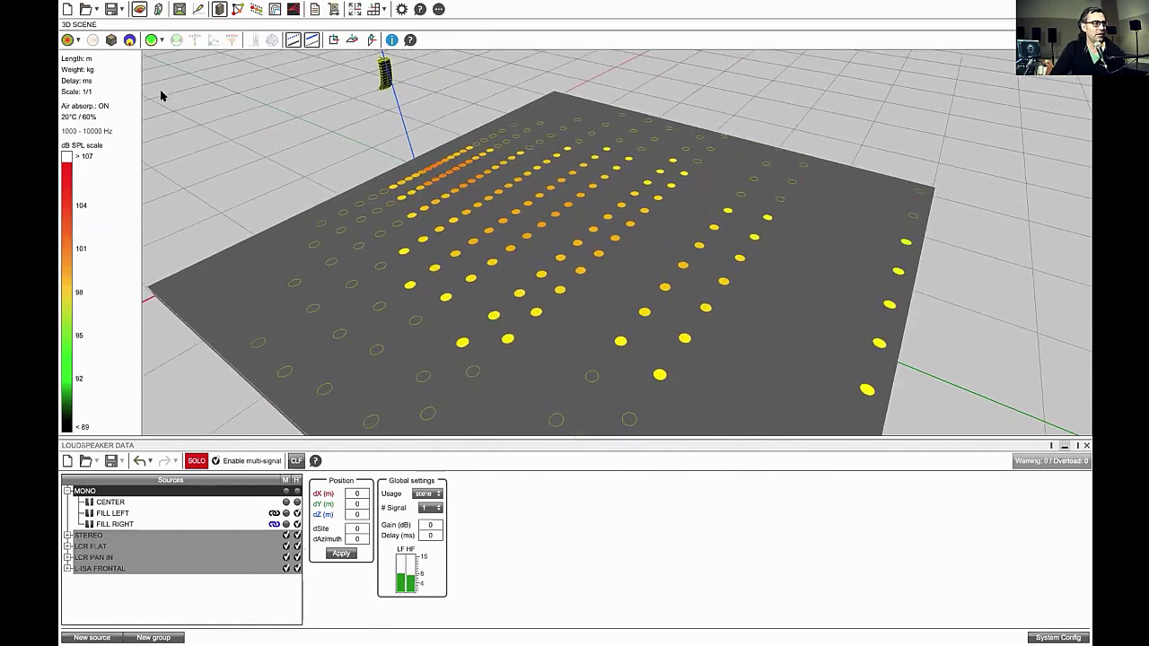
Turn on the 100–200 Hz SPL mapping for the CENTER array and raise the SPL scale maximum to 115 dB
{"action": "left_click", "coordinate": [68, 39]}
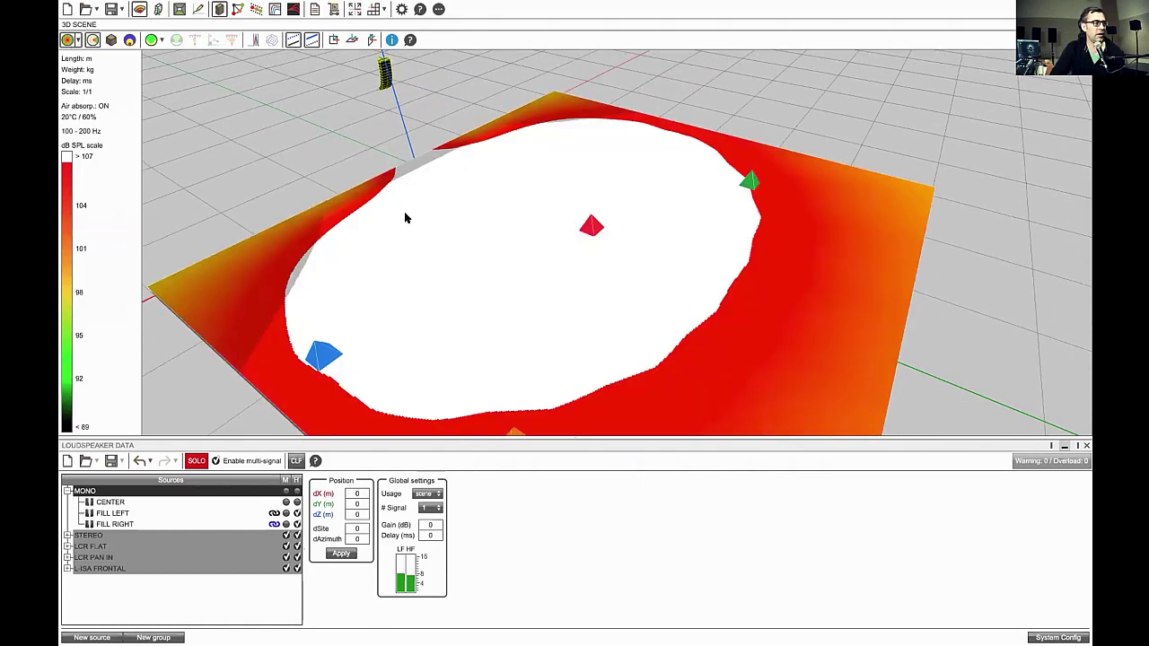
{"action": "left_click", "coordinate": [68, 157]}
{"action": "scroll", "coordinate": [513, 216], "scroll_direction": "down", "scroll_amount": 5}
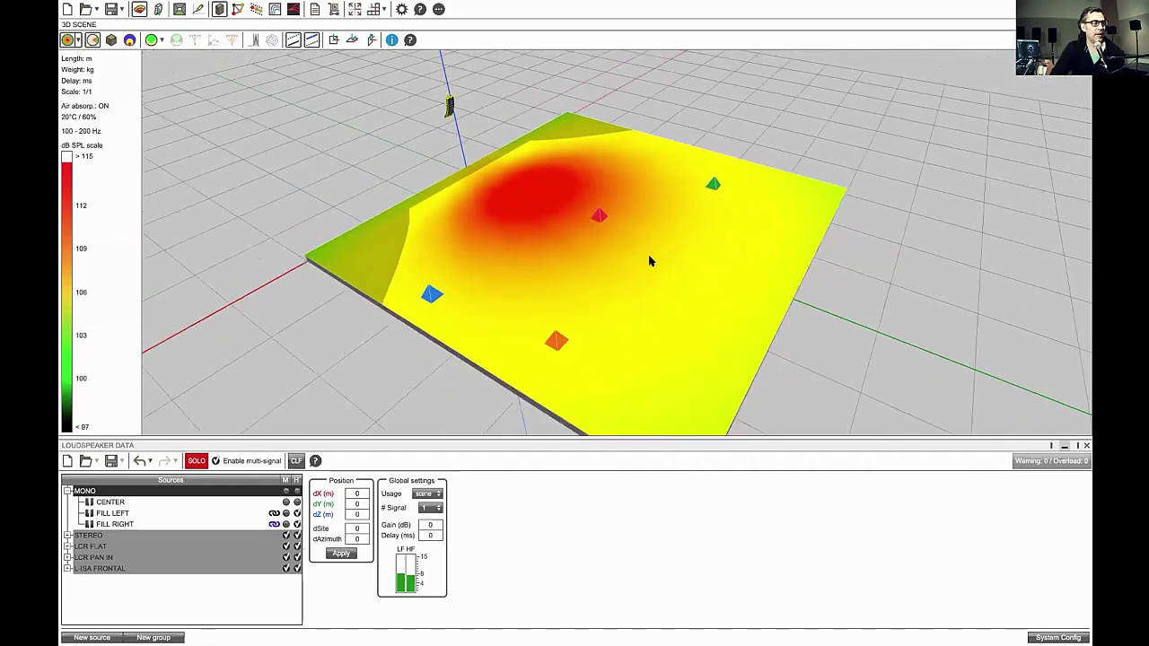
{"action": "left_click_drag", "start_coordinate": [651, 261], "coordinate": [642, 280]}
{"action": "right_click_drag", "start_coordinate": [642, 280], "coordinate": [598, 228]}
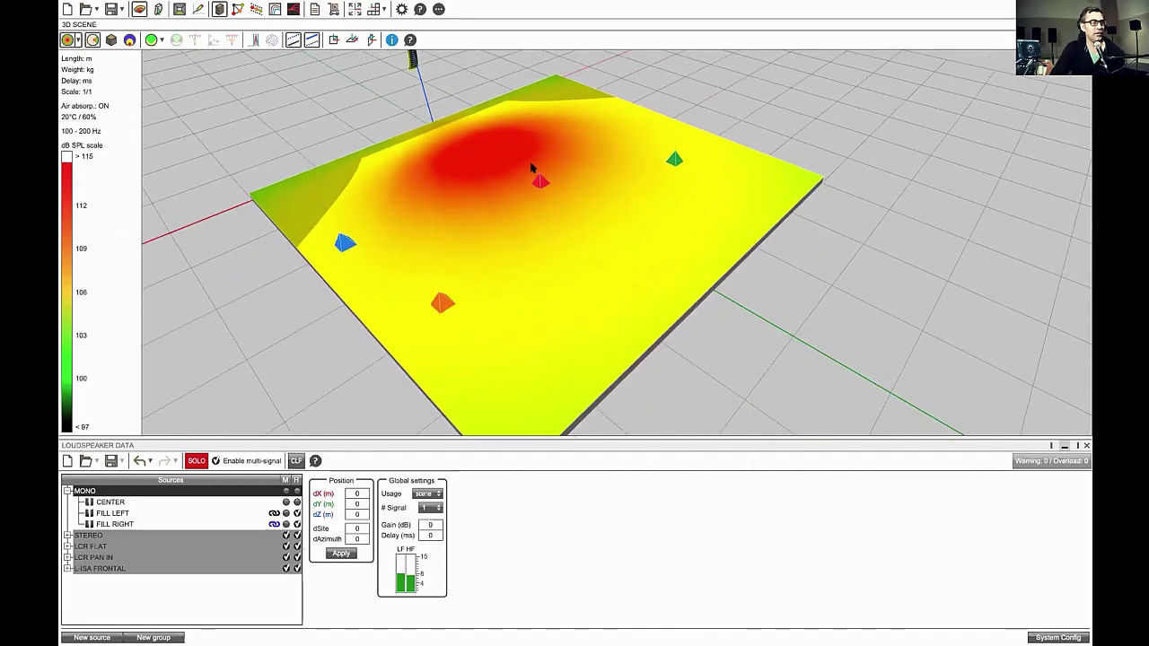
Switch the SPL rendering colorization mode from a smooth gradient to discrete color steps in the rendering options
{"action": "left_click", "coordinate": [82, 144]}
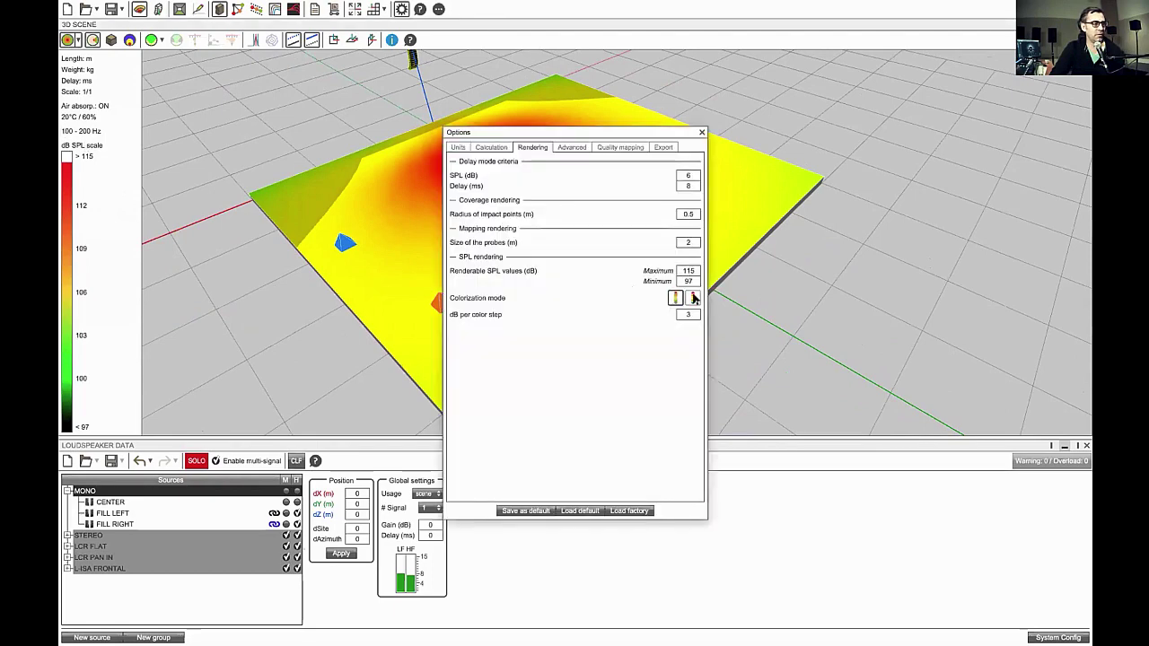
{"action": "left_click", "coordinate": [693, 299]}
{"action": "left_click", "coordinate": [702, 132]}
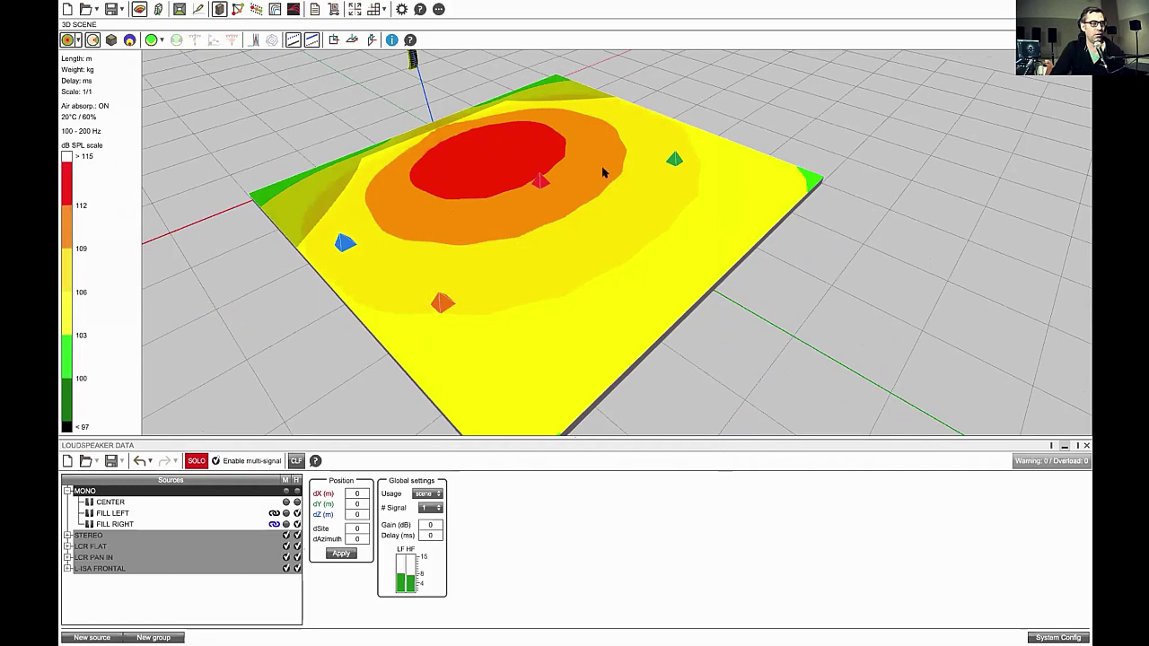
Examine the levels at Probe 2 and the spread of the CENTER array's 100–200 Hz map across the audience plane
{"action": "mouse_move", "coordinate": [539, 182]}
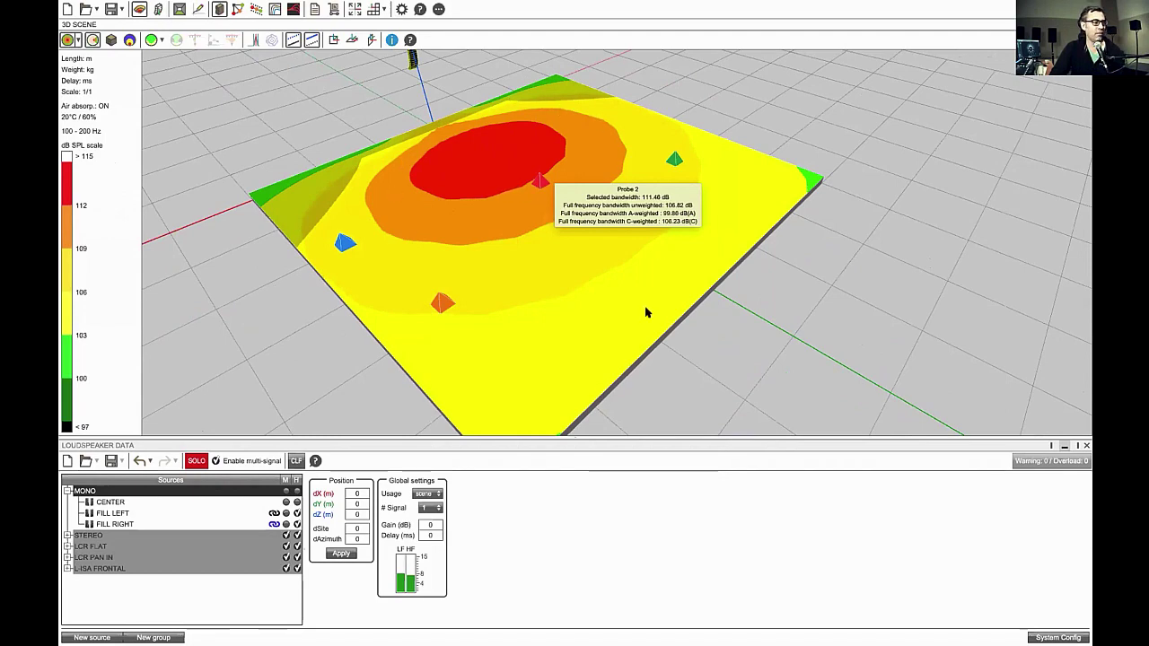
{"action": "right_click_drag", "start_coordinate": [782, 333], "coordinate": [793, 326]}
{"action": "left_click_drag", "start_coordinate": [674, 239], "coordinate": [503, 136]}
{"action": "scroll", "coordinate": [341, 158], "scroll_direction": "up", "scroll_amount": 2}
{"action": "right_click_drag", "start_coordinate": [342, 158], "coordinate": [453, 140]}
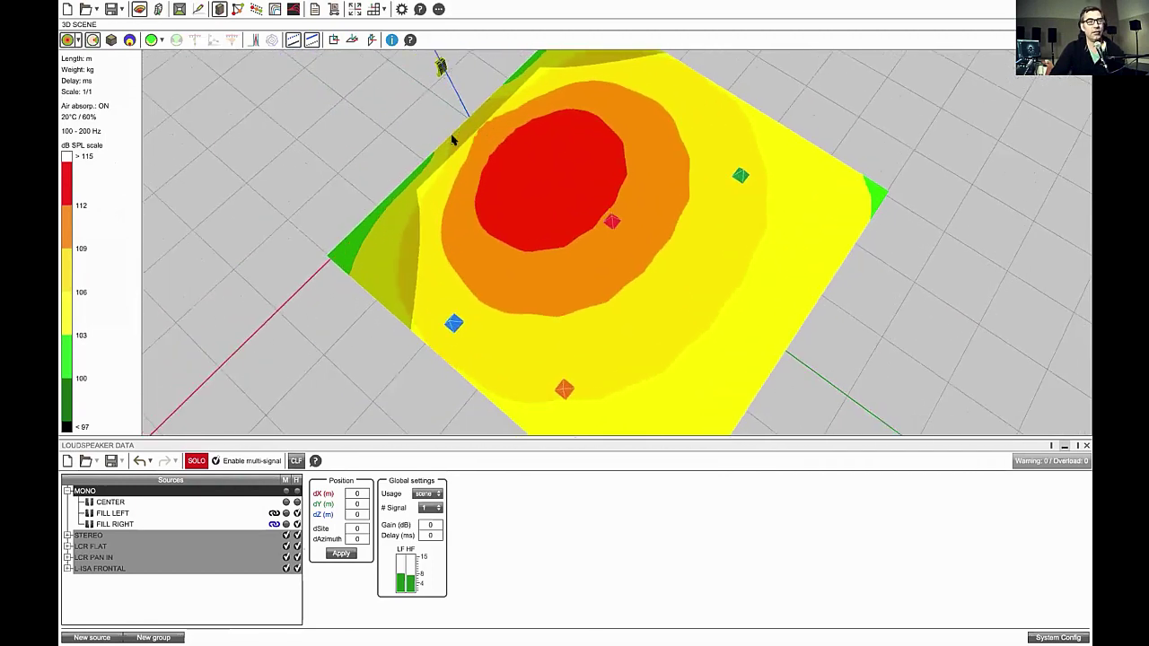
{"action": "scroll", "coordinate": [629, 209], "scroll_direction": "down", "scroll_amount": 2}
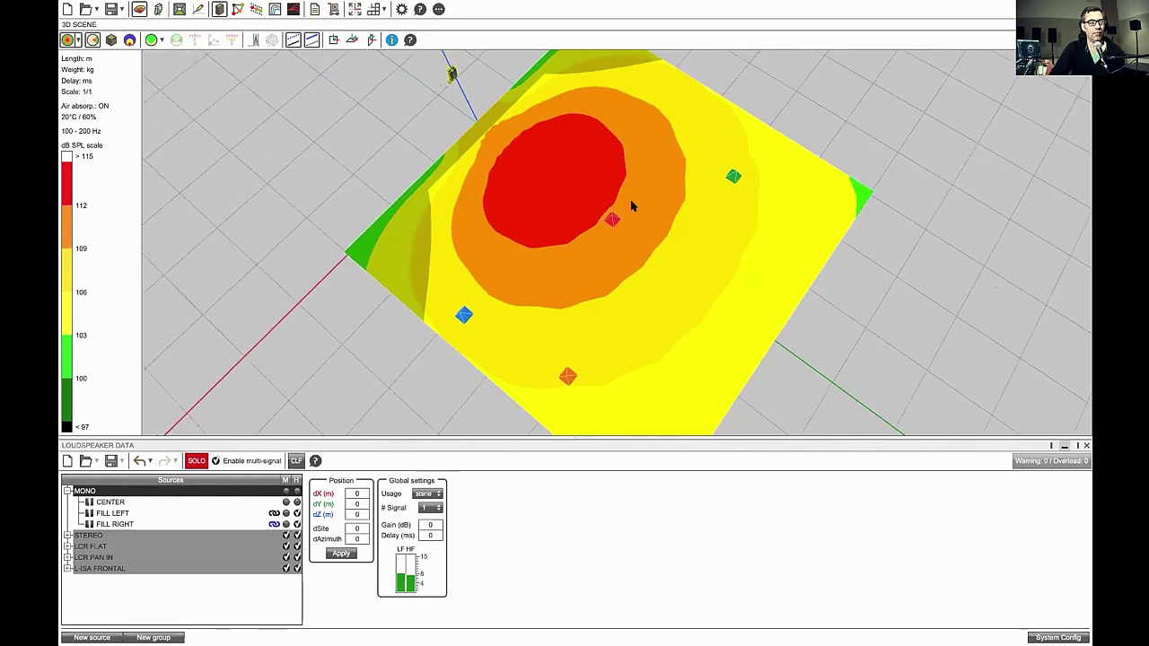
{"action": "scroll", "coordinate": [628, 184], "scroll_direction": "down", "scroll_amount": 2}
{"action": "scroll", "coordinate": [574, 194], "scroll_direction": "down", "scroll_amount": 1}
{"action": "left_click_drag", "start_coordinate": [431, 341], "coordinate": [472, 338]}
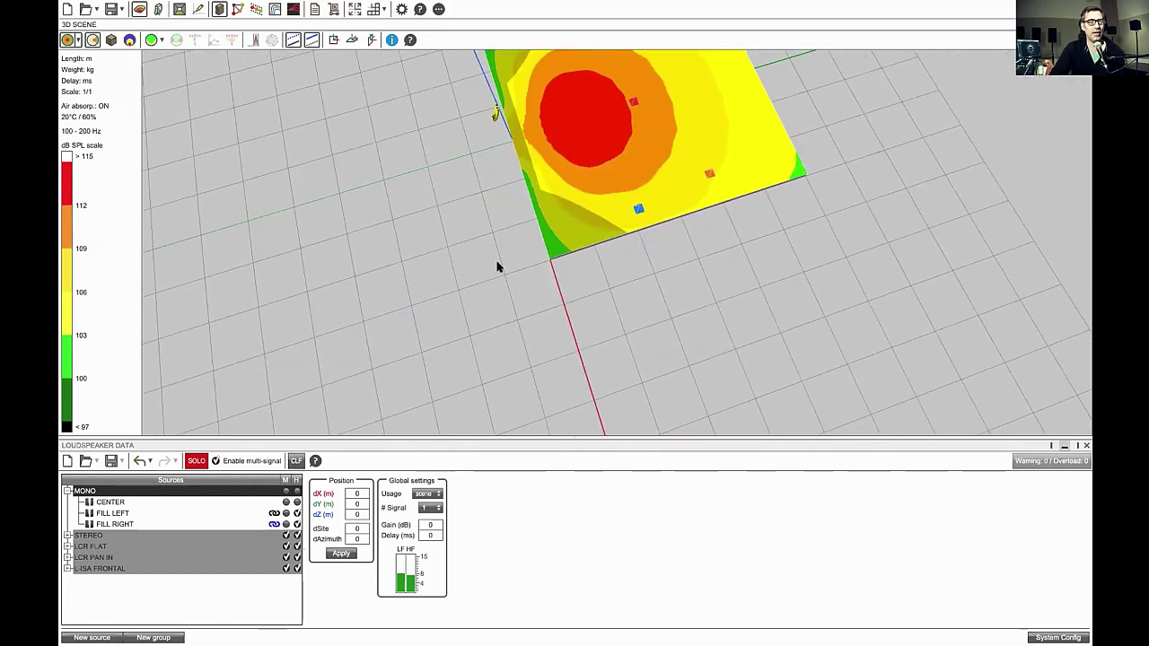
{"action": "left_click_drag", "start_coordinate": [620, 318], "coordinate": [567, 235]}
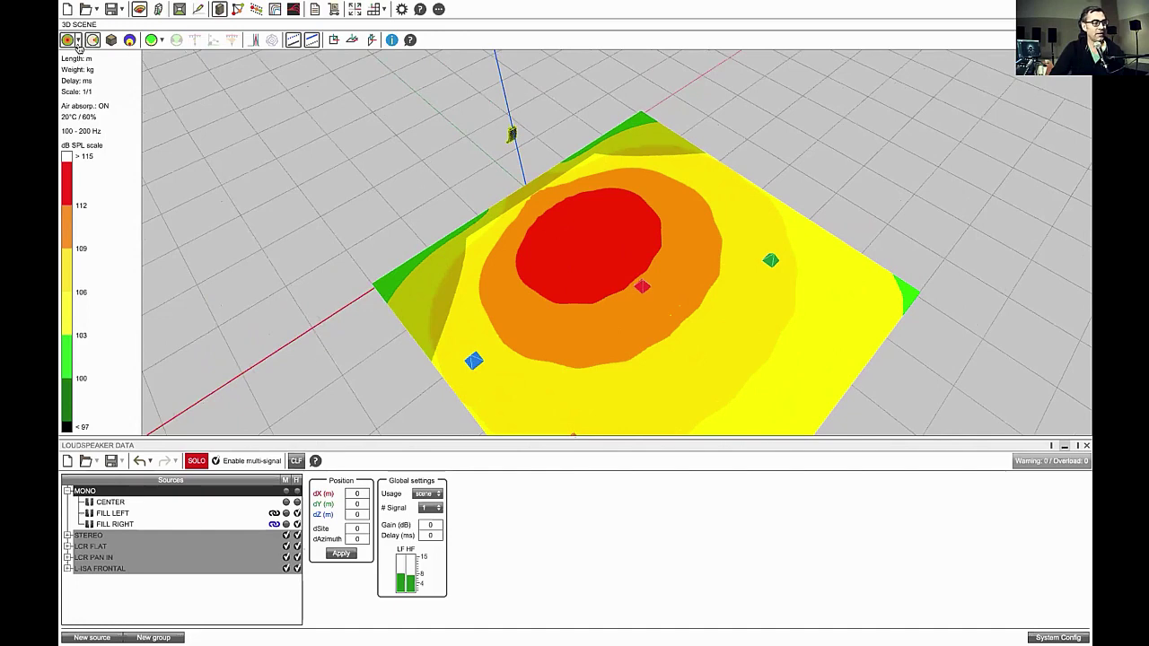
Solo FILL LEFT, add FILL RIGHT and CENTER to the mapping by unmuting them, and turn solo mode off
{"action": "left_click", "coordinate": [171, 515]}
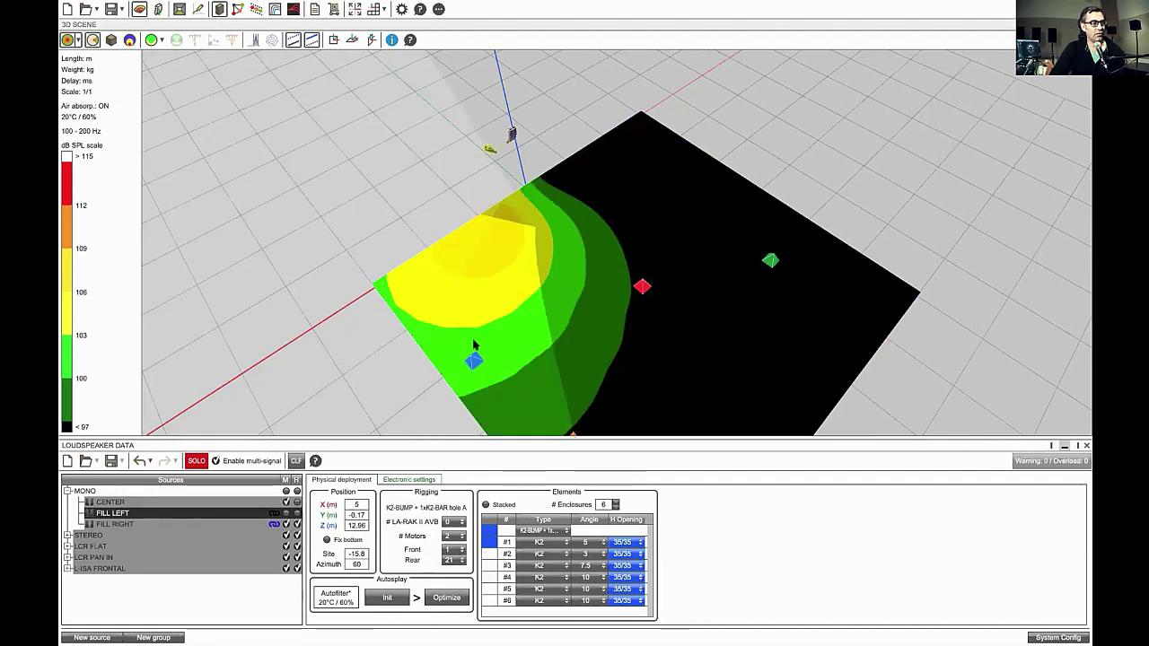
{"action": "left_click", "coordinate": [286, 524]}
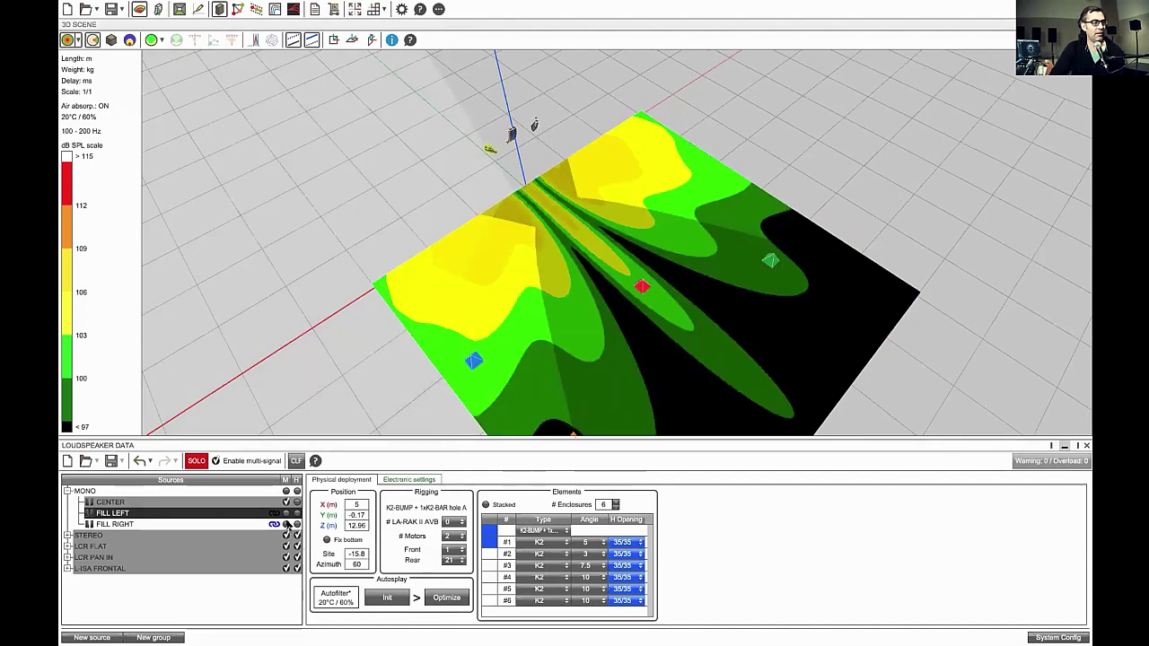
{"action": "left_click", "coordinate": [286, 501]}
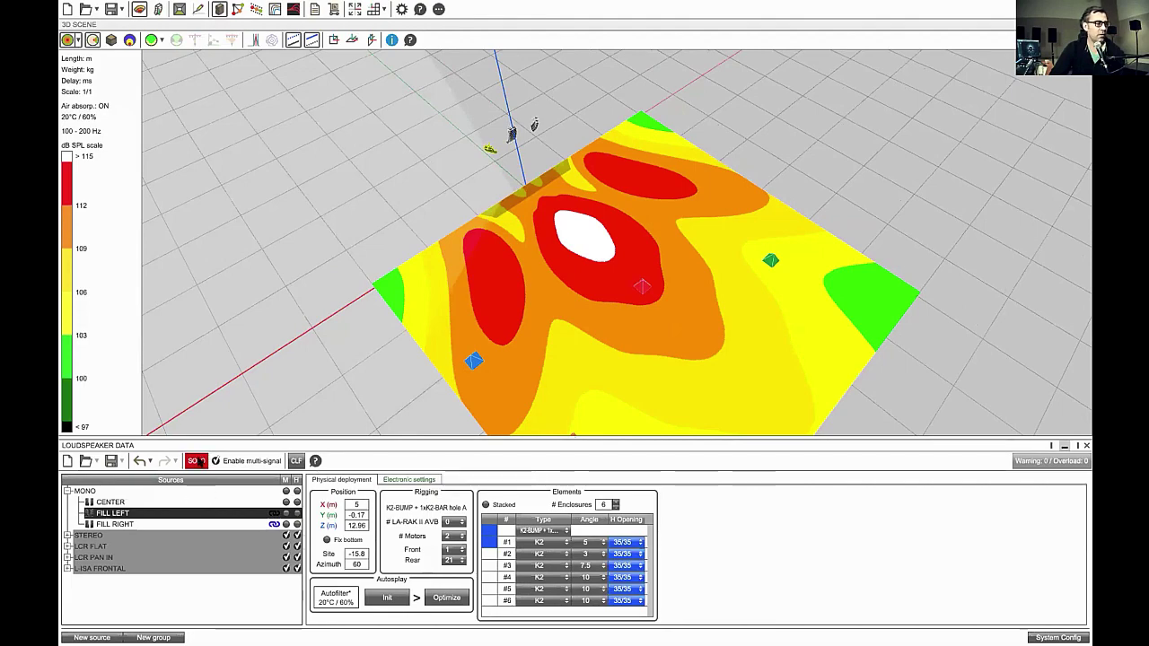
{"action": "left_click_drag", "start_coordinate": [562, 335], "coordinate": [585, 218]}
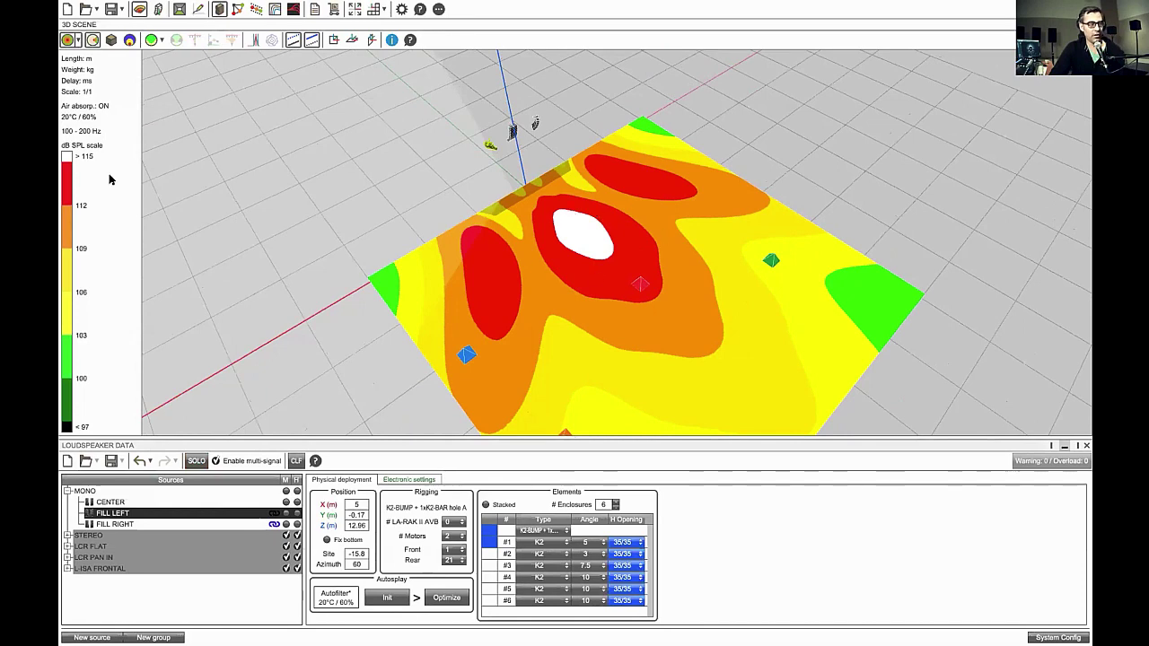
Change the mapping to Broadband SPL(A) and lower the SPL scale maximum to 103 dB(A)
{"action": "left_click", "coordinate": [78, 42]}
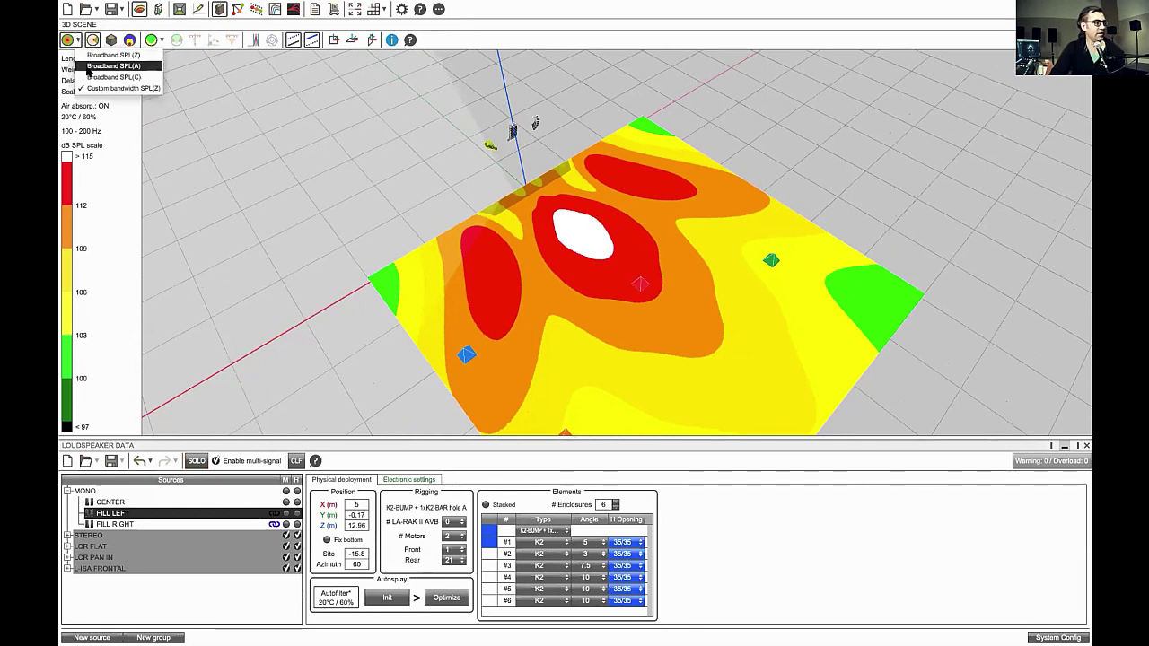
{"action": "left_click", "coordinate": [90, 67]}
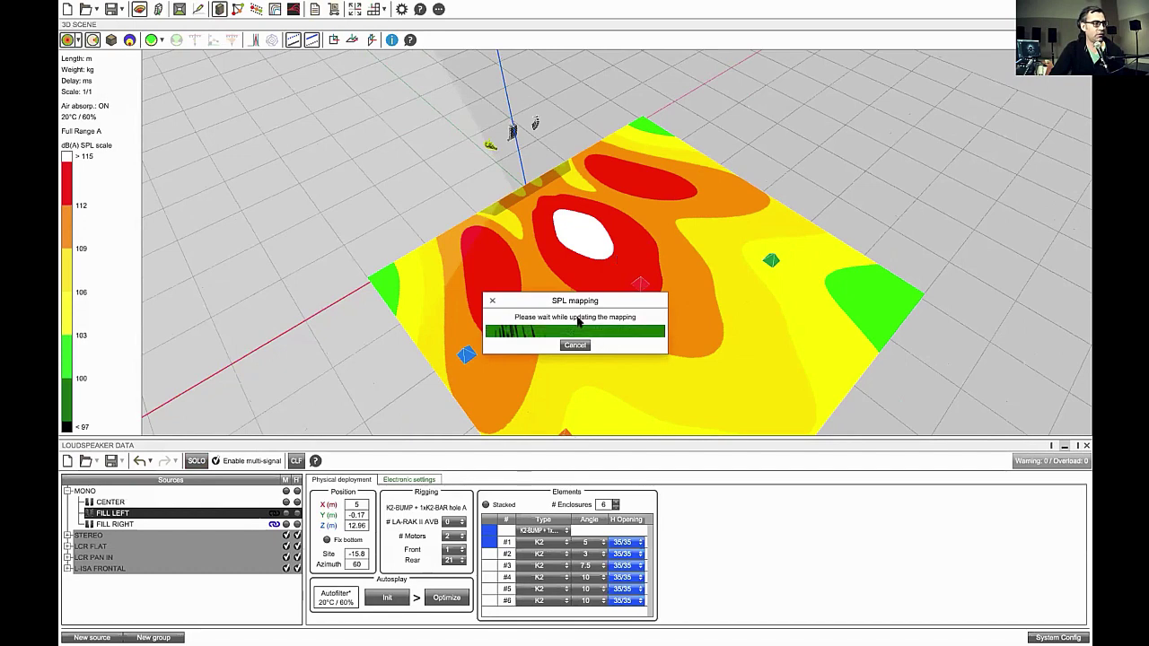
{"action": "double_click", "coordinate": [69, 170]}
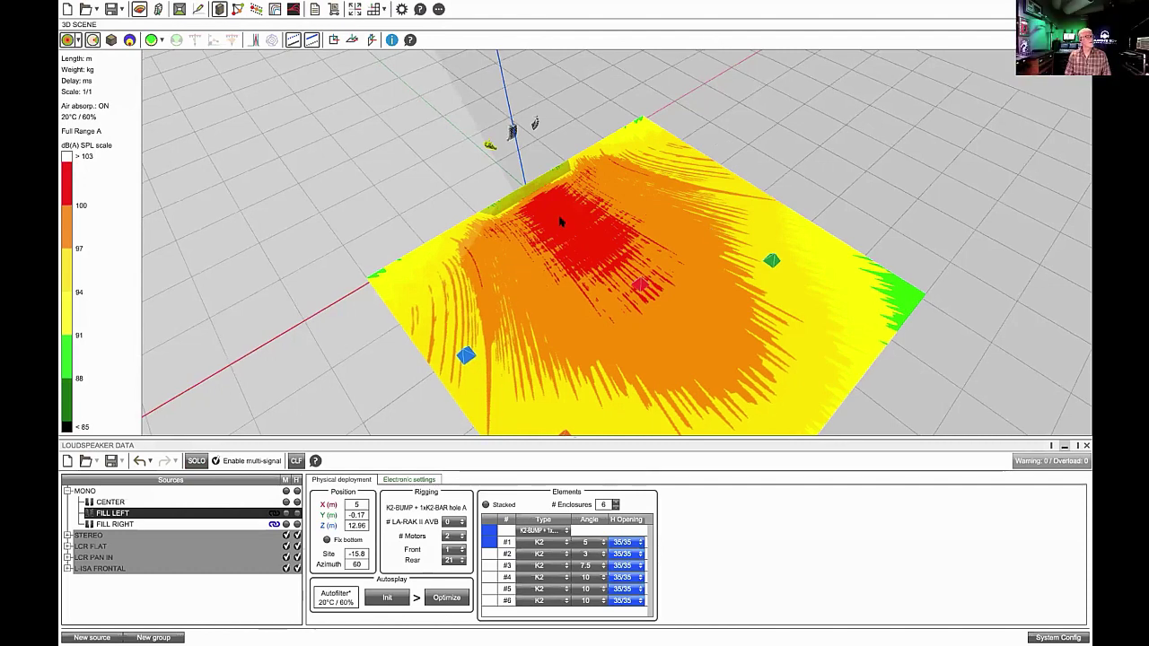
Inspect the combined A-weighted map, and hide FILL LEFT and FILL RIGHT so only the CENTER array is mapped
{"action": "scroll", "coordinate": [573, 249], "scroll_direction": "up", "scroll_amount": 3}
{"action": "scroll", "coordinate": [551, 227], "scroll_direction": "up", "scroll_amount": 2}
{"action": "right_click_drag", "start_coordinate": [557, 224], "coordinate": [570, 161]}
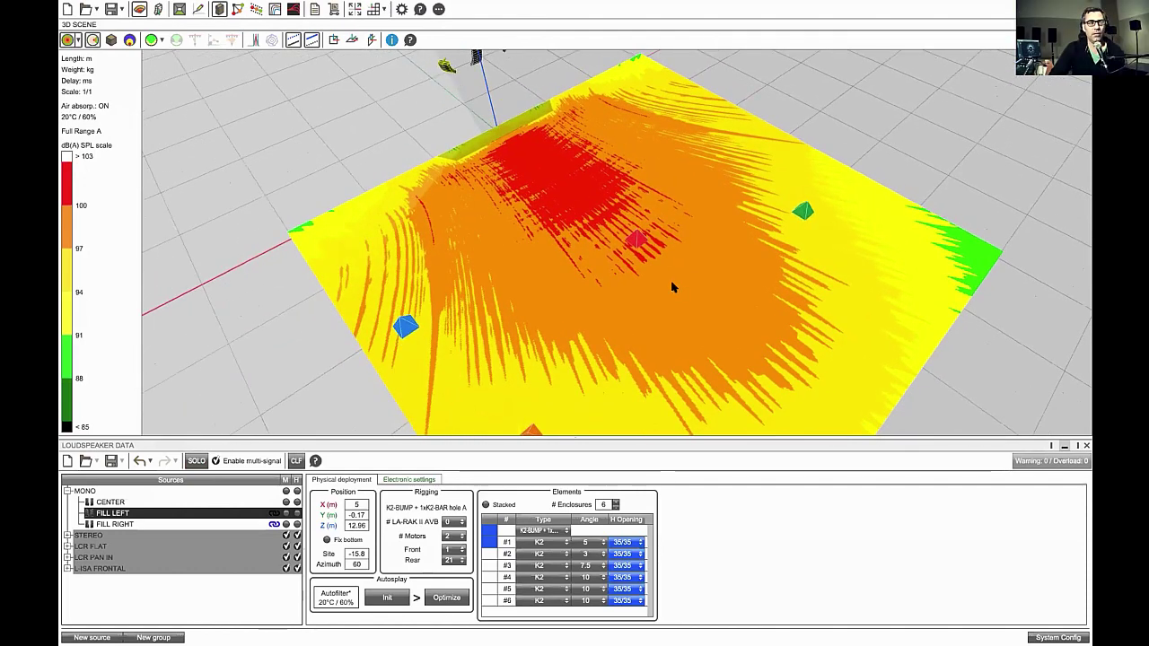
{"action": "right_click_drag", "start_coordinate": [672, 283], "coordinate": [701, 287]}
{"action": "scroll", "coordinate": [701, 287], "scroll_direction": "down", "scroll_amount": 2}
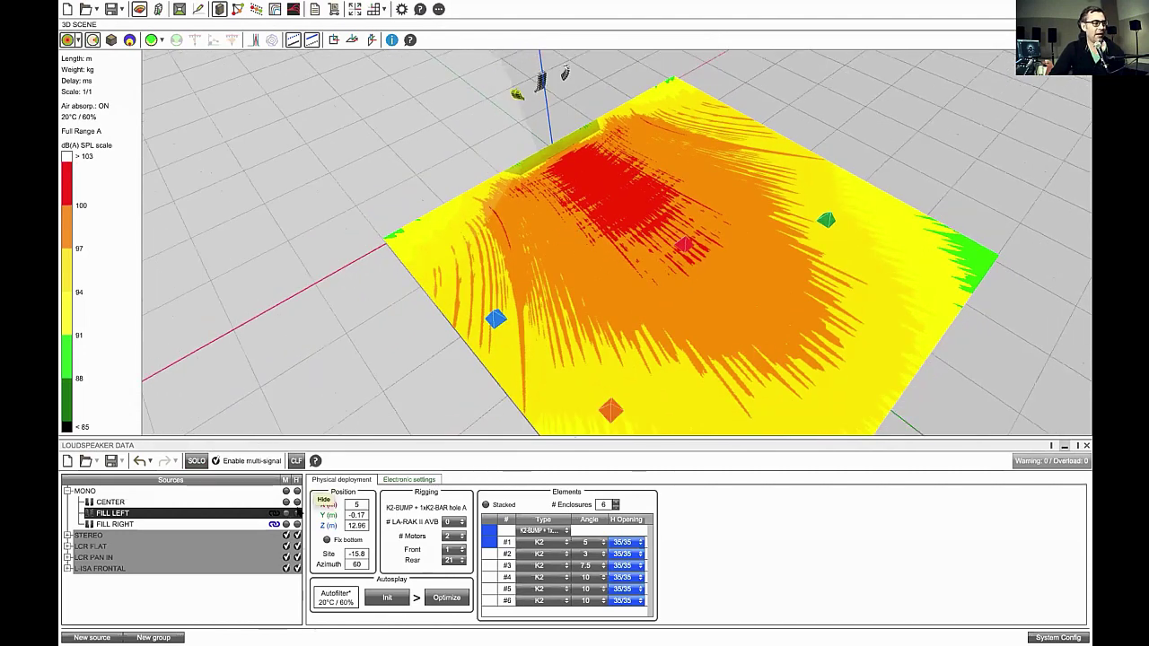
{"action": "left_click", "coordinate": [297, 513]}
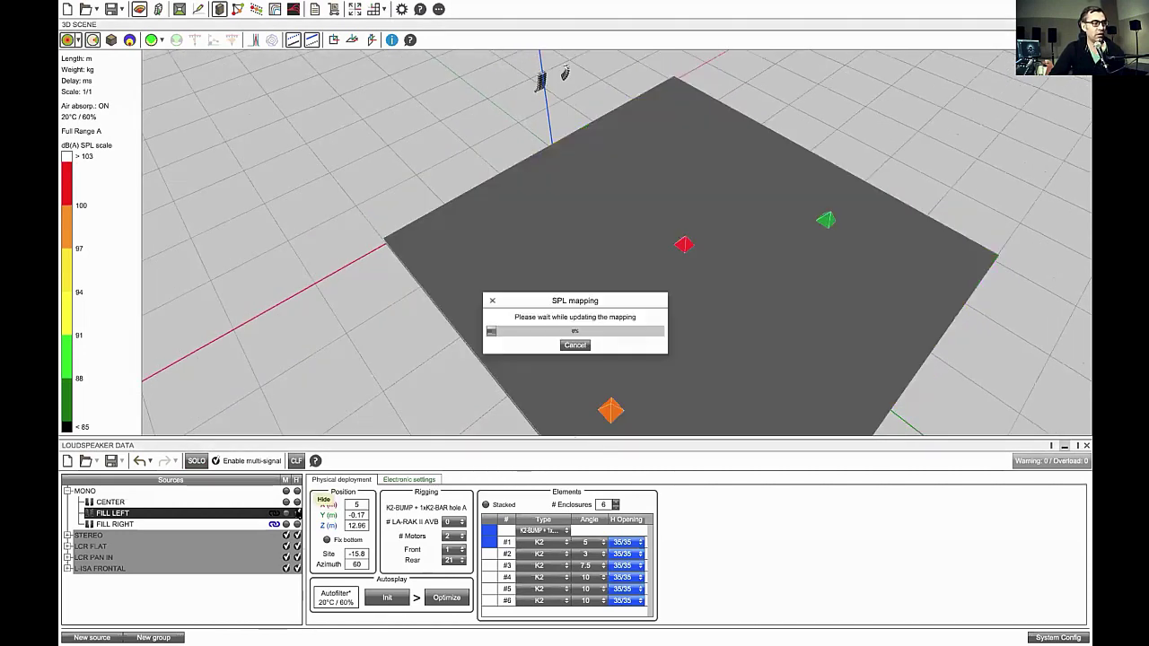
{"action": "left_click", "coordinate": [297, 524]}
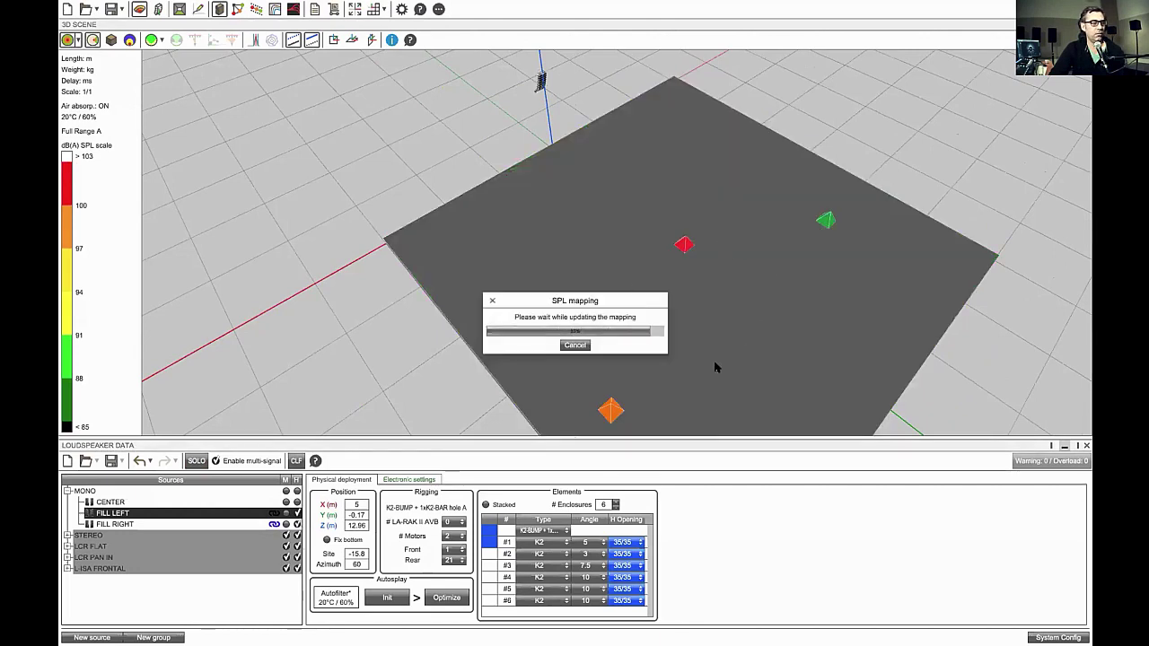
Review the electronic settings of FILL LEFT and the signal numbers available for it, keeping signal 1
{"action": "left_click", "coordinate": [432, 478]}
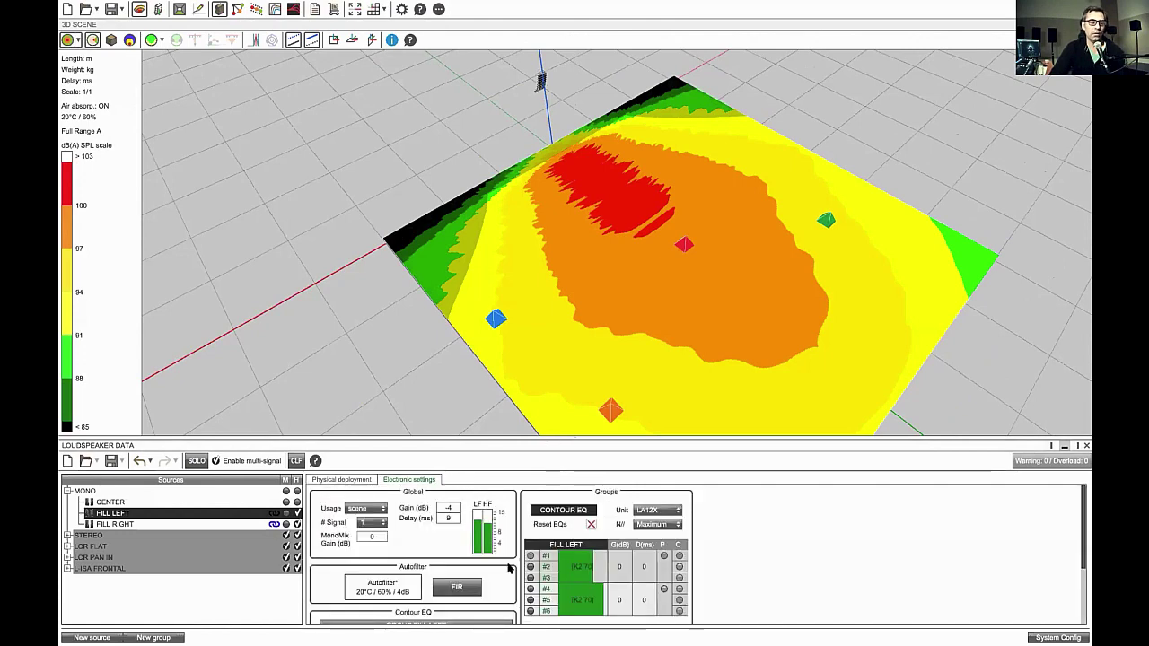
{"action": "left_click", "coordinate": [382, 522]}
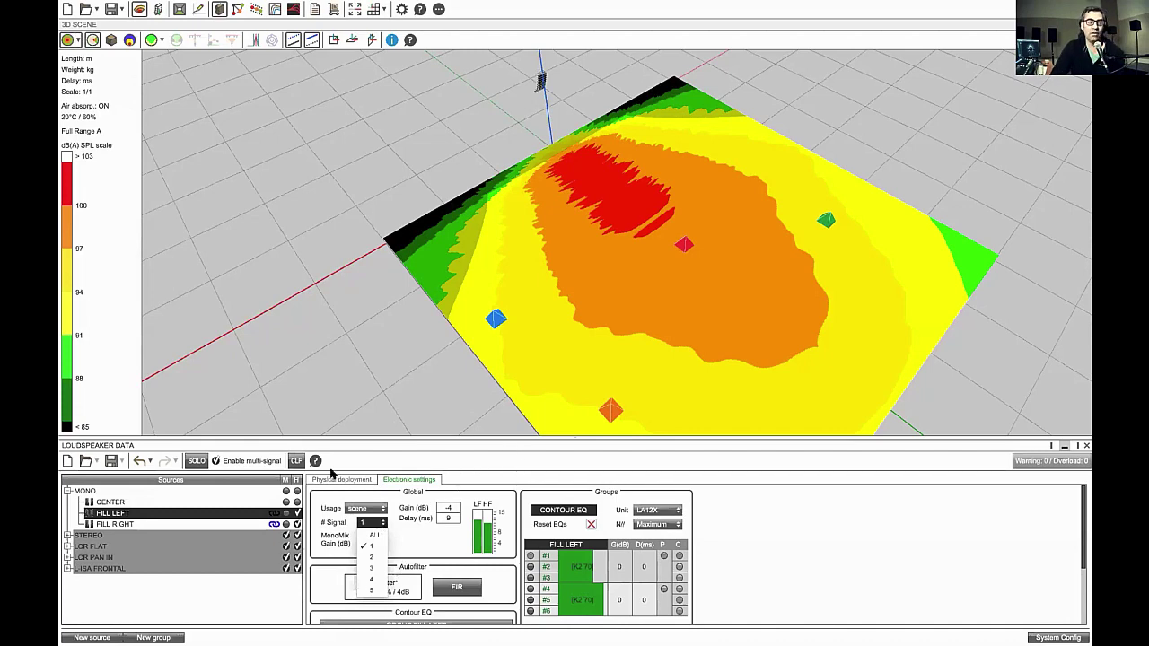
{"action": "left_click", "coordinate": [809, 528]}
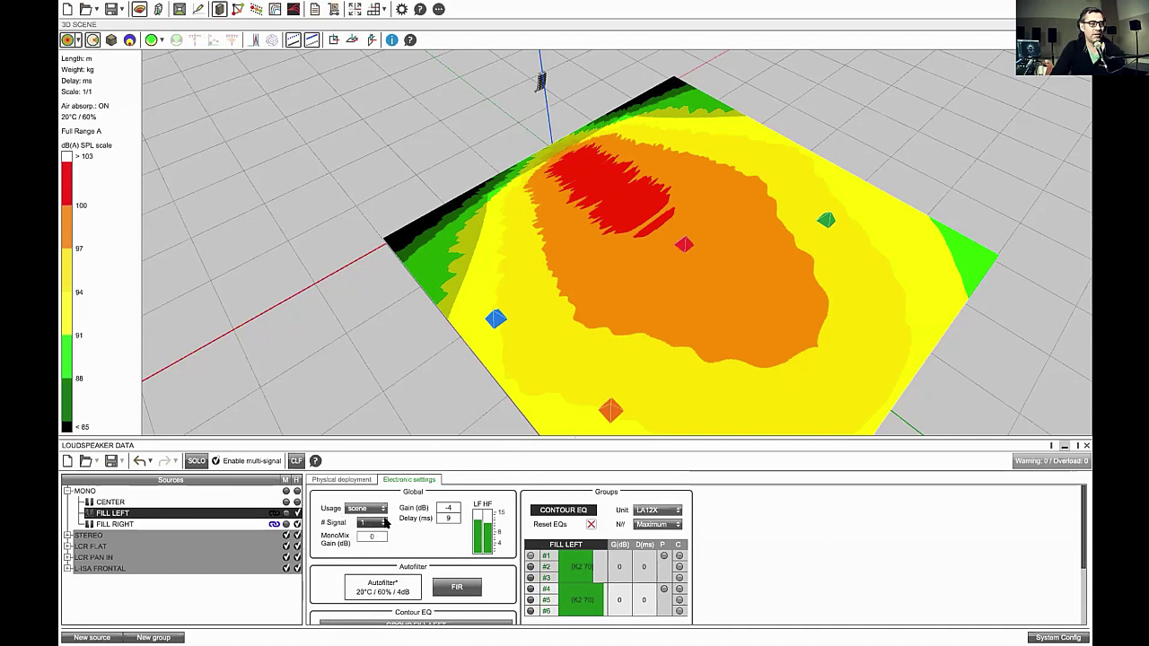
{"action": "left_click", "coordinate": [383, 522]}
{"action": "left_click", "coordinate": [777, 517]}
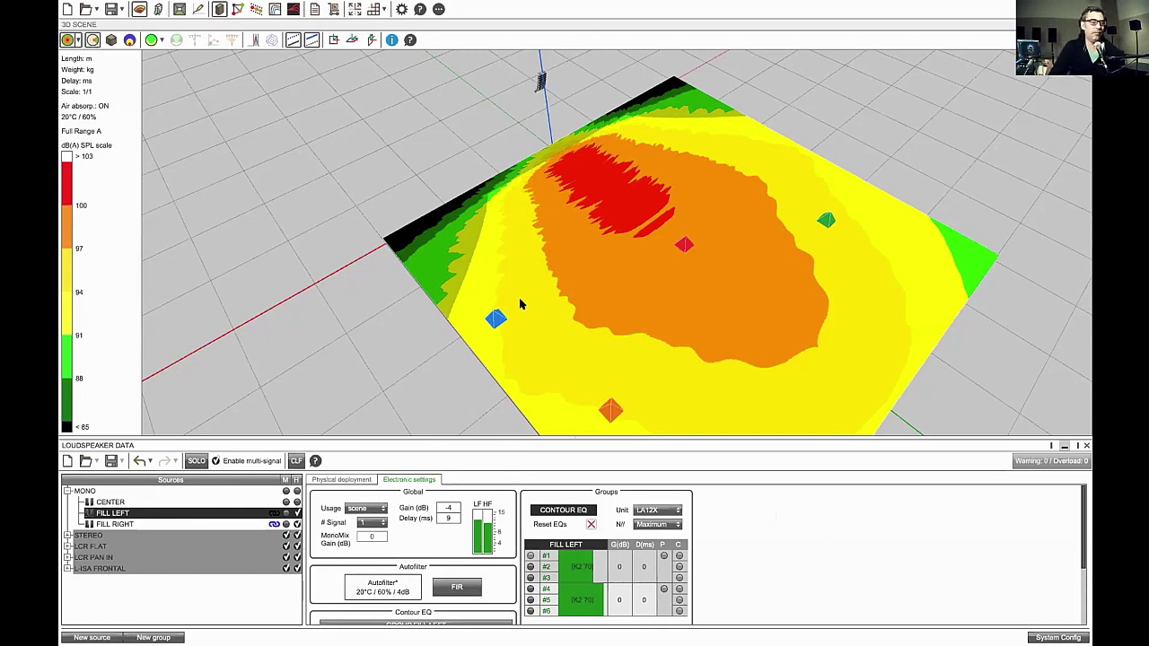
Hide the MONO group, show the STEREO group instead, and turn off the SPL mapping
{"action": "left_click", "coordinate": [148, 502]}
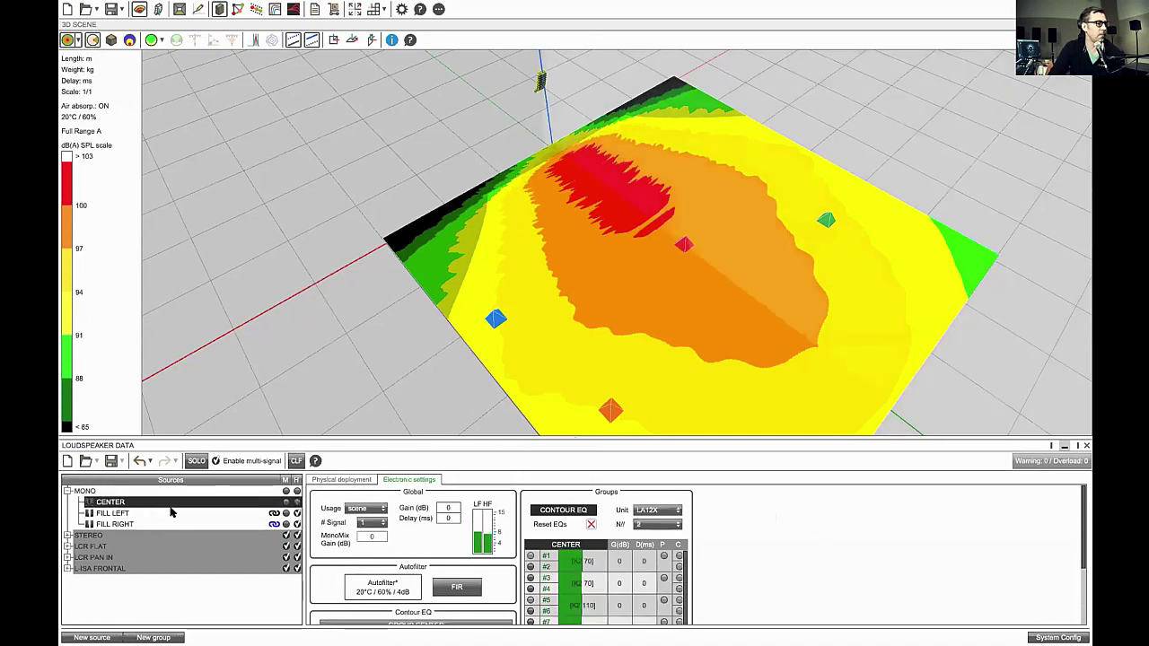
{"action": "left_click", "coordinate": [298, 491]}
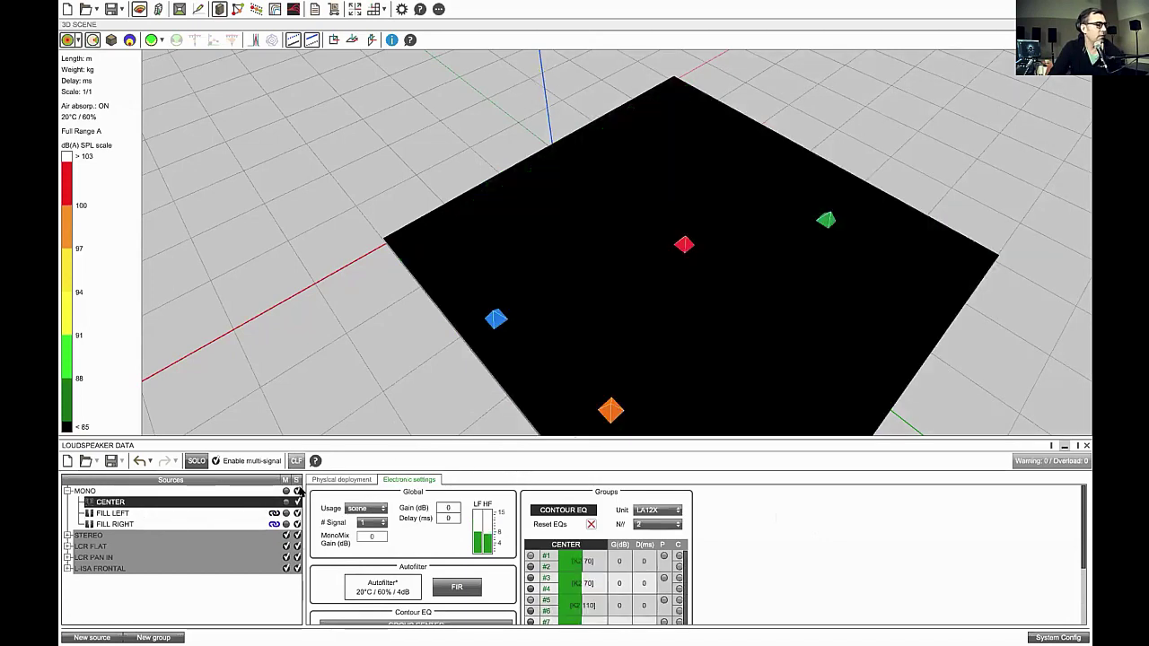
{"action": "left_click", "coordinate": [297, 535]}
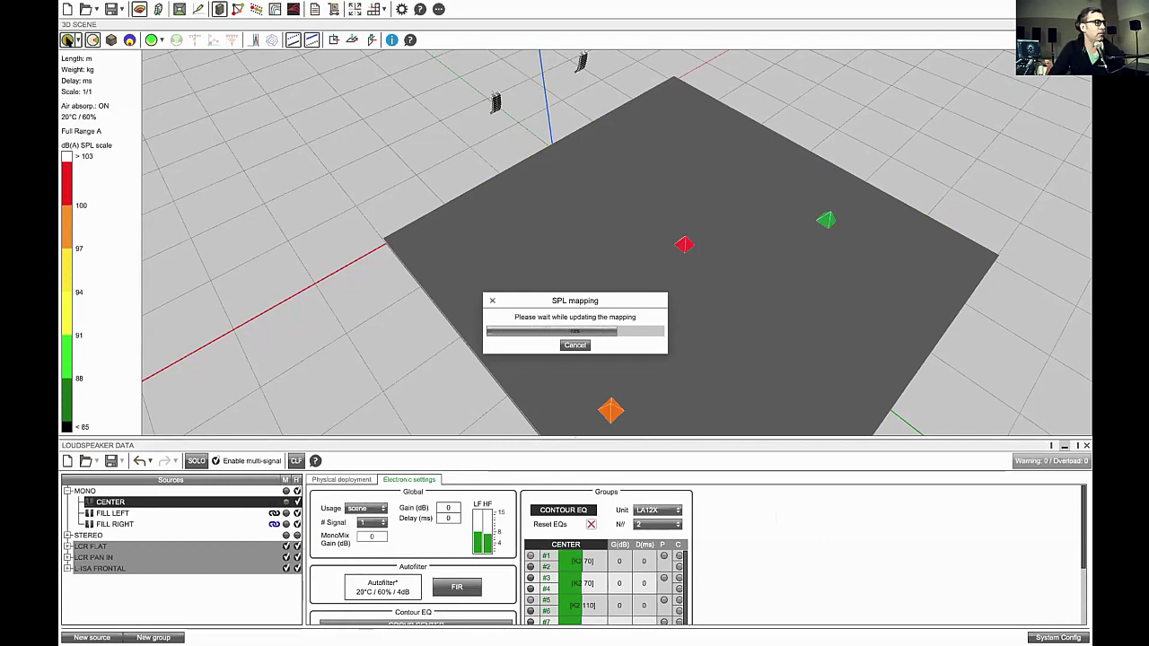
{"action": "left_click", "coordinate": [69, 40]}
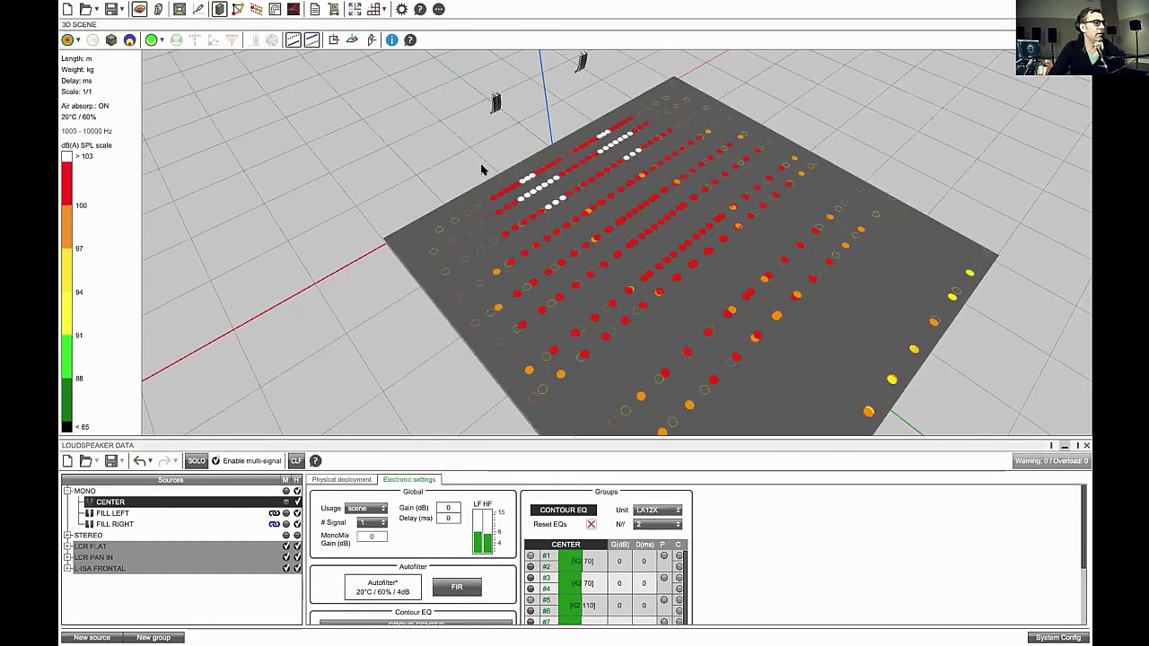
{"action": "scroll", "coordinate": [479, 251], "scroll_direction": "up", "scroll_amount": 3}
{"action": "middle_click_drag", "start_coordinate": [486, 96], "coordinate": [620, 129]}
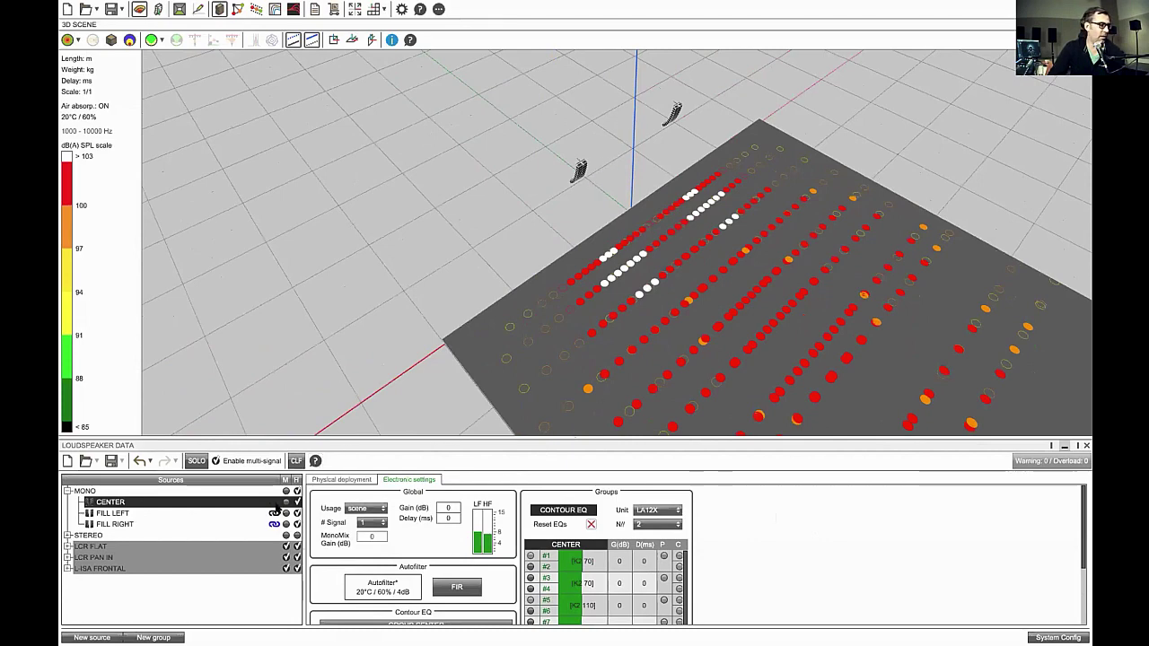
Expand the STEREO group, display the physical deployment of its LEFT array, and collapse the MONO group
{"action": "left_click", "coordinate": [341, 479]}
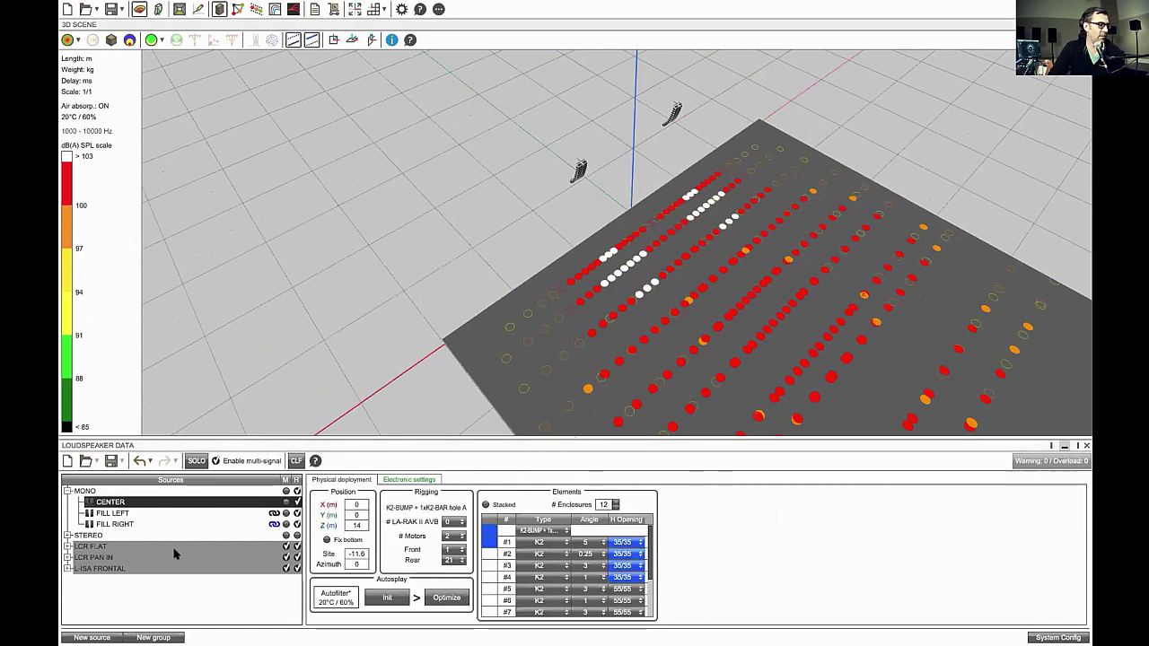
{"action": "left_click", "coordinate": [68, 536]}
{"action": "left_click", "coordinate": [116, 546]}
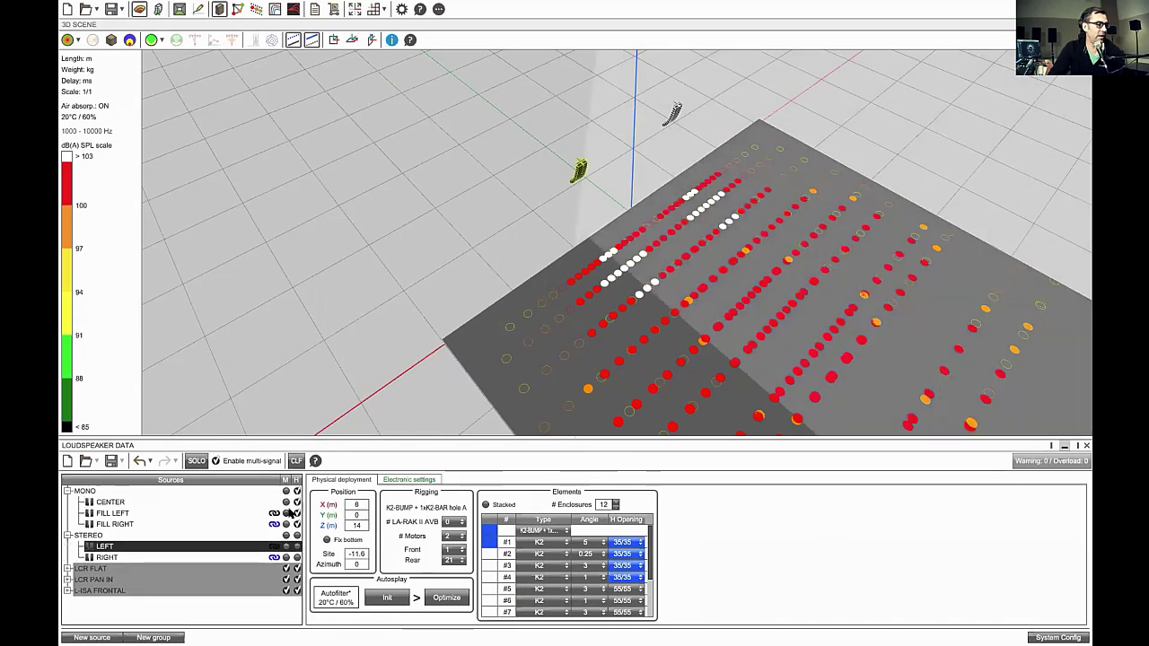
{"action": "left_click", "coordinate": [67, 491]}
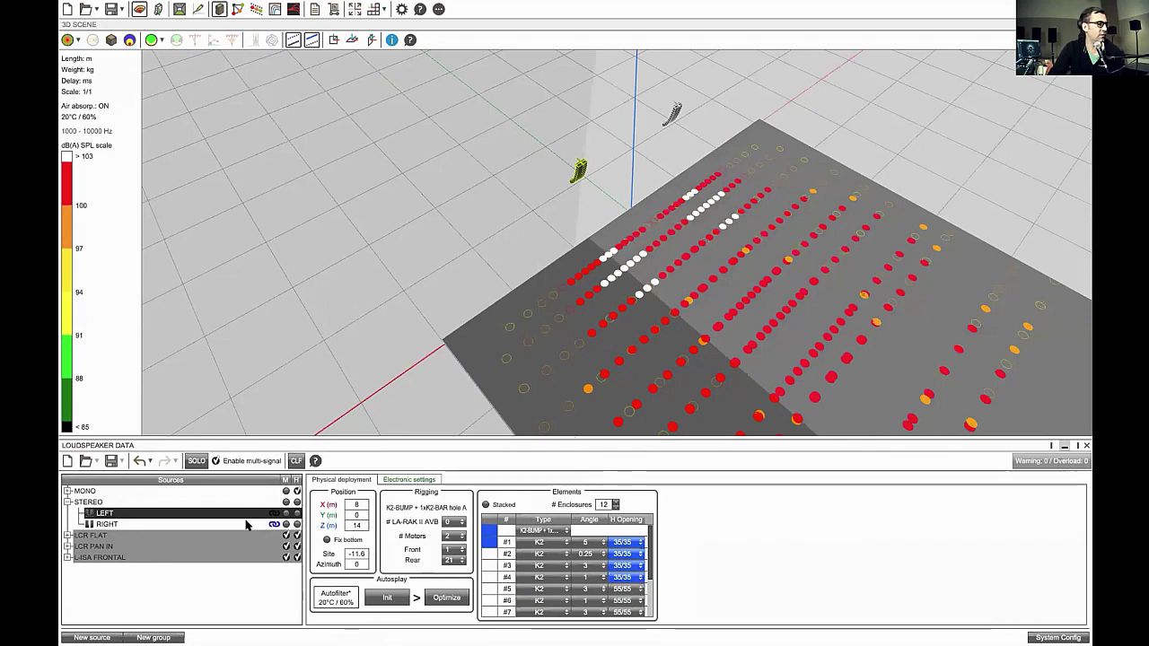
Check the bottom coordinates of the STEREO LEFT array by enabling Fix bottom, and disable the option again
{"action": "left_click_drag", "start_coordinate": [565, 328], "coordinate": [573, 277]}
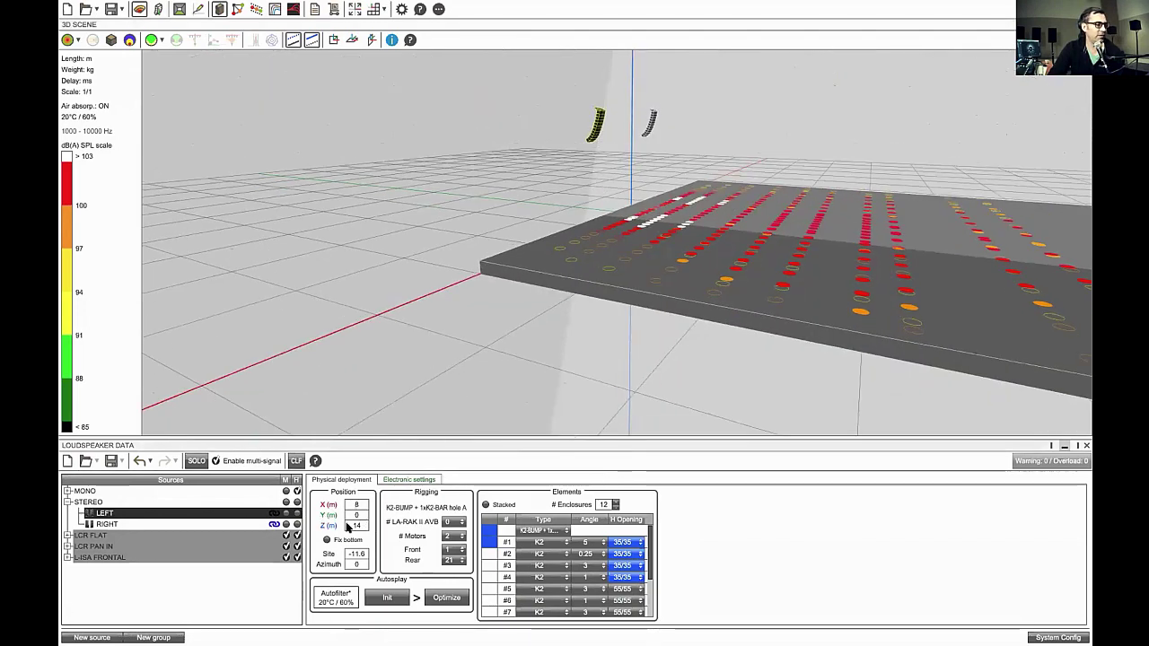
{"action": "left_click", "coordinate": [327, 539]}
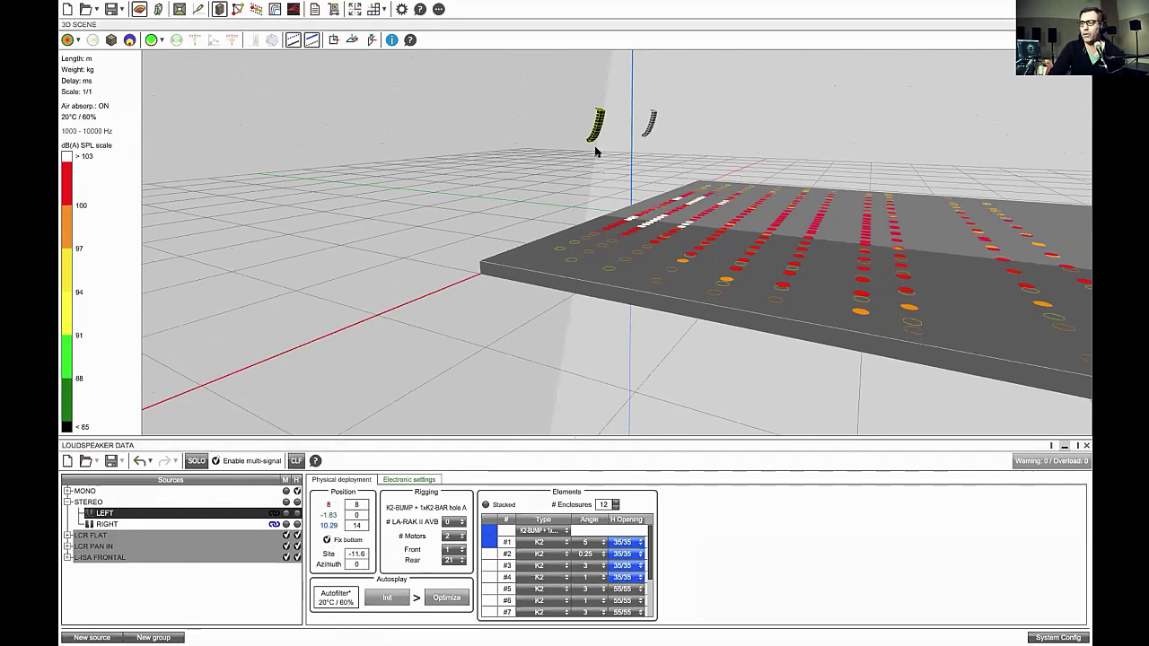
{"action": "left_click_drag", "start_coordinate": [596, 237], "coordinate": [579, 238]}
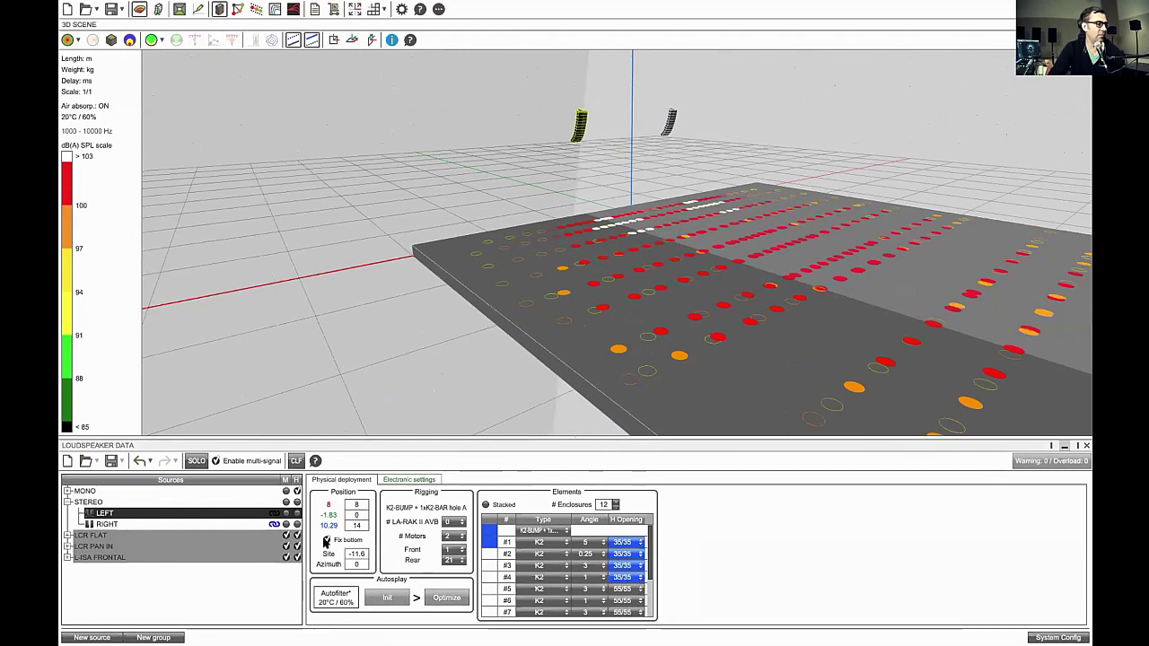
{"action": "left_click", "coordinate": [326, 540]}
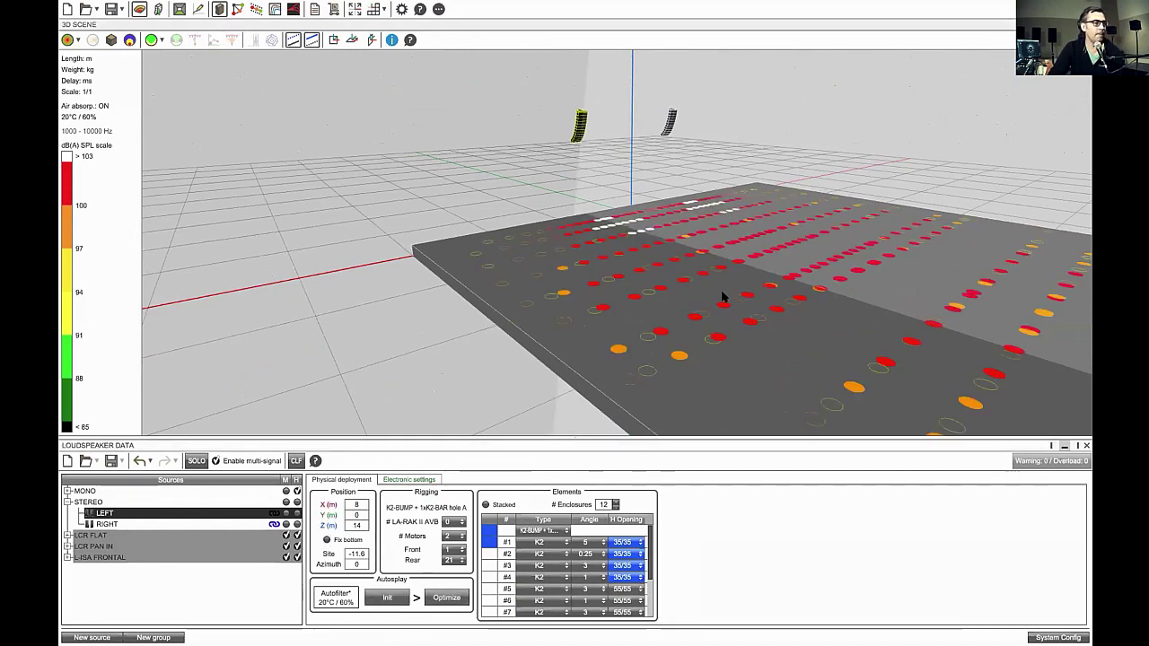
Enlarge the loudspeaker data area and review the electronic settings and signal numbers of the STEREO LEFT and RIGHT arrays
{"action": "left_click_drag", "start_coordinate": [723, 296], "coordinate": [580, 413]}
{"action": "right_click_drag", "start_coordinate": [517, 456], "coordinate": [528, 415]}
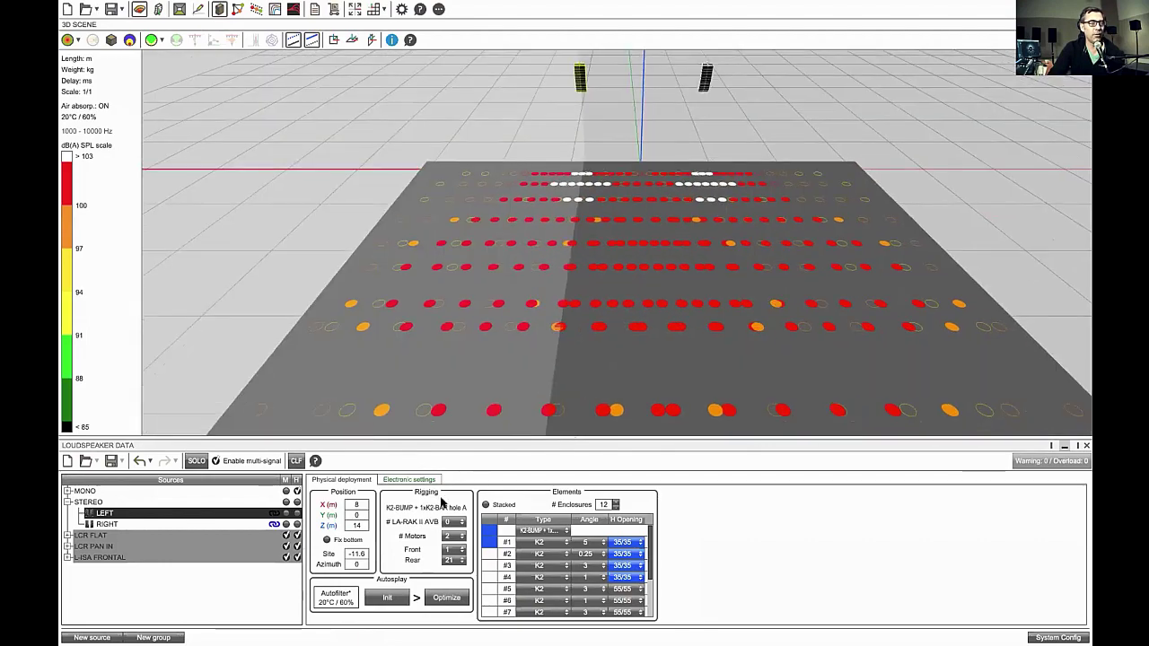
{"action": "left_click", "coordinate": [411, 480]}
{"action": "left_click_drag", "start_coordinate": [652, 442], "coordinate": [657, 393]}
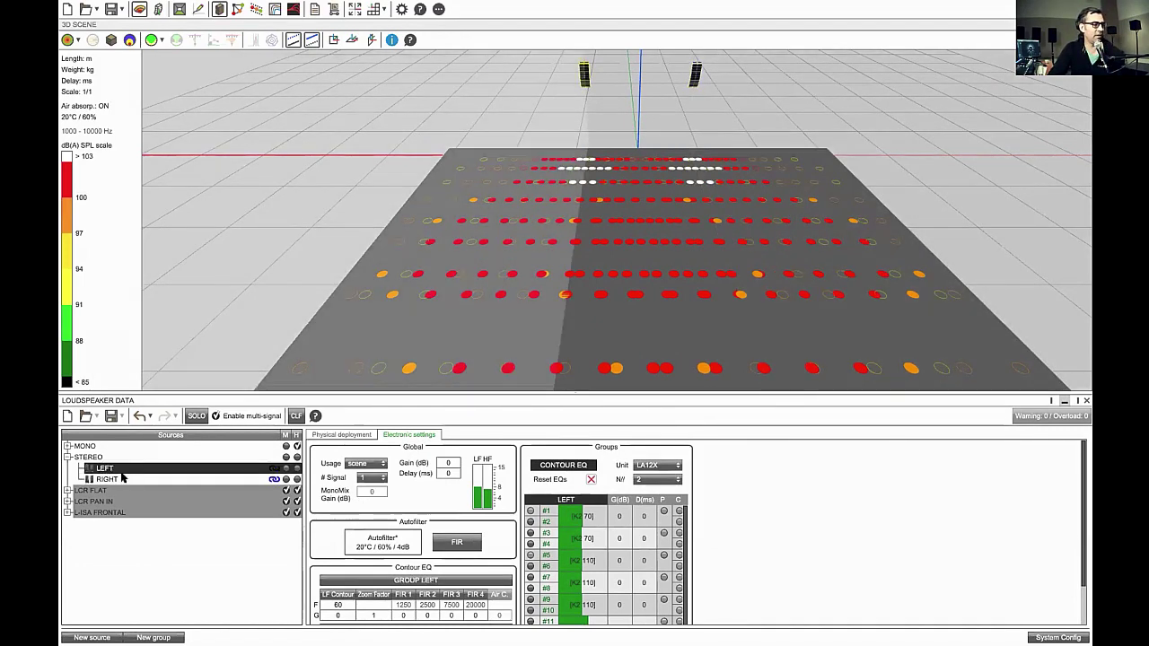
{"action": "left_click", "coordinate": [123, 479]}
{"action": "left_click", "coordinate": [384, 478]}
{"action": "left_click", "coordinate": [392, 486]}
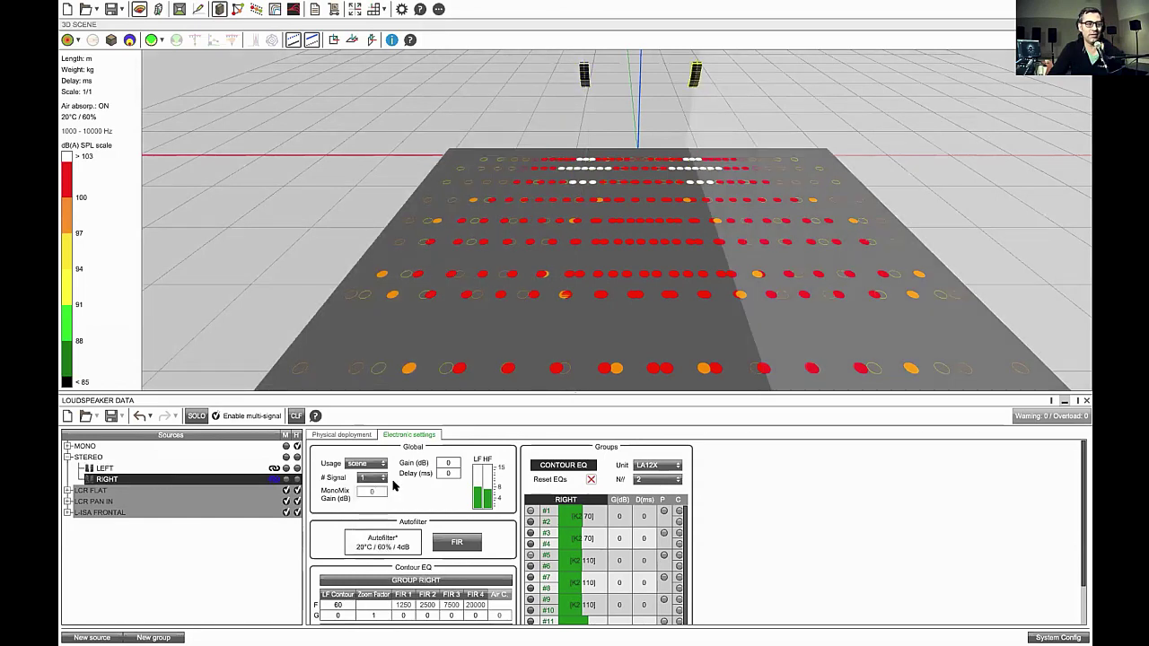
{"action": "left_click", "coordinate": [120, 468]}
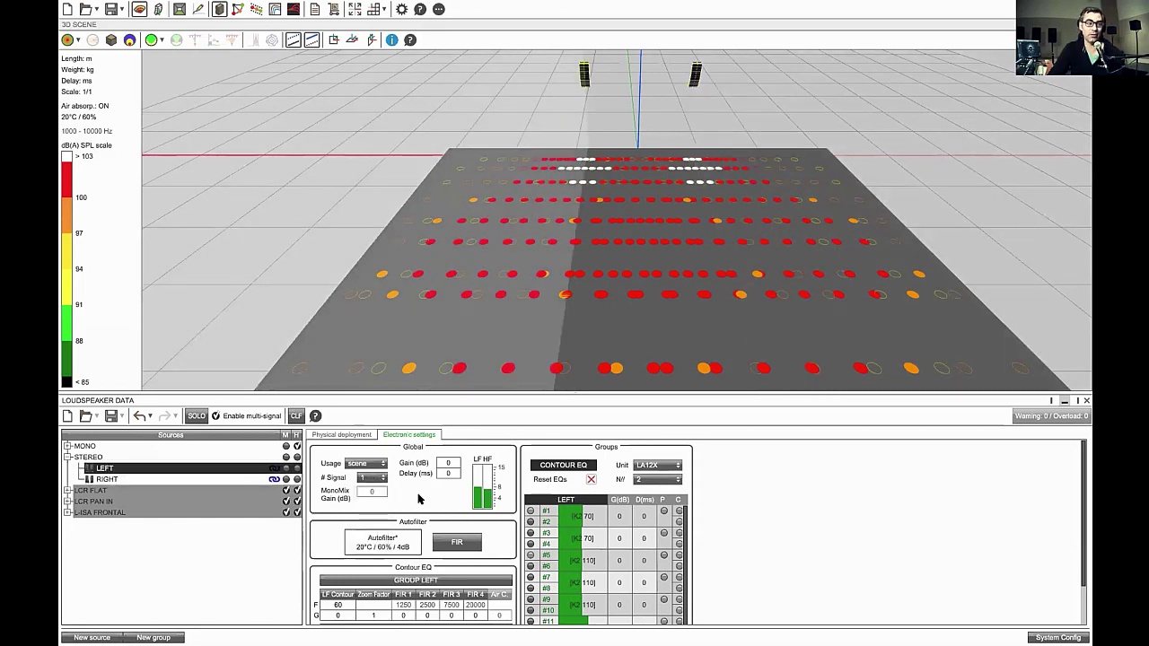
Run the quality mapping for the STEREO pair and examine the shared, unshared and uncovered zones across the audience
{"action": "left_click", "coordinate": [152, 40]}
{"action": "mouse_move", "coordinate": [520, 275]}
{"action": "left_mouse_down"}
{"action": "mouse_move", "coordinate": [508, 287]}
{"action": "mouse_move", "coordinate": [519, 269]}
{"action": "left_mouse_up"}
{"action": "scroll", "coordinate": [519, 269], "scroll_direction": "down", "scroll_amount": 5}
{"action": "right_click_drag", "start_coordinate": [668, 347], "coordinate": [595, 283]}
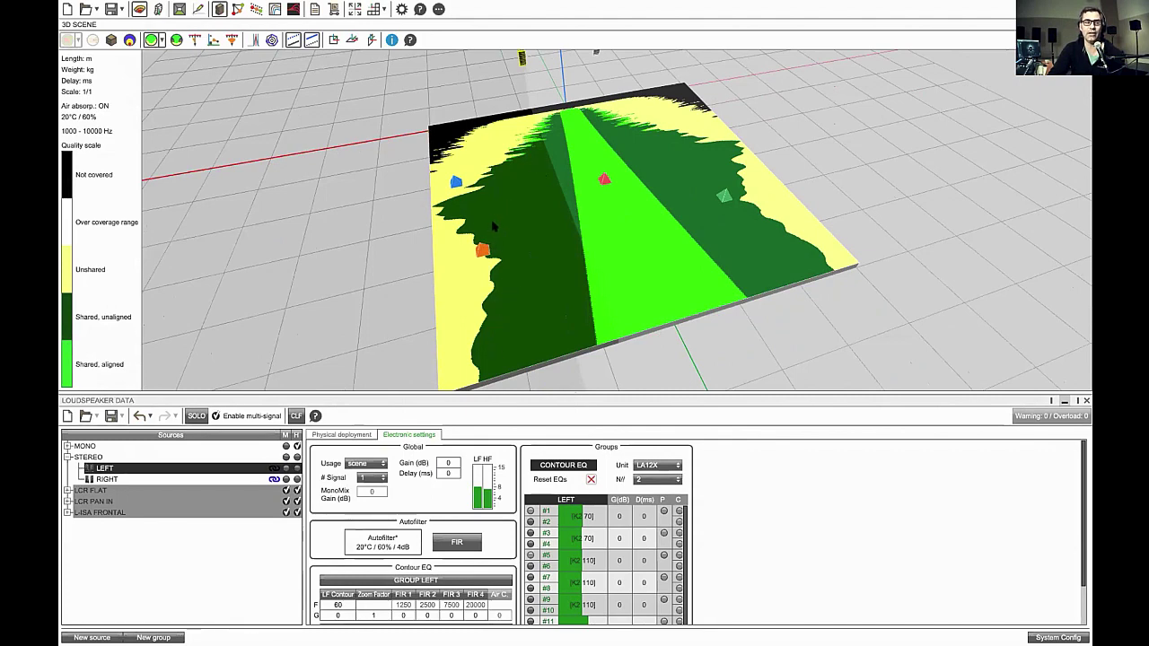
{"action": "scroll", "coordinate": [604, 245], "scroll_direction": "up", "scroll_amount": 2}
{"action": "left_click_drag", "start_coordinate": [604, 245], "coordinate": [572, 226]}
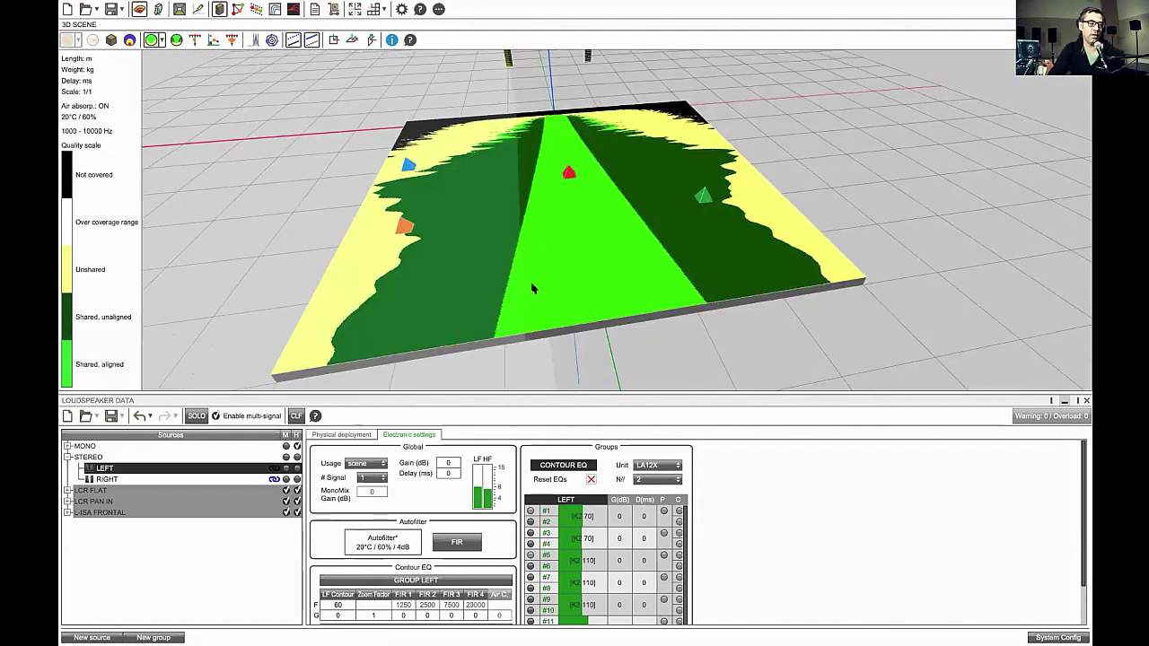
Review the SPL and delay criteria of the delay mode in the rendering options, and close the options
{"action": "left_click", "coordinate": [401, 11]}
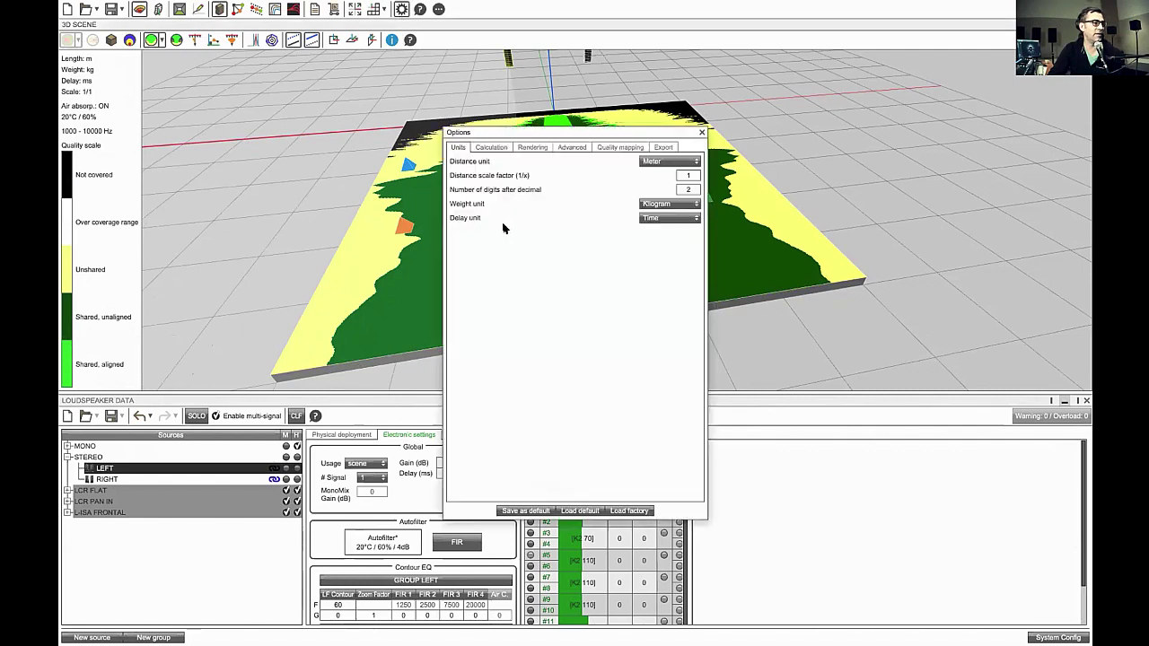
{"action": "left_click", "coordinate": [572, 148]}
{"action": "left_click", "coordinate": [532, 148]}
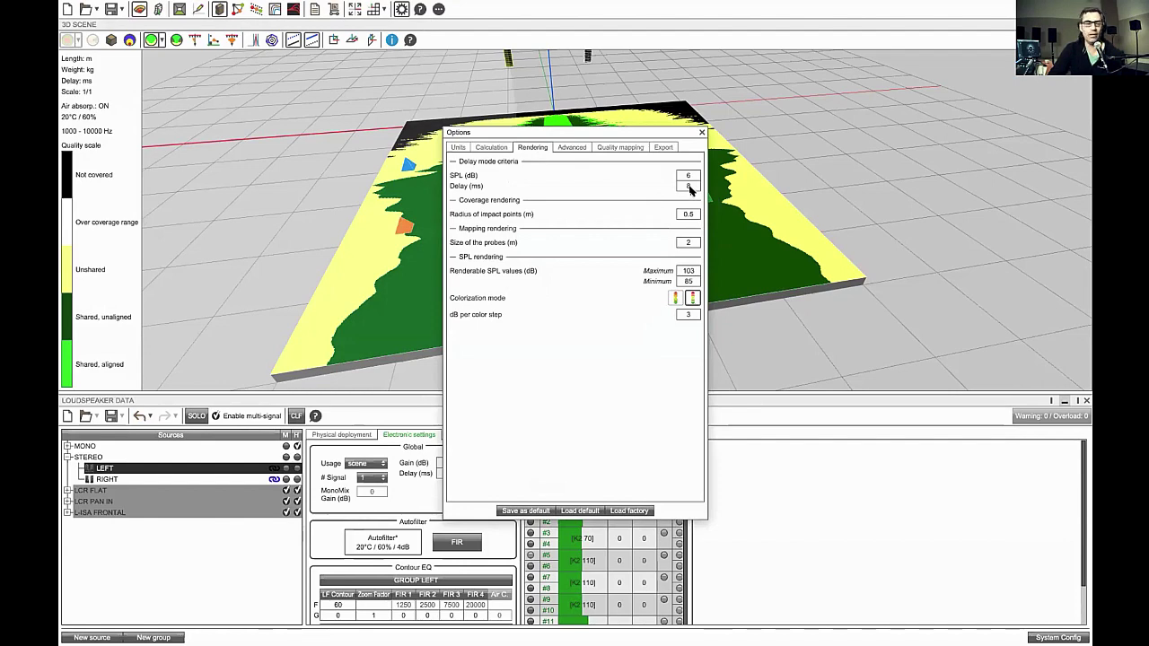
{"action": "left_click", "coordinate": [701, 135]}
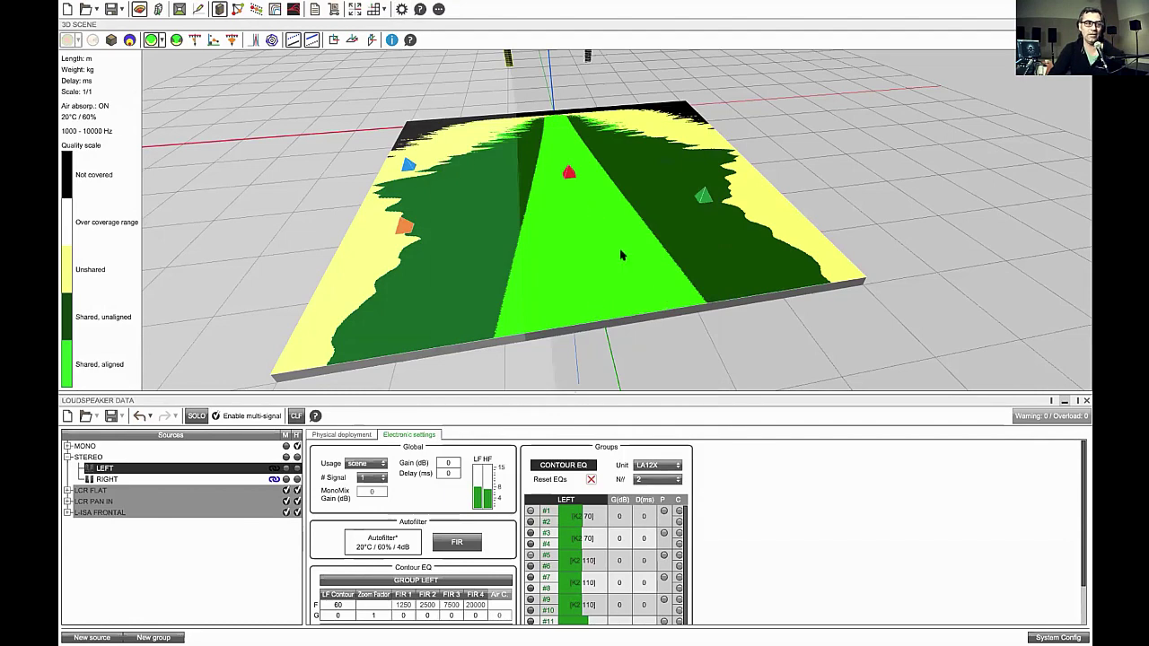
Display the quality mapping results of the STEREO pair and compare the audience coverage percentages with the map
{"action": "left_click_drag", "start_coordinate": [620, 254], "coordinate": [579, 205]}
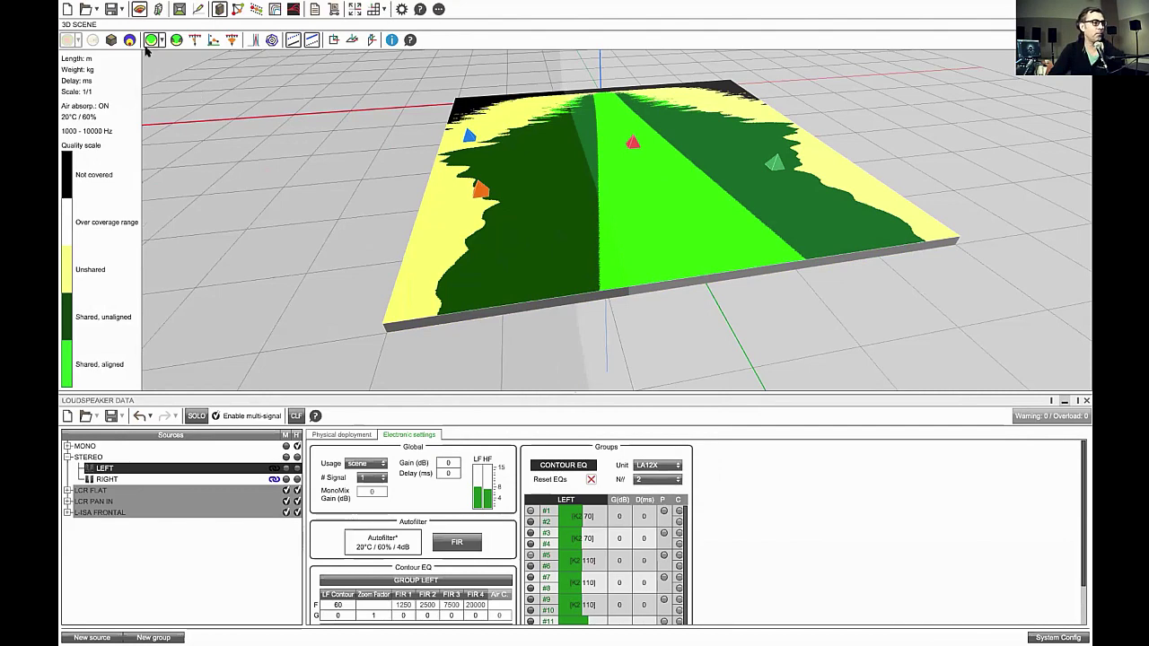
{"action": "left_click_drag", "start_coordinate": [146, 52], "coordinate": [458, 257]}
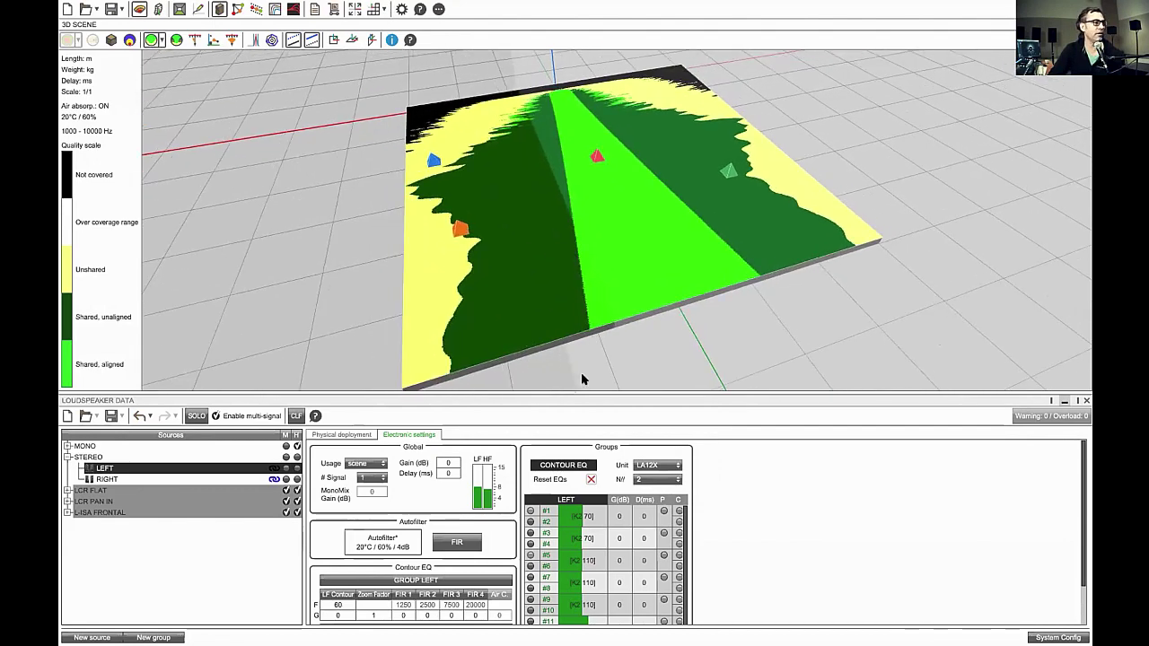
{"action": "left_click", "coordinate": [254, 39]}
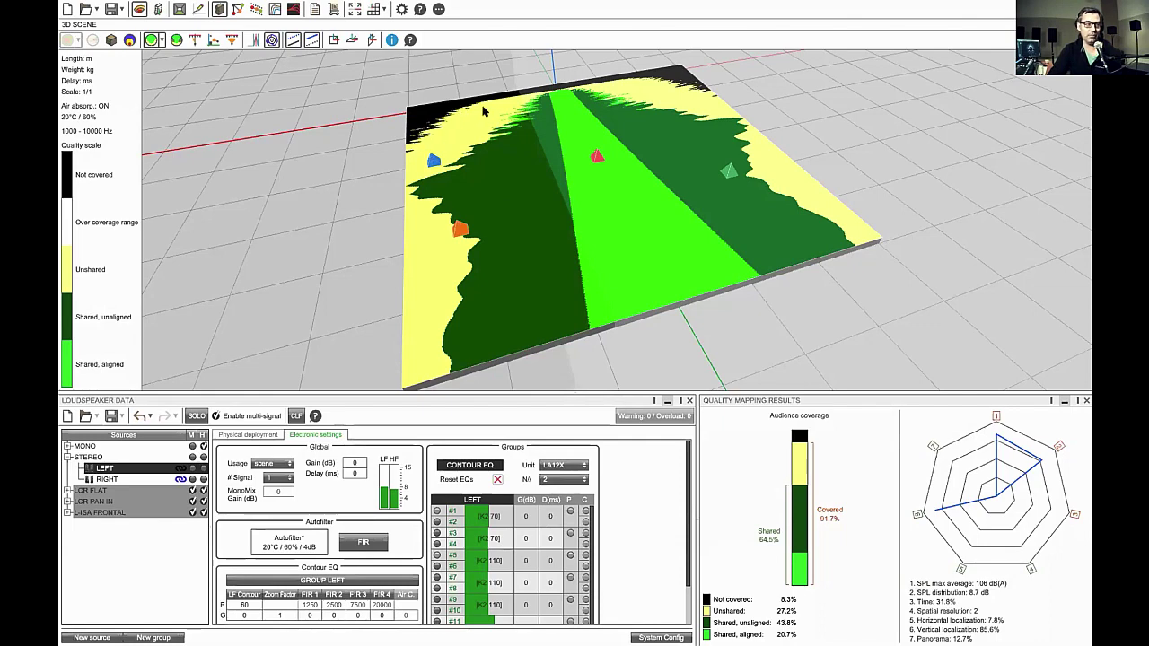
{"action": "mouse_move", "coordinate": [471, 131]}
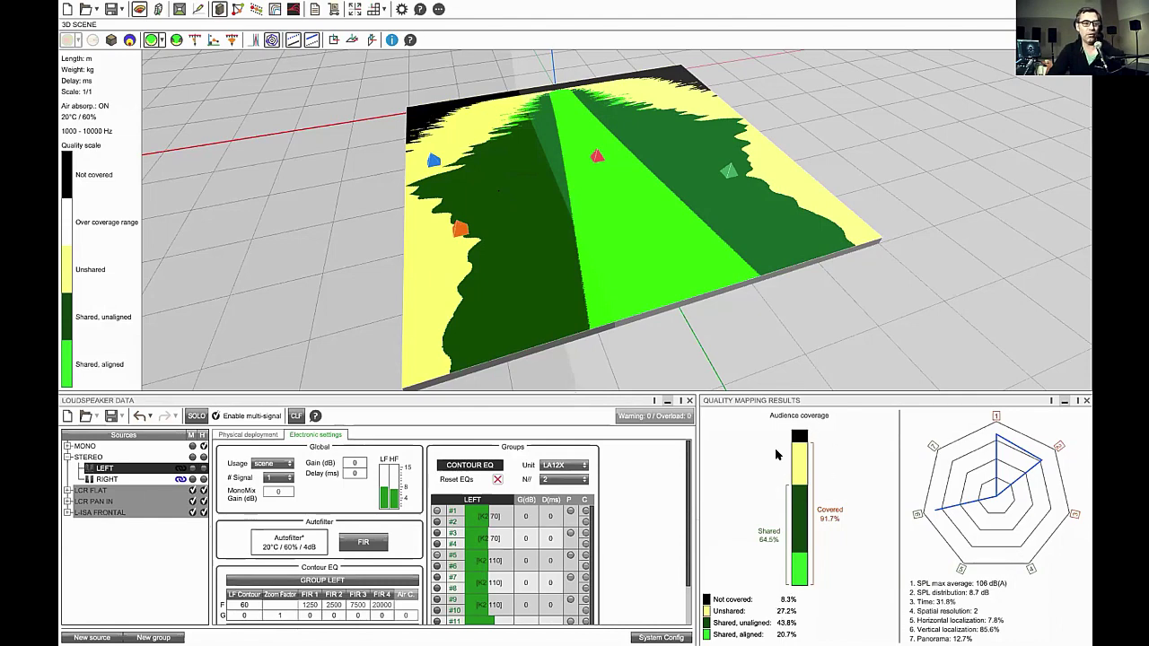
{"action": "right_click_drag", "start_coordinate": [509, 286], "coordinate": [573, 252]}
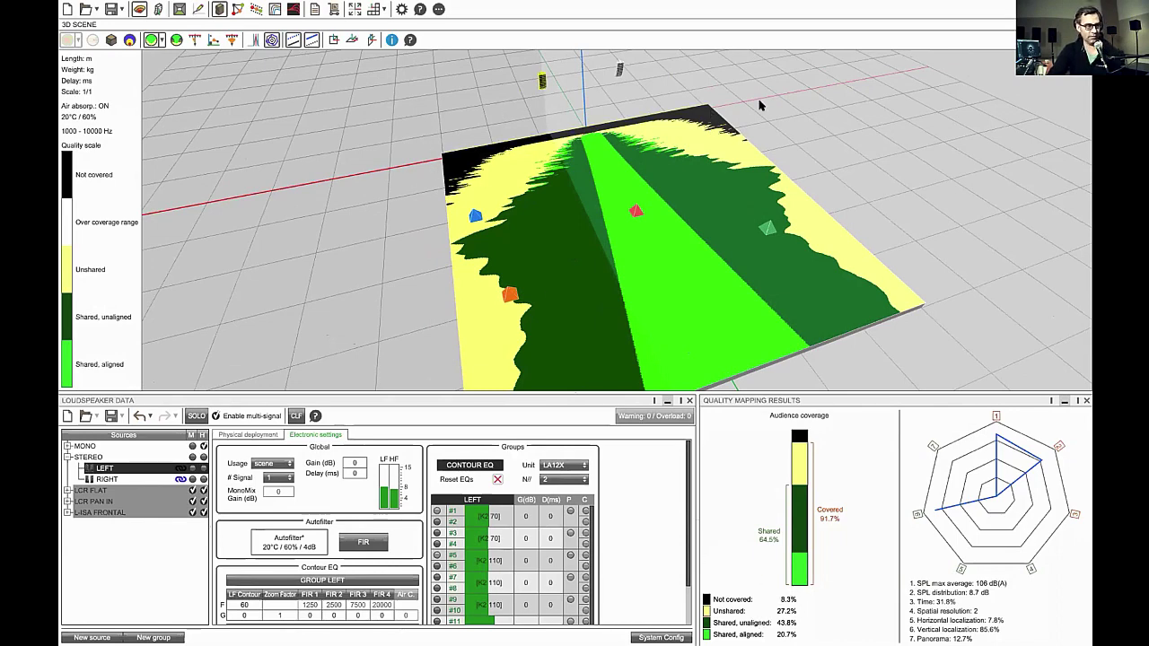
{"action": "left_click_drag", "start_coordinate": [633, 81], "coordinate": [483, 308]}
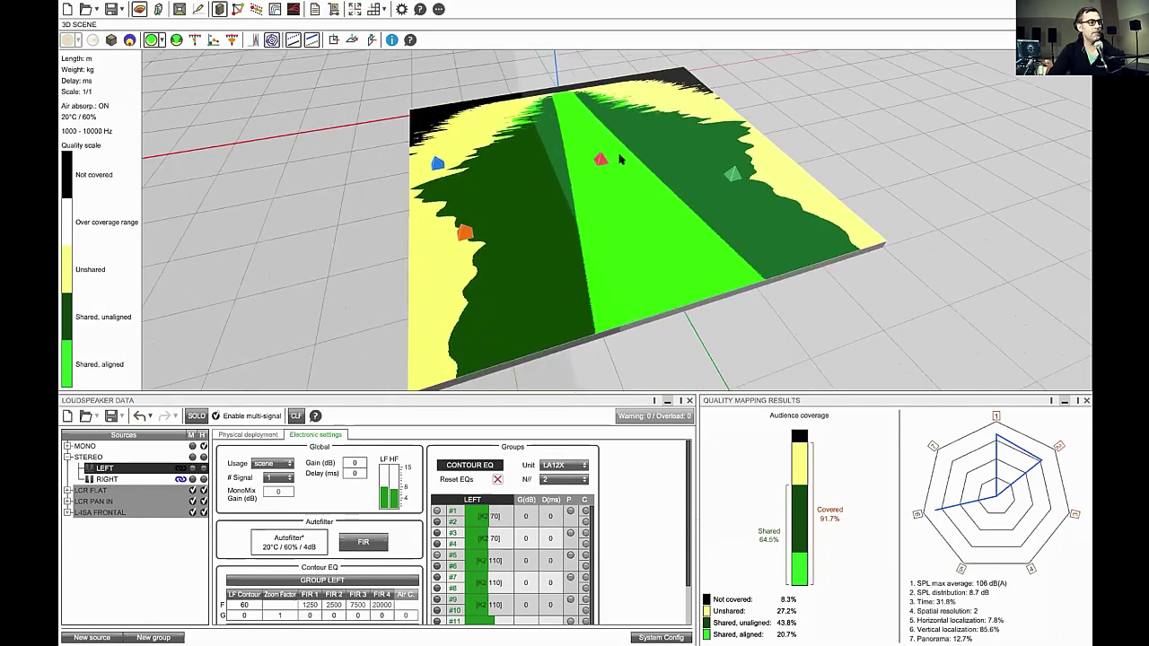
Switch to the delay scale and map the STEREO pair's delay zones, inspecting the single, common and unaligned source areas
{"action": "left_click", "coordinate": [130, 40]}
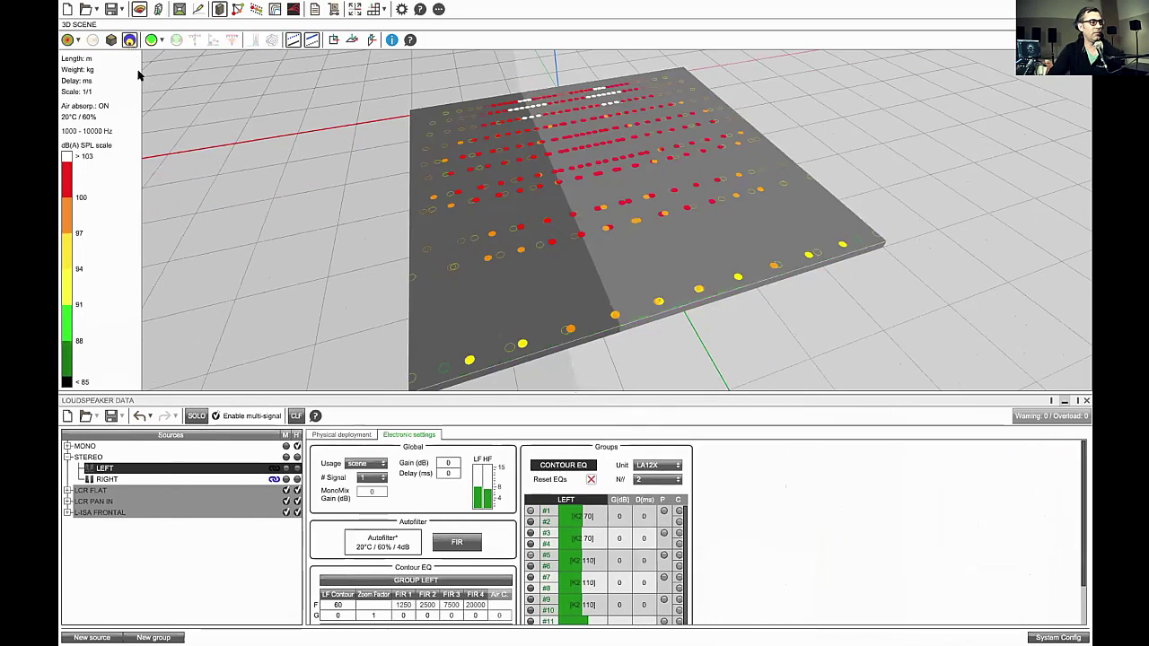
{"action": "left_click", "coordinate": [69, 40]}
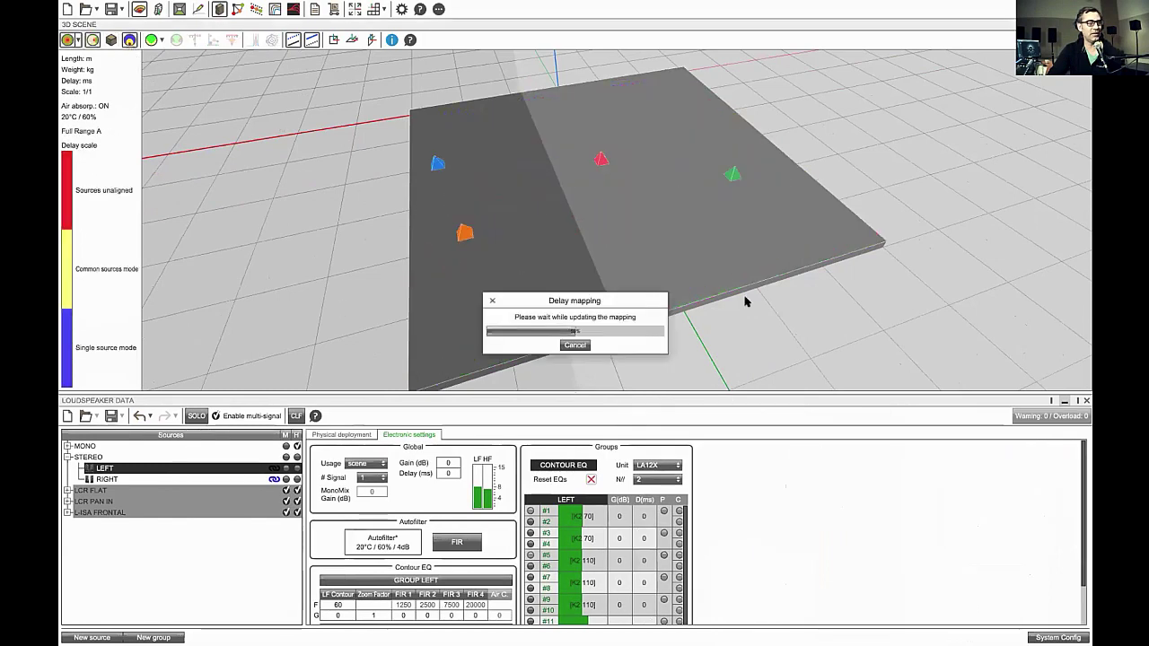
{"action": "left_click_drag", "start_coordinate": [574, 301], "coordinate": [862, 300]}
{"action": "left_click_drag", "start_coordinate": [506, 267], "coordinate": [531, 276]}
{"action": "left_click", "coordinate": [596, 226]}
{"action": "mouse_move", "coordinate": [595, 227]}
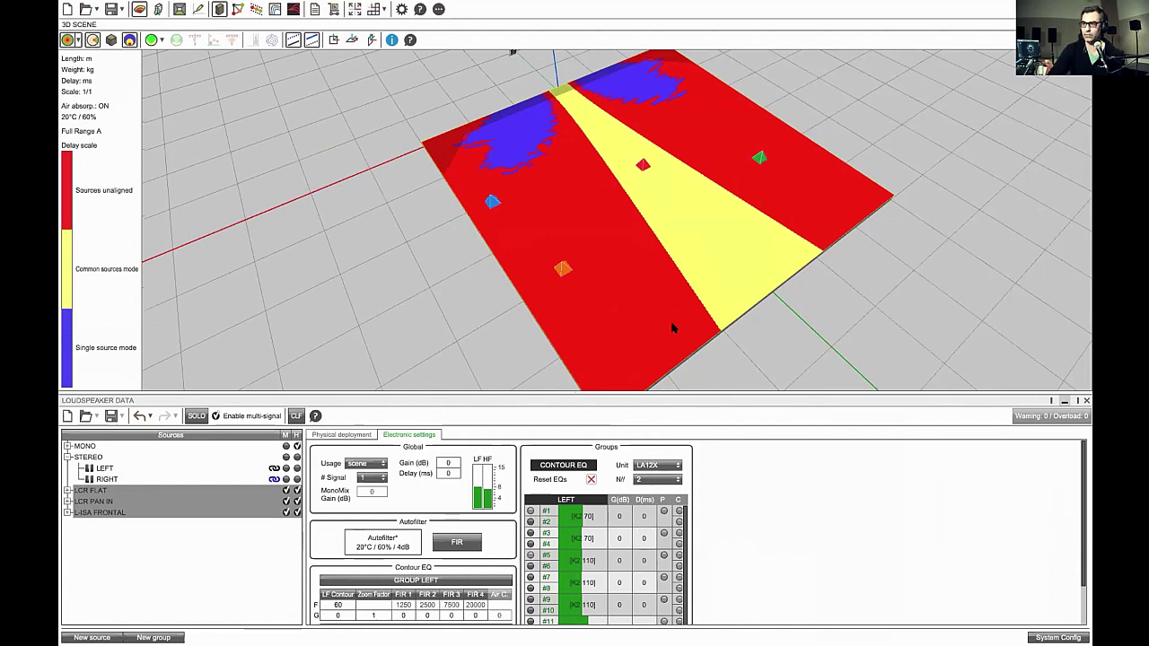
Set the azimuth of the STEREO LEFT array to 7.5 in its physical deployment
{"action": "left_click", "coordinate": [182, 468]}
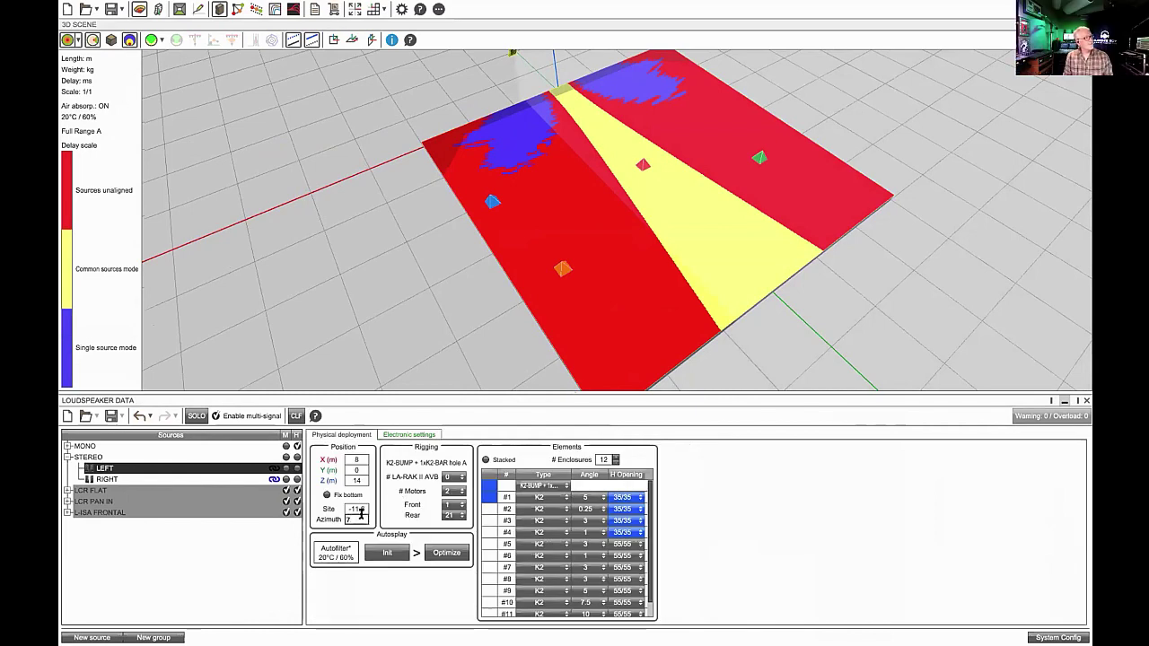
{"action": "type", "text": "5"}
{"action": "key", "text": "Return"}
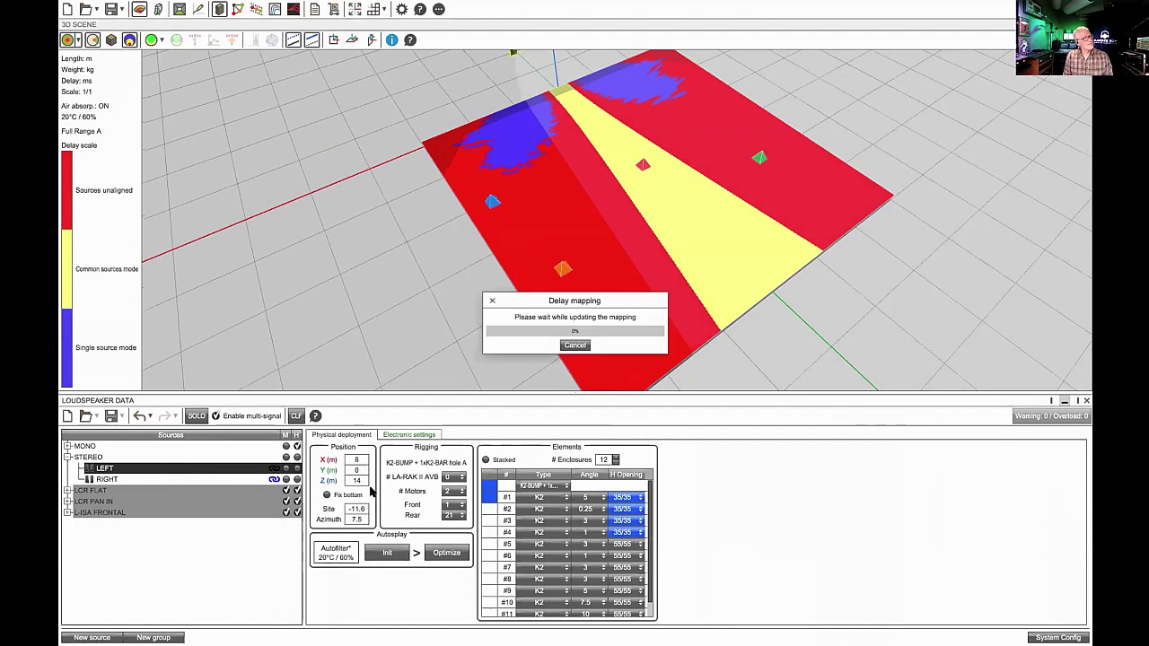
Turn off the delay mapping and run the quality mapping for the STEREO pair with its new azimuth
{"action": "left_click", "coordinate": [69, 41]}
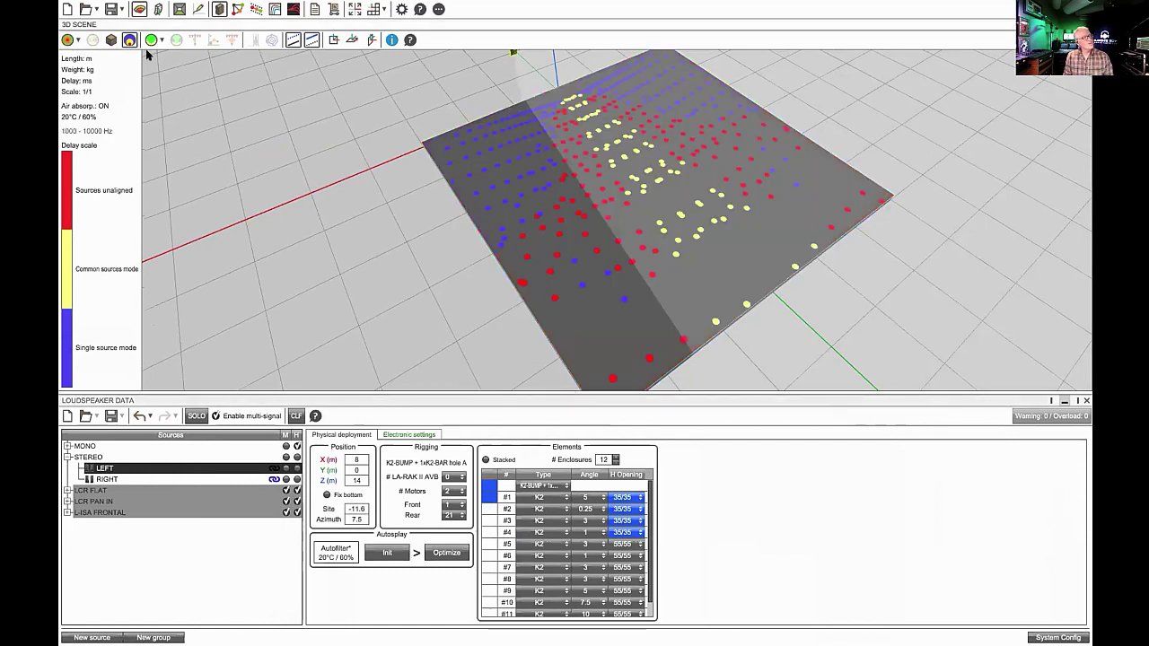
{"action": "left_click", "coordinate": [152, 40]}
{"action": "left_click_drag", "start_coordinate": [609, 336], "coordinate": [566, 331]}
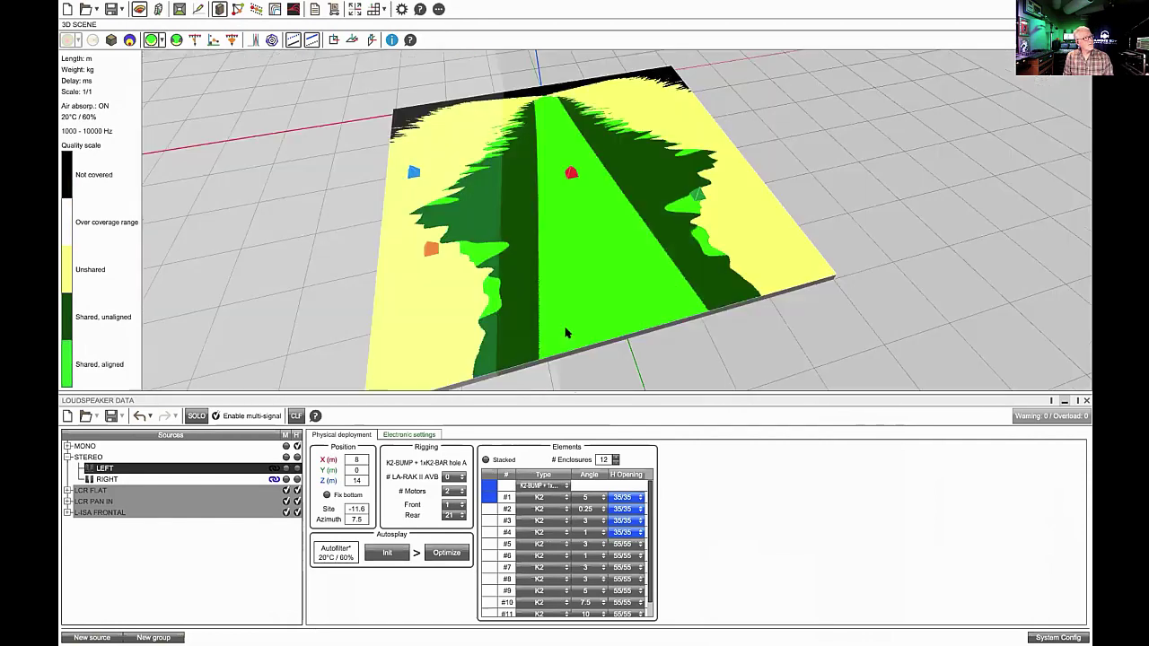
Open the rendering options and inspect the SPL and delay values of the delay mode criteria
{"action": "left_click", "coordinate": [401, 9]}
{"action": "left_click", "coordinate": [542, 147]}
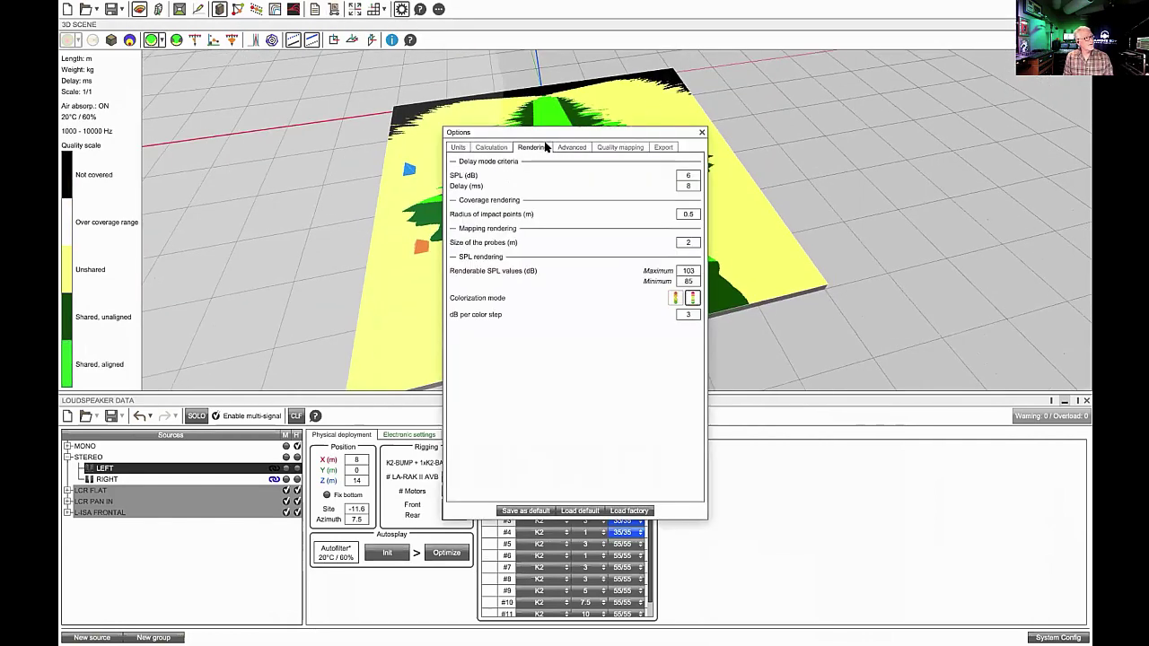
{"action": "double_click", "coordinate": [685, 186]}
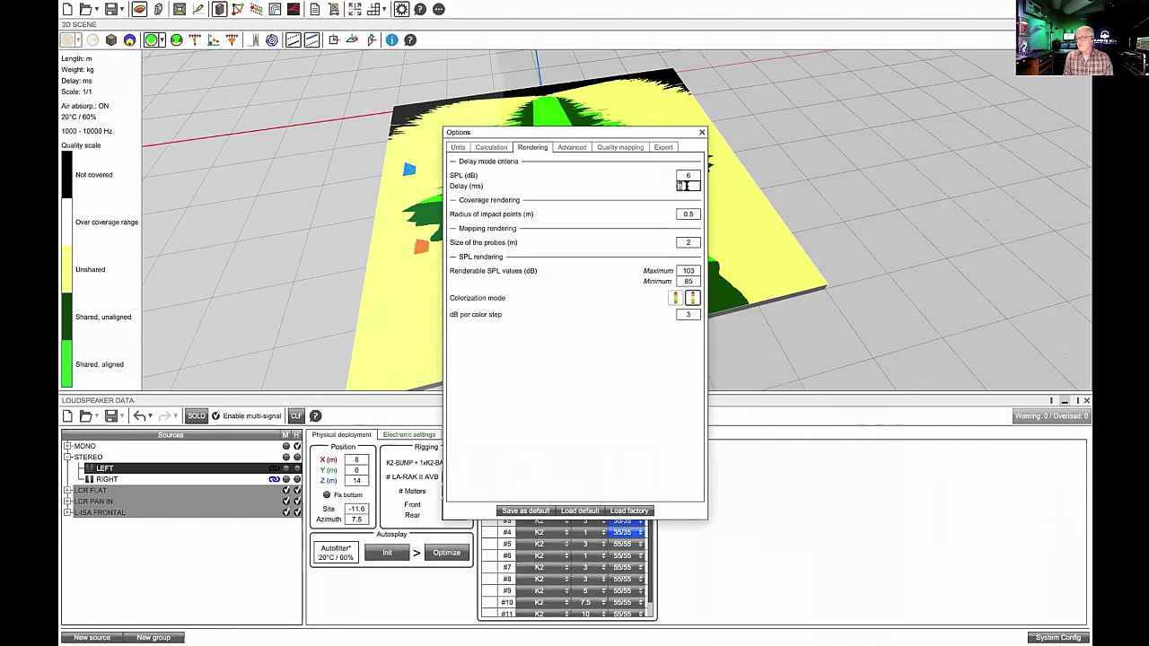
{"action": "double_click", "coordinate": [688, 175]}
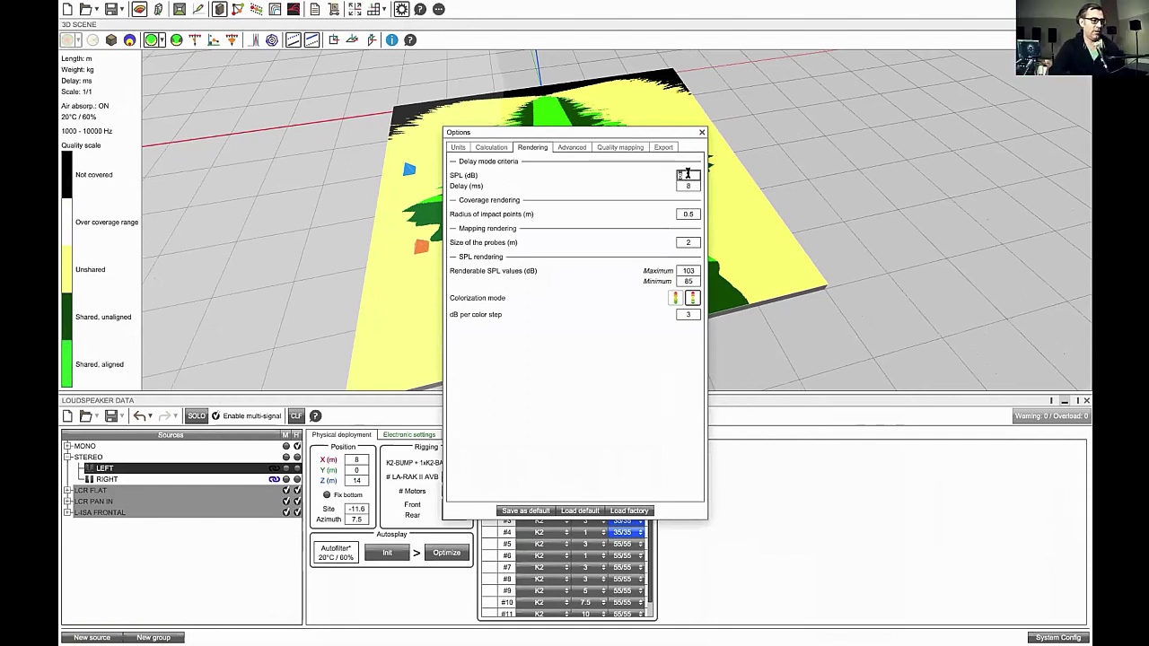
{"action": "key", "text": "BackSpace"}
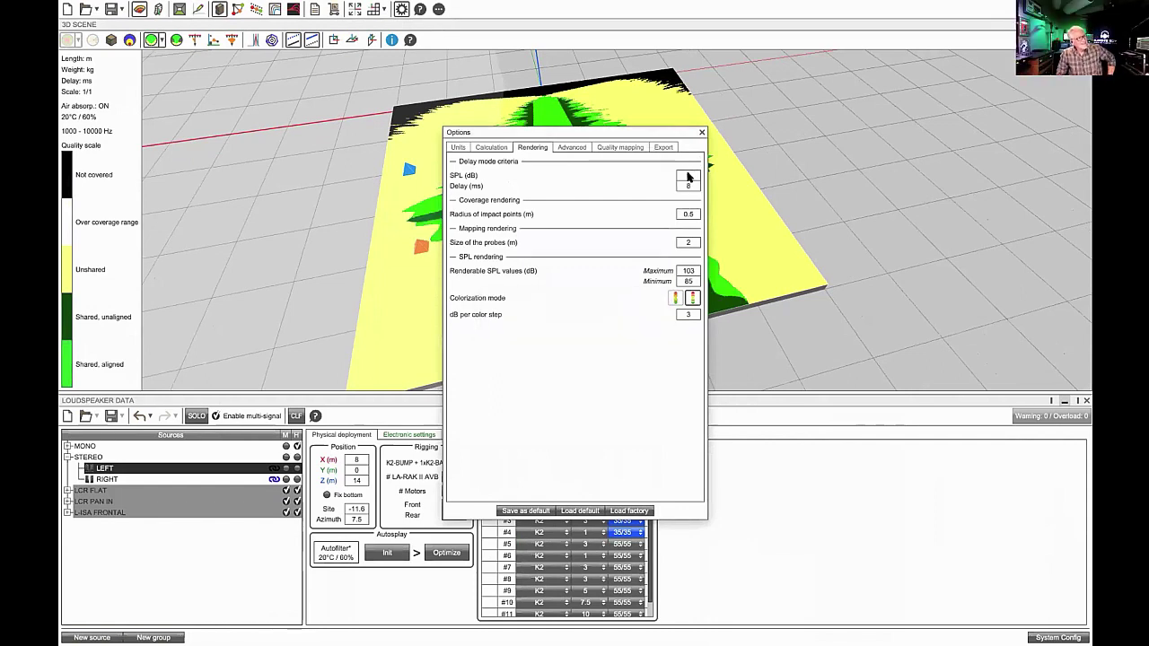
{"action": "double_click", "coordinate": [687, 174]}
{"action": "key", "text": "Return"}
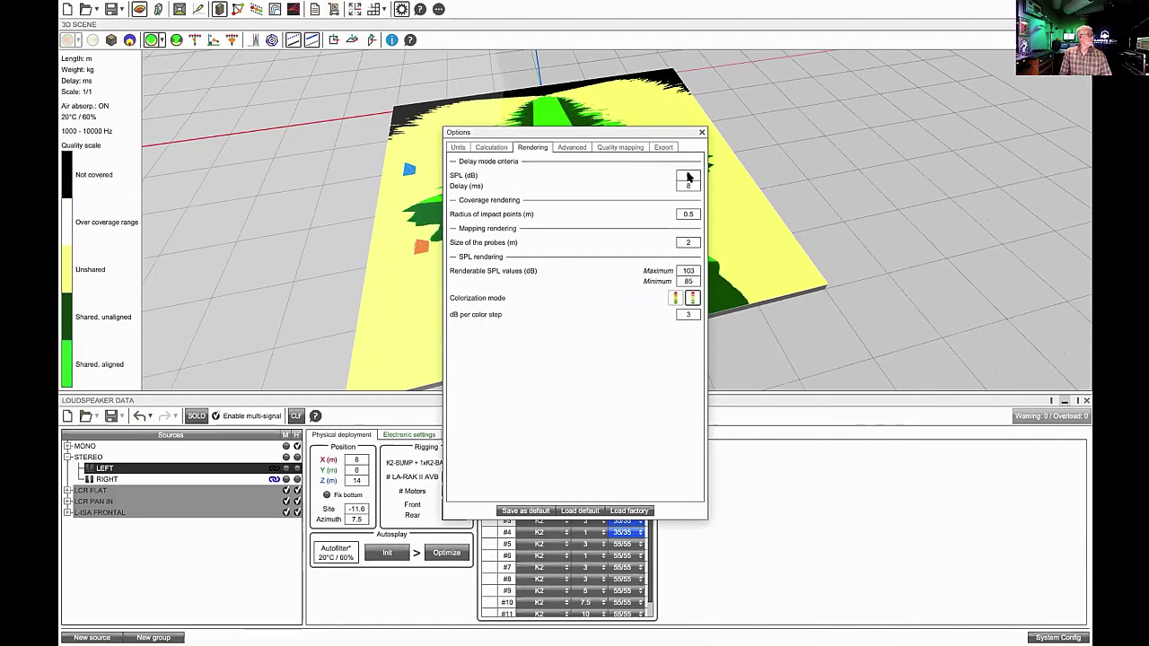
{"action": "left_click", "coordinate": [704, 134]}
Set the azimuth of the STEREO LEFT array to 12
{"action": "left_click_drag", "start_coordinate": [484, 244], "coordinate": [571, 265]}
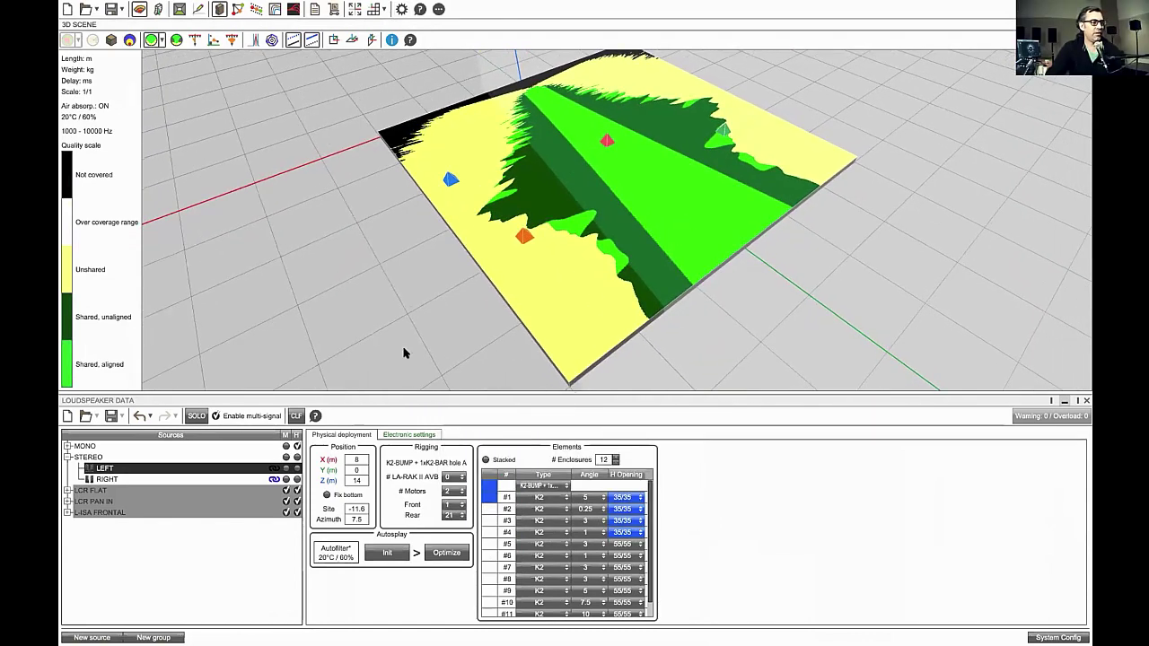
{"action": "double_click", "coordinate": [357, 518]}
{"action": "type", "text": "12"}
{"action": "key", "text": "Return"}
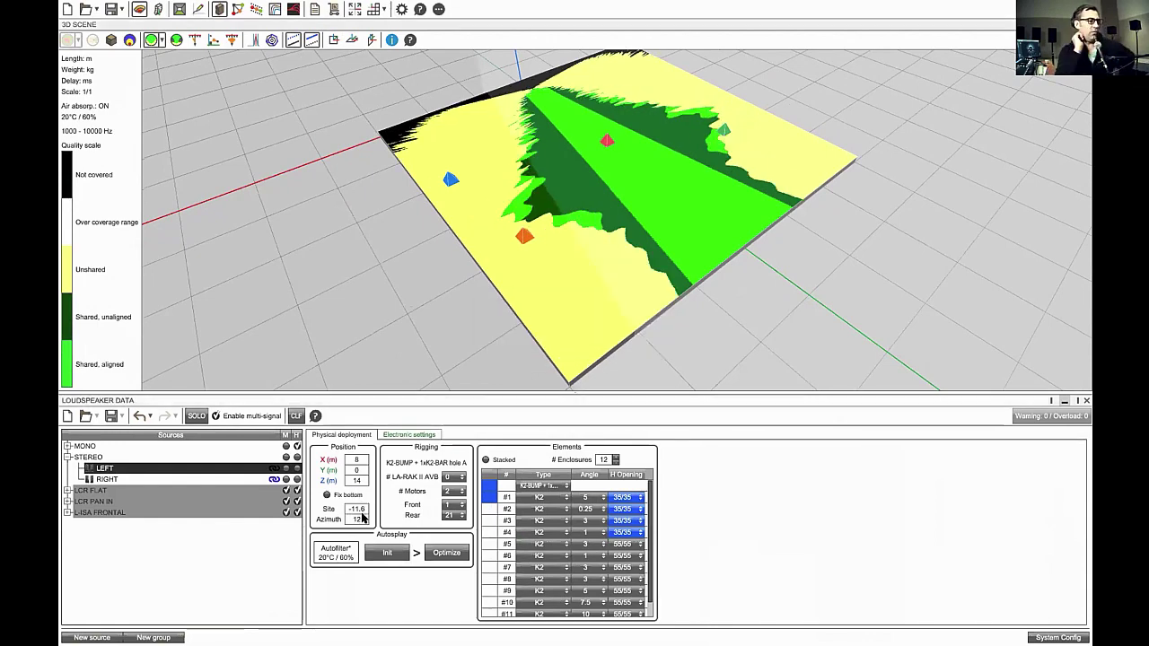
Test negative azimuth values on the STEREO LEFT array, starting with -12
{"action": "double_click", "coordinate": [356, 518]}
{"action": "type", "text": "-1"}
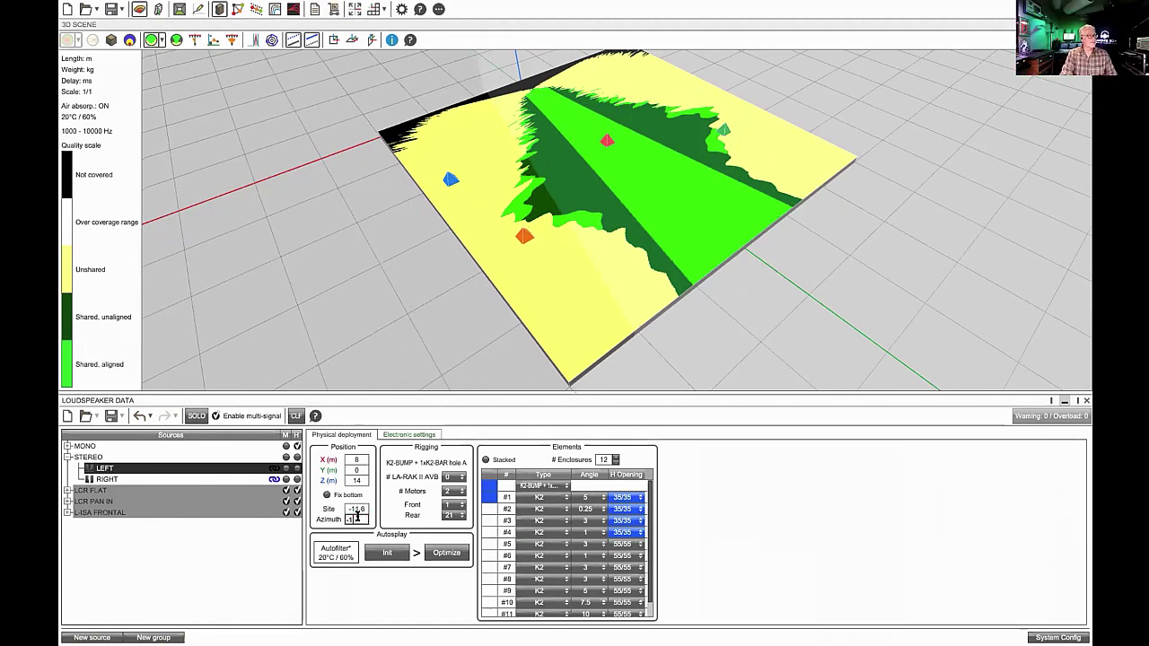
{"action": "type", "text": "2"}
{"action": "key", "text": "Return"}
{"action": "double_click", "coordinate": [356, 518]}
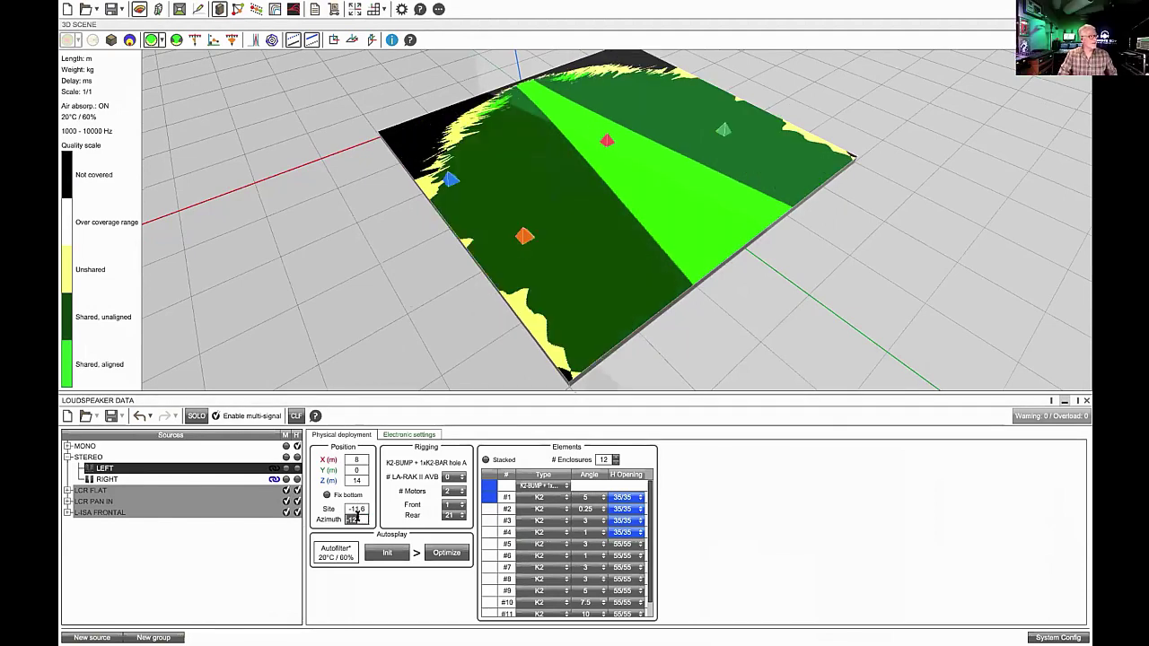
{"action": "type", "text": "-15"}
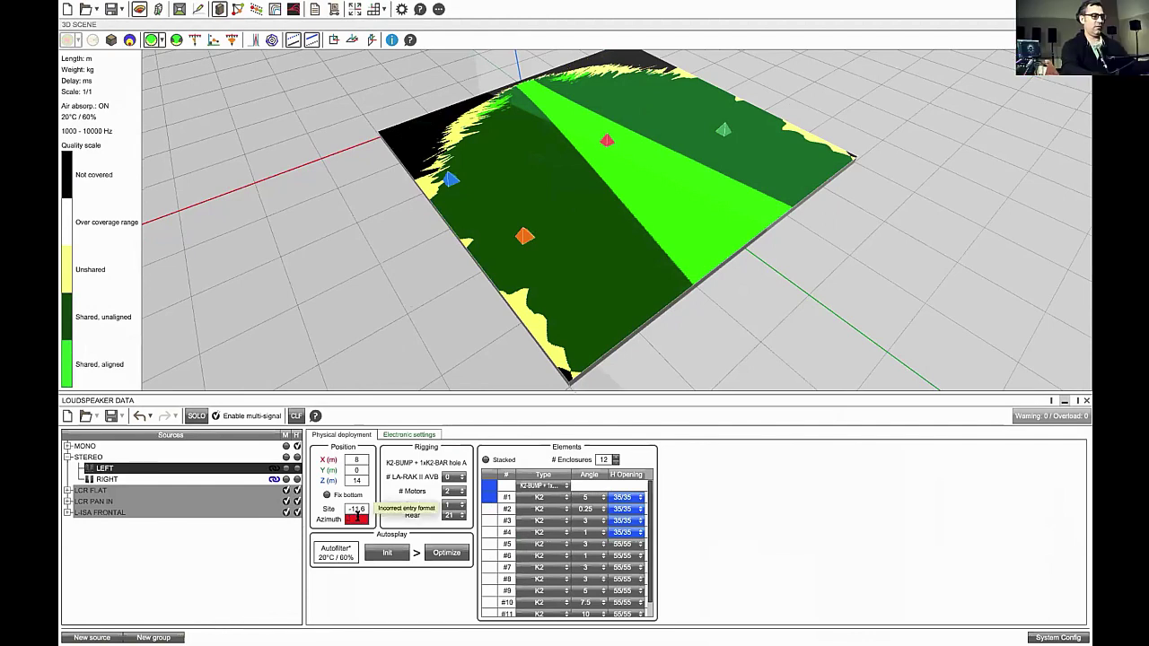
{"action": "key", "text": "Return"}
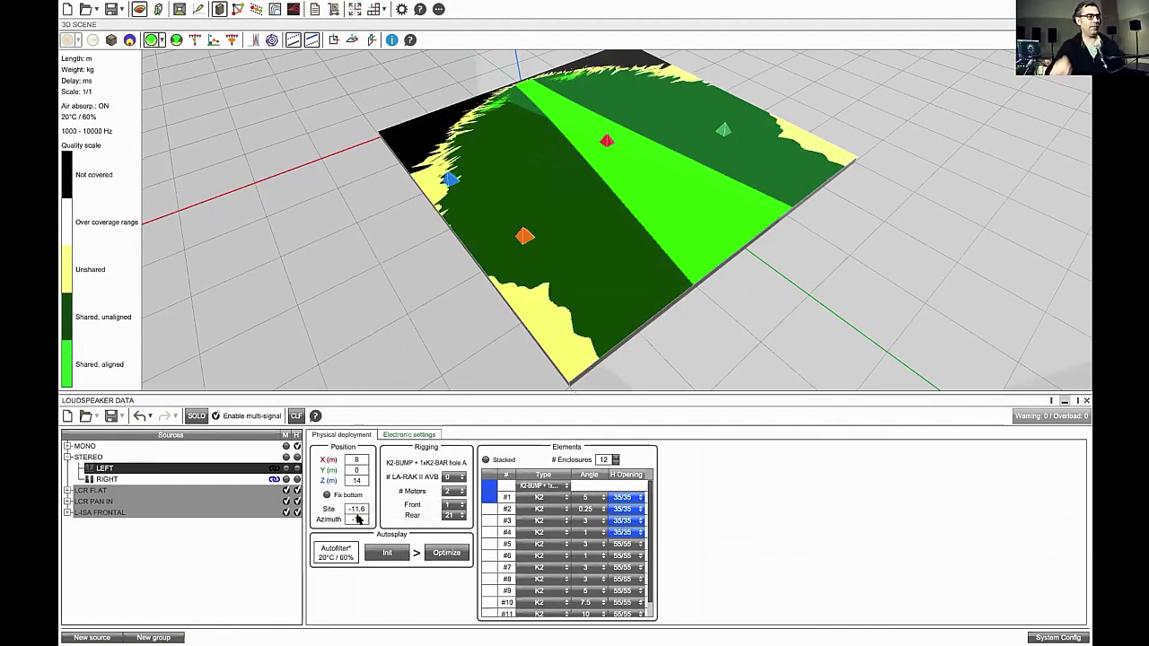
Set the azimuth of the STEREO LEFT array to 15
{"action": "double_click", "coordinate": [356, 518]}
{"action": "type", "text": "15"}
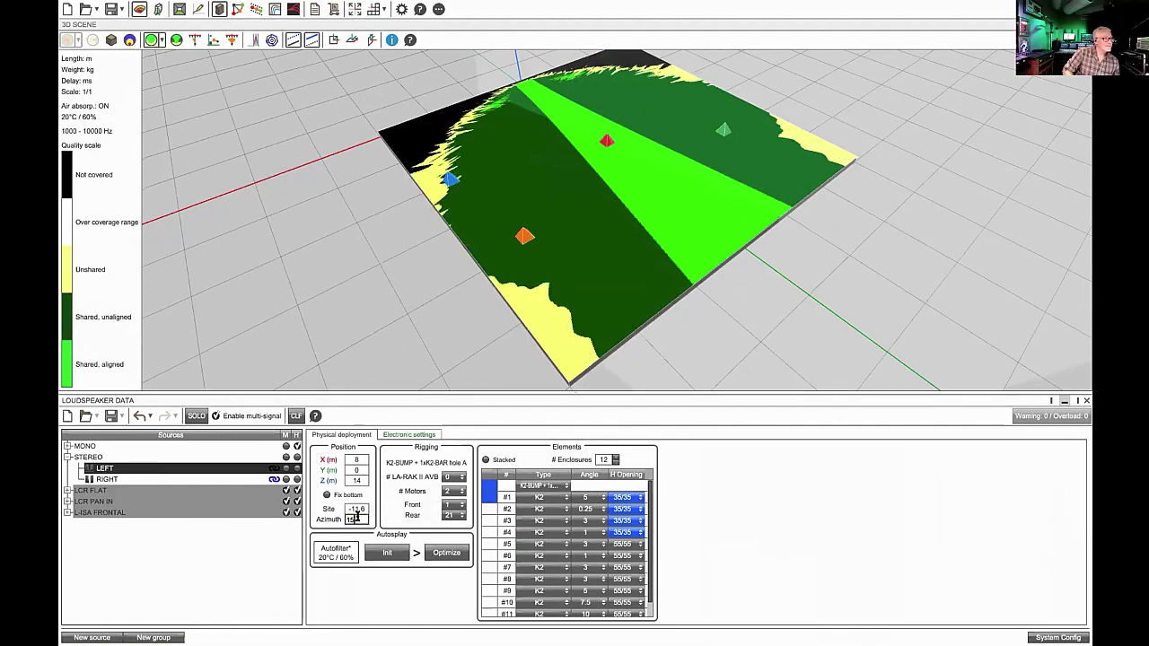
{"action": "key", "text": "Return"}
Display the quality mapping results for the STEREO pair and dock them beside the loudspeaker data
{"action": "left_click_drag", "start_coordinate": [550, 329], "coordinate": [805, 258]}
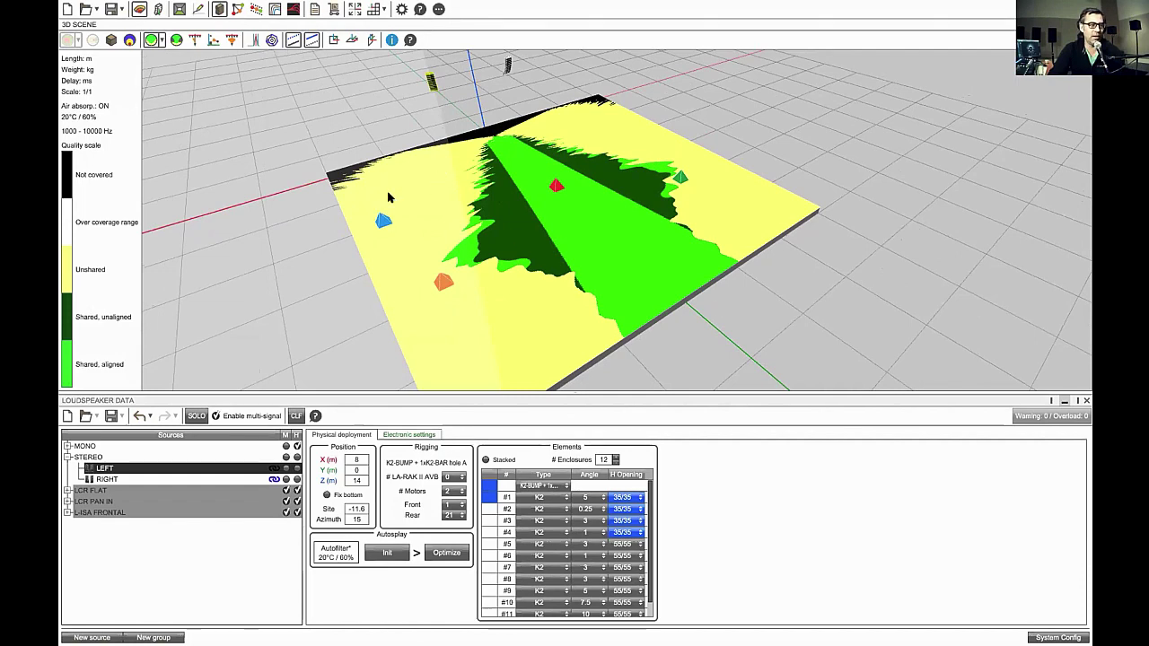
{"action": "mouse_move", "coordinate": [396, 231]}
{"action": "scroll", "coordinate": [636, 325], "scroll_direction": "down", "scroll_amount": 2}
{"action": "middle_click_drag", "start_coordinate": [640, 332], "coordinate": [642, 285]}
{"action": "mouse_move", "coordinate": [642, 290]}
{"action": "left_mouse_down"}
{"action": "mouse_move", "coordinate": [638, 314]}
{"action": "mouse_move", "coordinate": [646, 297]}
{"action": "left_mouse_up"}
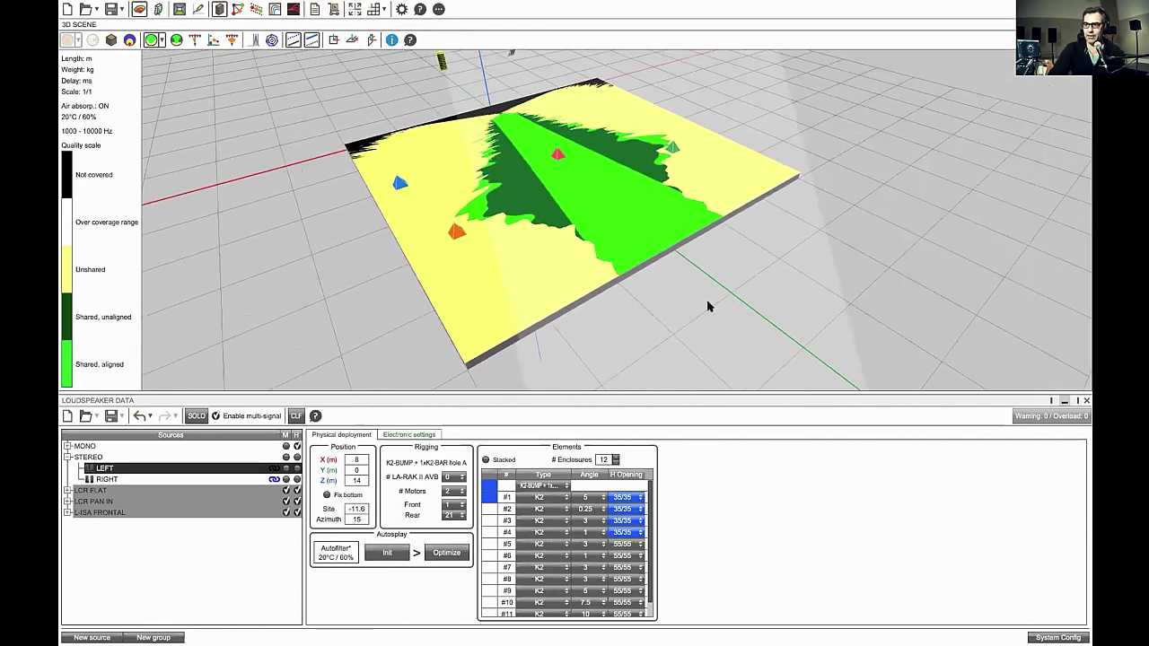
{"action": "mouse_move", "coordinate": [638, 313]}
{"action": "left_mouse_down"}
{"action": "mouse_move", "coordinate": [656, 305]}
{"action": "mouse_move", "coordinate": [627, 305]}
{"action": "left_mouse_up"}
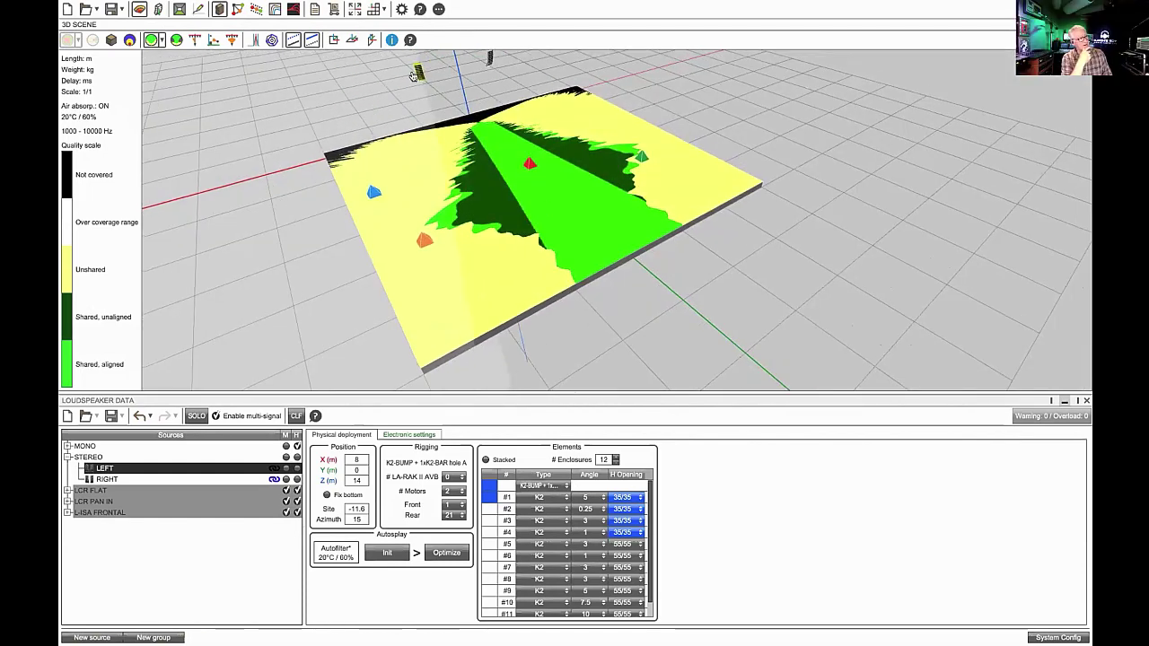
{"action": "left_click", "coordinate": [272, 41]}
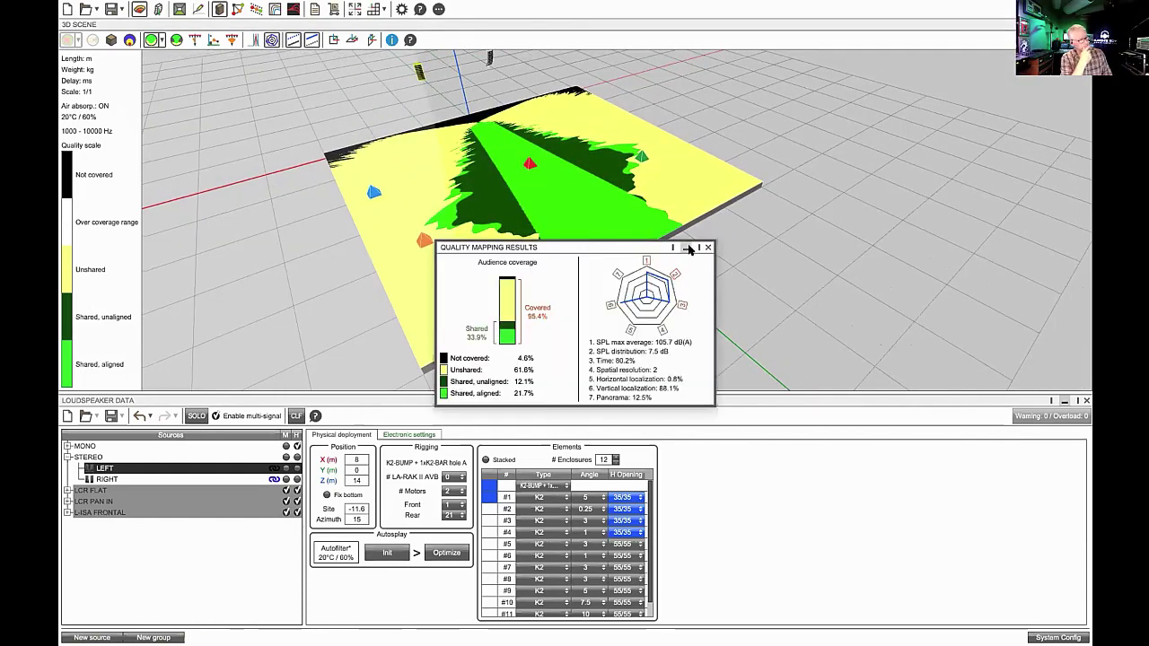
{"action": "left_click", "coordinate": [686, 248]}
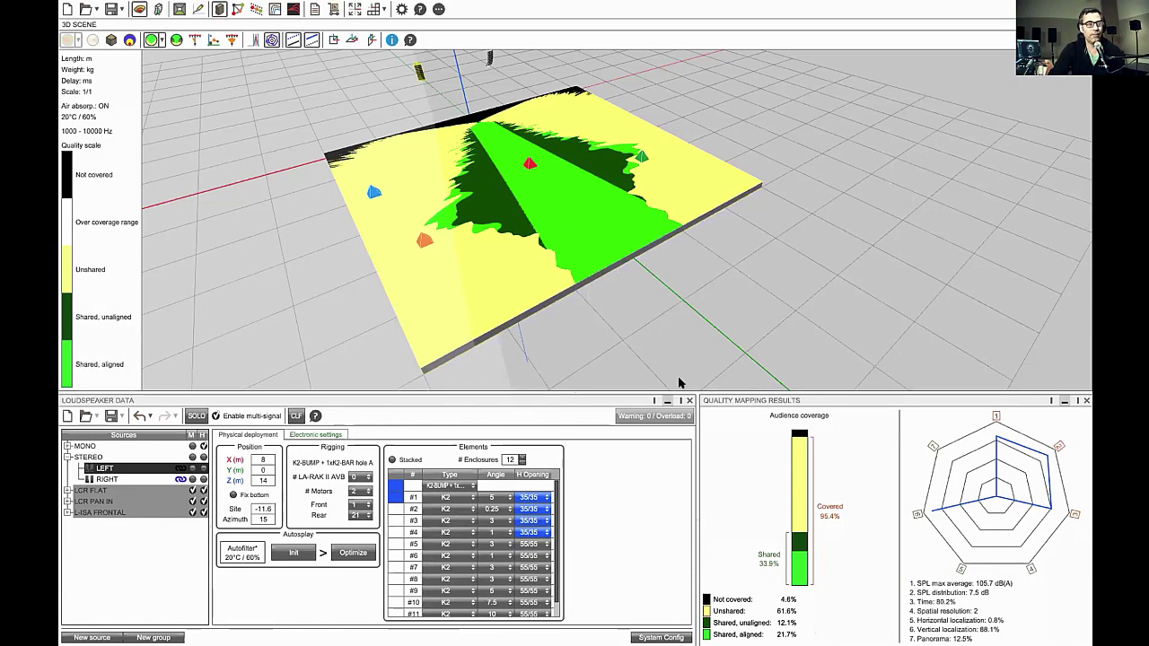
Hide the STEREO group and activate the LCR FLAT group to map its quality
{"action": "left_click_drag", "start_coordinate": [465, 293], "coordinate": [556, 292]}
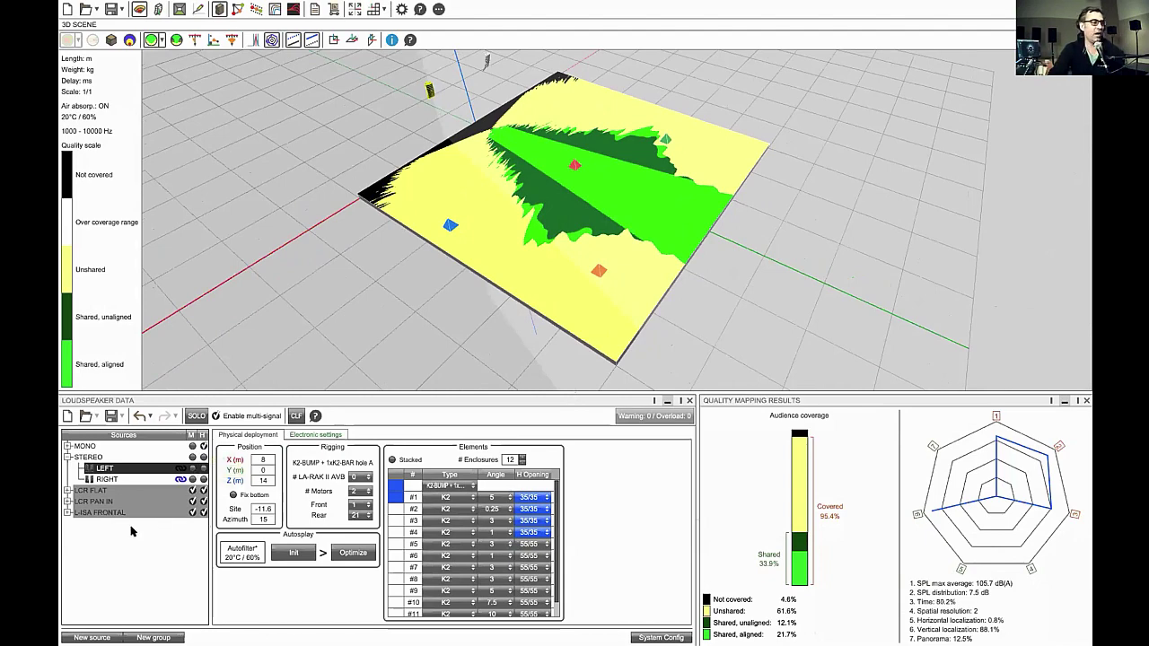
{"action": "left_click", "coordinate": [151, 496]}
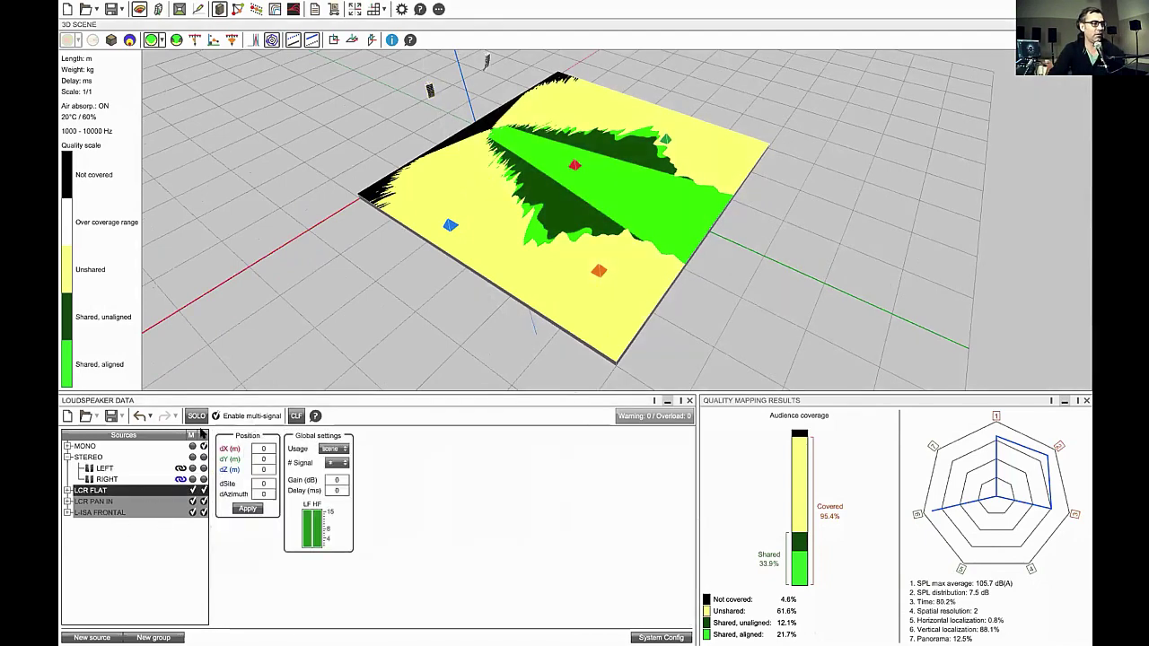
{"action": "left_click", "coordinate": [204, 460]}
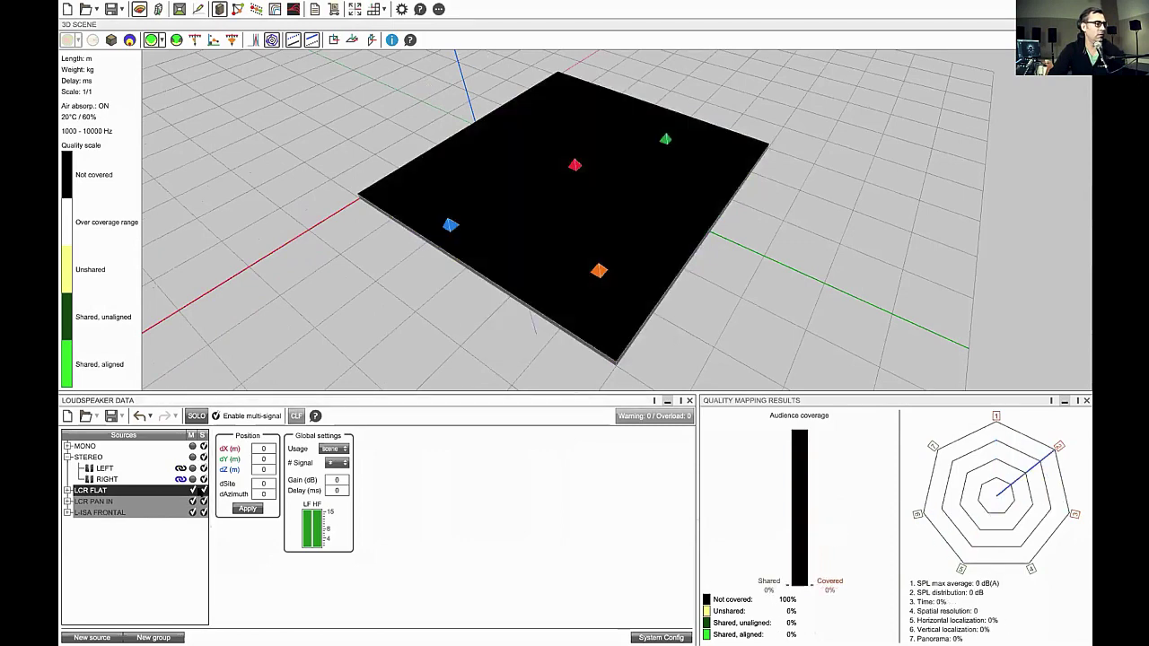
{"action": "left_click", "coordinate": [204, 490]}
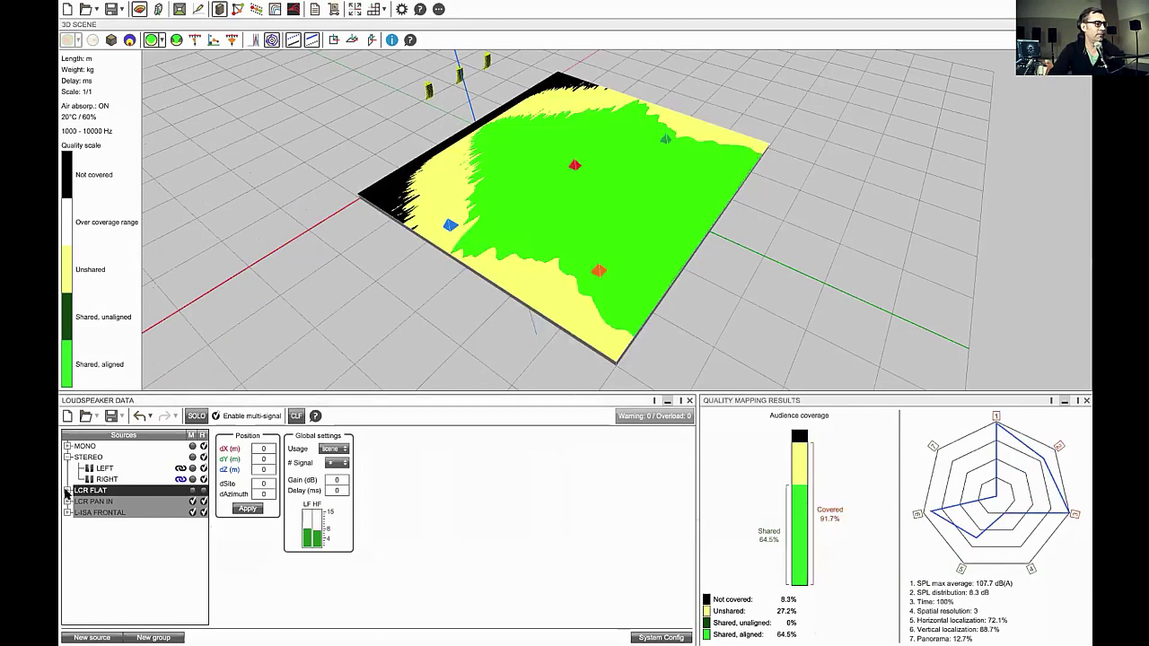
Expand the LCR FLAT group and solo its CENTER array to view that array's quality mapping
{"action": "left_click", "coordinate": [68, 490]}
{"action": "left_click", "coordinate": [141, 511]}
{"action": "left_click", "coordinate": [196, 415]}
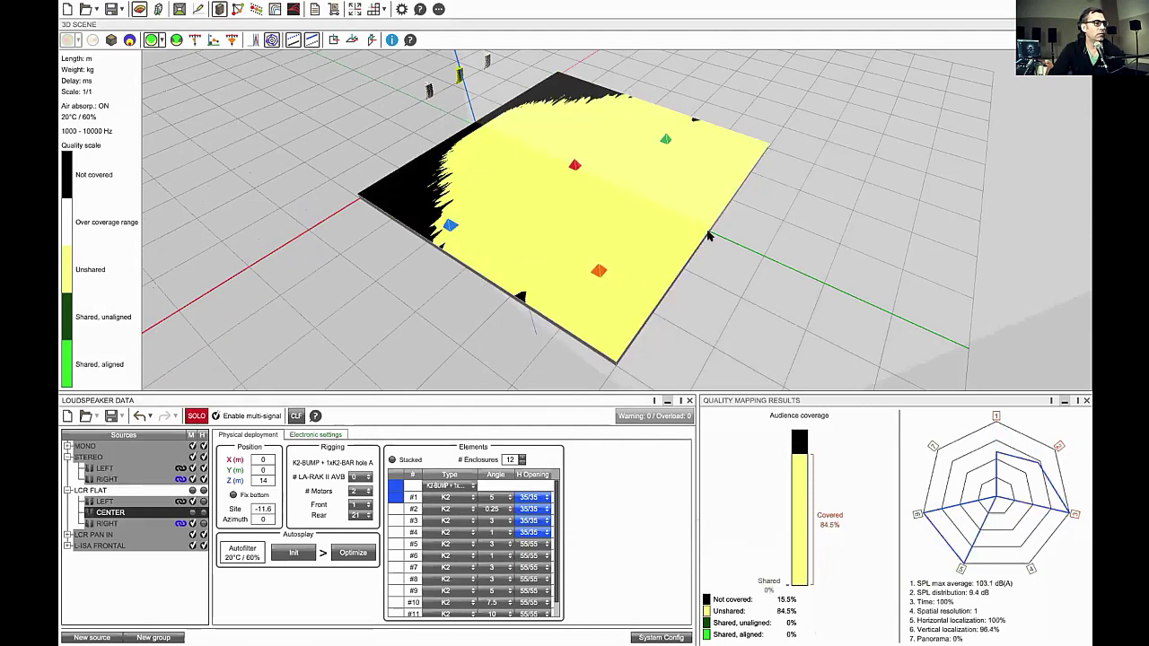
Solo the LCR FLAT LEFT array, switch to the dB(A) SPL scale and compare the LEFT, RIGHT and CENTER maps
{"action": "left_click_drag", "start_coordinate": [736, 308], "coordinate": [585, 362]}
{"action": "scroll", "coordinate": [697, 299], "scroll_direction": "up", "scroll_amount": 3}
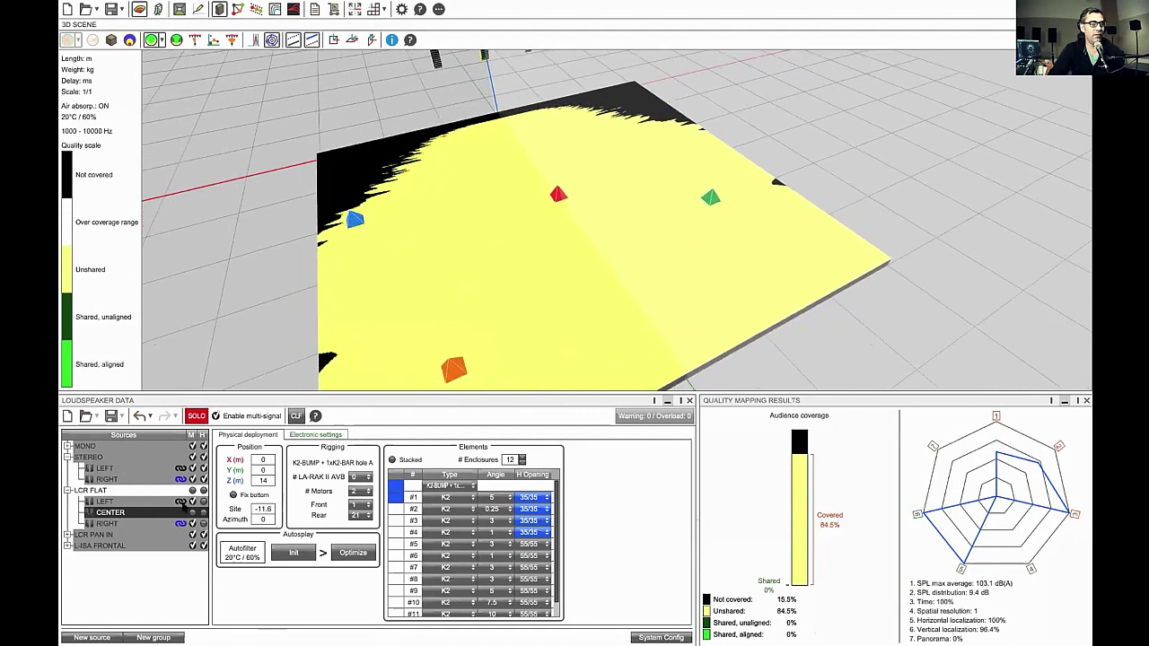
{"action": "left_click", "coordinate": [131, 503]}
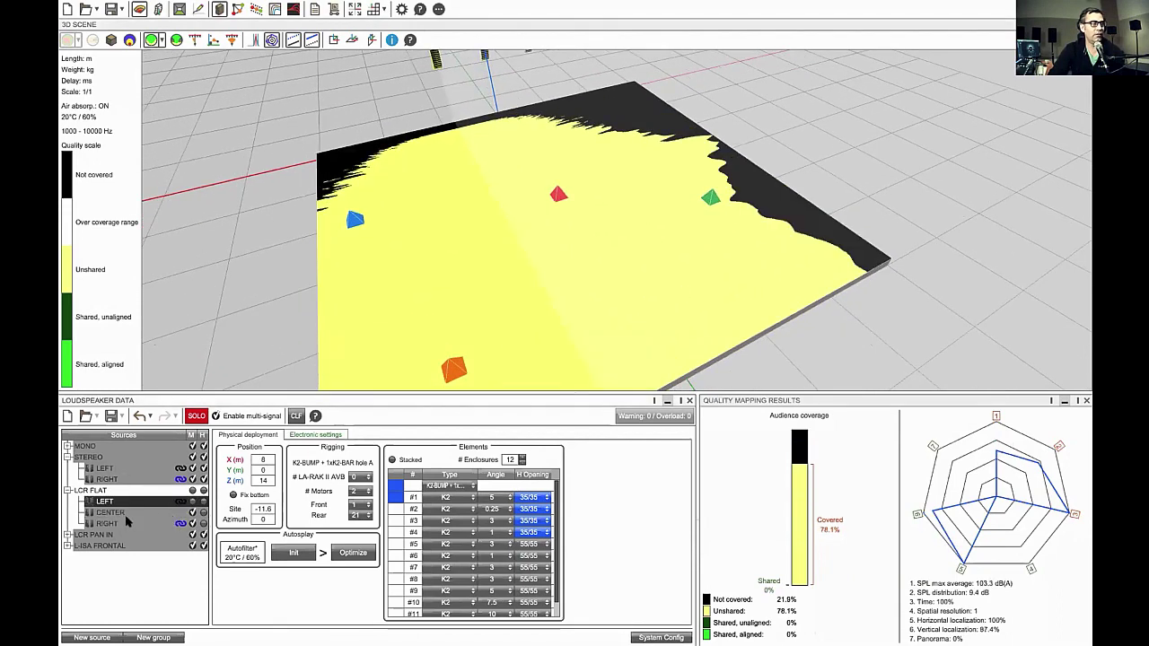
{"action": "left_click", "coordinate": [161, 41]}
{"action": "left_click", "coordinate": [197, 95]}
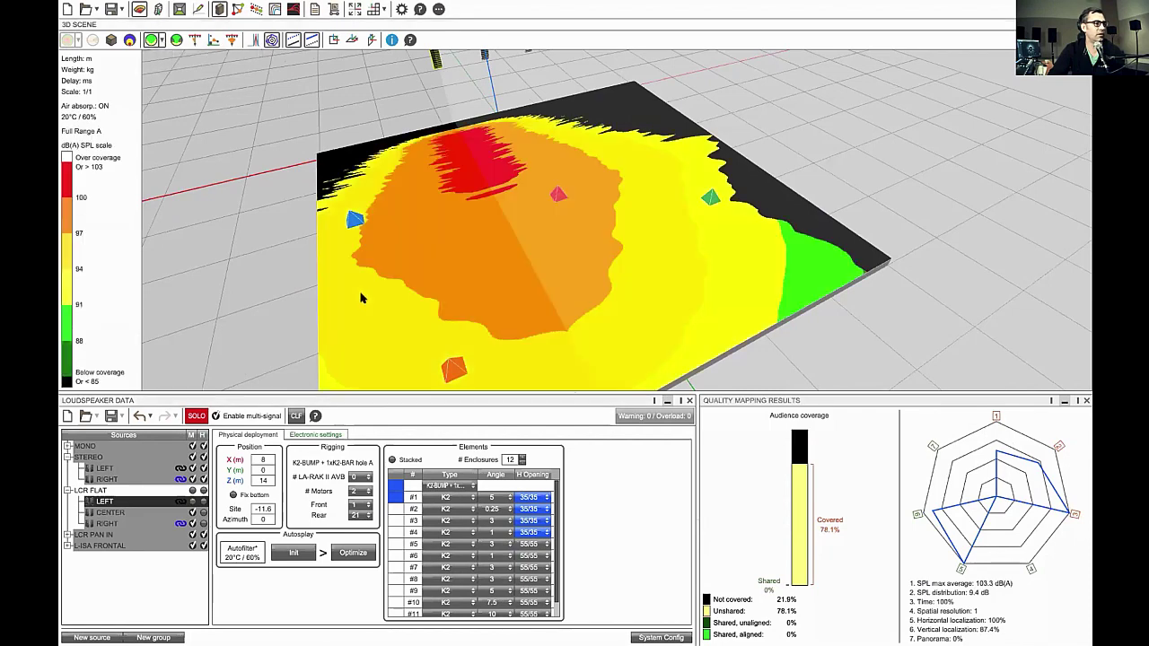
{"action": "left_click", "coordinate": [126, 523]}
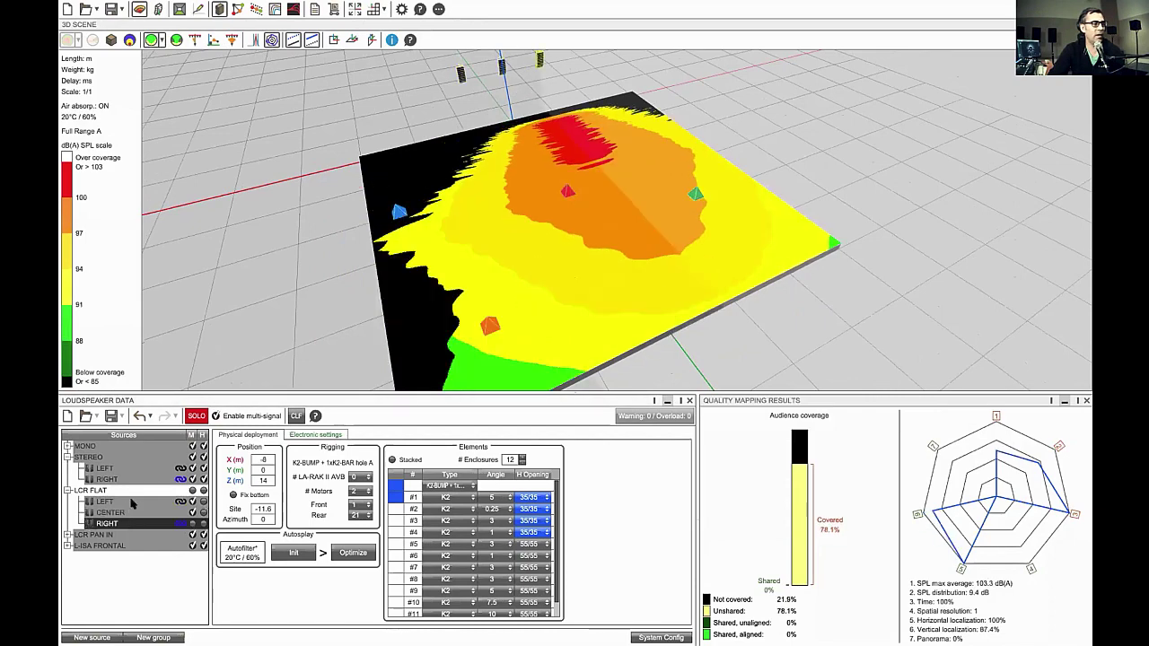
{"action": "left_click", "coordinate": [133, 501]}
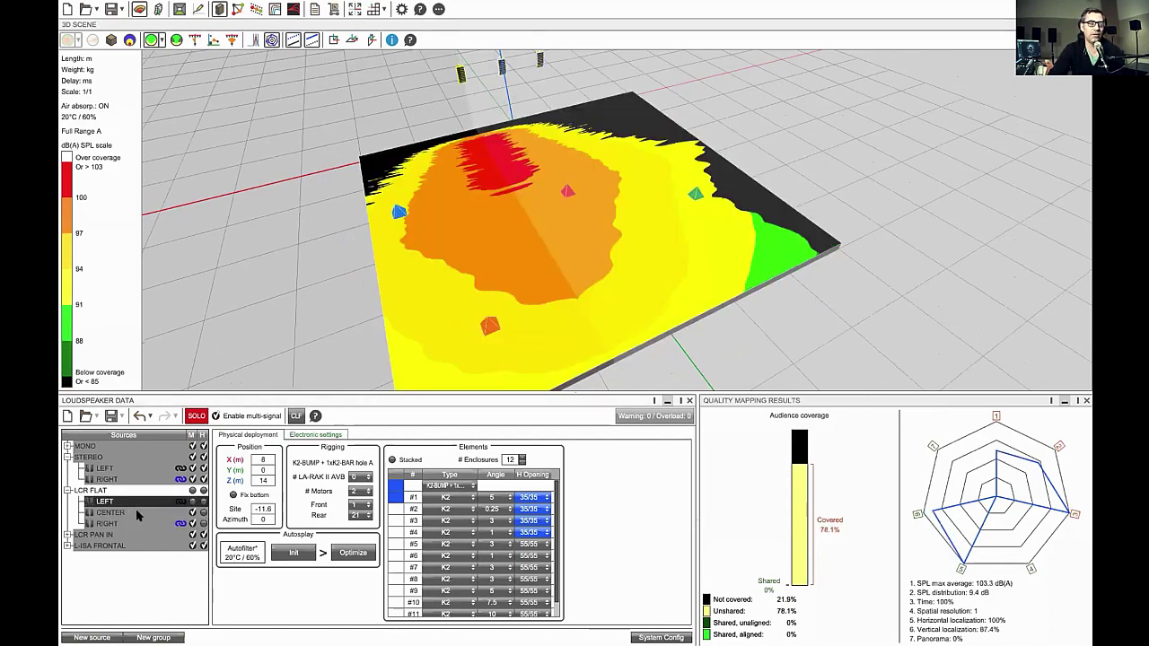
{"action": "left_click", "coordinate": [136, 513]}
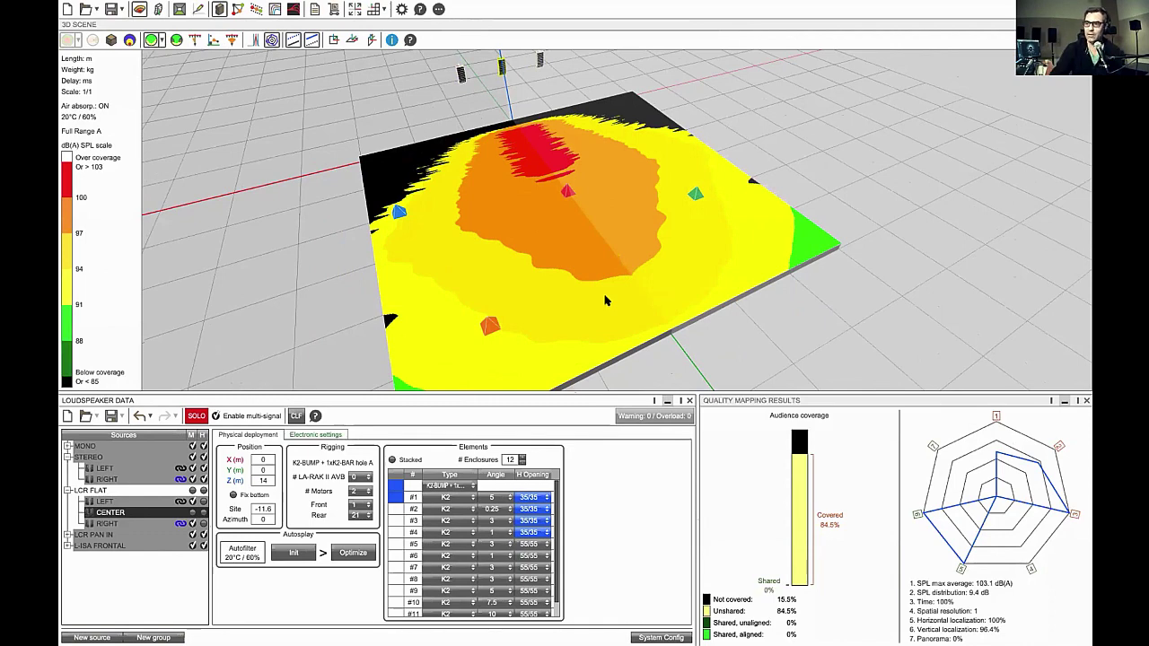
Unmute LEFT and RIGHT alongside CENTER in LCR FLAT and examine the electronic settings of the three arrays
{"action": "scroll", "coordinate": [596, 337], "scroll_direction": "down", "scroll_amount": 3}
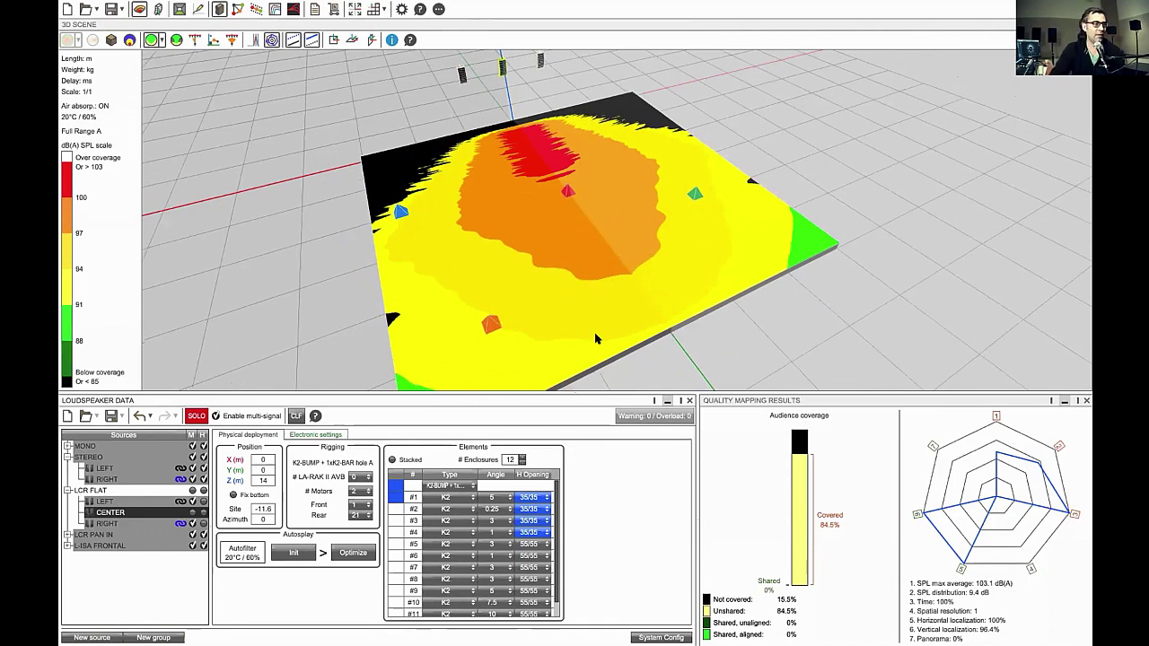
{"action": "left_click", "coordinate": [193, 523]}
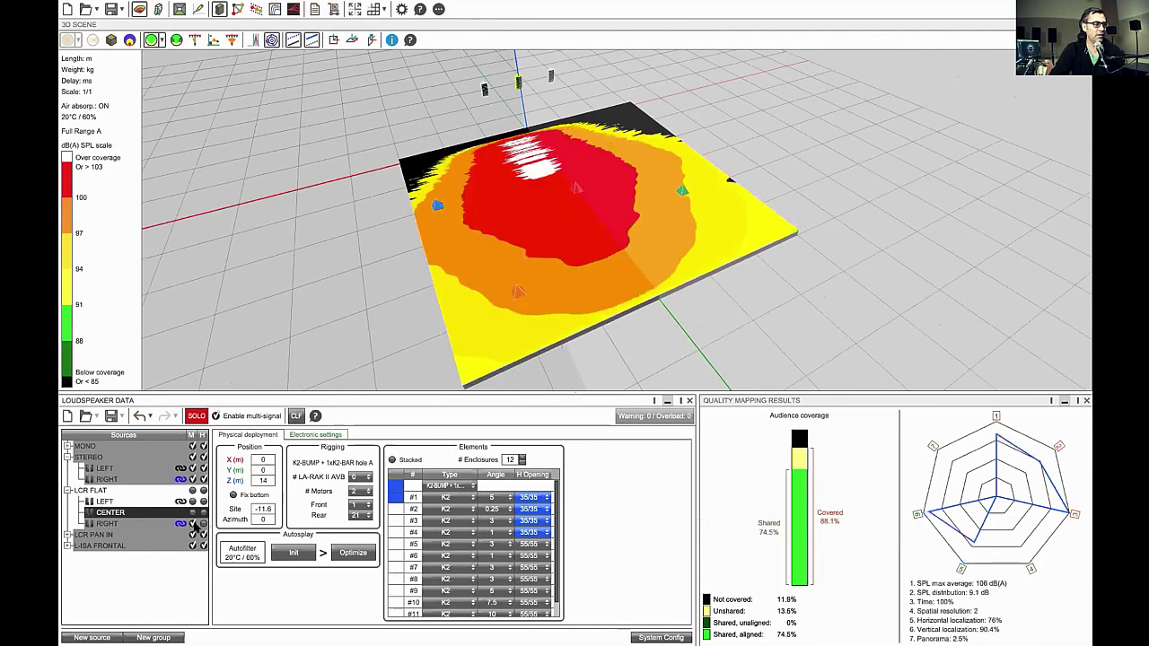
{"action": "left_click", "coordinate": [318, 434]}
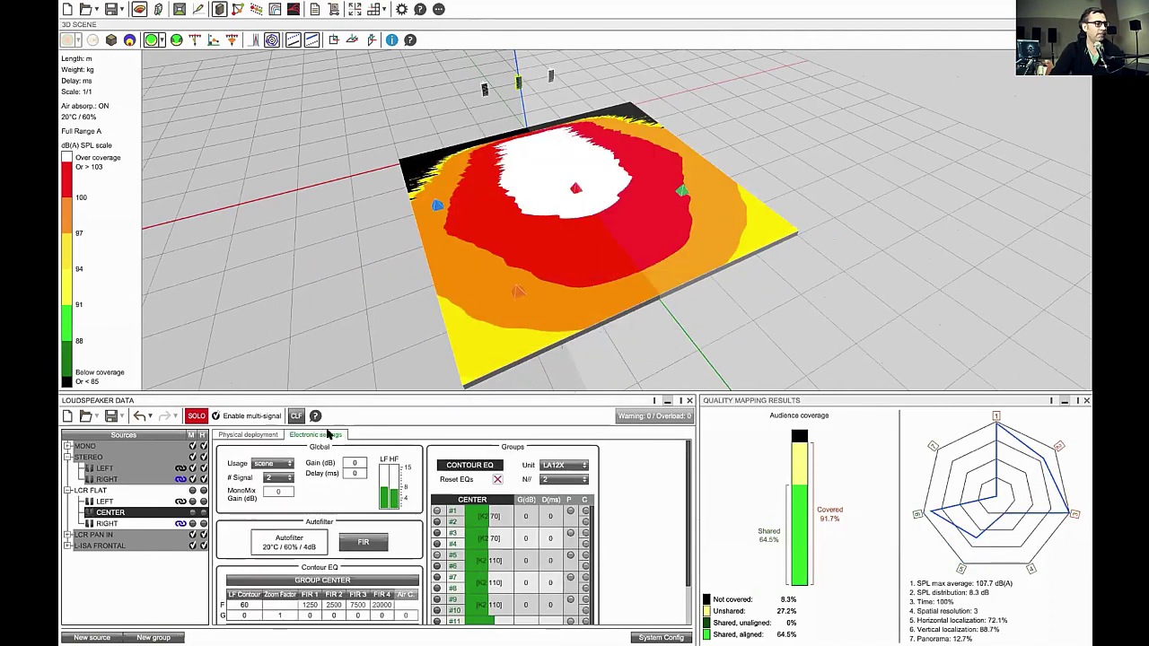
{"action": "left_click", "coordinate": [146, 502]}
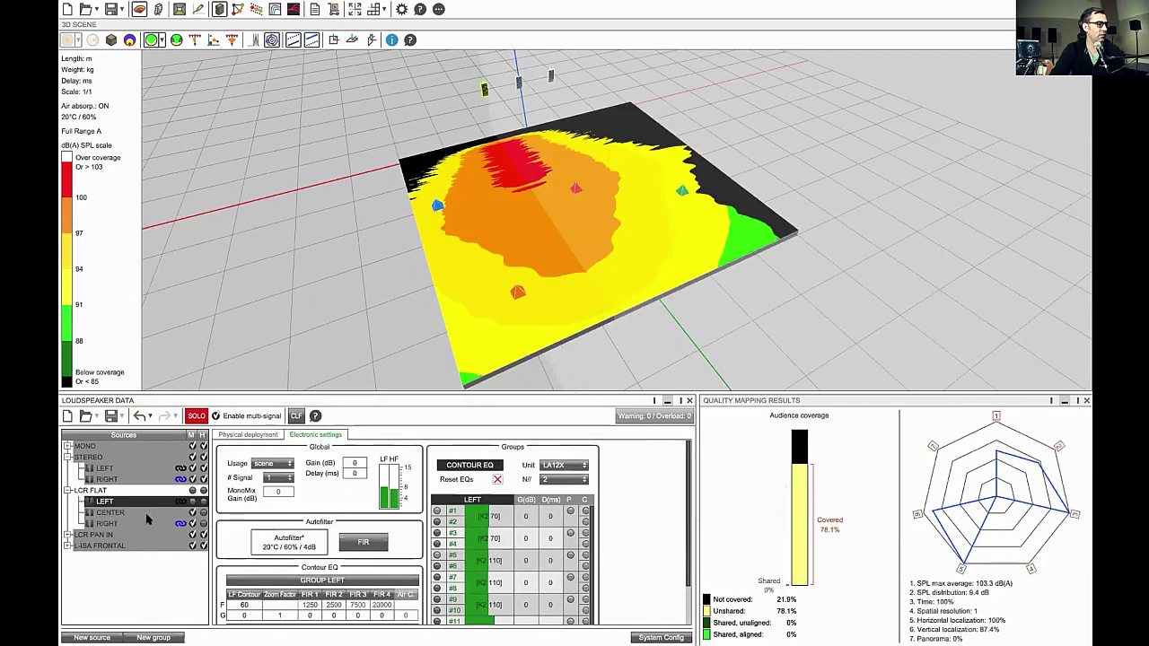
{"action": "left_click", "coordinate": [150, 524]}
{"action": "left_click", "coordinate": [140, 502]}
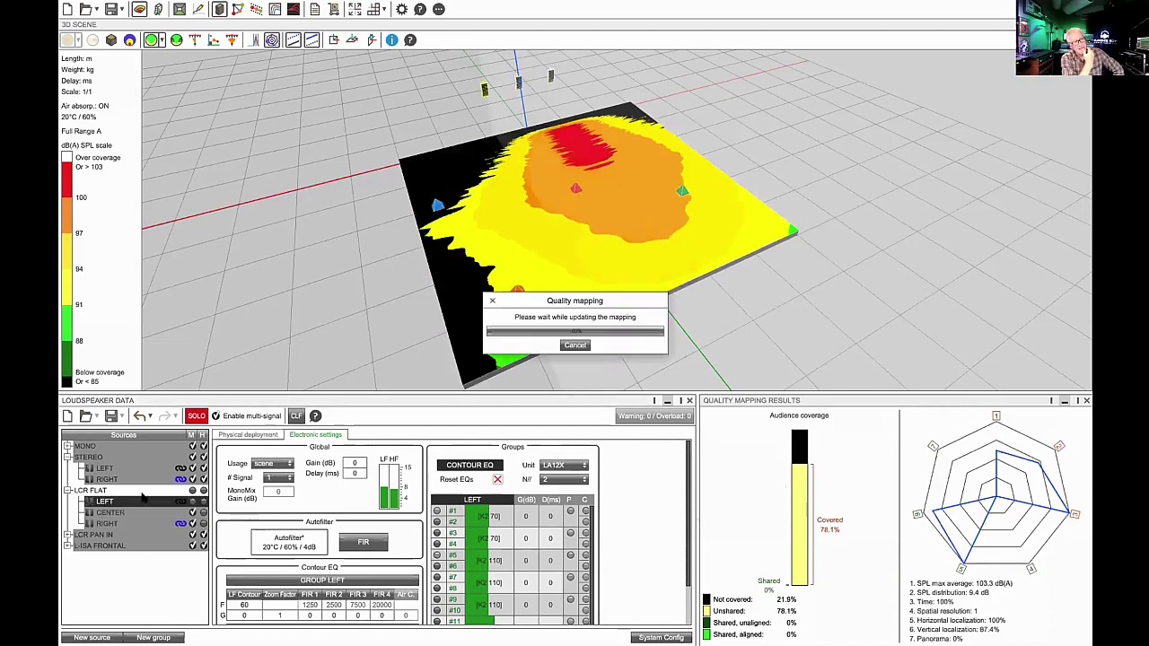
Select the whole LCR FLAT group and switch back to the quality scale to view its combined coverage
{"action": "left_click", "coordinate": [138, 492]}
{"action": "left_click", "coordinate": [162, 40]}
{"action": "left_click", "coordinate": [193, 56]}
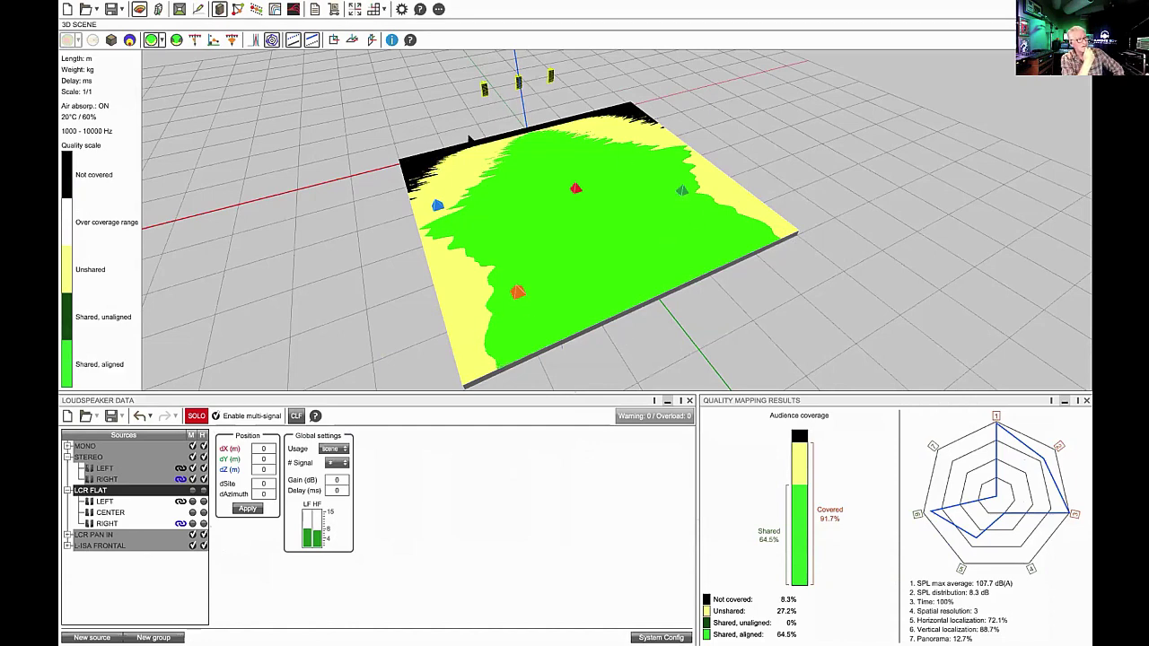
{"action": "left_click_drag", "start_coordinate": [625, 254], "coordinate": [519, 99]}
{"action": "scroll", "coordinate": [577, 146], "scroll_direction": "up", "scroll_amount": 1}
{"action": "right_click_drag", "start_coordinate": [577, 146], "coordinate": [655, 174]}
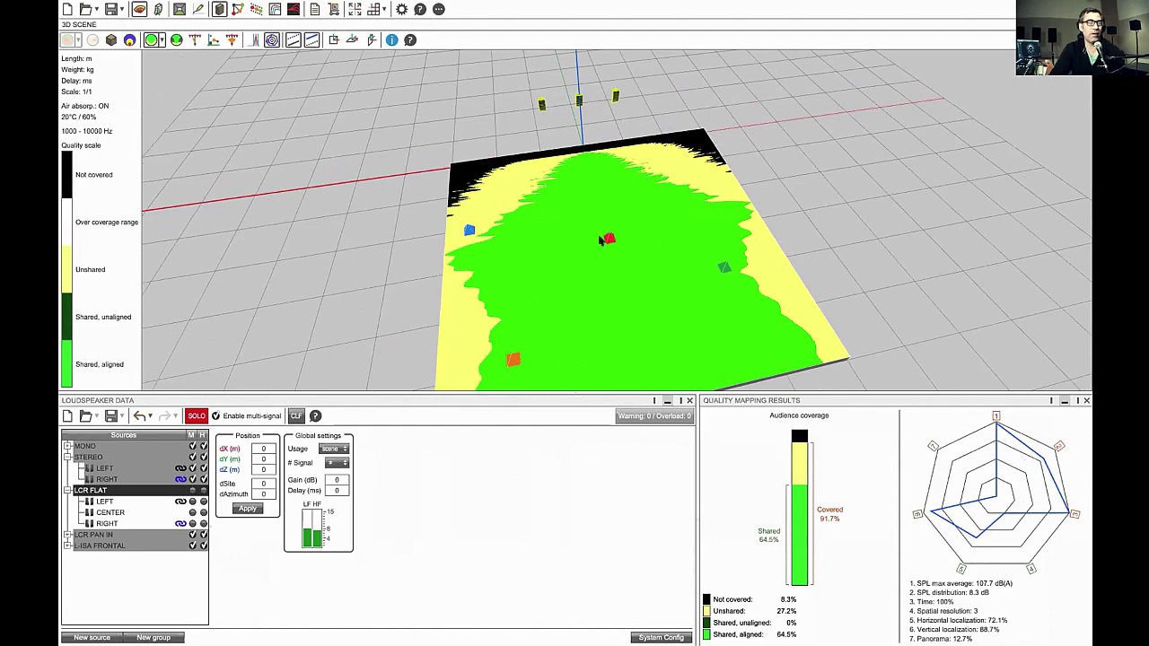
Solo the LCR FLAT LEFT array and display its coverage as the A-weighted SPL mapping
{"action": "scroll", "coordinate": [578, 222], "scroll_direction": "down", "scroll_amount": 1}
{"action": "scroll", "coordinate": [590, 150], "scroll_direction": "up", "scroll_amount": 3}
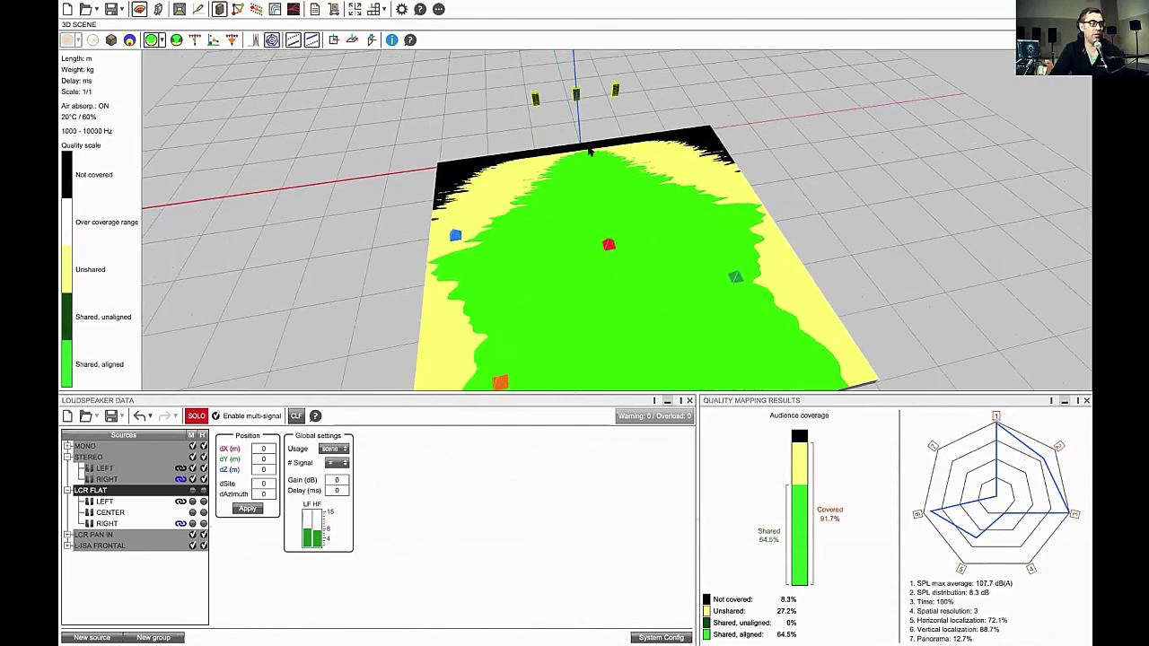
{"action": "scroll", "coordinate": [589, 152], "scroll_direction": "up", "scroll_amount": 2}
{"action": "left_click", "coordinate": [507, 74]}
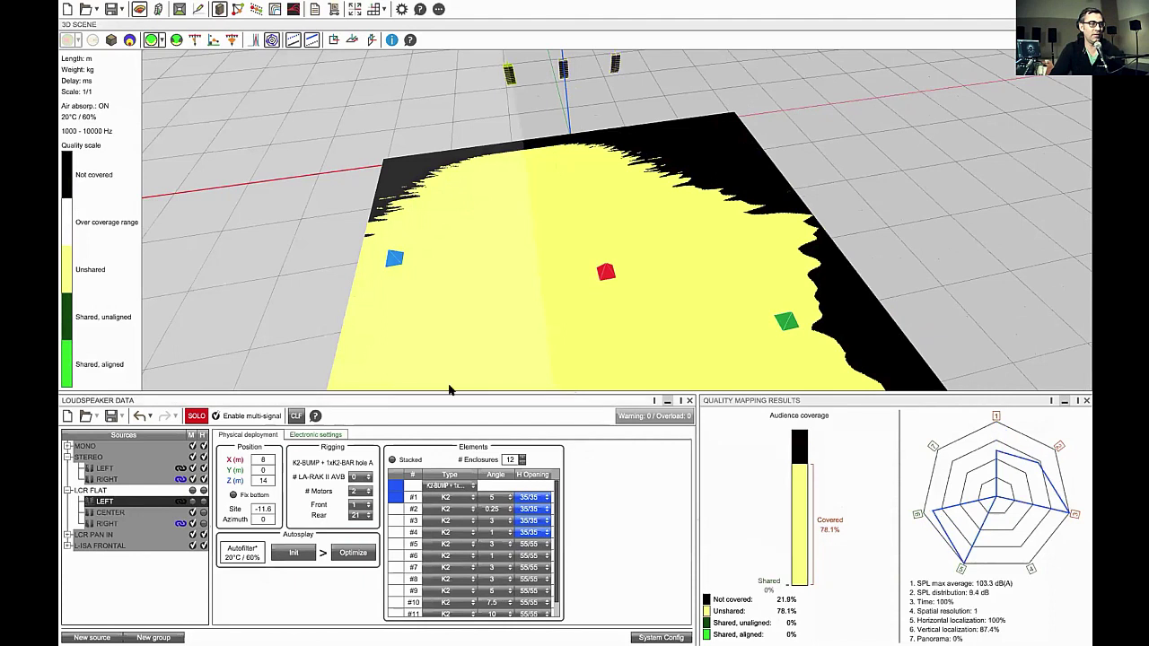
{"action": "left_click", "coordinate": [163, 41]}
{"action": "left_click", "coordinate": [171, 68]}
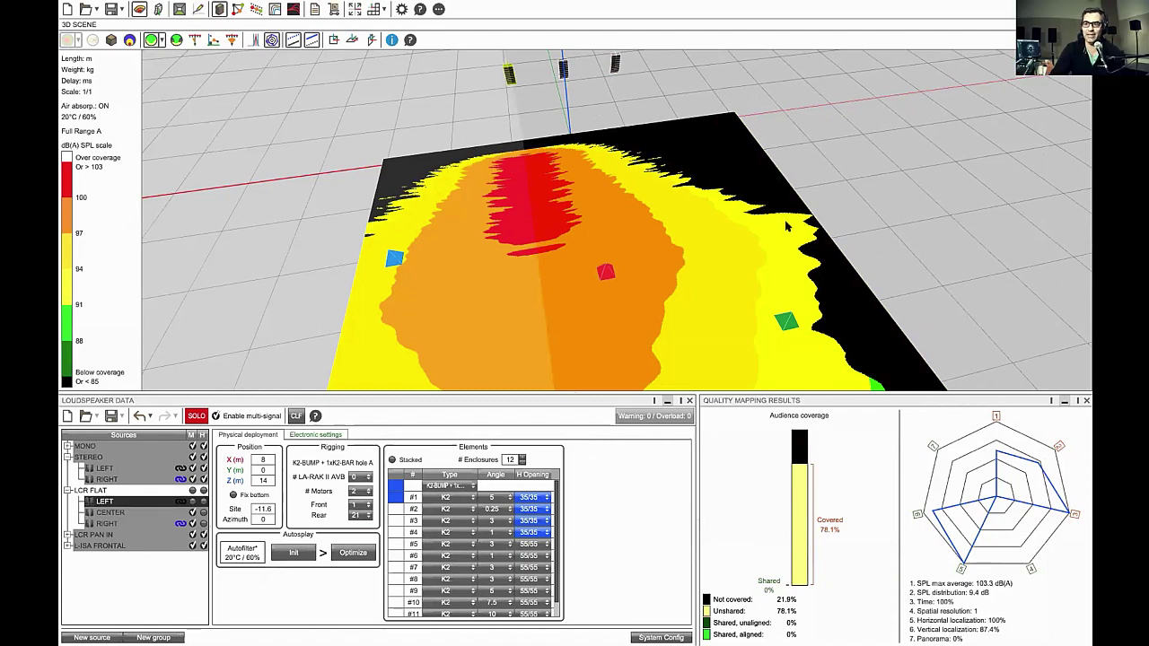
Compare the dB(A) SPL maps of the RIGHT, CENTER and LEFT arrays in LCR FLAT one after another
{"action": "left_click", "coordinate": [142, 524]}
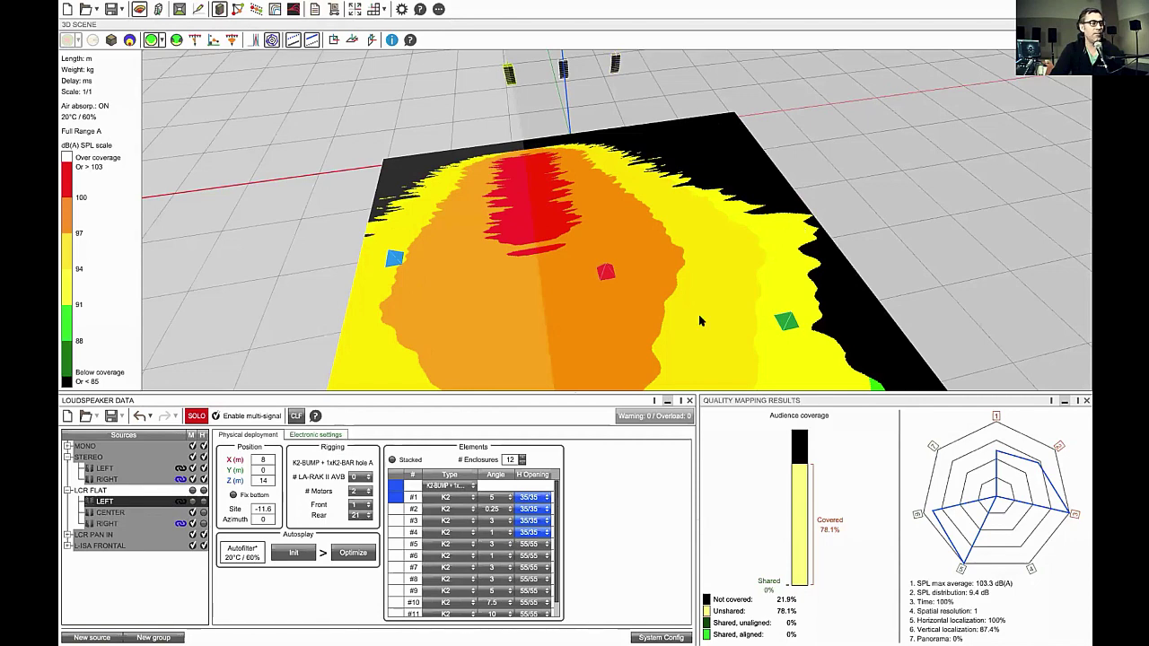
{"action": "left_click", "coordinate": [145, 512]}
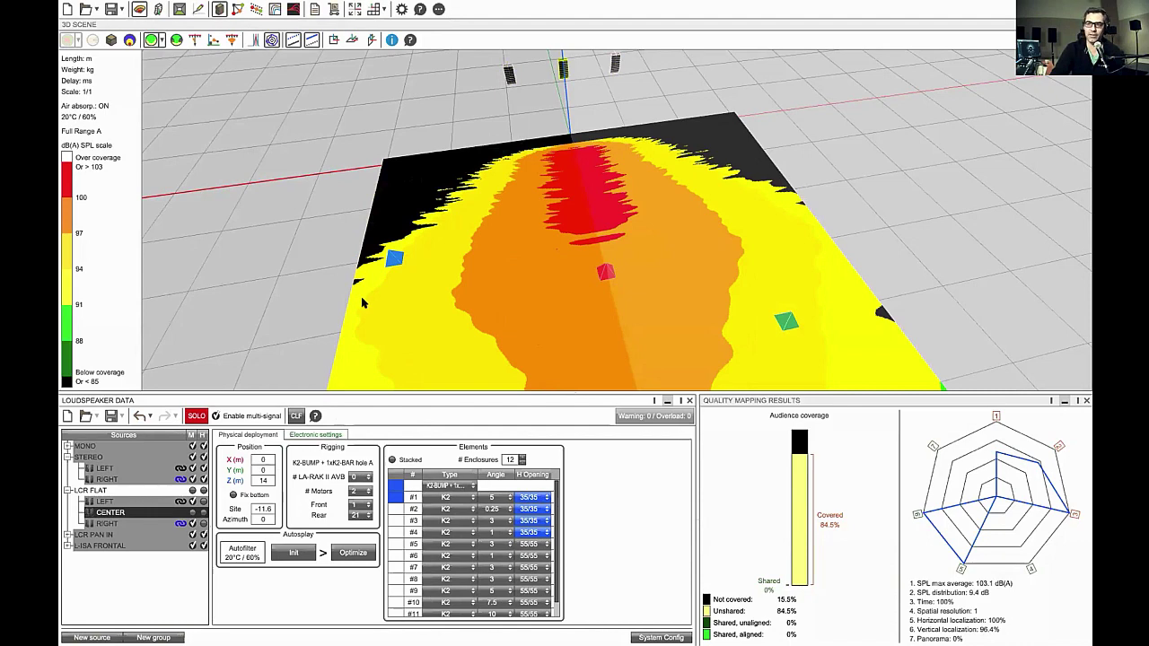
{"action": "left_click", "coordinate": [146, 500]}
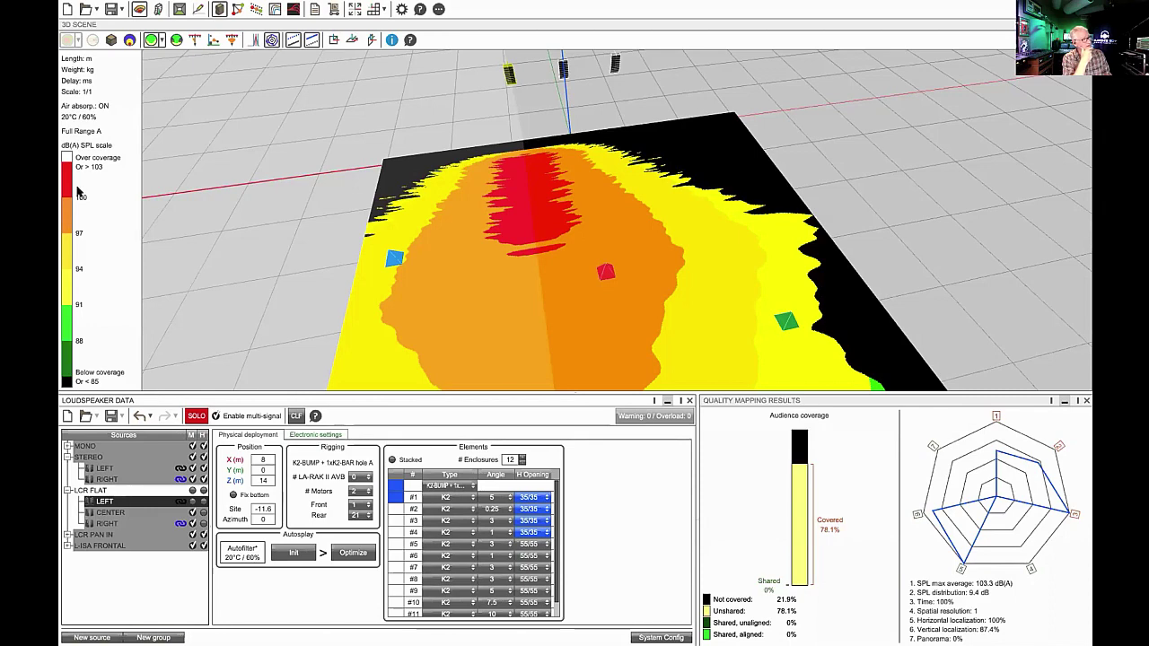
{"action": "left_click", "coordinate": [169, 41]}
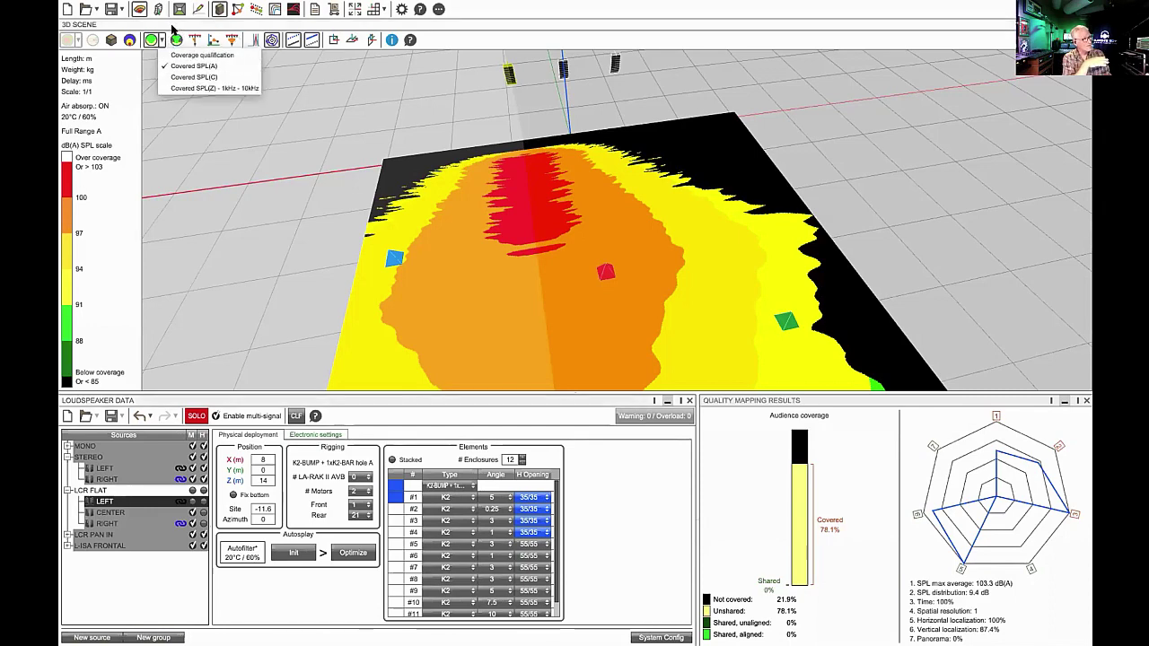
{"action": "double_click", "coordinate": [173, 25]}
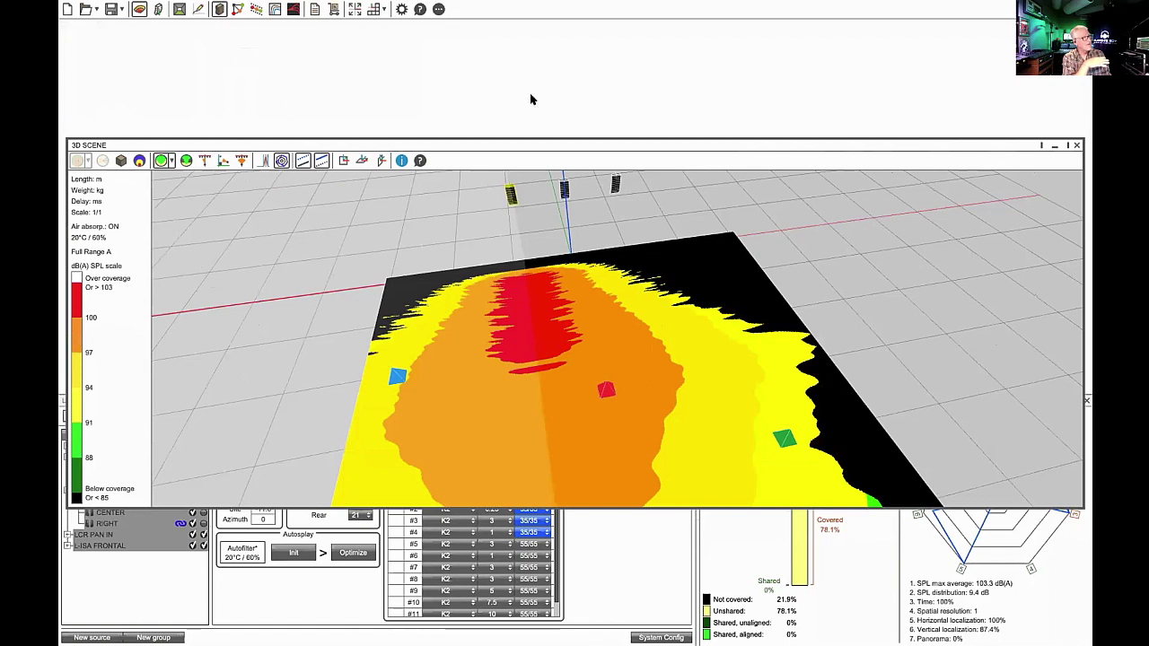
{"action": "left_click", "coordinate": [1042, 145]}
Switch the mapping back to the quality scale and unmute CENTER and RIGHT alongside LEFT in LCR FLAT
{"action": "left_click_drag", "start_coordinate": [616, 398], "coordinate": [614, 405]}
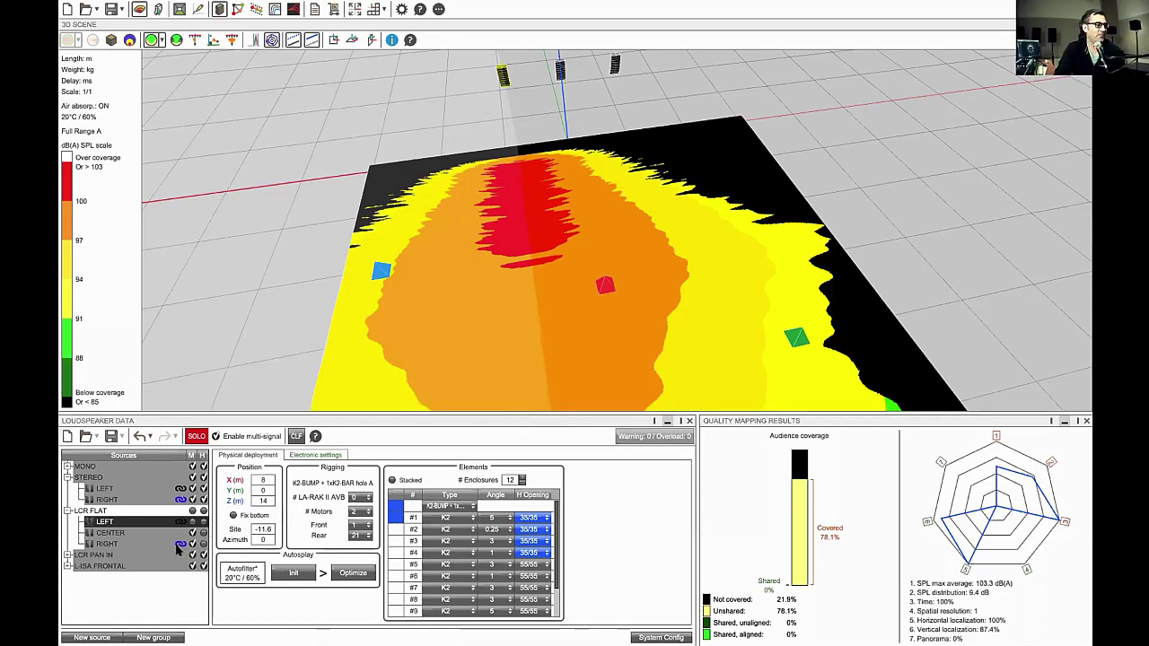
{"action": "left_click", "coordinate": [154, 41]}
{"action": "left_click", "coordinate": [202, 90]}
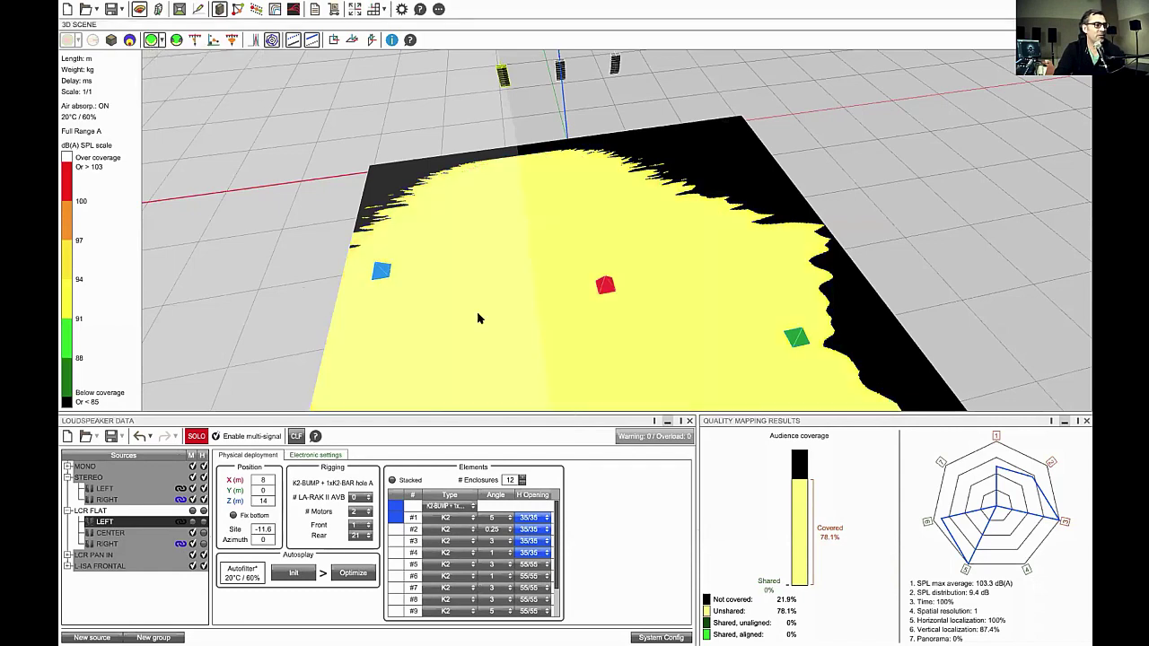
{"action": "left_click", "coordinate": [192, 534]}
{"action": "left_click", "coordinate": [193, 544]}
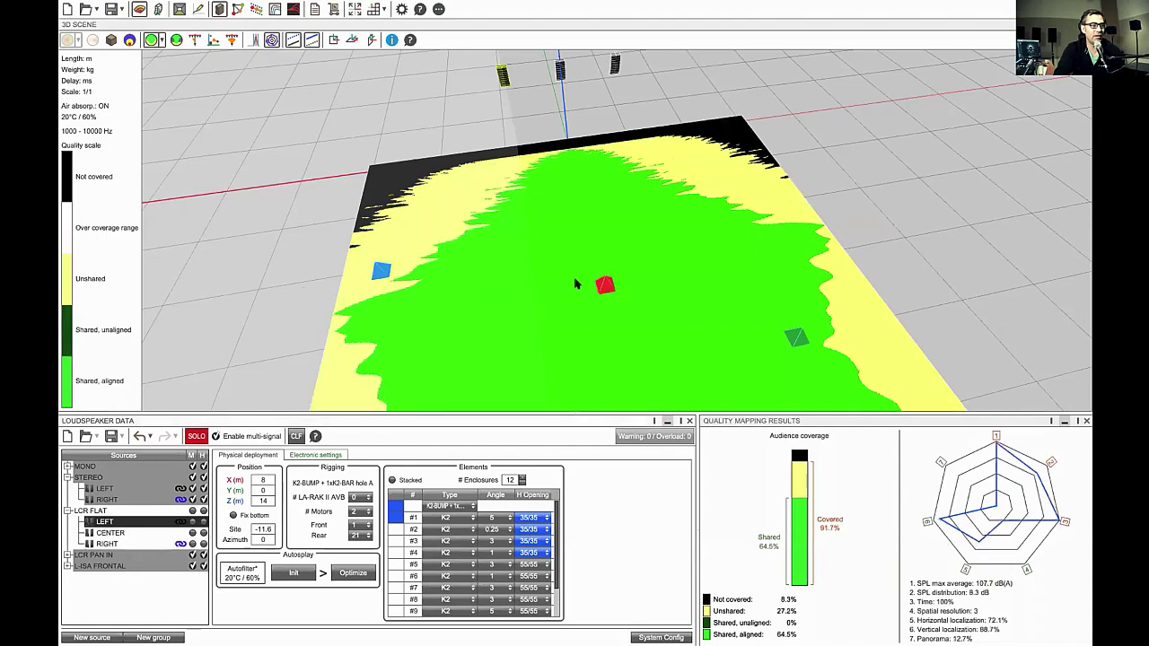
Examine the combined LCR FLAT quality mapping over the audience area from several angles, including the zones around the probes
{"action": "scroll", "coordinate": [577, 286], "scroll_direction": "down", "scroll_amount": 5}
{"action": "left_click_drag", "start_coordinate": [590, 335], "coordinate": [623, 194]}
{"action": "scroll", "coordinate": [615, 254], "scroll_direction": "up", "scroll_amount": 5}
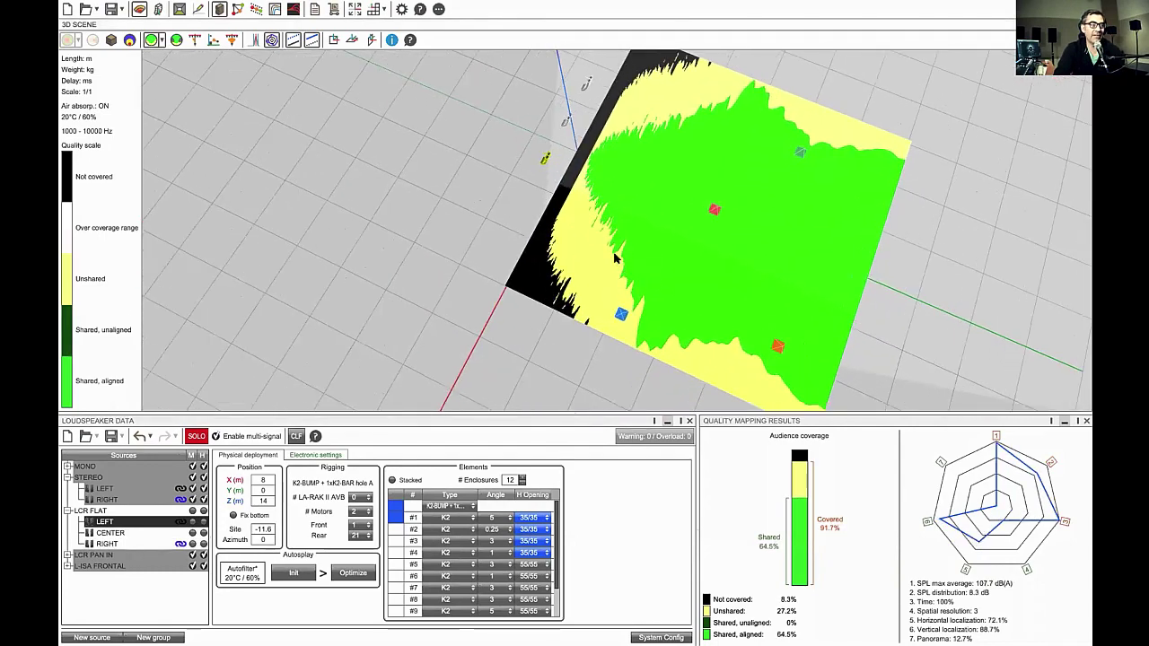
{"action": "left_click_drag", "start_coordinate": [632, 283], "coordinate": [575, 169]}
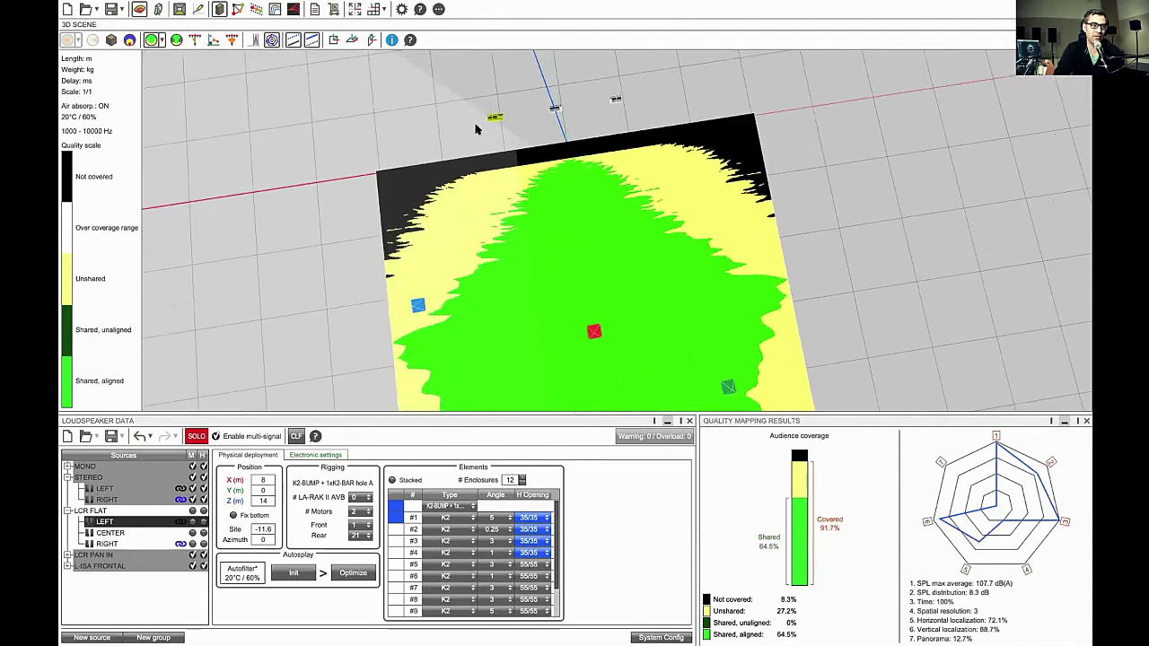
{"action": "left_click_drag", "start_coordinate": [621, 107], "coordinate": [593, 157]}
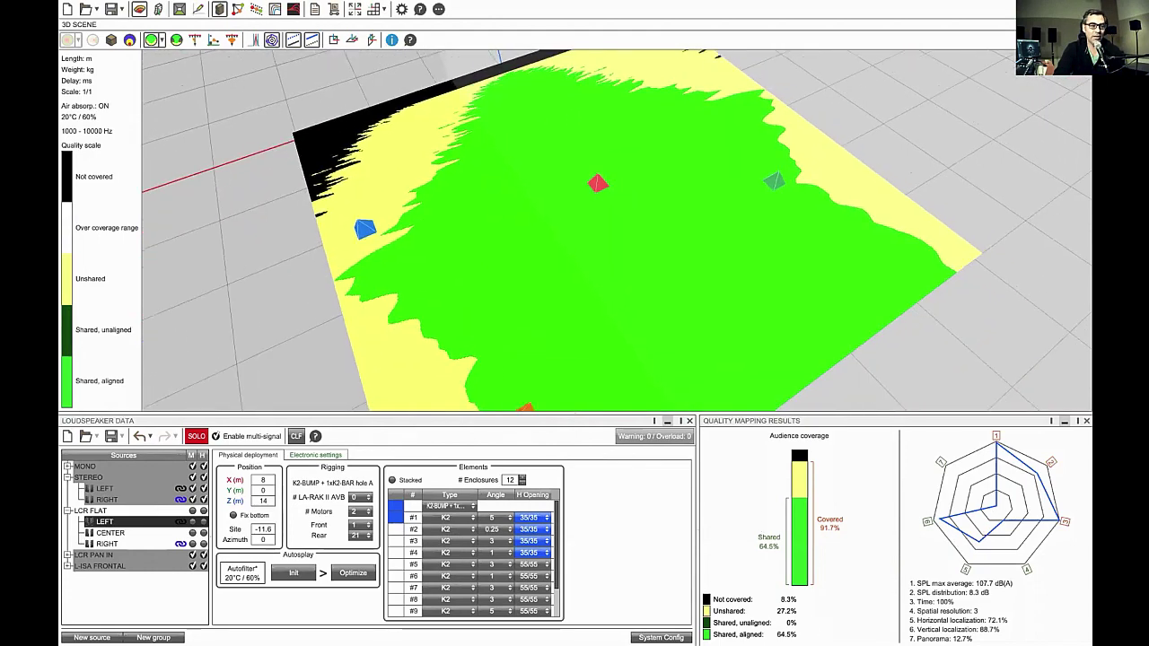
{"action": "mouse_move", "coordinate": [544, 185]}
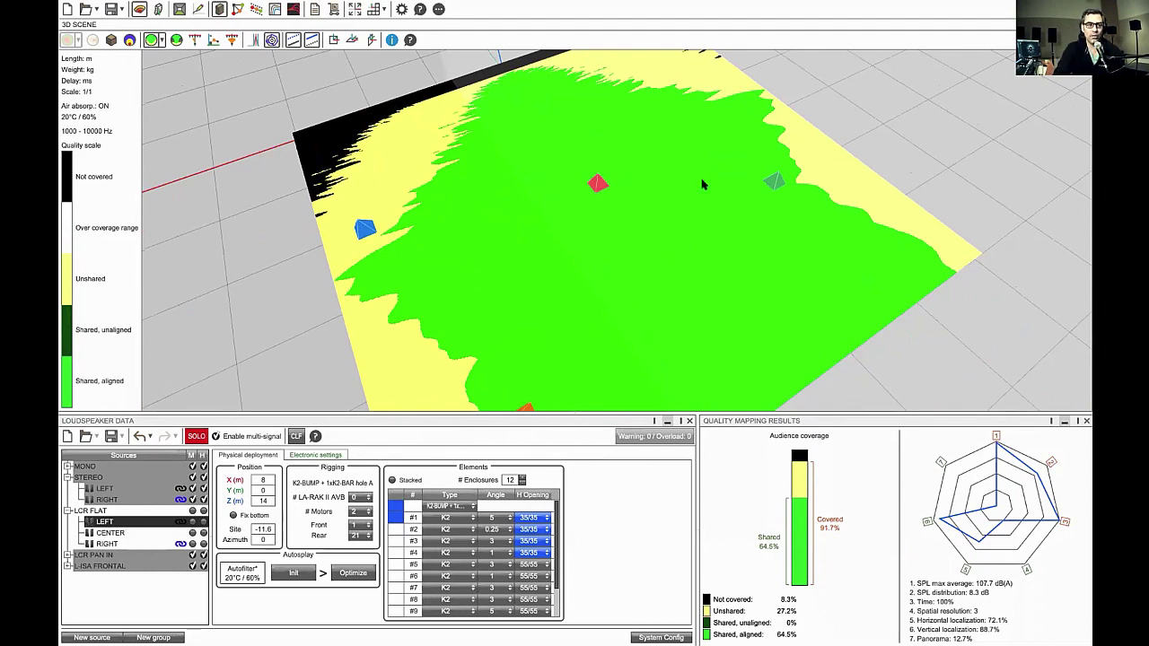
{"action": "scroll", "coordinate": [844, 180], "scroll_direction": "down", "scroll_amount": 3}
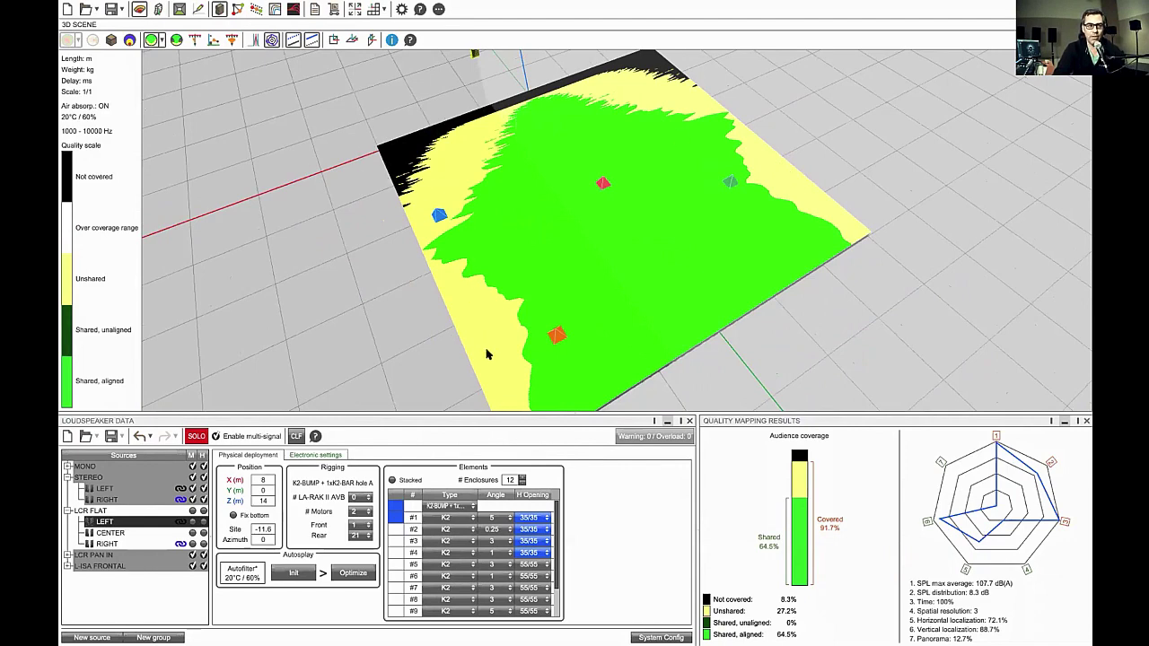
{"action": "mouse_move", "coordinate": [465, 131]}
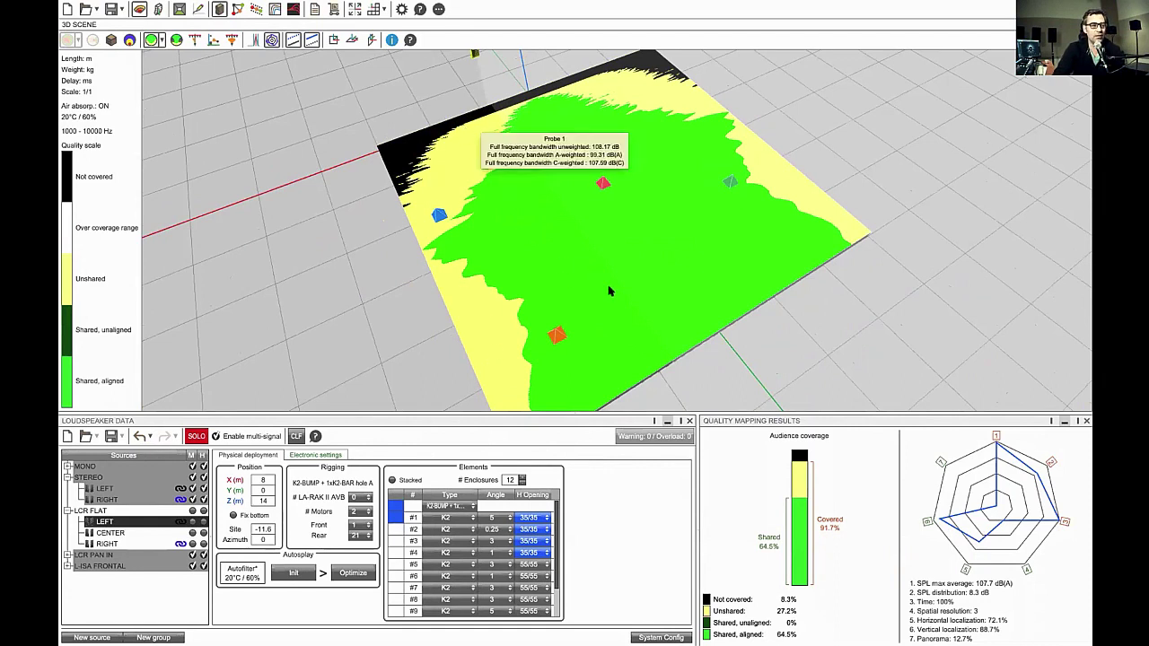
{"action": "mouse_move", "coordinate": [734, 177]}
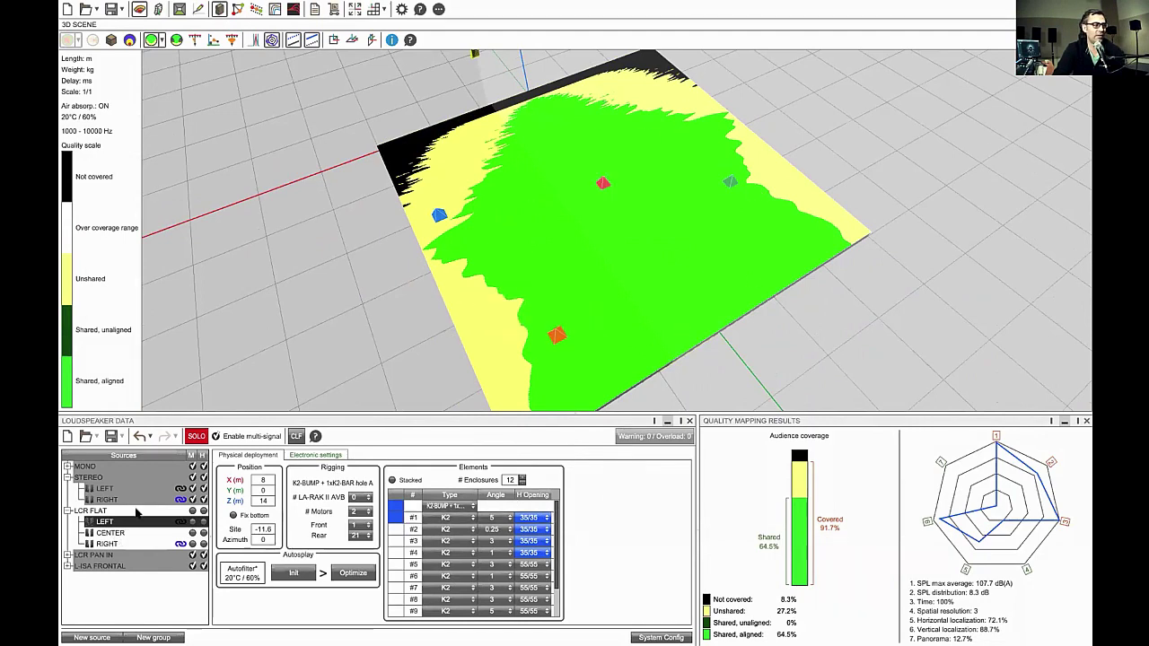
Assign signal 1 to the CENTER and RIGHT arrays of LCR FLAT and view the group's quality mapping
{"action": "left_click", "coordinate": [304, 457]}
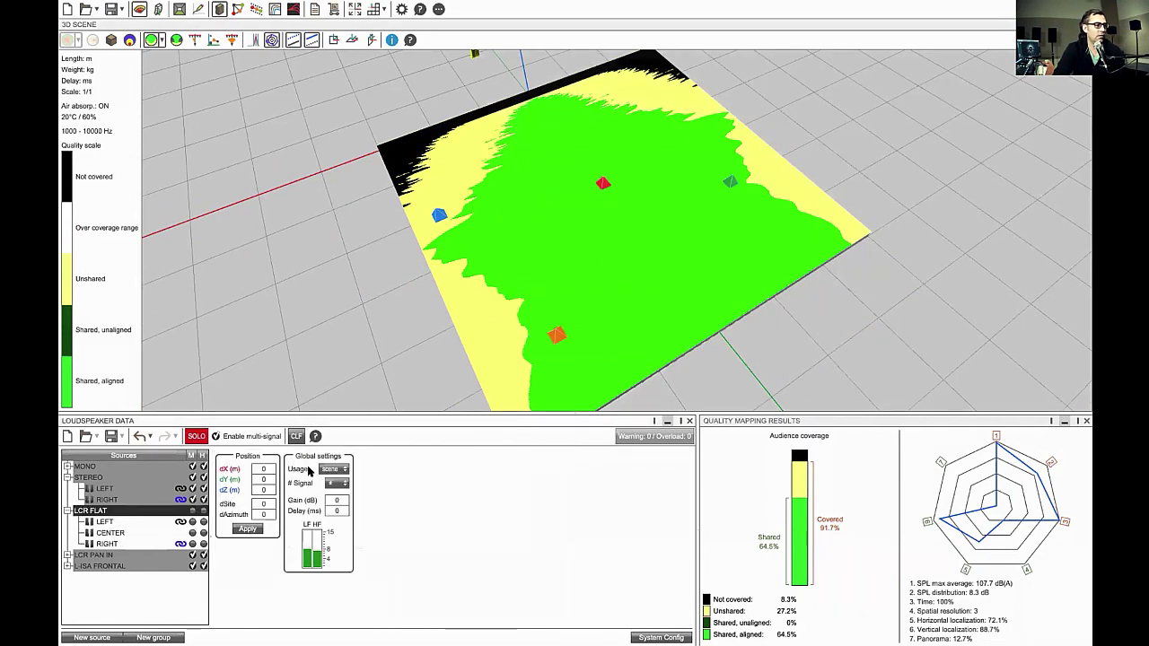
{"action": "left_click", "coordinate": [136, 520]}
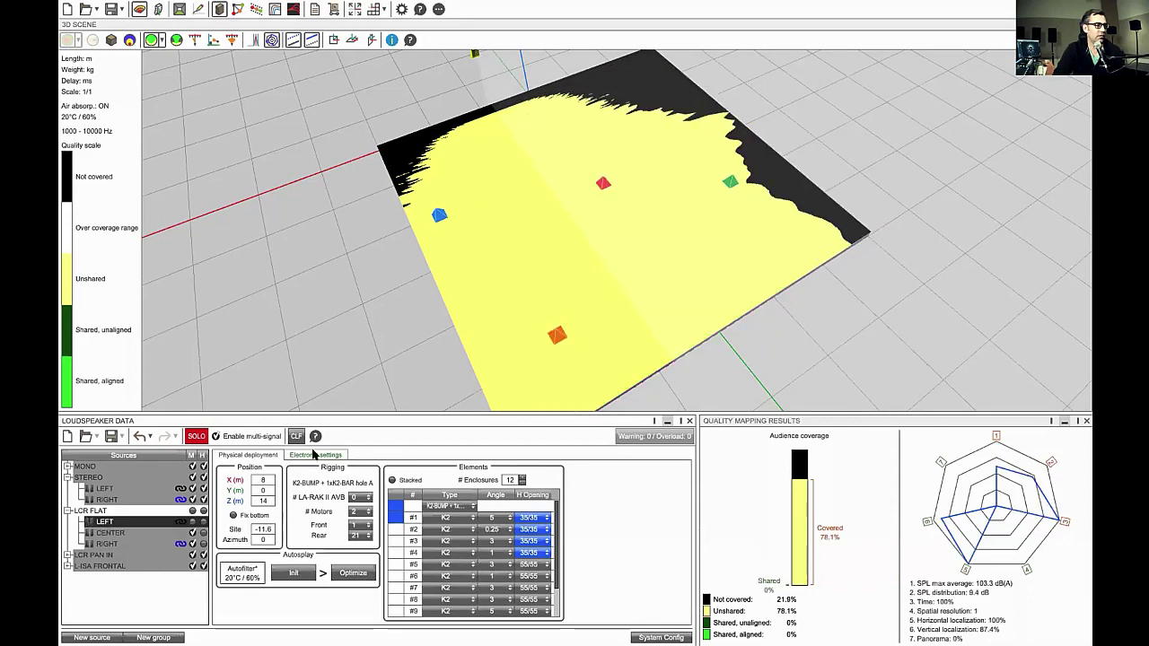
{"action": "left_click", "coordinate": [316, 456]}
{"action": "left_click", "coordinate": [170, 533]}
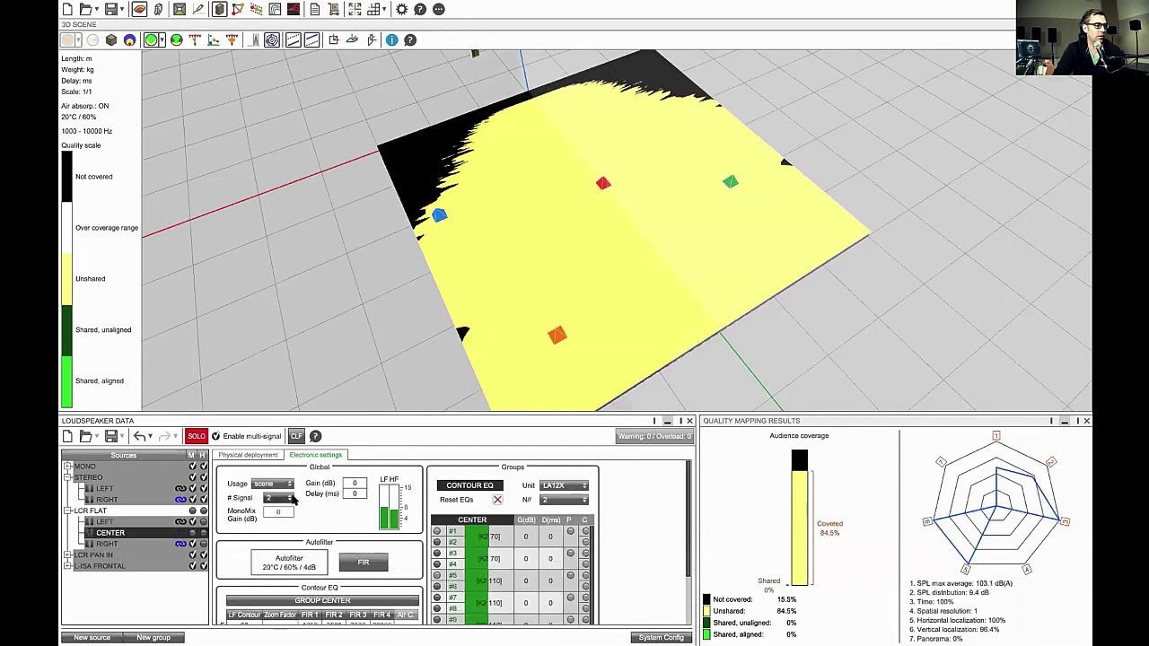
{"action": "left_click", "coordinate": [286, 498]}
{"action": "left_click", "coordinate": [273, 512]}
{"action": "left_click", "coordinate": [179, 543]}
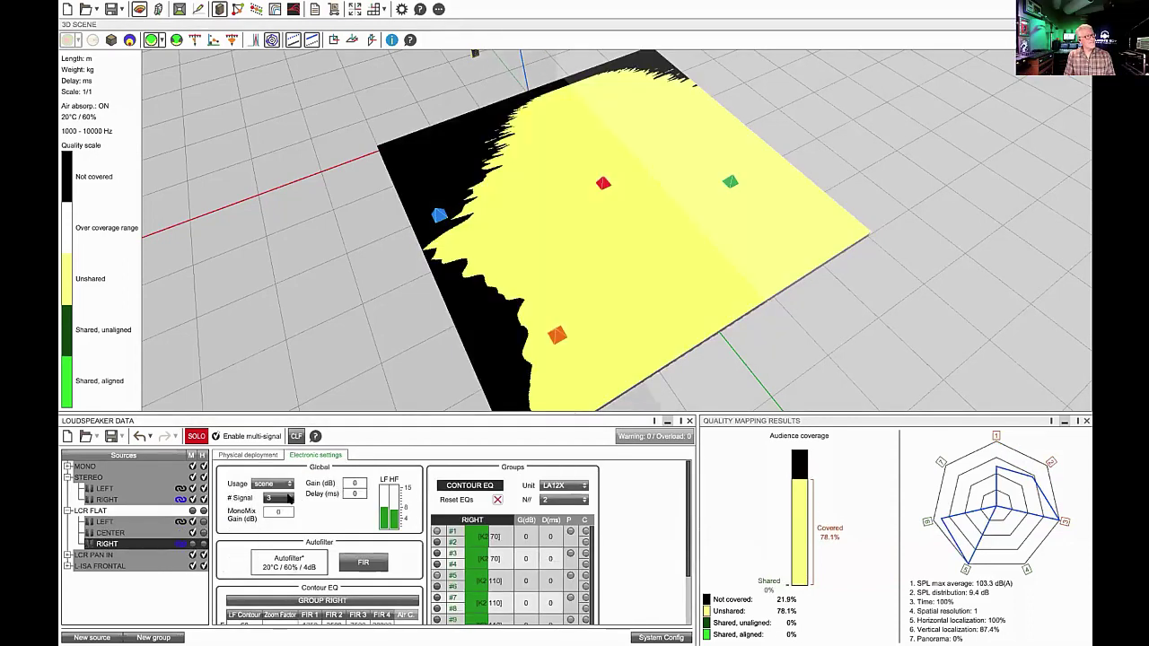
{"action": "left_click", "coordinate": [144, 511]}
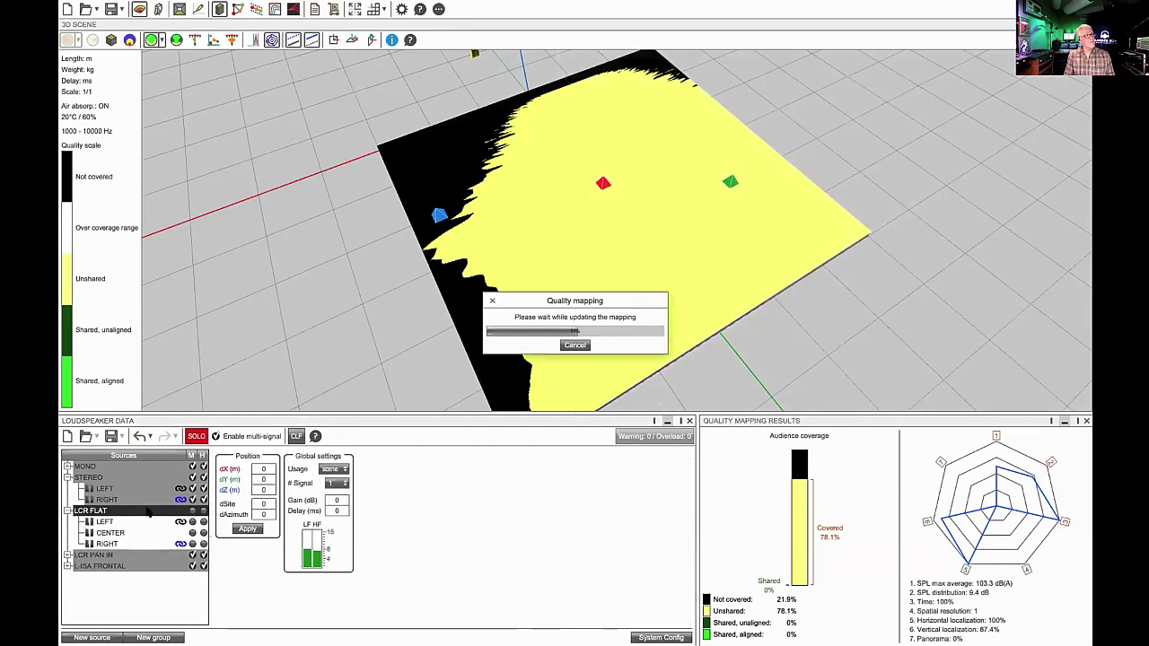
{"action": "mouse_move", "coordinate": [710, 215]}
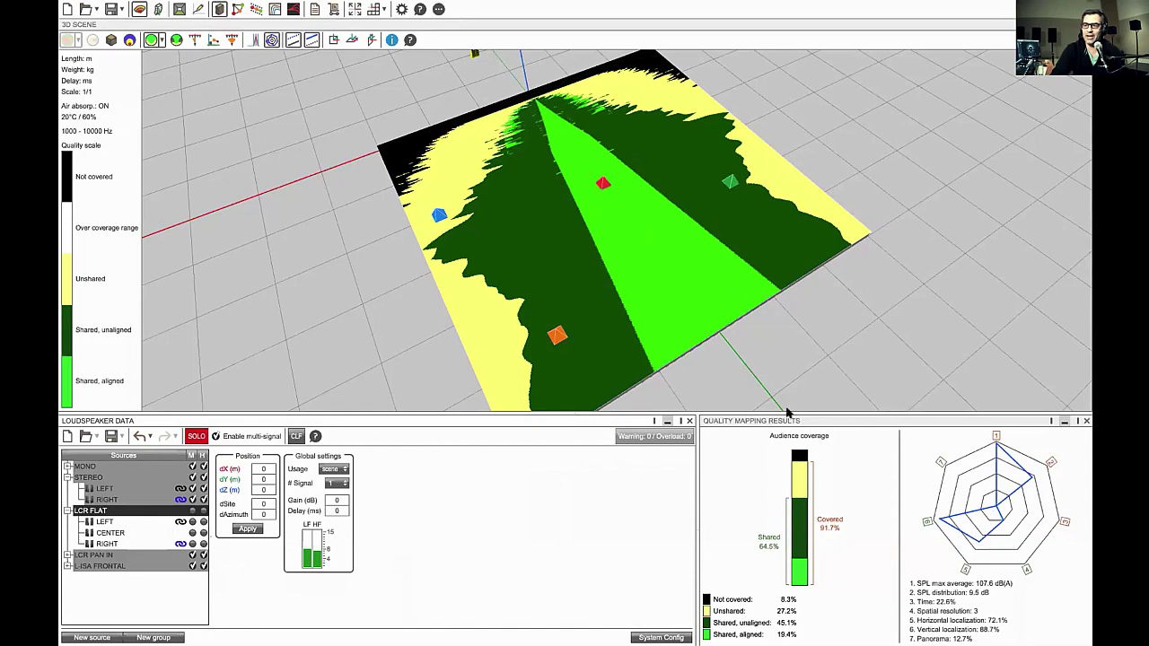
Set the LCR FLAT CENTER array to signal 2 and RIGHT to signal 3, then reselect the group to update its mapping
{"action": "left_click", "coordinate": [135, 522]}
{"action": "left_click", "coordinate": [329, 454]}
{"action": "left_click", "coordinate": [166, 534]}
{"action": "left_click", "coordinate": [278, 498]}
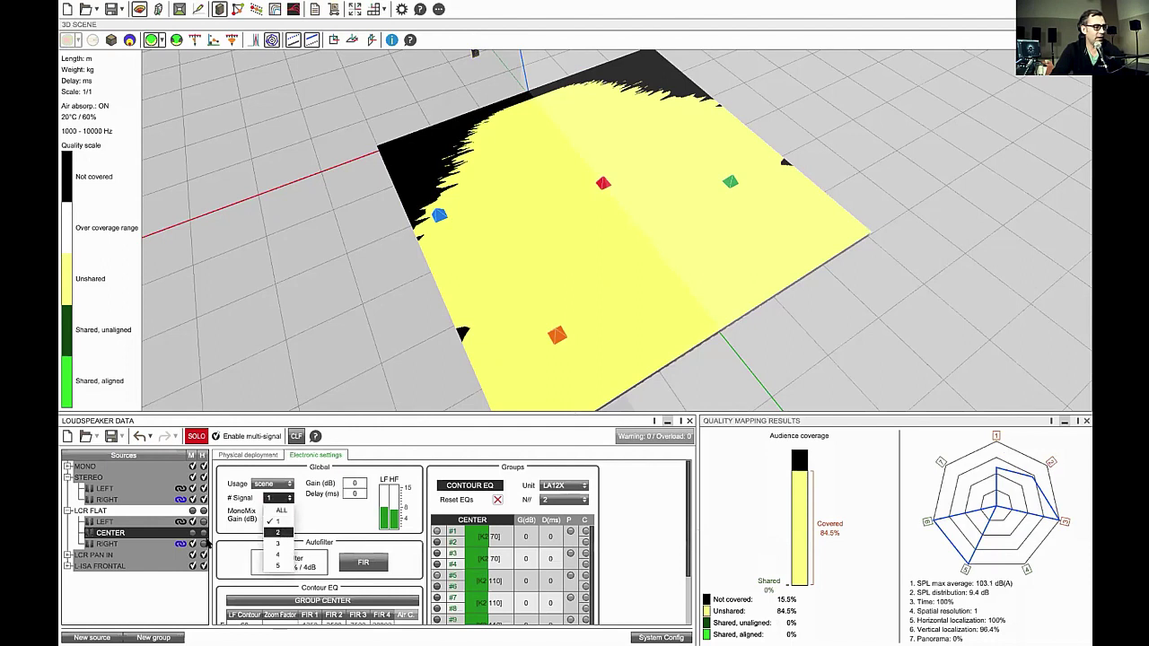
{"action": "left_click", "coordinate": [188, 547]}
{"action": "left_click", "coordinate": [167, 544]}
{"action": "left_click", "coordinate": [280, 499]}
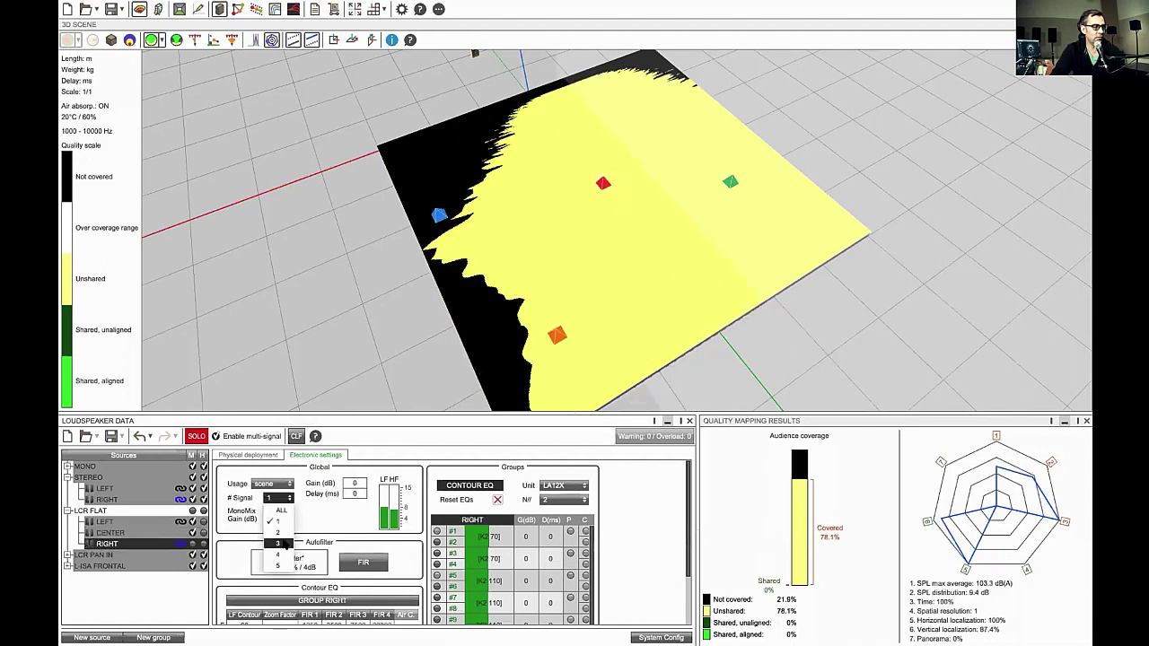
{"action": "left_click", "coordinate": [281, 543]}
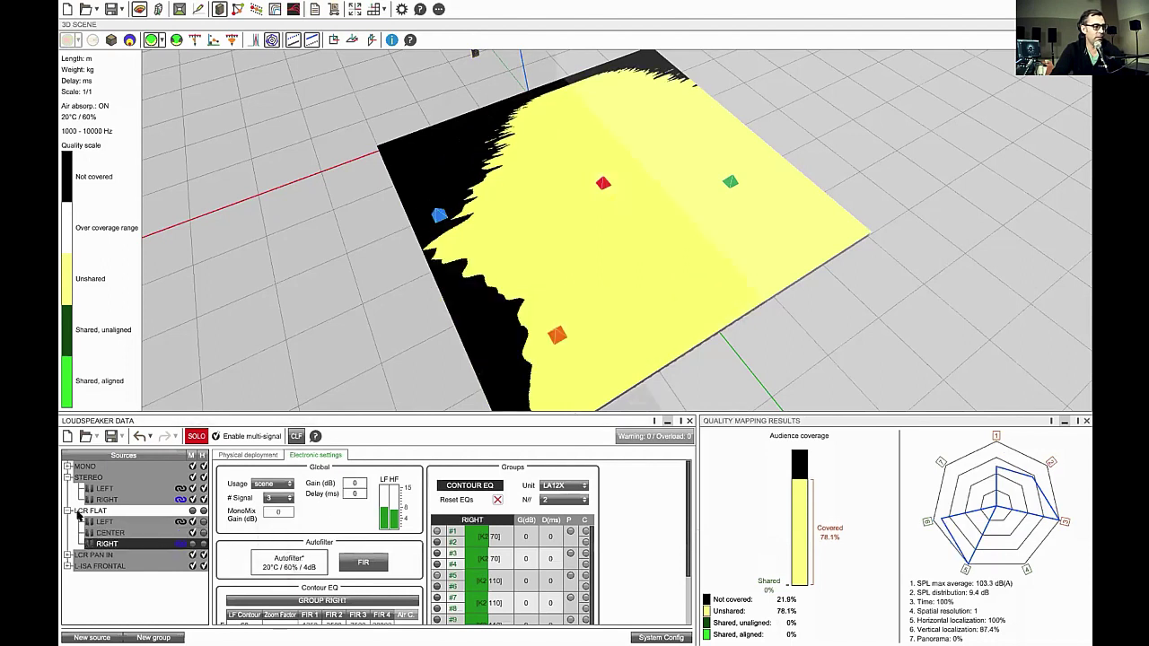
{"action": "left_click", "coordinate": [79, 511]}
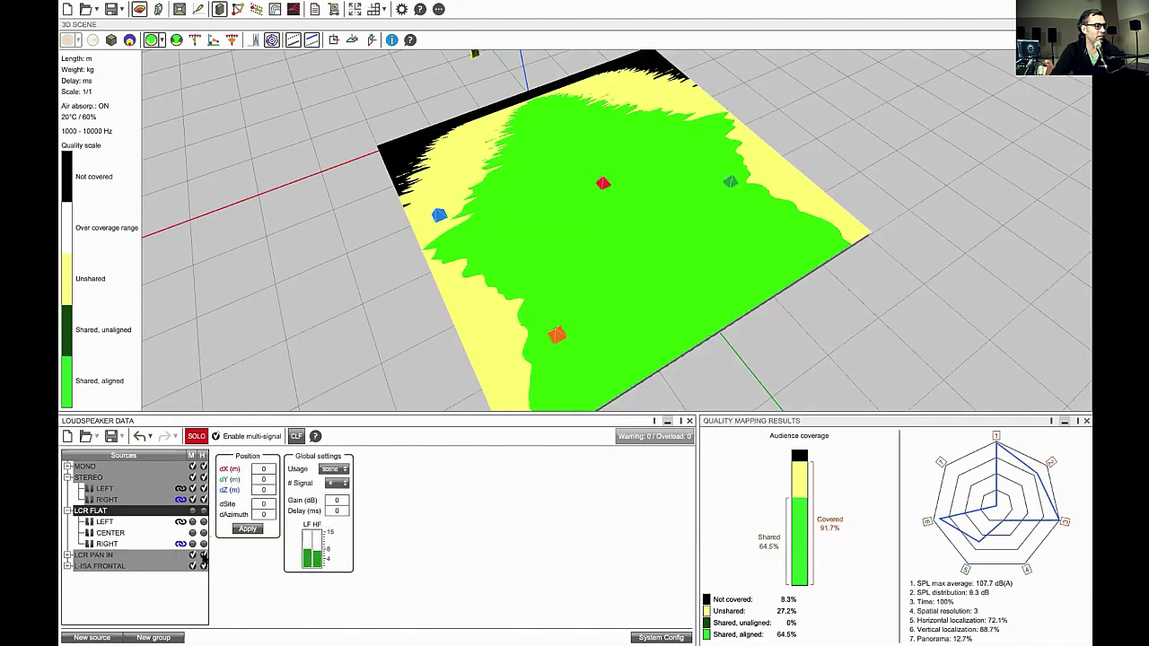
Solo the LCR PAN IN group and examine its array orientation and combined quality mapping over the audience area
{"action": "left_click", "coordinate": [204, 557]}
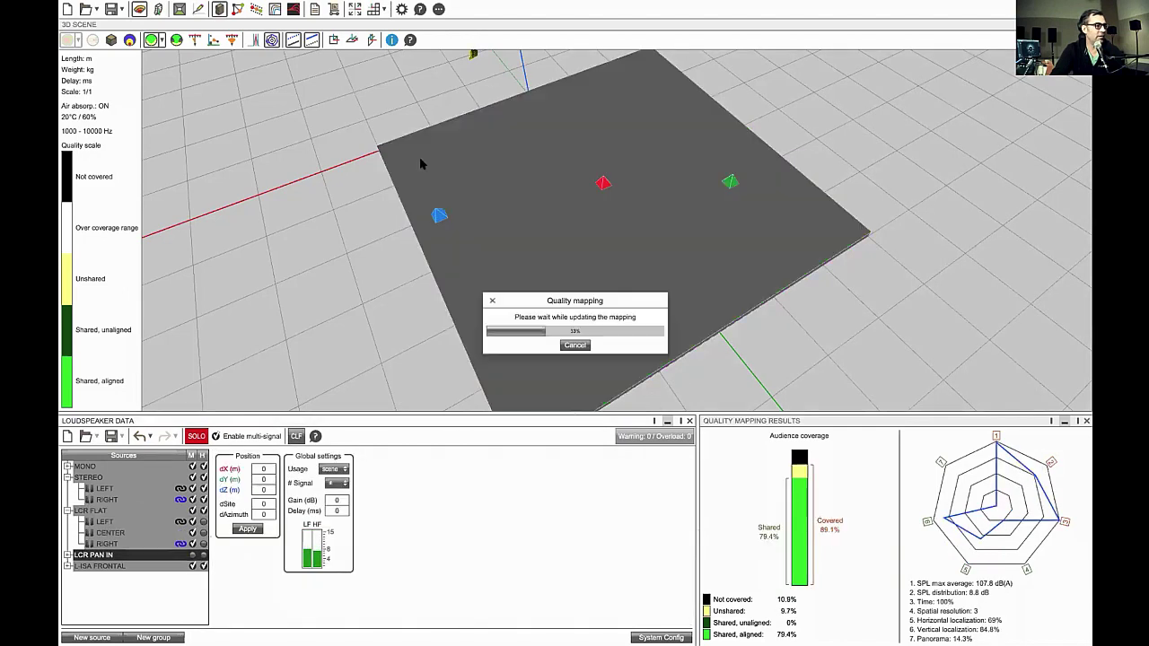
{"action": "right_click_drag", "start_coordinate": [484, 192], "coordinate": [472, 285]}
{"action": "scroll", "coordinate": [434, 126], "scroll_direction": "up", "scroll_amount": 4}
{"action": "scroll", "coordinate": [499, 171], "scroll_direction": "up", "scroll_amount": 2}
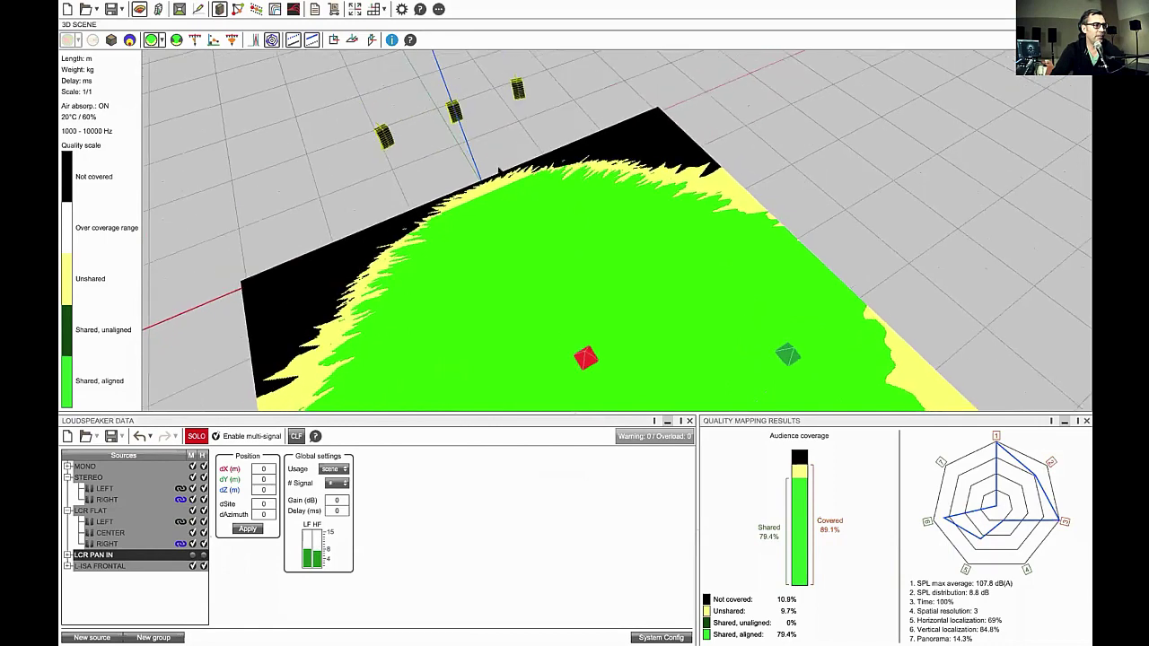
{"action": "scroll", "coordinate": [447, 159], "scroll_direction": "up", "scroll_amount": 5}
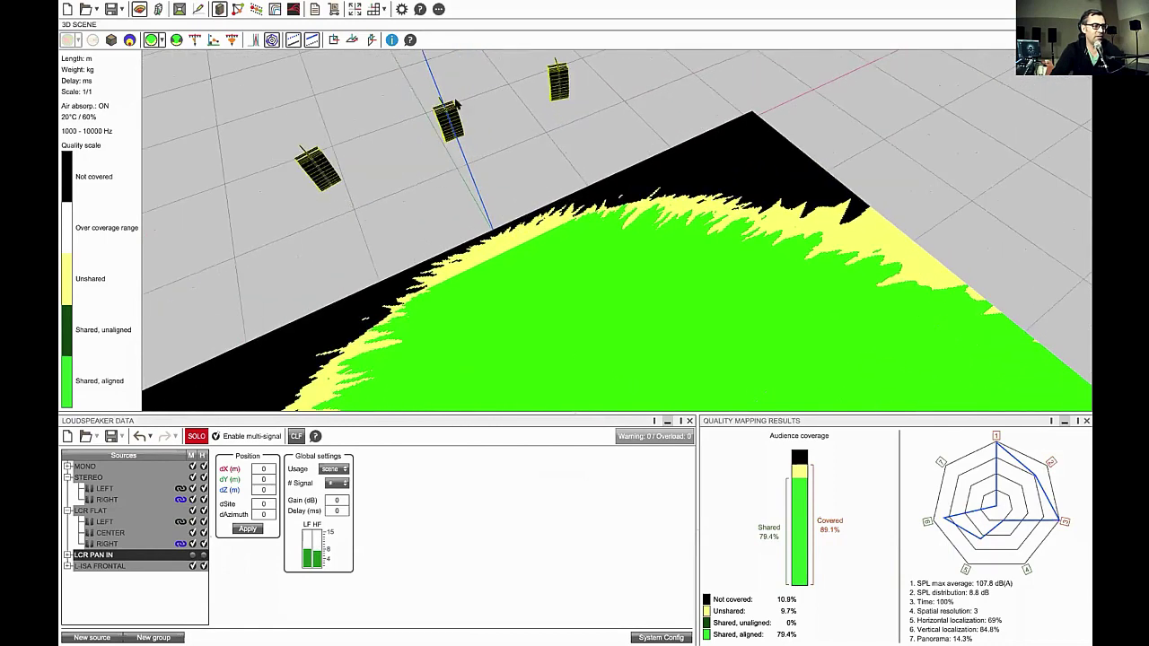
{"action": "scroll", "coordinate": [391, 213], "scroll_direction": "down", "scroll_amount": 5}
{"action": "scroll", "coordinate": [505, 272], "scroll_direction": "up", "scroll_amount": 4}
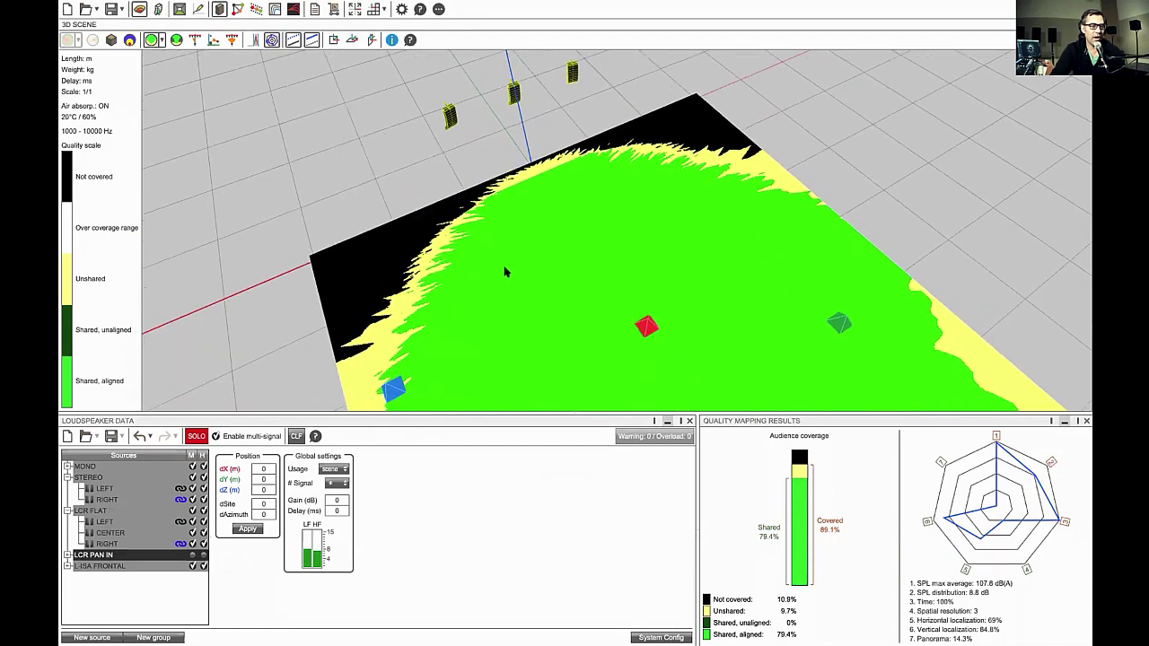
{"action": "scroll", "coordinate": [505, 272], "scroll_direction": "down", "scroll_amount": 3}
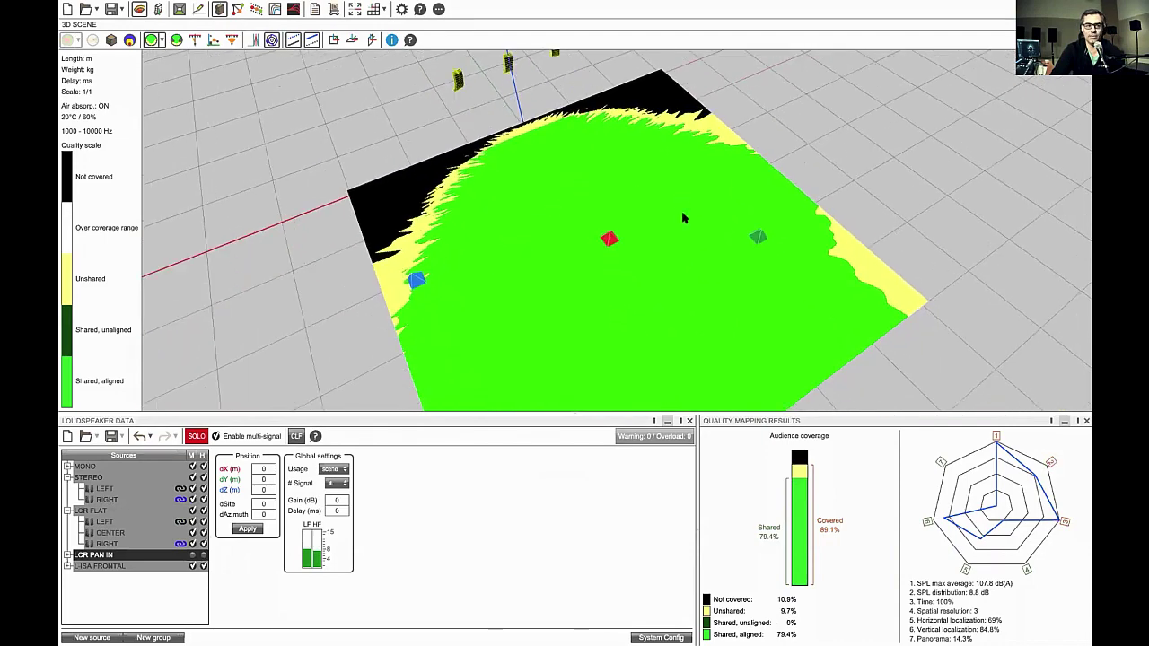
{"action": "scroll", "coordinate": [637, 272], "scroll_direction": "down", "scroll_amount": 2}
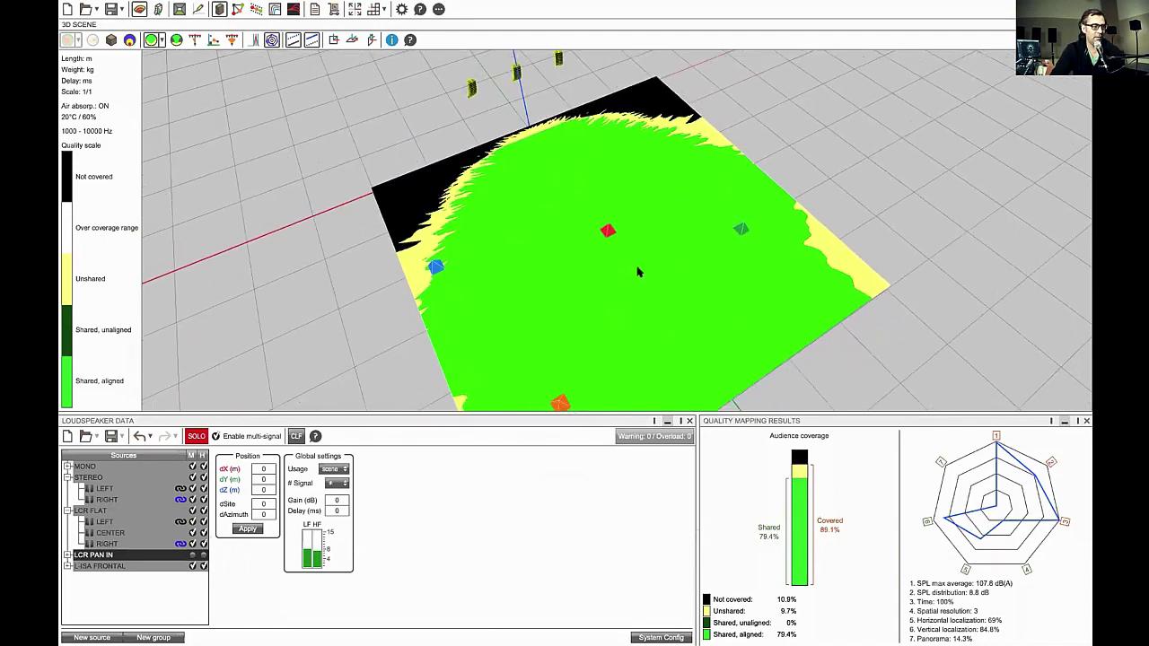
{"action": "middle_click_drag", "start_coordinate": [637, 269], "coordinate": [611, 235]}
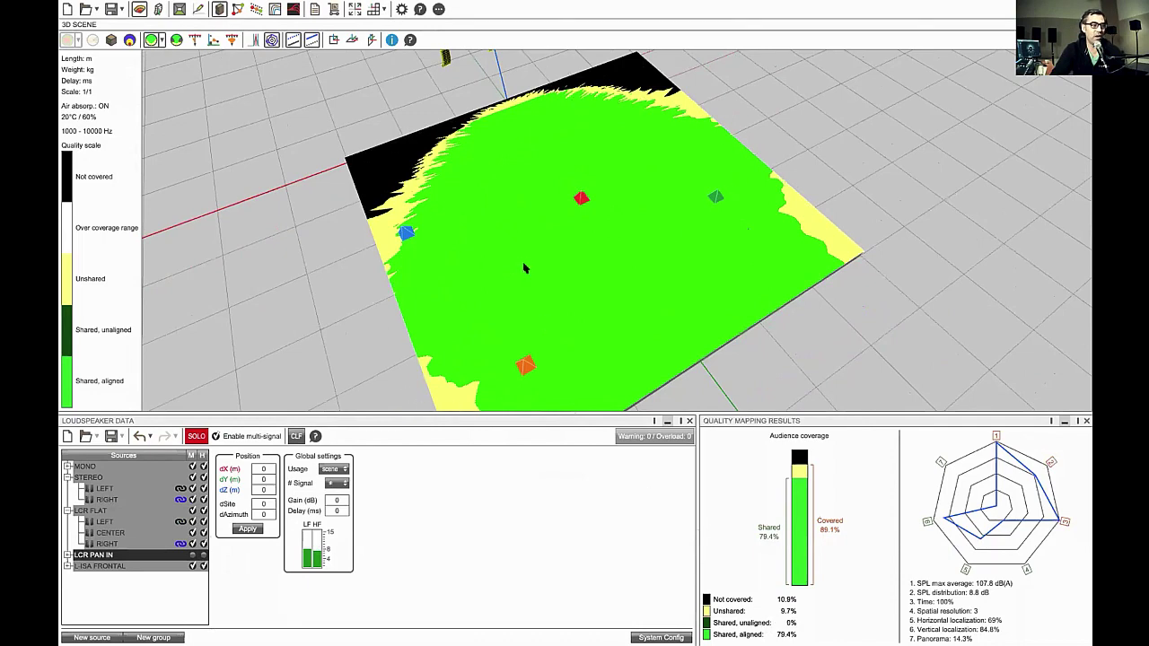
Examine the LCR PAN IN arrays together with their quality mapping at the front of the audience area
{"action": "scroll", "coordinate": [526, 269], "scroll_direction": "down", "scroll_amount": 3}
{"action": "middle_click_drag", "start_coordinate": [535, 326], "coordinate": [543, 308]}
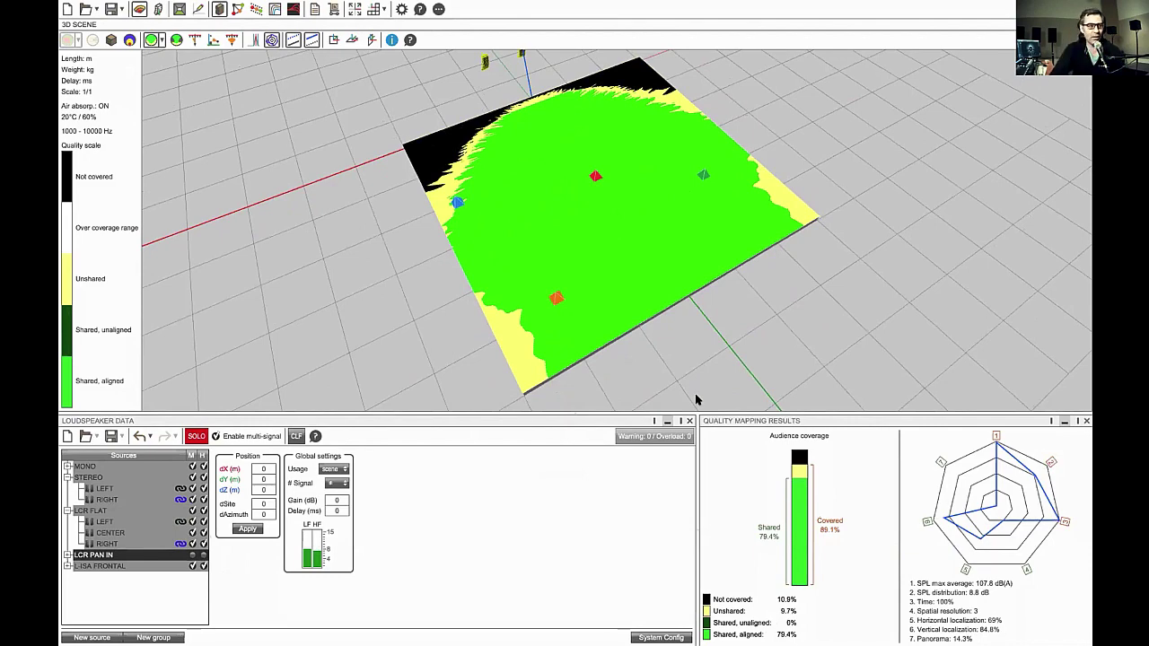
{"action": "right_click_drag", "start_coordinate": [526, 190], "coordinate": [603, 266]}
{"action": "scroll", "coordinate": [573, 151], "scroll_direction": "up", "scroll_amount": 5}
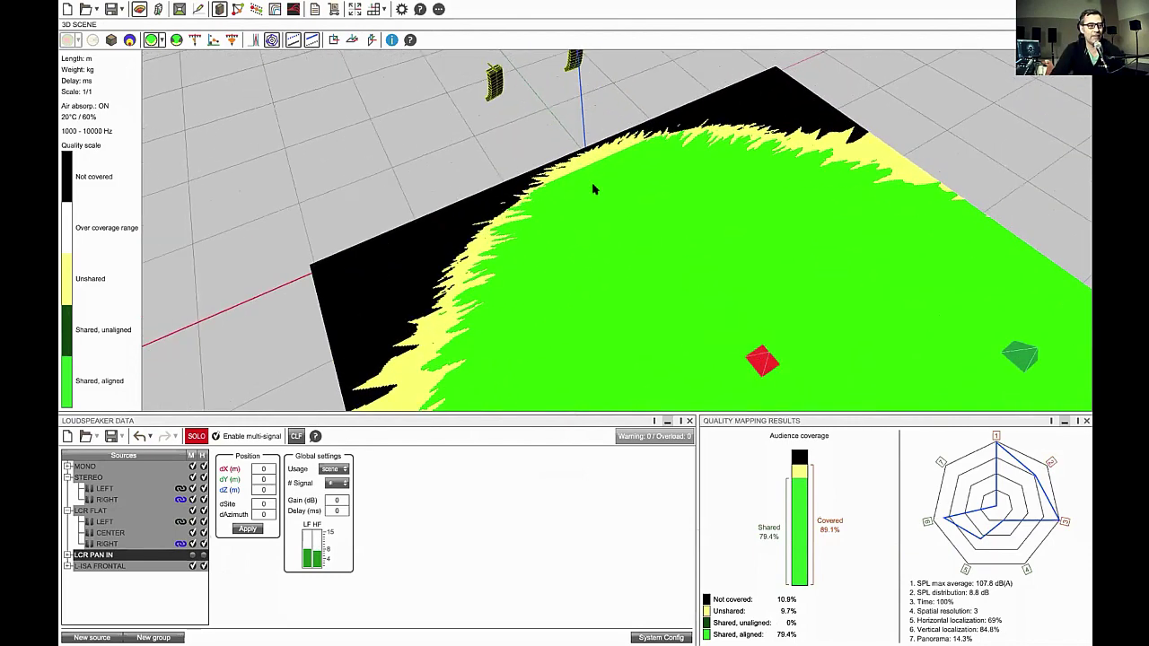
{"action": "right_click_drag", "start_coordinate": [592, 187], "coordinate": [628, 296]}
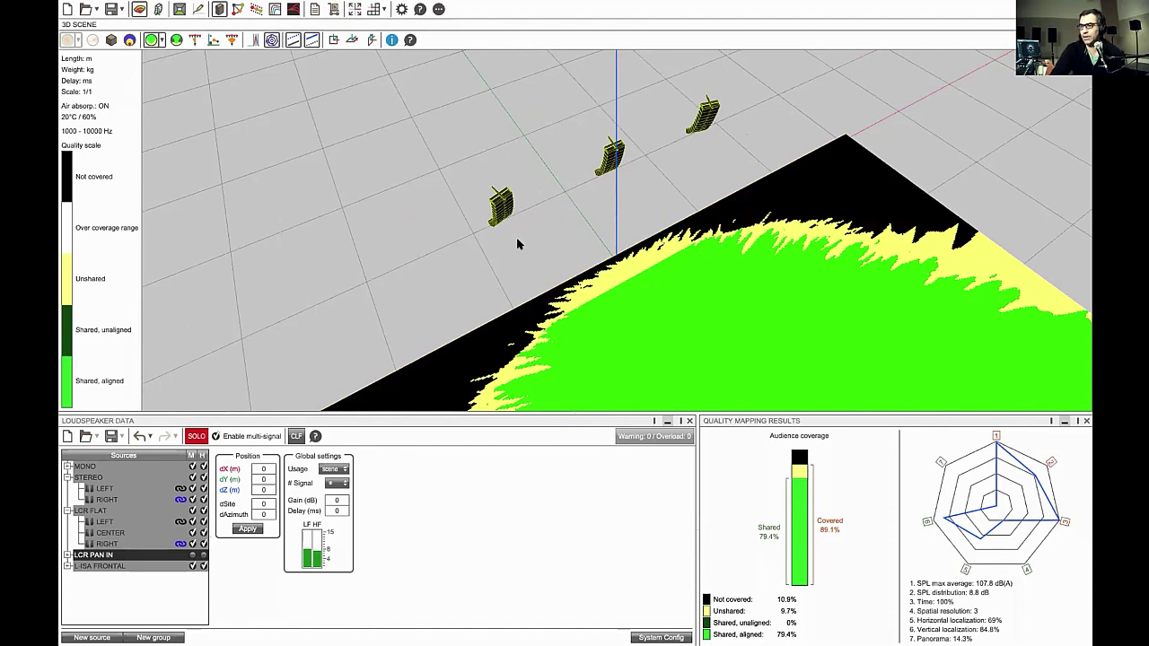
{"action": "scroll", "coordinate": [447, 330], "scroll_direction": "down", "scroll_amount": 3}
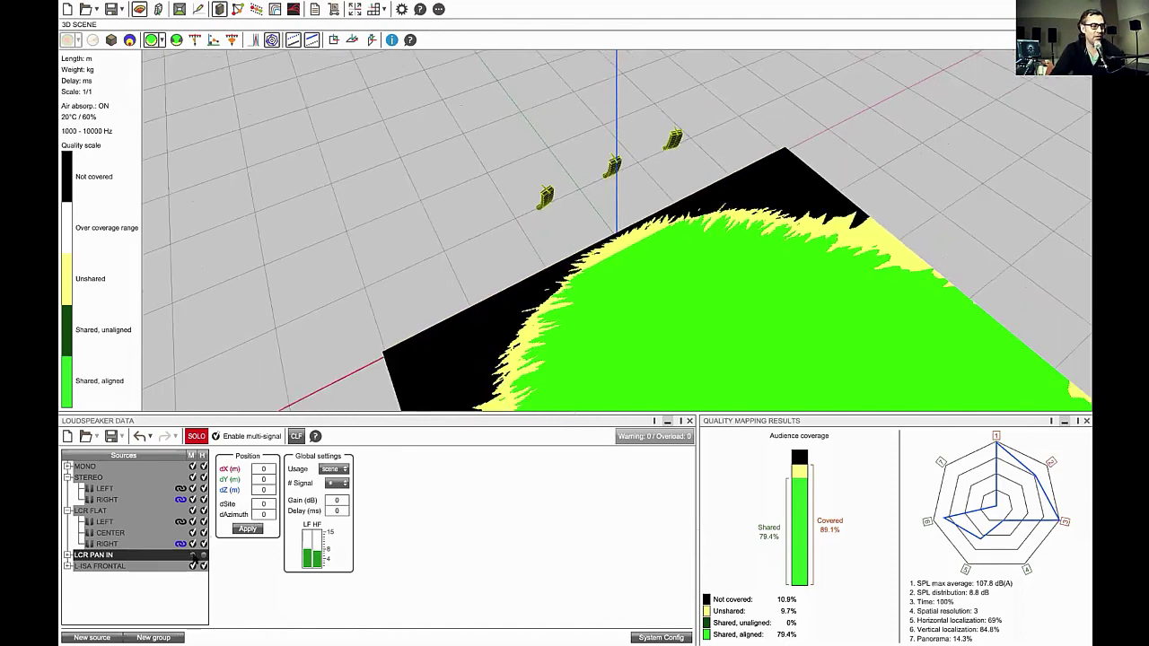
Mute and hide LCR PAN IN, and unmute L-ISA FRONTAL with only its CENTER array shown in the quality mapping
{"action": "left_click", "coordinate": [191, 555]}
{"action": "left_click", "coordinate": [204, 566]}
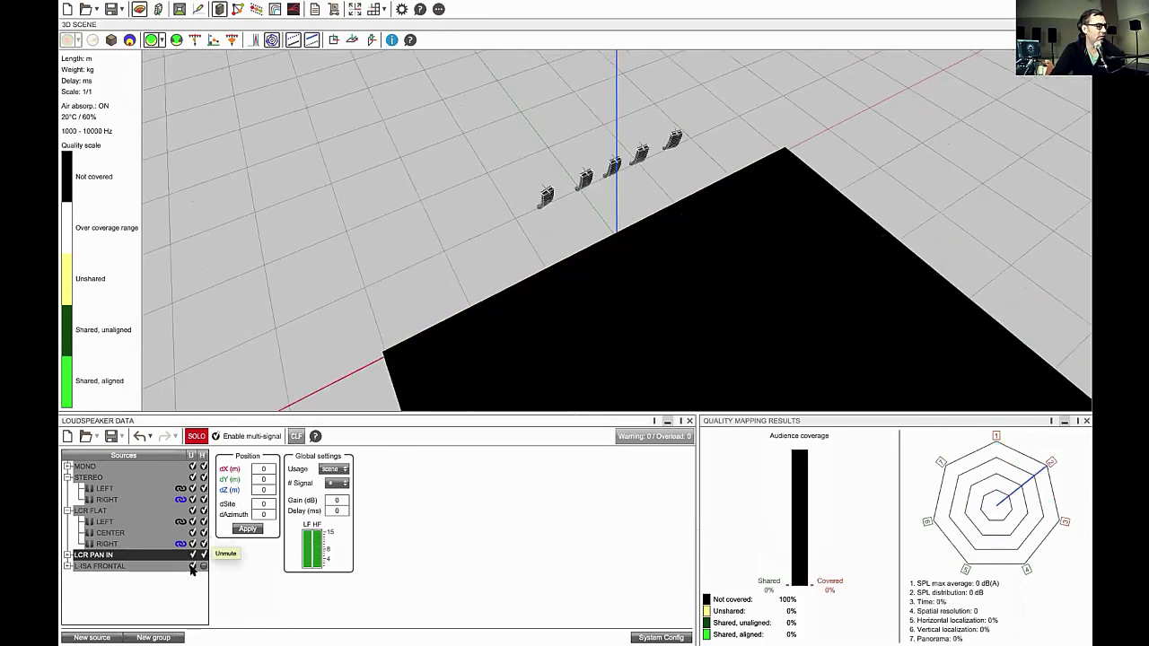
{"action": "left_click", "coordinate": [69, 567]}
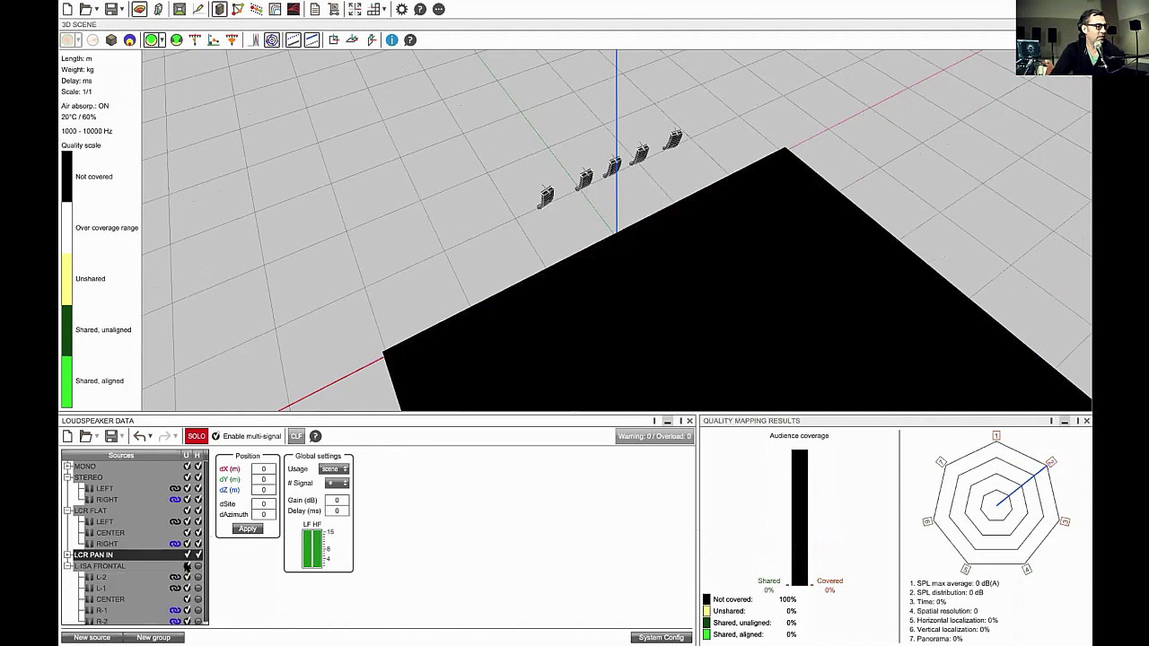
{"action": "left_click", "coordinate": [197, 567]}
{"action": "left_click", "coordinate": [187, 566]}
{"action": "left_click", "coordinate": [198, 600]}
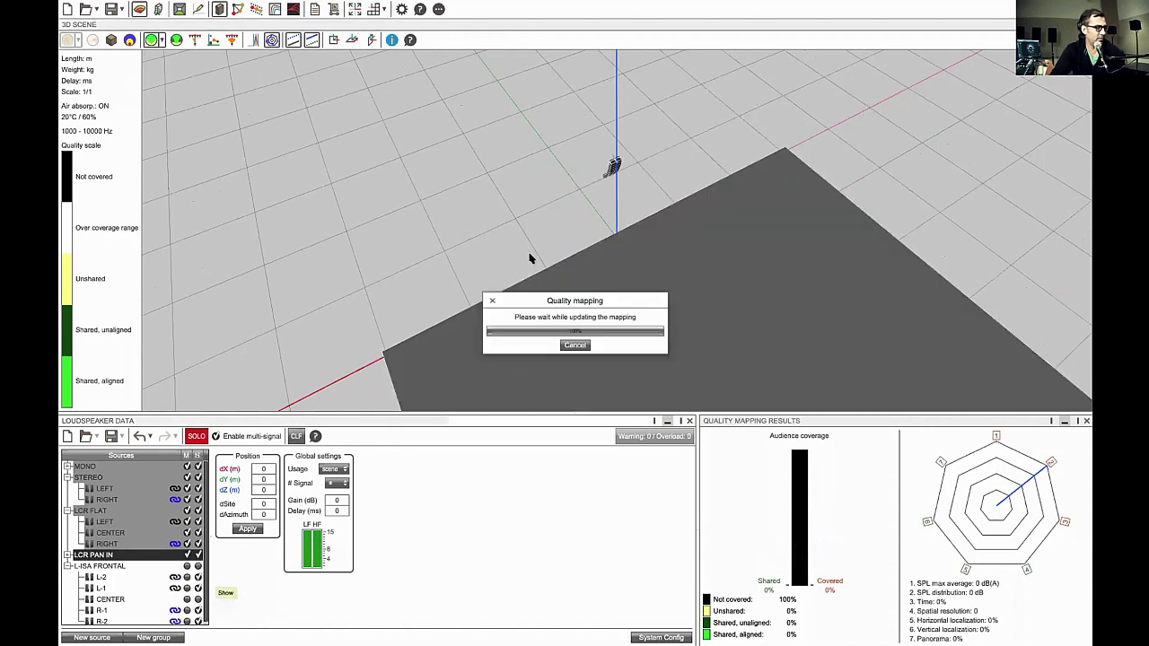
{"action": "right_click_drag", "start_coordinate": [585, 350], "coordinate": [512, 306]}
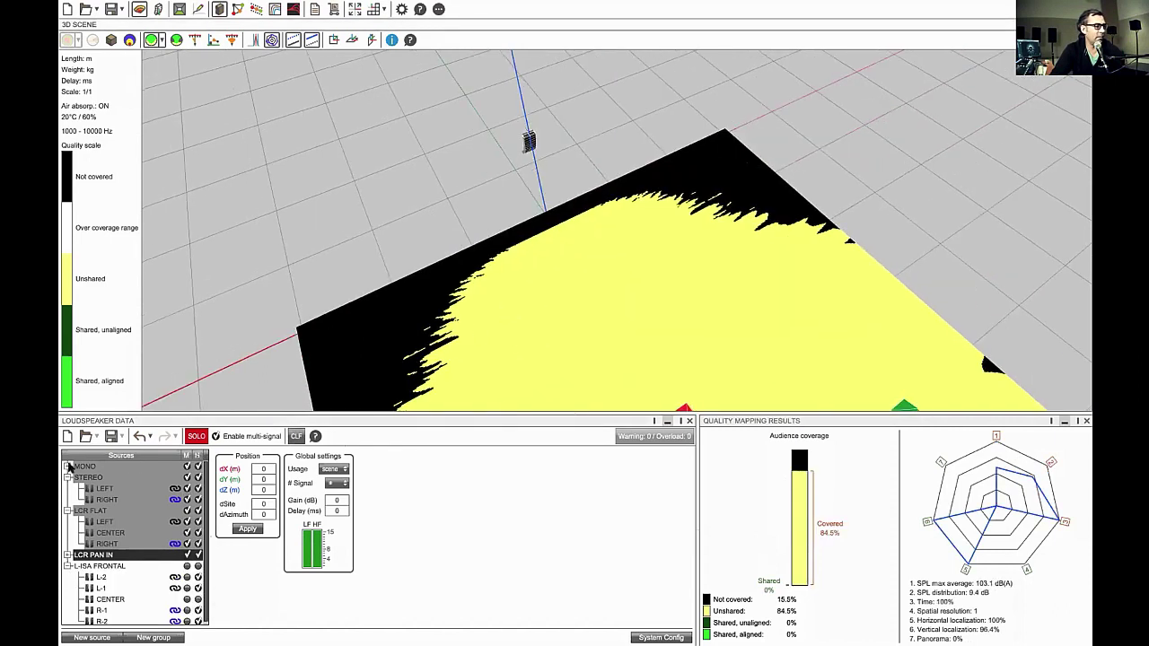
Show the L-1/R-1 and L-2/R-2 arrays of L-ISA FRONTAL to build up the five-array quality mapping
{"action": "left_click", "coordinate": [198, 589]}
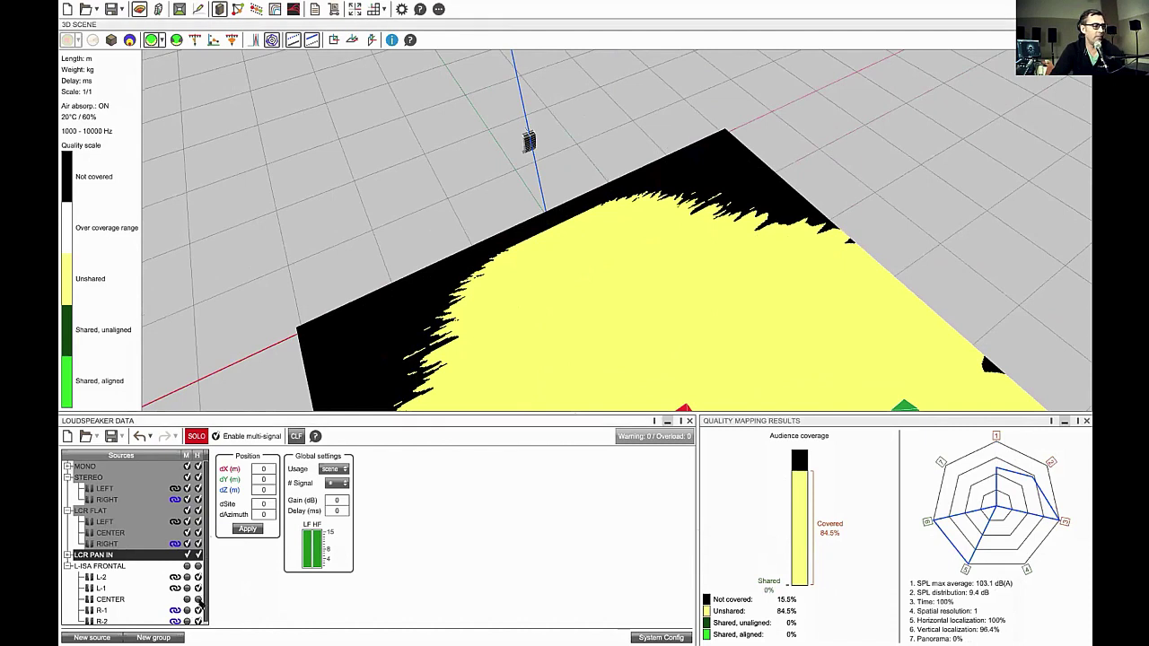
{"action": "left_click", "coordinate": [198, 610]}
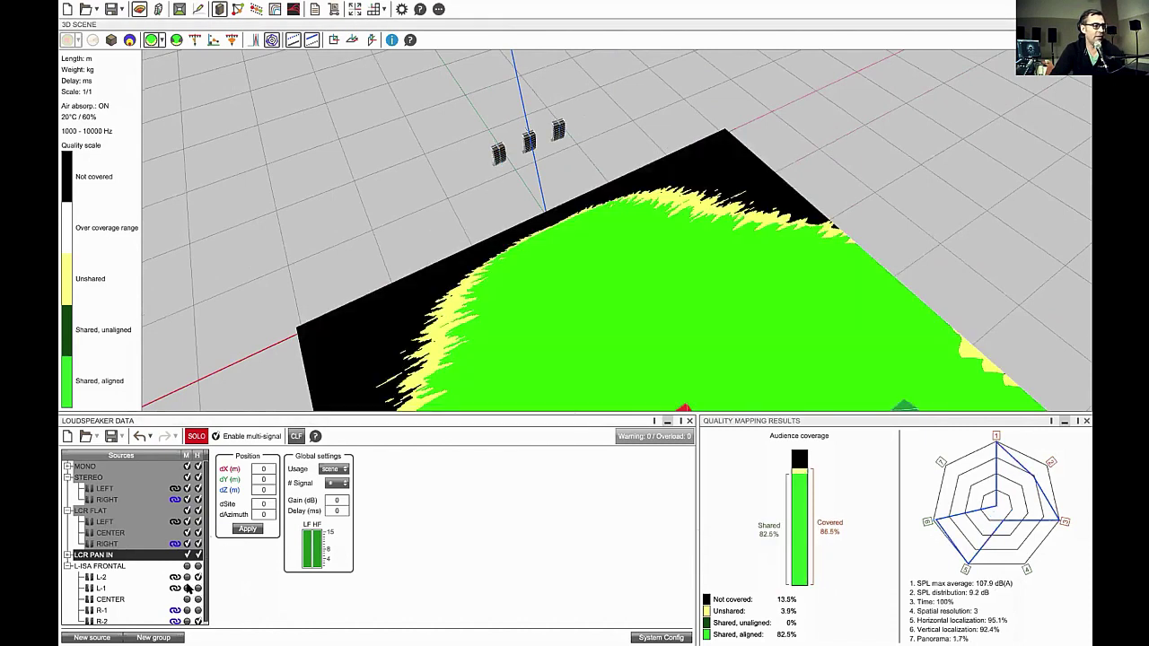
{"action": "left_click", "coordinate": [198, 577]}
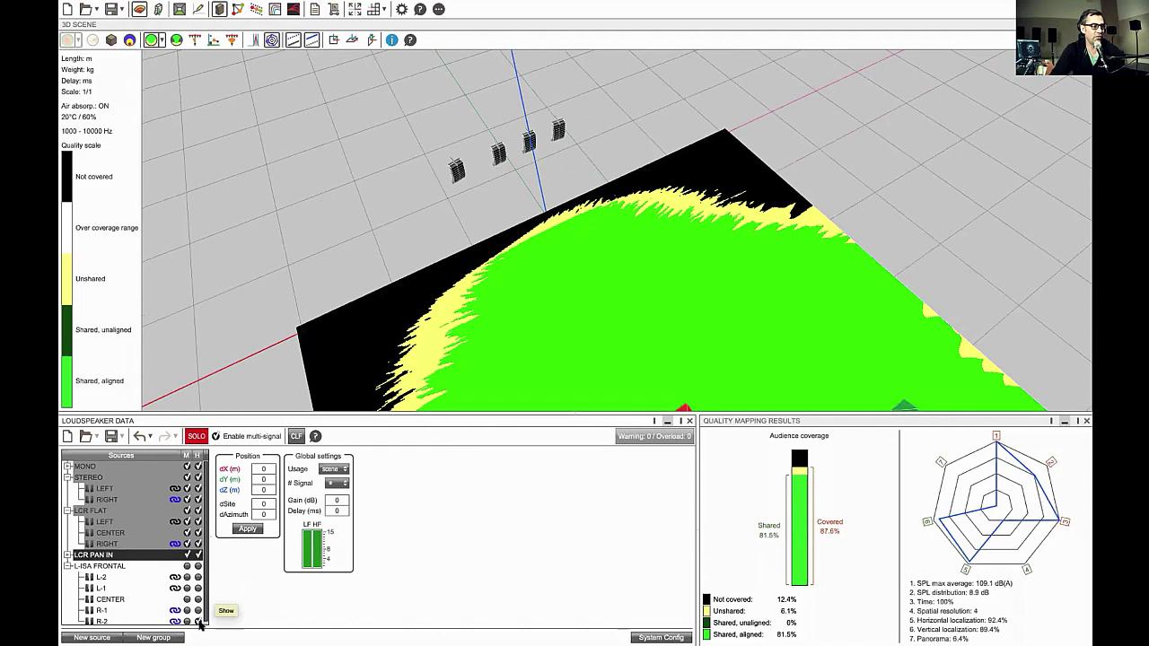
{"action": "left_click", "coordinate": [198, 622]}
{"action": "scroll", "coordinate": [432, 292], "scroll_direction": "down", "scroll_amount": 3}
{"action": "scroll", "coordinate": [433, 292], "scroll_direction": "down", "scroll_amount": 3}
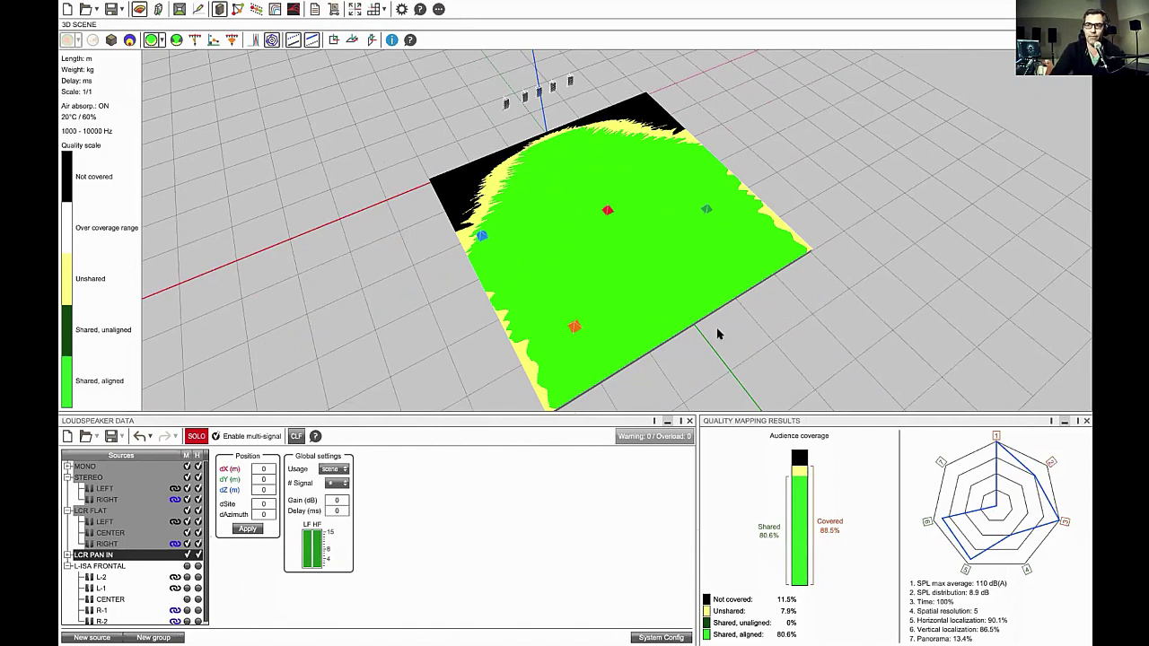
Examine the L-ISA FRONTAL quality mapping over the audience area, including its unshared edges and the zones around the probes
{"action": "scroll", "coordinate": [536, 109], "scroll_direction": "up", "scroll_amount": 4}
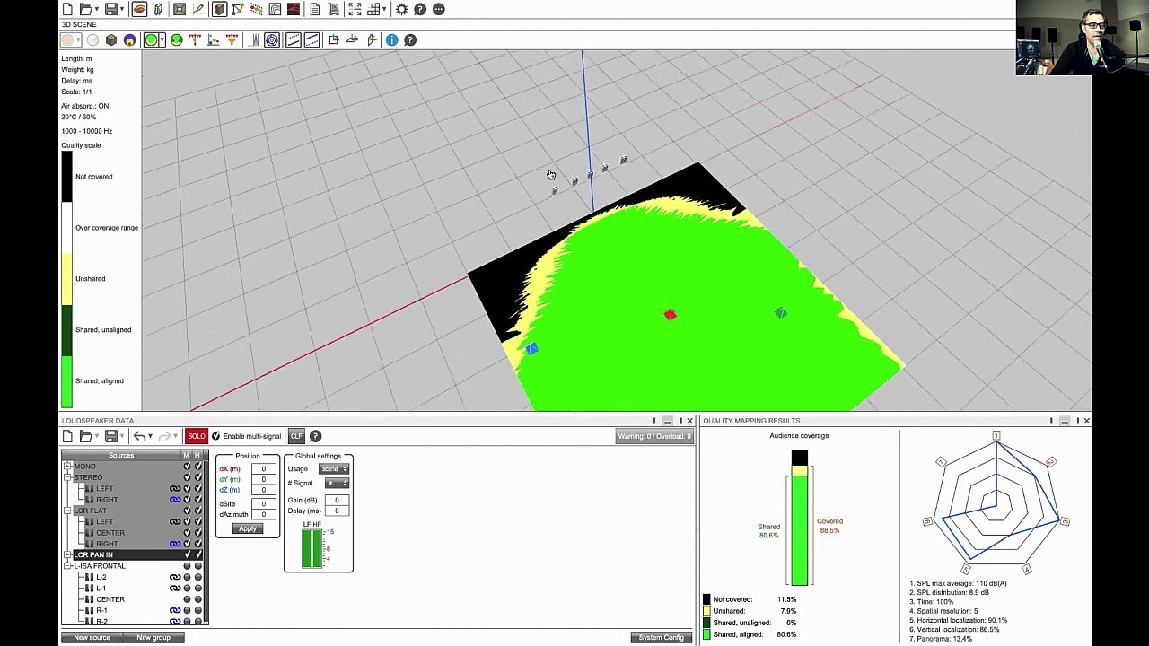
{"action": "middle_click_drag", "start_coordinate": [565, 208], "coordinate": [540, 157]}
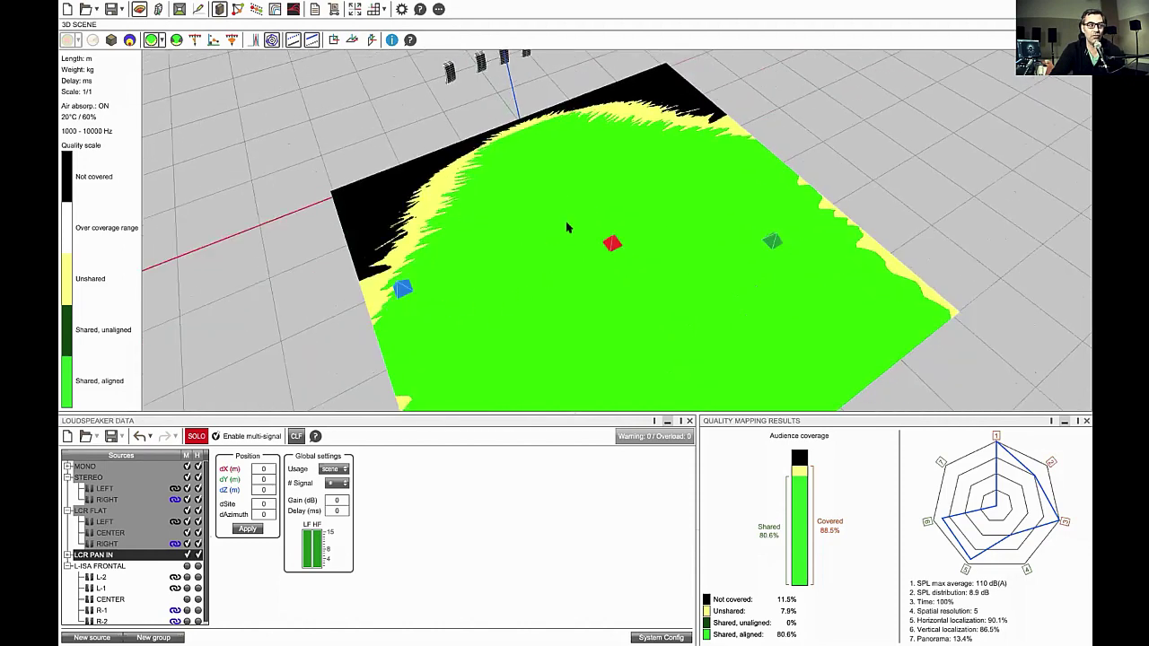
{"action": "scroll", "coordinate": [569, 226], "scroll_direction": "down", "scroll_amount": 2}
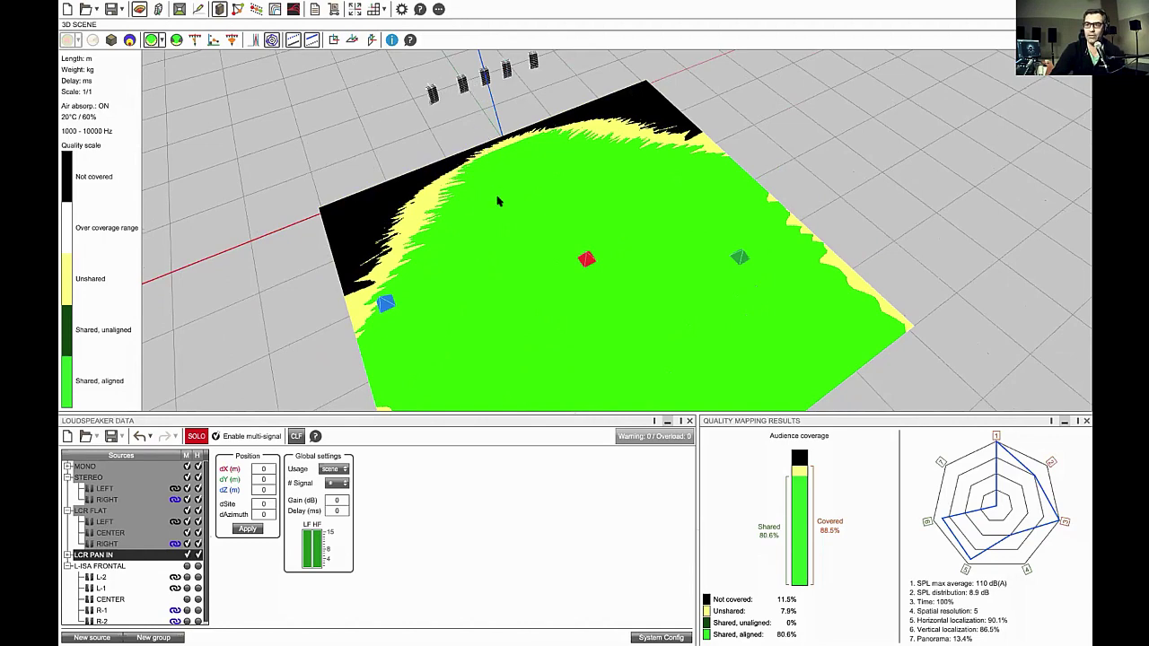
{"action": "scroll", "coordinate": [530, 233], "scroll_direction": "up", "scroll_amount": 3}
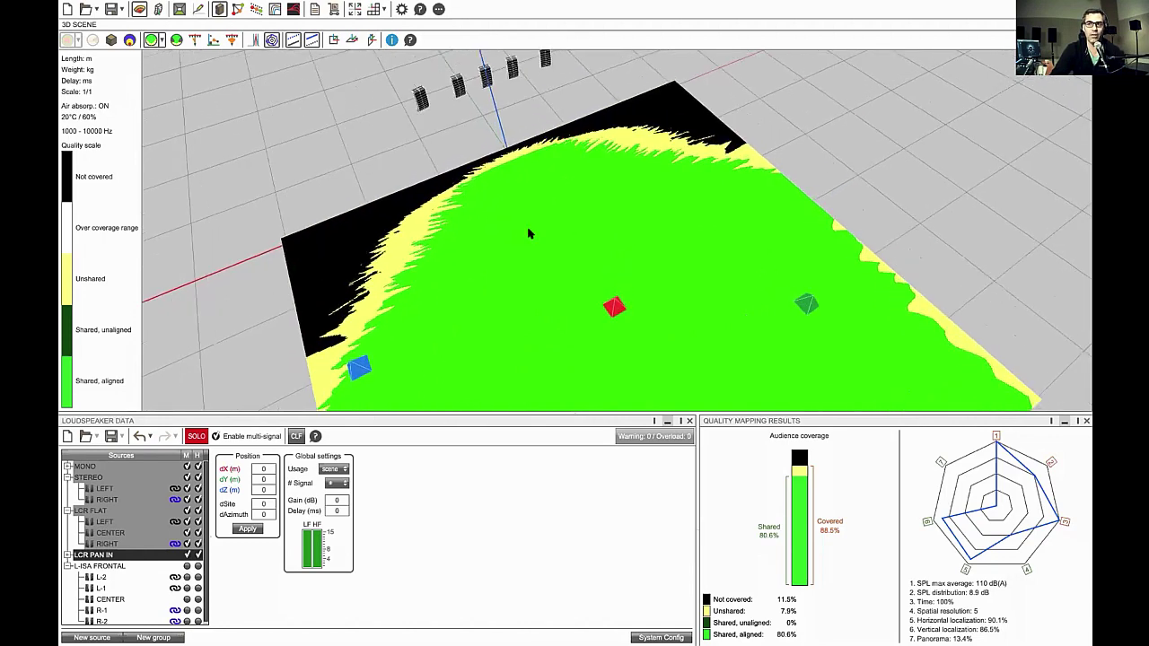
{"action": "scroll", "coordinate": [534, 252], "scroll_direction": "up", "scroll_amount": 2}
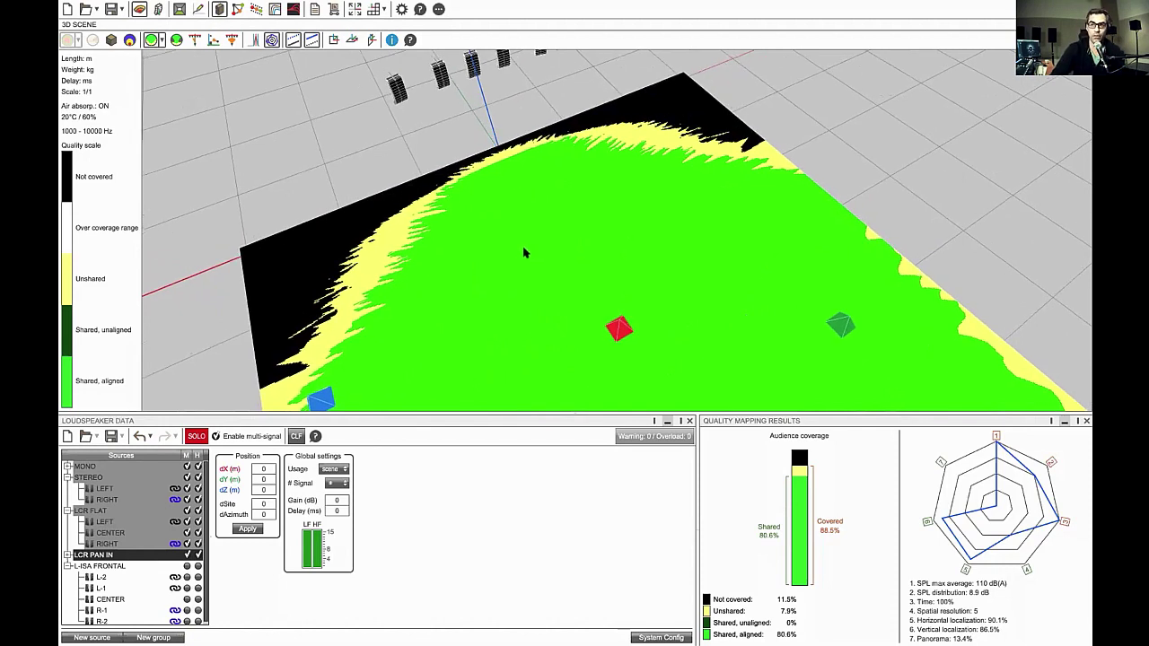
{"action": "scroll", "coordinate": [494, 306], "scroll_direction": "down", "scroll_amount": 1}
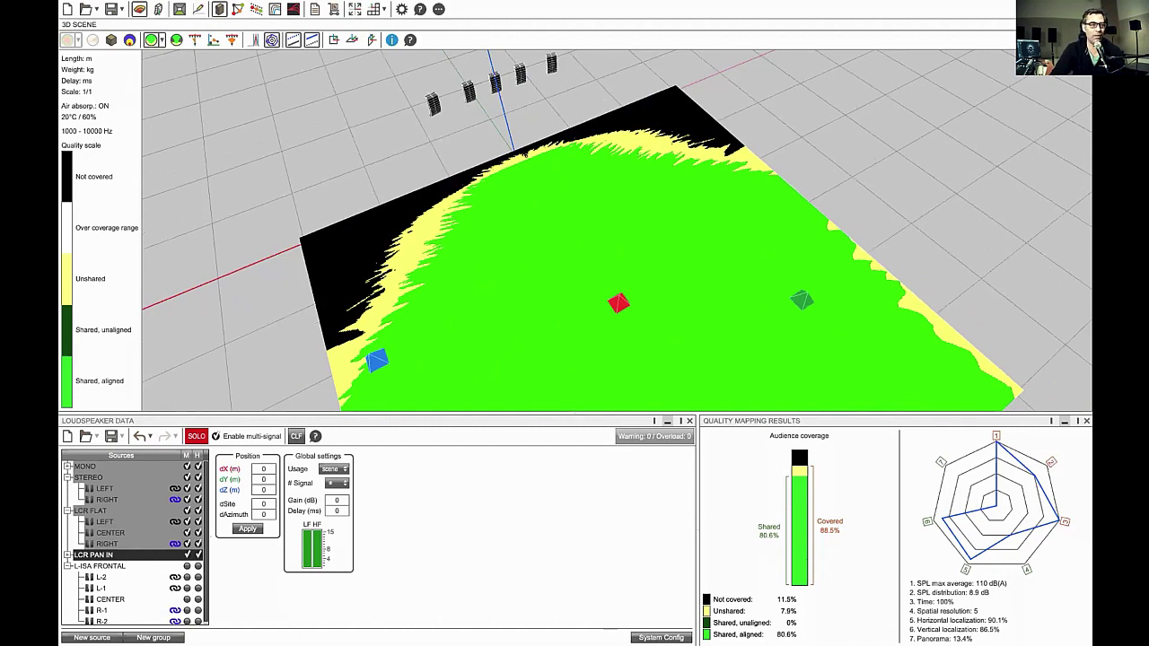
{"action": "scroll", "coordinate": [526, 314], "scroll_direction": "down", "scroll_amount": 1}
{"action": "mouse_move", "coordinate": [525, 314]}
{"action": "left_mouse_down"}
{"action": "mouse_move", "coordinate": [530, 294]}
{"action": "mouse_move", "coordinate": [508, 249]}
{"action": "mouse_move", "coordinate": [561, 229]}
{"action": "left_mouse_up"}
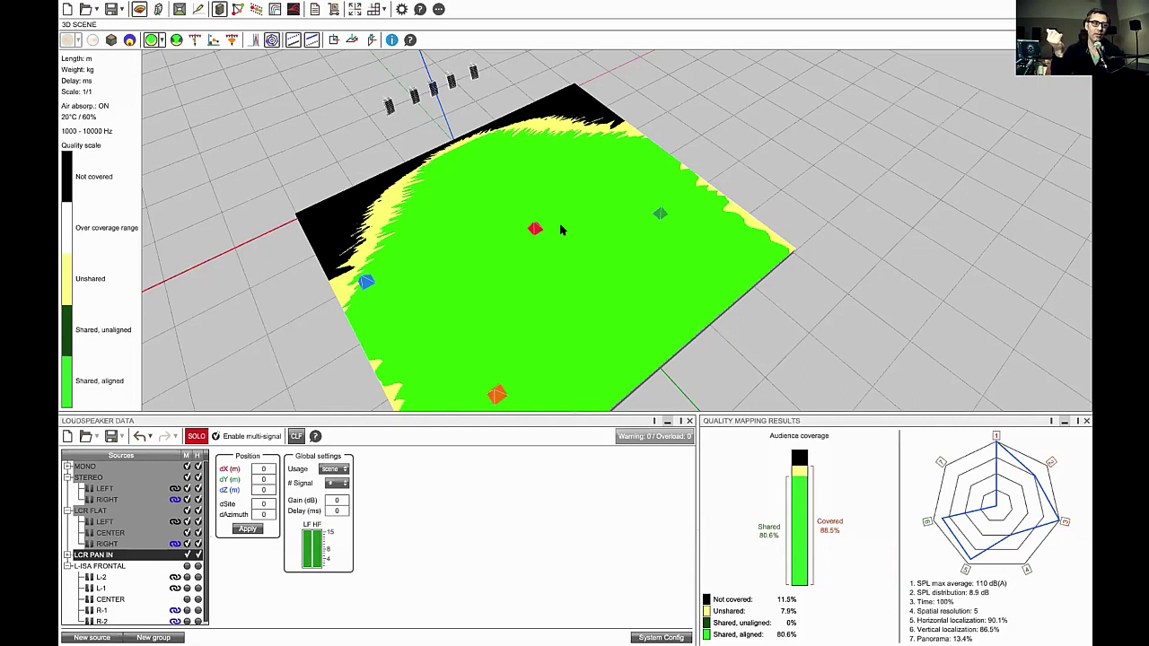
{"action": "scroll", "coordinate": [446, 173], "scroll_direction": "up", "scroll_amount": 2}
{"action": "middle_click_drag", "start_coordinate": [449, 184], "coordinate": [542, 206]}
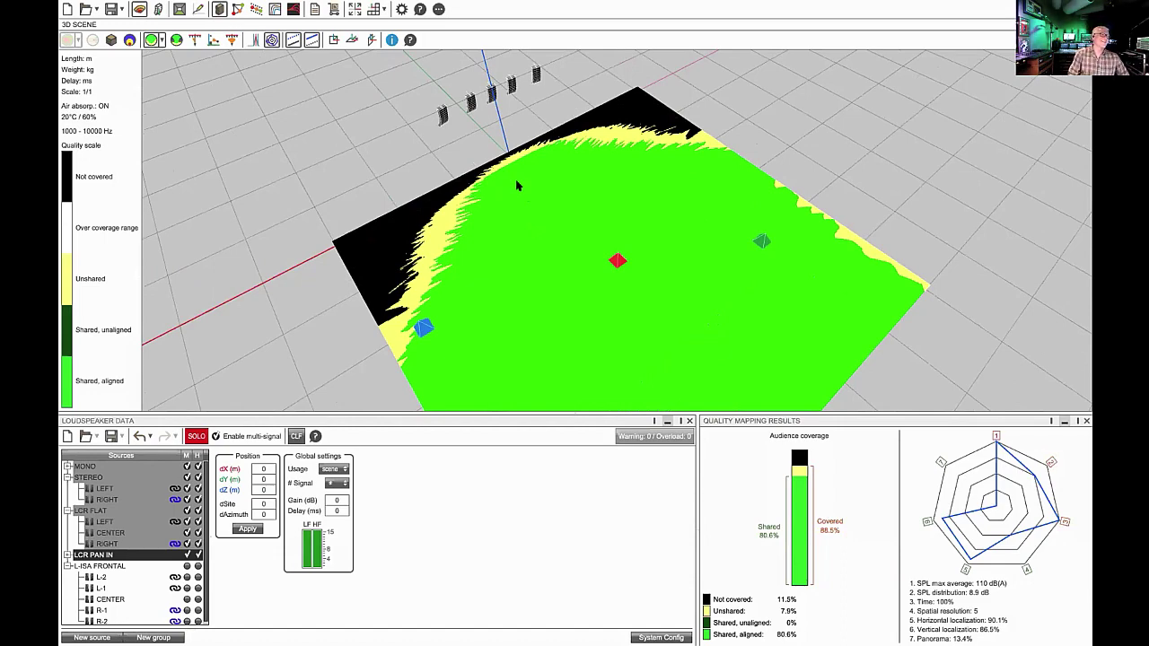
Inspect the spacing and orientation of the five L-ISA FRONTAL arrays up close
{"action": "scroll", "coordinate": [512, 139], "scroll_direction": "up", "scroll_amount": 1}
{"action": "scroll", "coordinate": [580, 217], "scroll_direction": "up", "scroll_amount": 1}
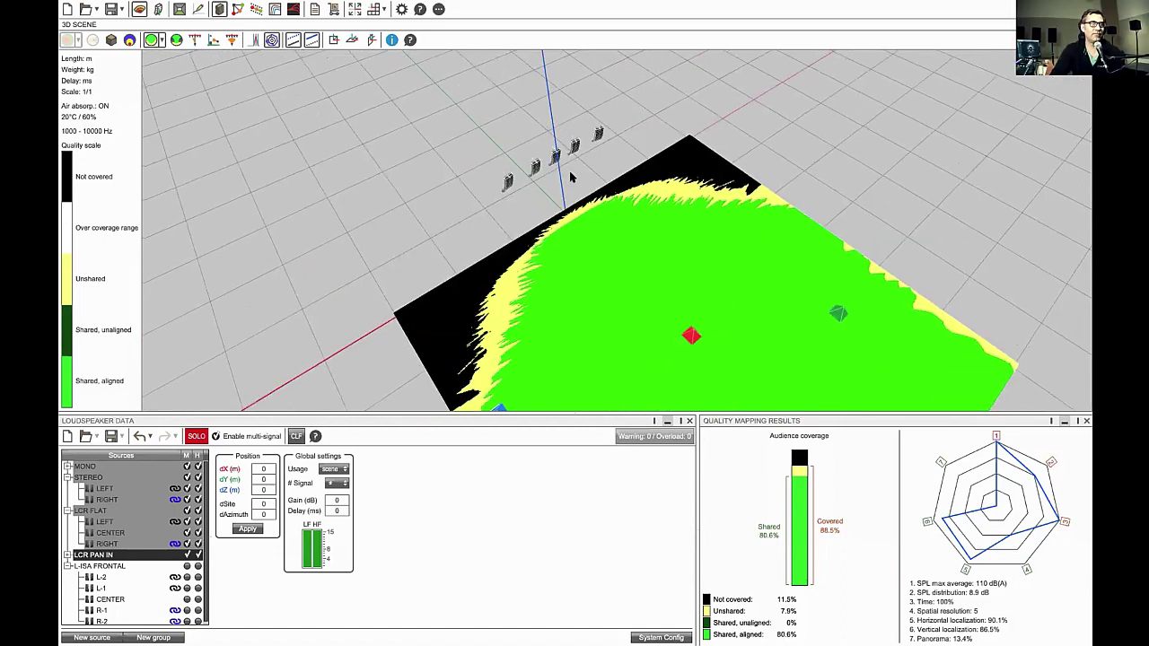
{"action": "scroll", "coordinate": [574, 180], "scroll_direction": "up", "scroll_amount": 1}
{"action": "scroll", "coordinate": [574, 179], "scroll_direction": "up", "scroll_amount": 2}
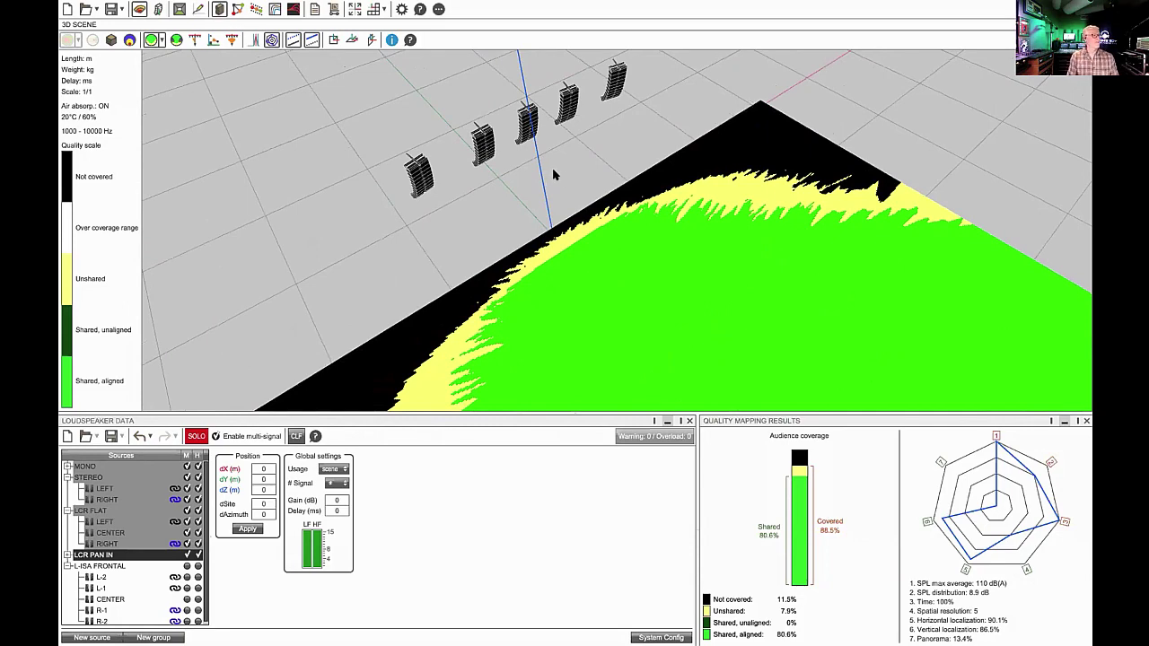
{"action": "scroll", "coordinate": [555, 172], "scroll_direction": "down", "scroll_amount": 3}
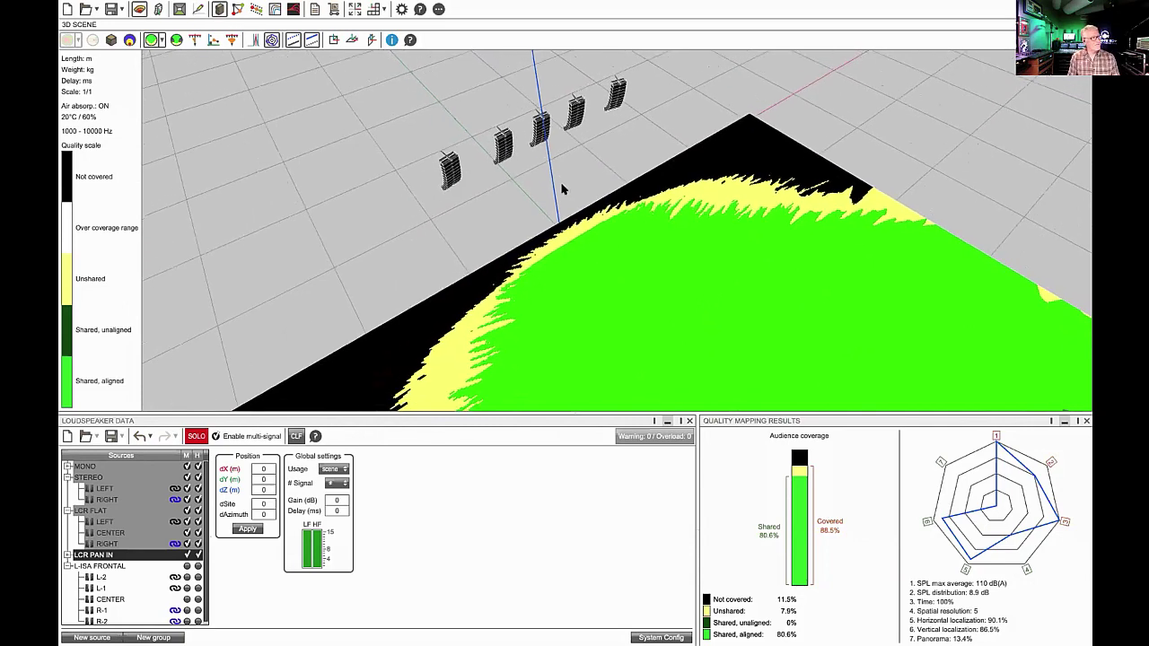
{"action": "left_click_drag", "start_coordinate": [562, 184], "coordinate": [565, 155]}
{"action": "scroll", "coordinate": [577, 156], "scroll_direction": "up", "scroll_amount": 3}
{"action": "middle_click_drag", "start_coordinate": [578, 161], "coordinate": [587, 180]}
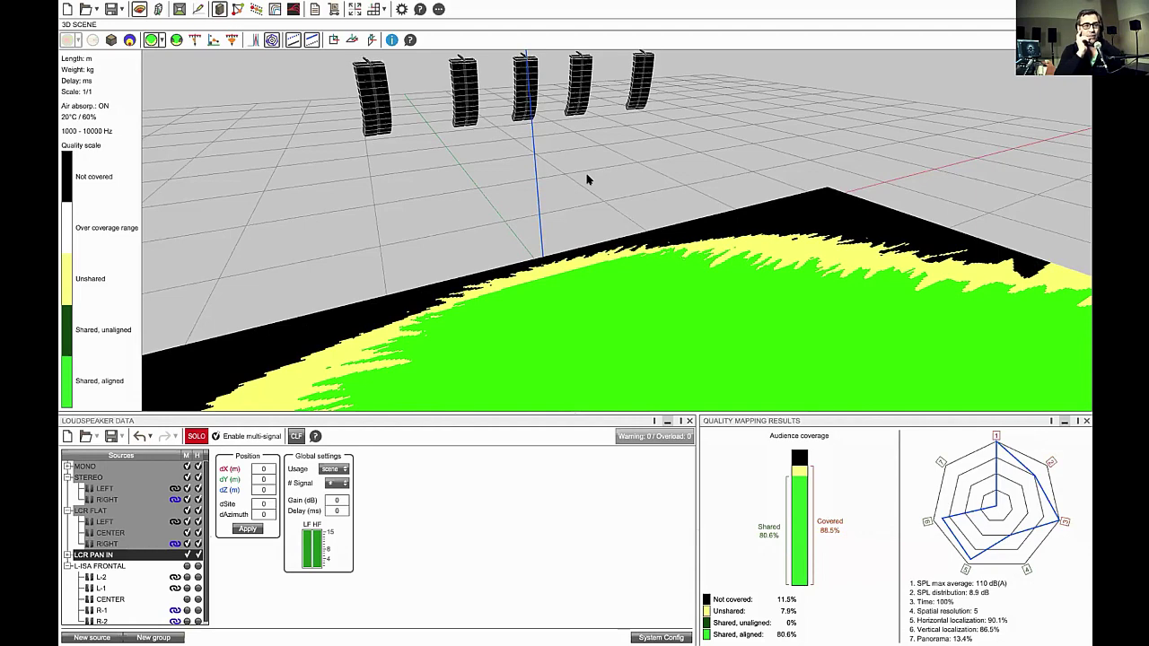
Examine how the L-ISA FRONTAL array line relates to the shared and uncovered zones at the front of the audience
{"action": "scroll", "coordinate": [611, 183], "scroll_direction": "down", "scroll_amount": 3}
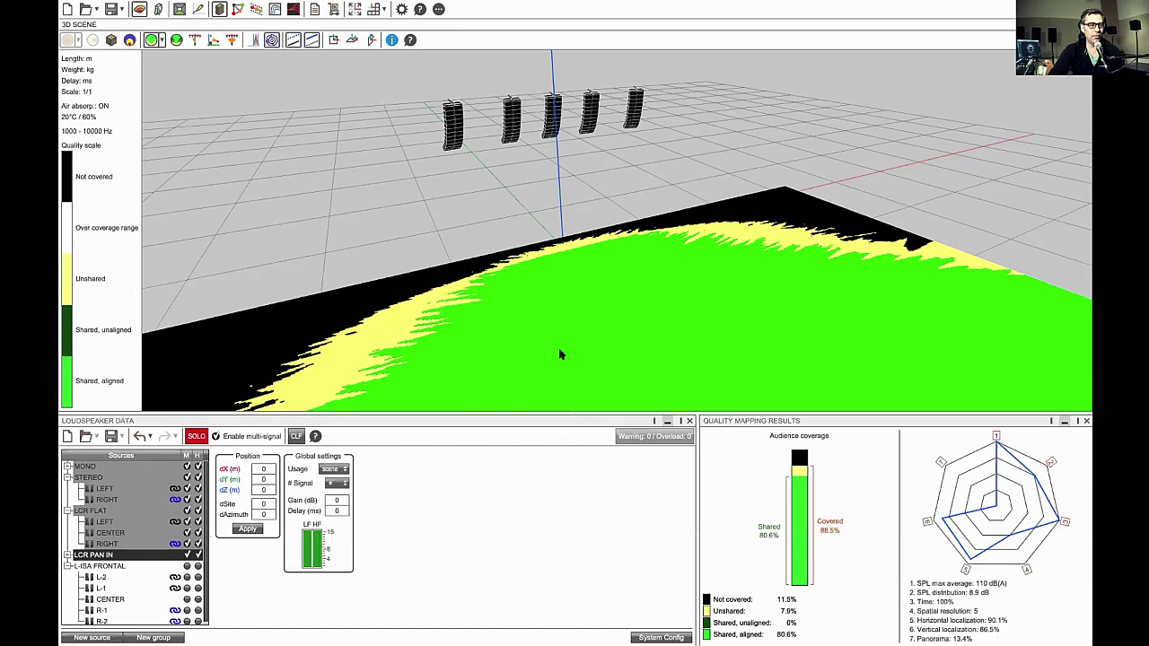
{"action": "scroll", "coordinate": [648, 287], "scroll_direction": "down", "scroll_amount": 5}
{"action": "right_click_drag", "start_coordinate": [652, 287], "coordinate": [617, 281]}
{"action": "scroll", "coordinate": [618, 285], "scroll_direction": "down", "scroll_amount": 3}
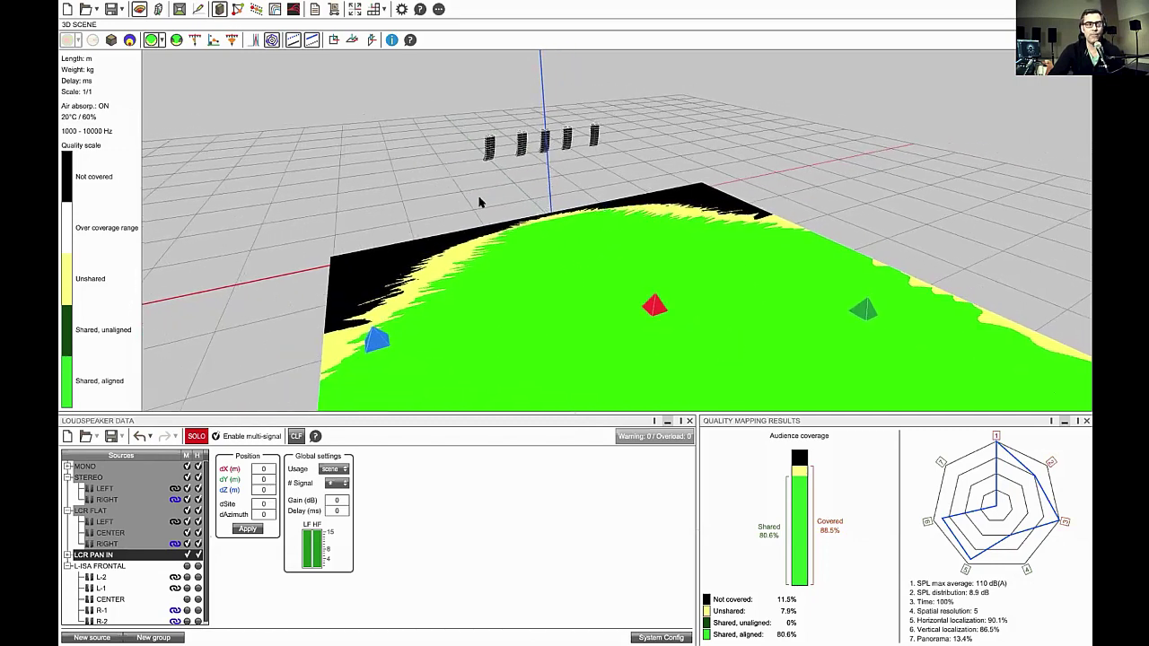
{"action": "scroll", "coordinate": [485, 160], "scroll_direction": "up", "scroll_amount": 3}
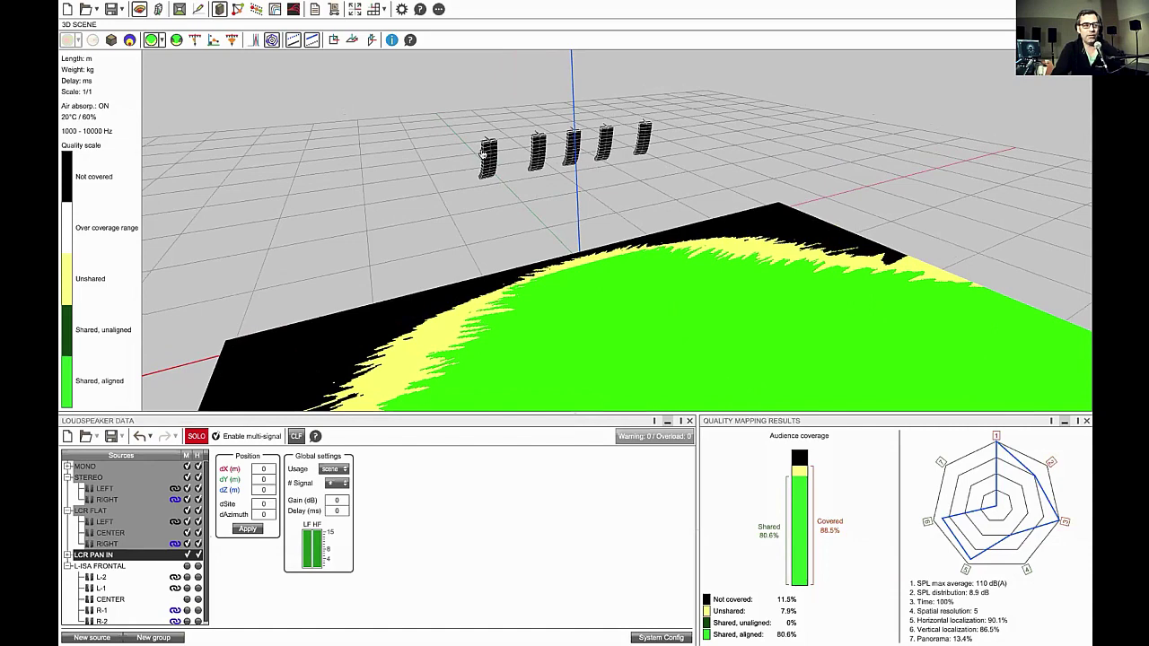
{"action": "scroll", "coordinate": [483, 155], "scroll_direction": "up", "scroll_amount": 5}
{"action": "left_click_drag", "start_coordinate": [548, 147], "coordinate": [562, 124]}
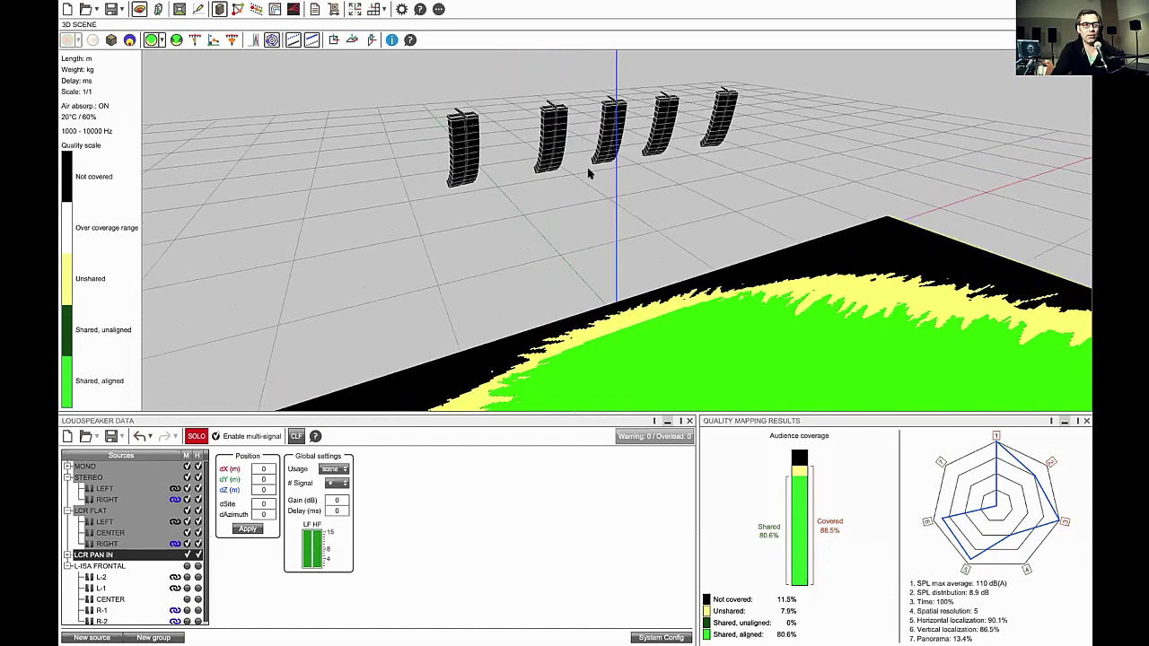
{"action": "scroll", "coordinate": [741, 111], "scroll_direction": "down", "scroll_amount": 2}
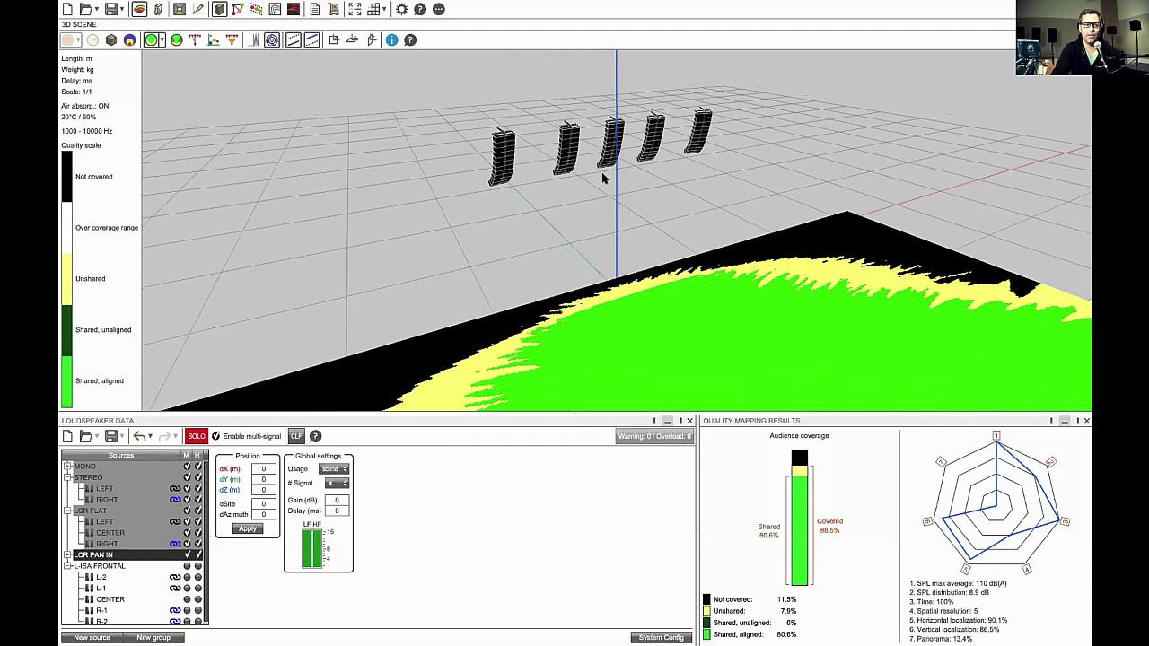
{"action": "scroll", "coordinate": [602, 152], "scroll_direction": "down", "scroll_amount": 3}
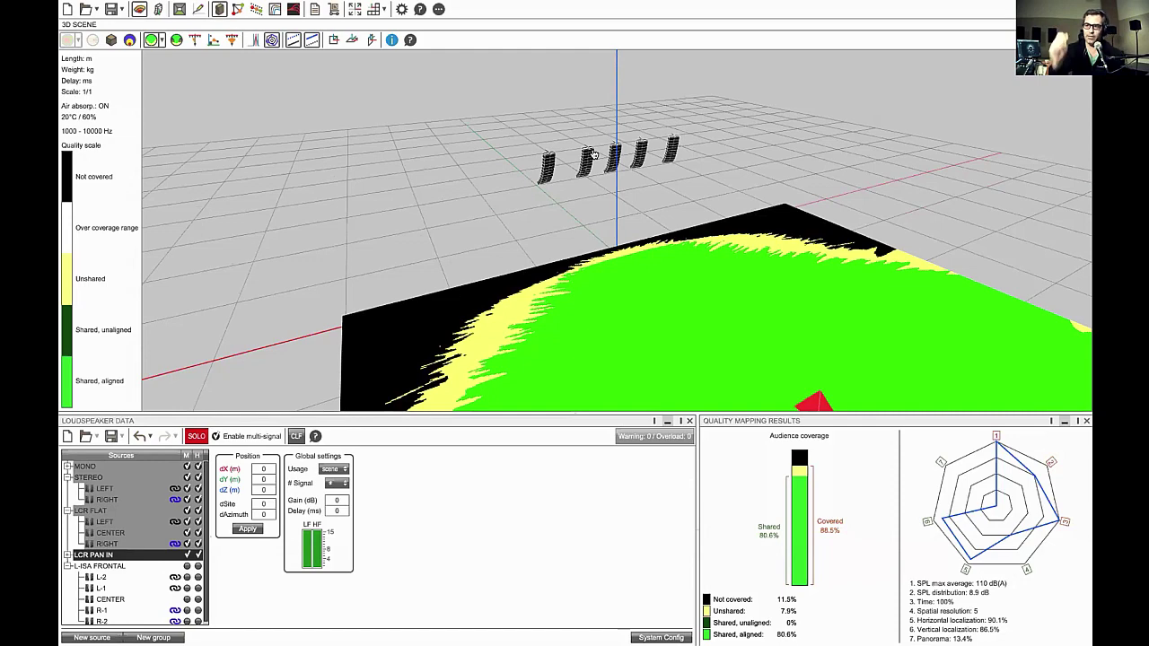
Review the outer L-ISA FRONTAL arrays from a low angle and the overall audience coverage from a higher viewpoint
{"action": "scroll", "coordinate": [588, 221], "scroll_direction": "down", "scroll_amount": 3}
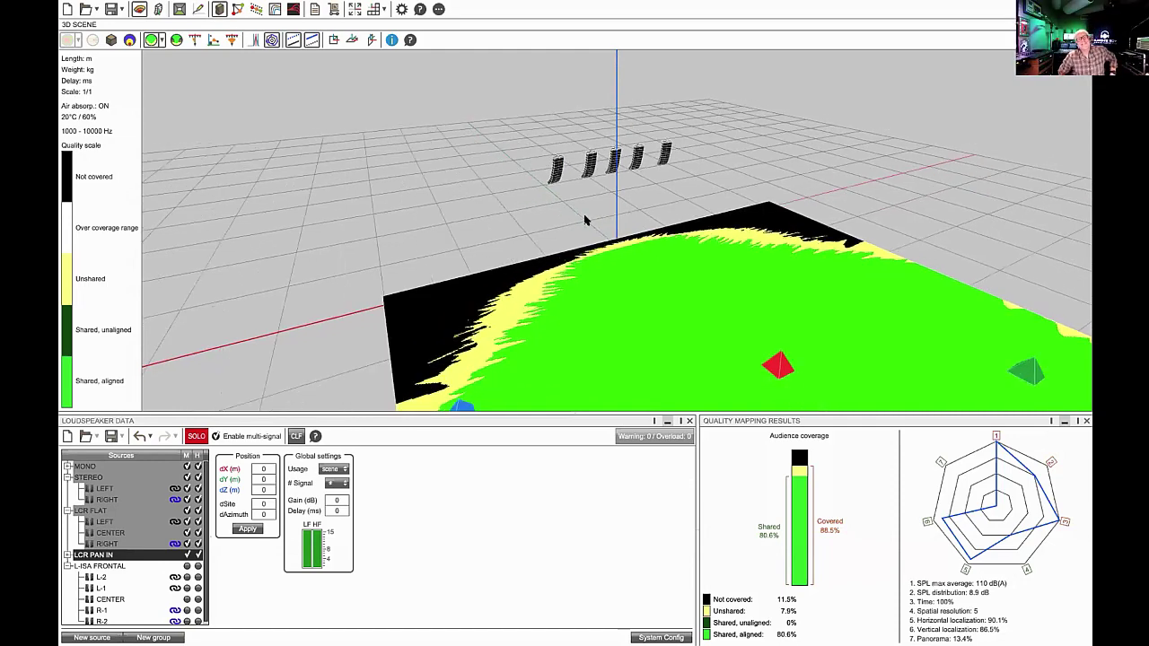
{"action": "right_click_drag", "start_coordinate": [587, 220], "coordinate": [494, 218]}
{"action": "scroll", "coordinate": [523, 214], "scroll_direction": "down", "scroll_amount": 3}
{"action": "left_click_drag", "start_coordinate": [524, 213], "coordinate": [631, 98]}
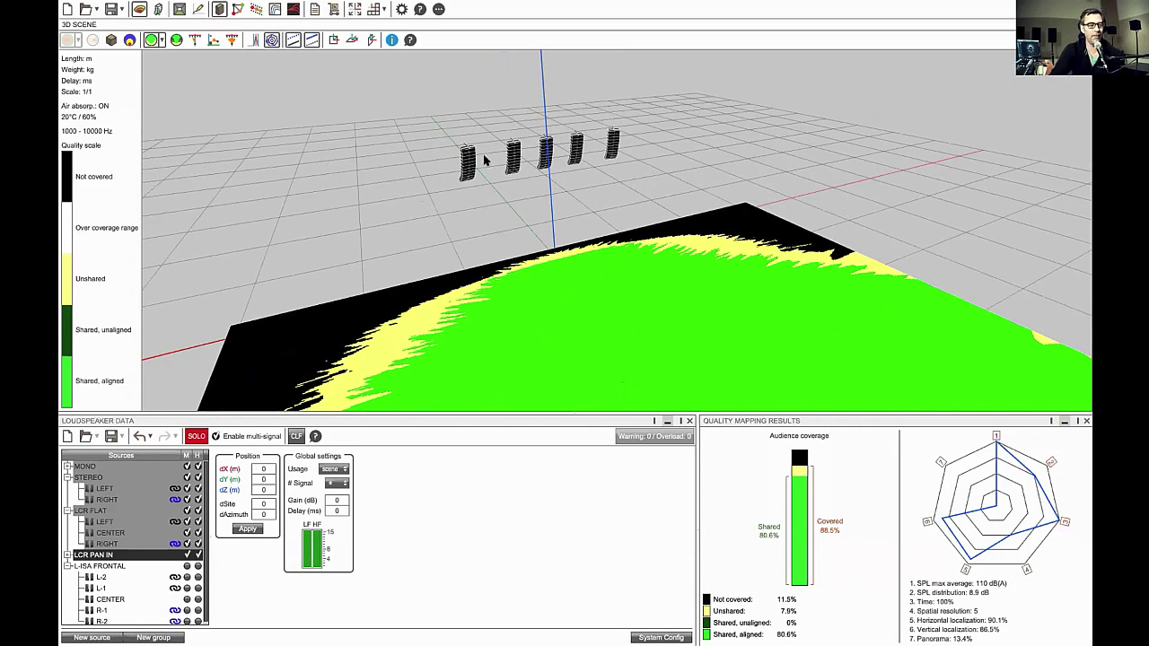
{"action": "scroll", "coordinate": [491, 157], "scroll_direction": "down", "scroll_amount": 4}
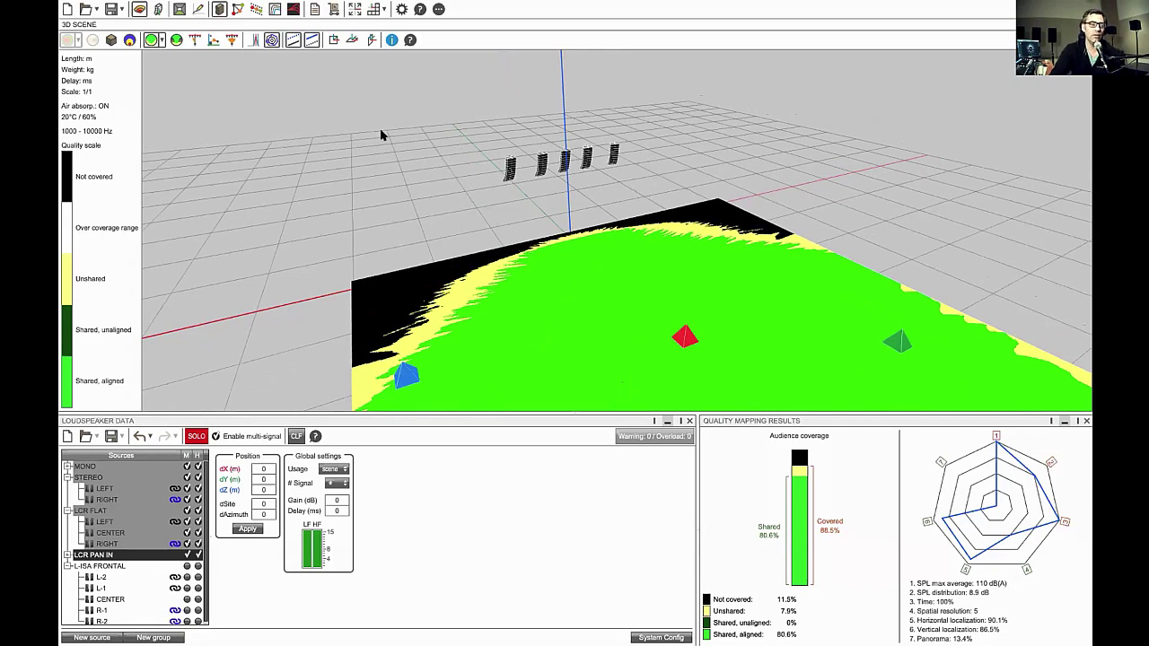
{"action": "scroll", "coordinate": [431, 134], "scroll_direction": "up", "scroll_amount": 8}
{"action": "left_click_drag", "start_coordinate": [490, 180], "coordinate": [539, 207]}
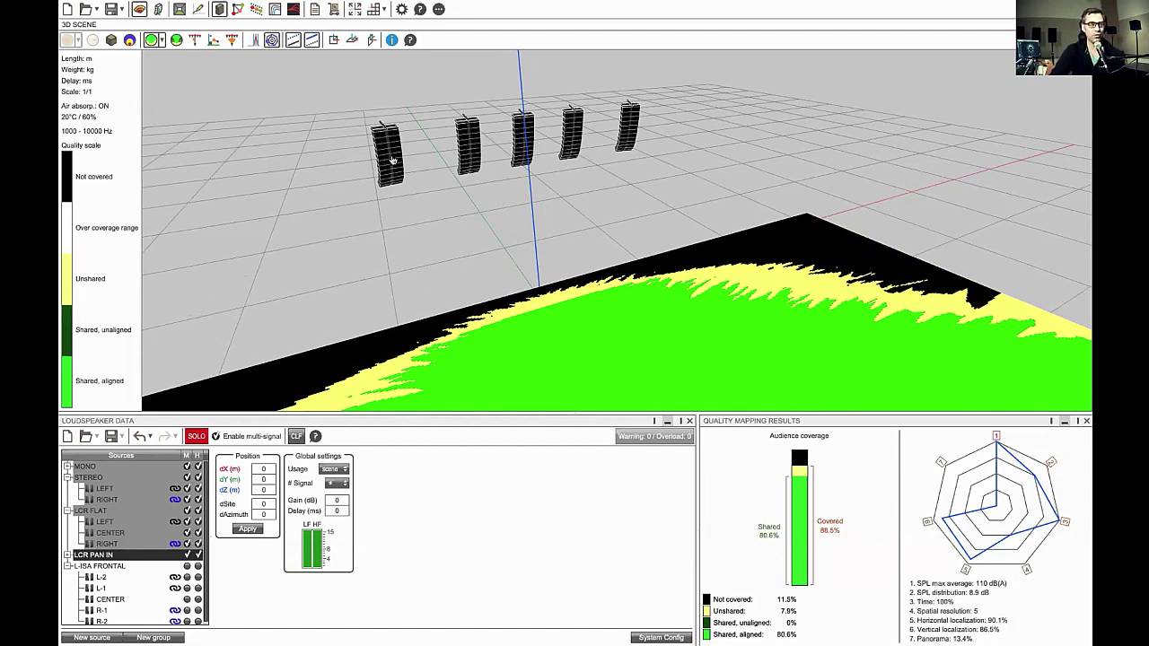
{"action": "scroll", "coordinate": [634, 105], "scroll_direction": "down", "scroll_amount": 2}
{"action": "left_click_drag", "start_coordinate": [635, 107], "coordinate": [781, 155]}
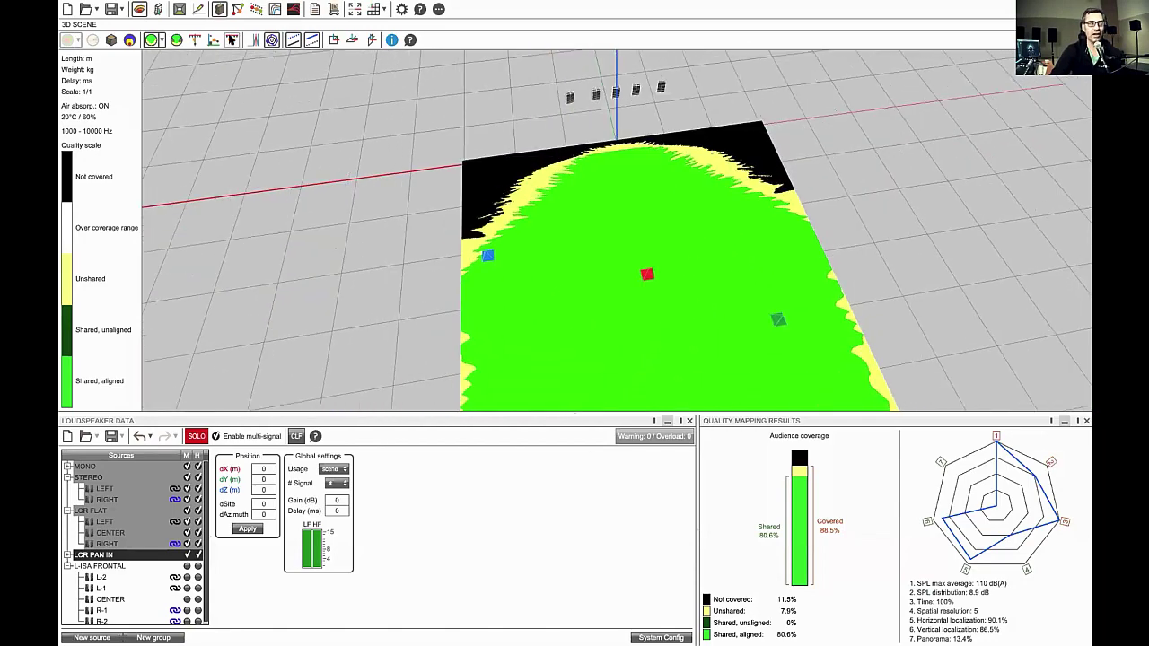
Turn off the quality mapping and examine the L-ISA FRONTAL SPL impact points across the audience area
{"action": "left_click", "coordinate": [150, 42]}
{"action": "right_click_drag", "start_coordinate": [662, 250], "coordinate": [686, 199]}
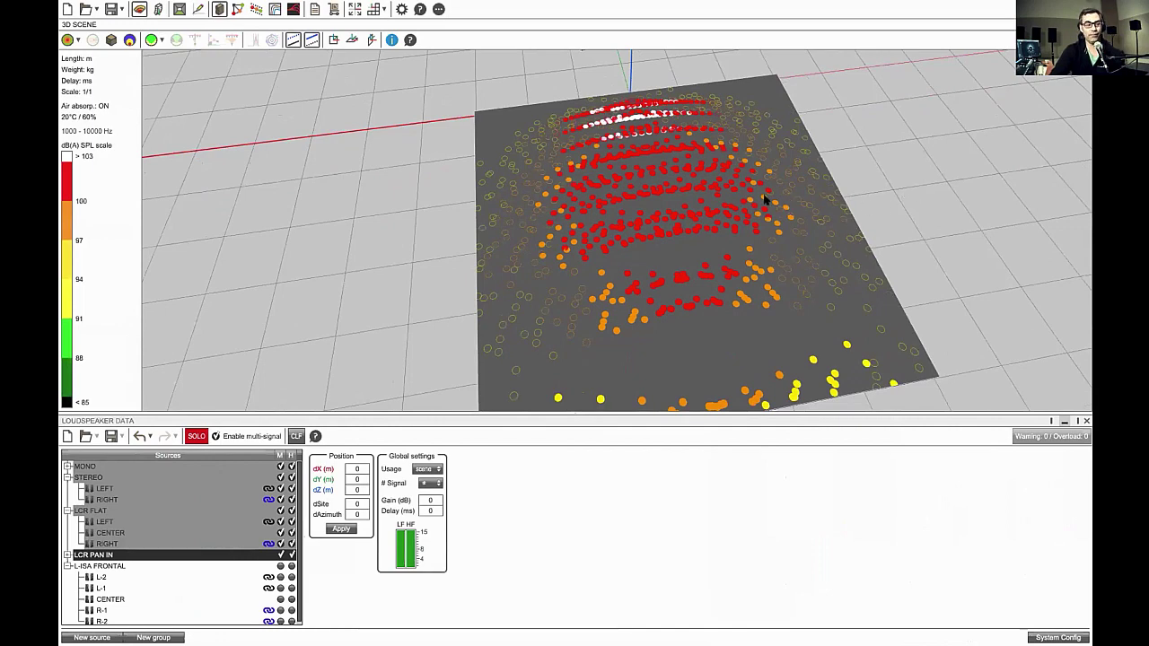
{"action": "scroll", "coordinate": [766, 199], "scroll_direction": "up", "scroll_amount": 1}
{"action": "left_click_drag", "start_coordinate": [766, 202], "coordinate": [727, 253]}
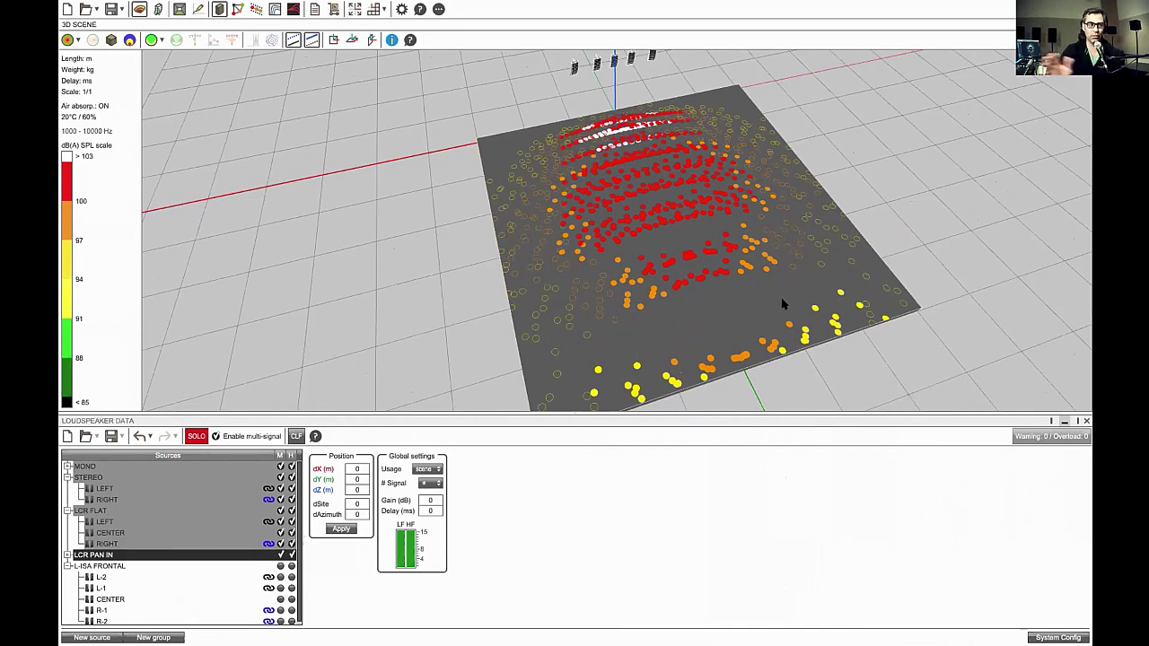
{"action": "right_click_drag", "start_coordinate": [643, 216], "coordinate": [660, 291]}
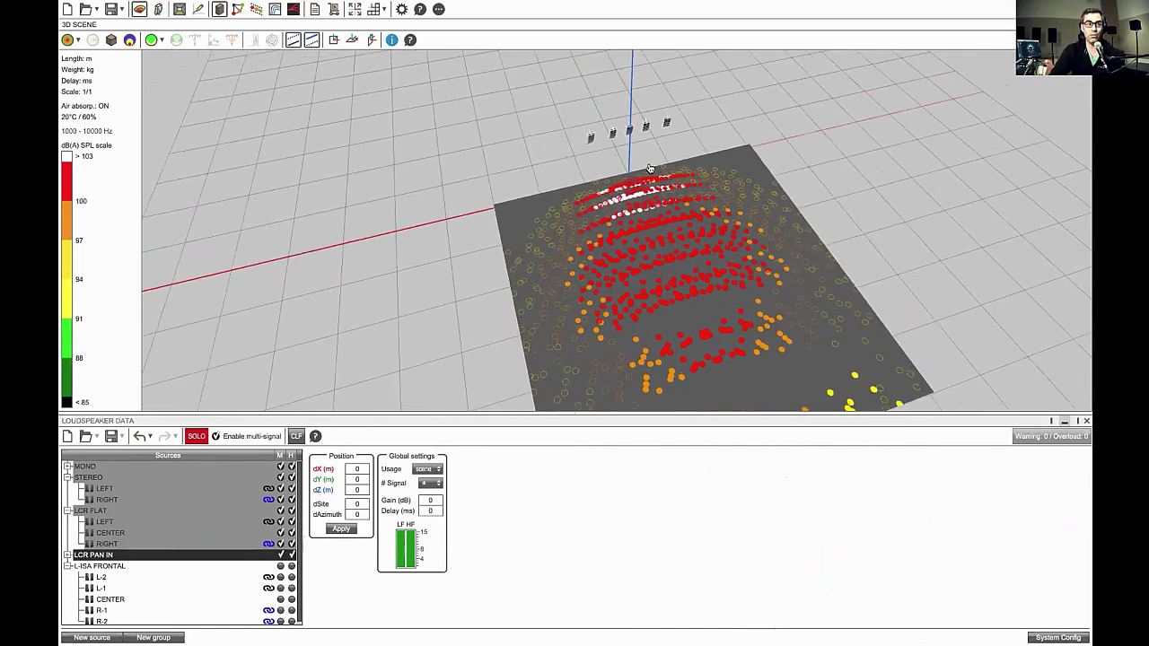
{"action": "scroll", "coordinate": [667, 174], "scroll_direction": "up", "scroll_amount": 5}
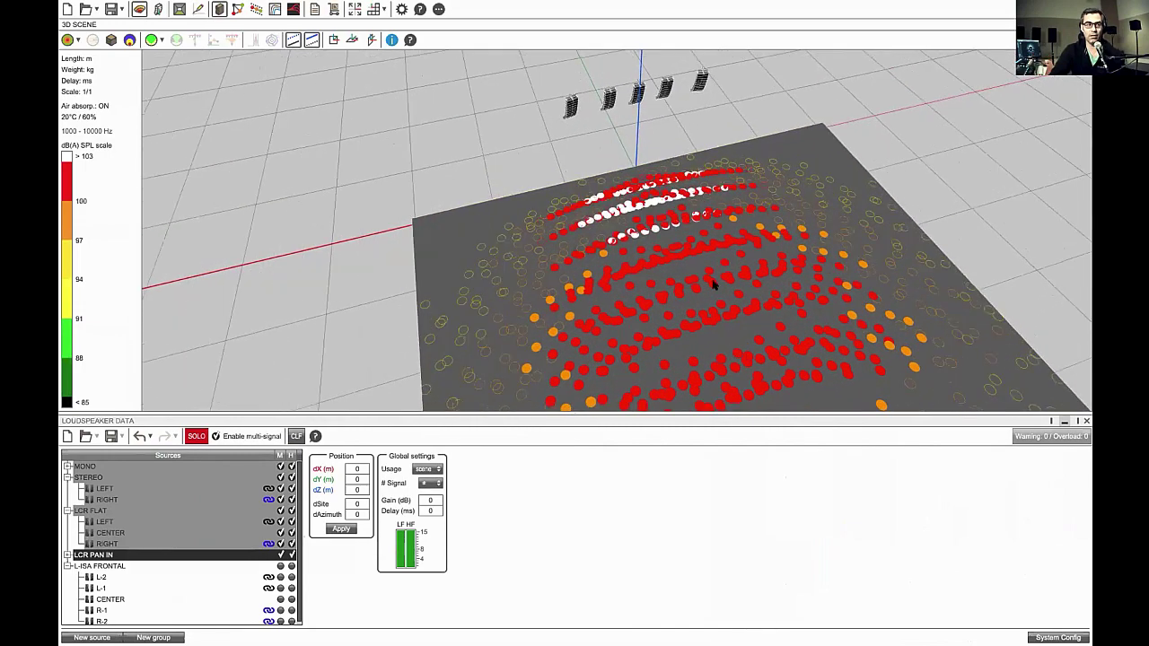
{"action": "scroll", "coordinate": [623, 147], "scroll_direction": "down", "scroll_amount": 2}
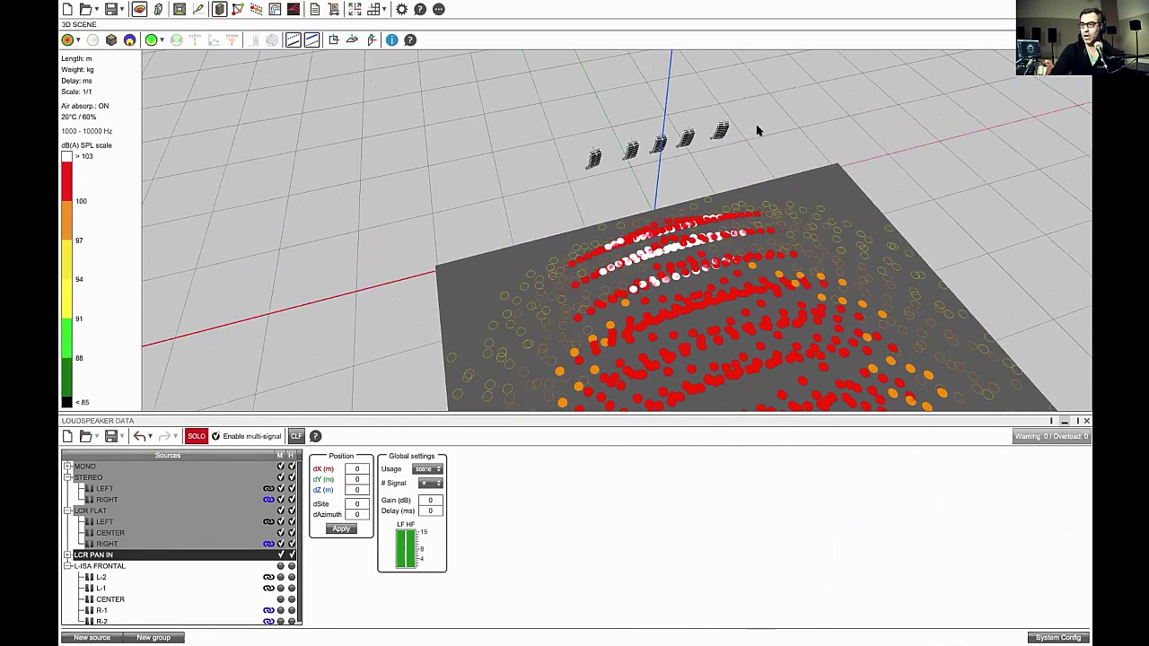
{"action": "scroll", "coordinate": [757, 121], "scroll_direction": "down", "scroll_amount": 5}
{"action": "right_click_drag", "start_coordinate": [600, 283], "coordinate": [634, 165]}
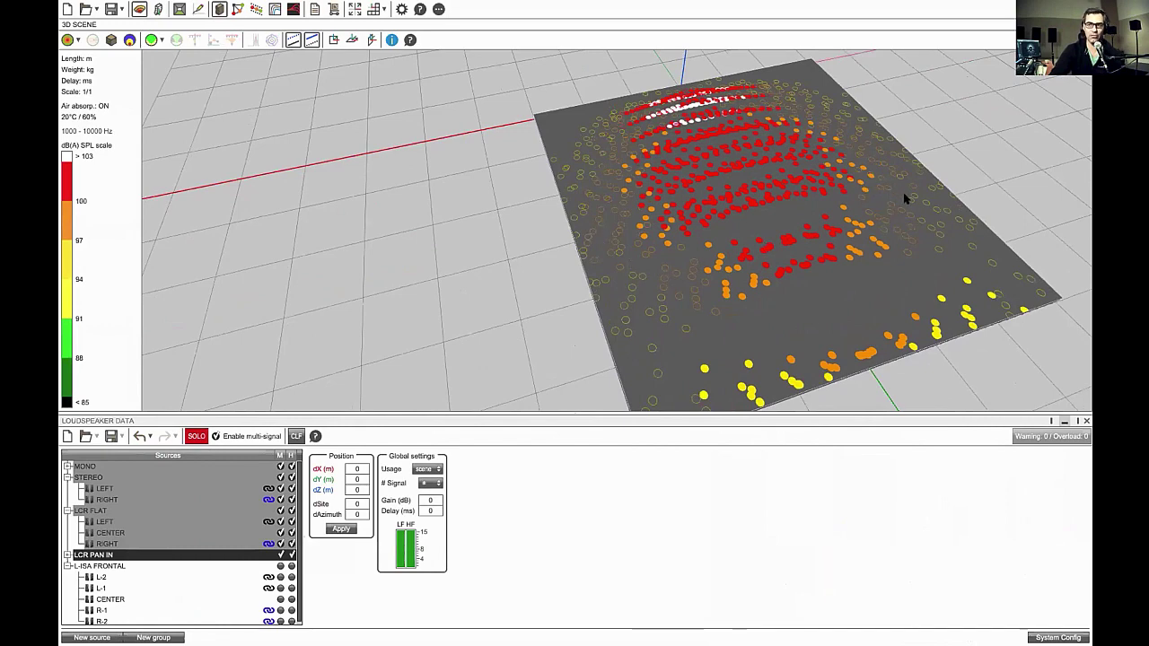
Examine the five L-ISA FRONTAL arrays up close together with their overlapping impact points at the front of the audience
{"action": "left_click_drag", "start_coordinate": [874, 205], "coordinate": [815, 288]}
{"action": "scroll", "coordinate": [820, 275], "scroll_direction": "up", "scroll_amount": 3}
{"action": "right_click_drag", "start_coordinate": [820, 275], "coordinate": [751, 237]}
{"action": "scroll", "coordinate": [696, 144], "scroll_direction": "up", "scroll_amount": 5}
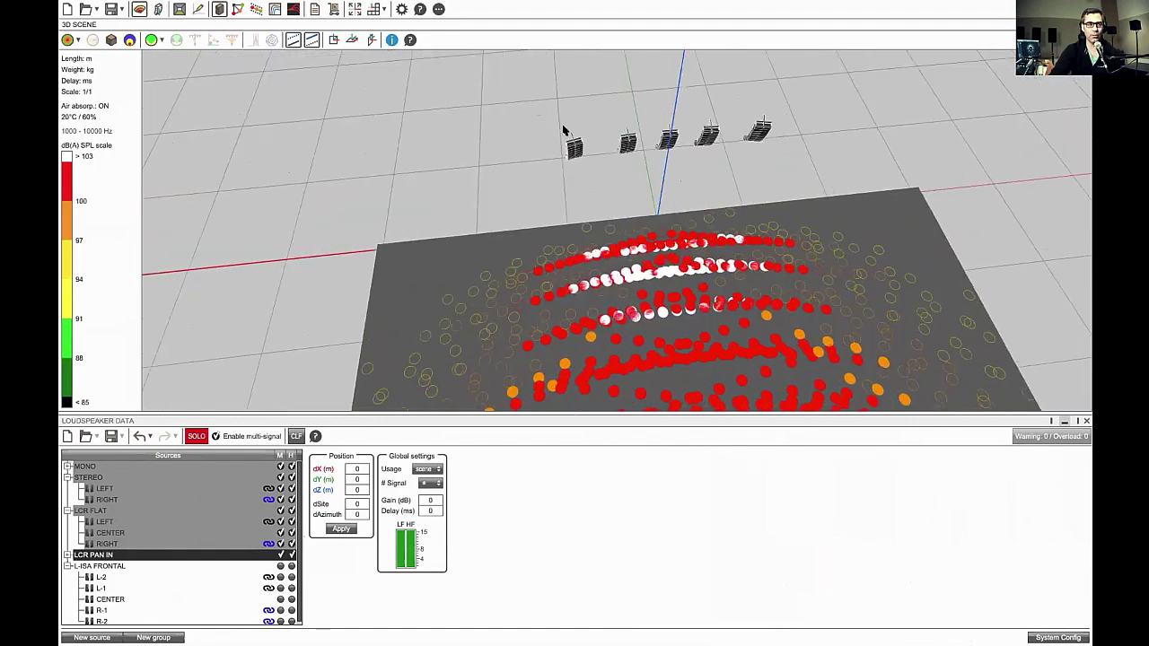
{"action": "left_click_drag", "start_coordinate": [564, 130], "coordinate": [595, 103]}
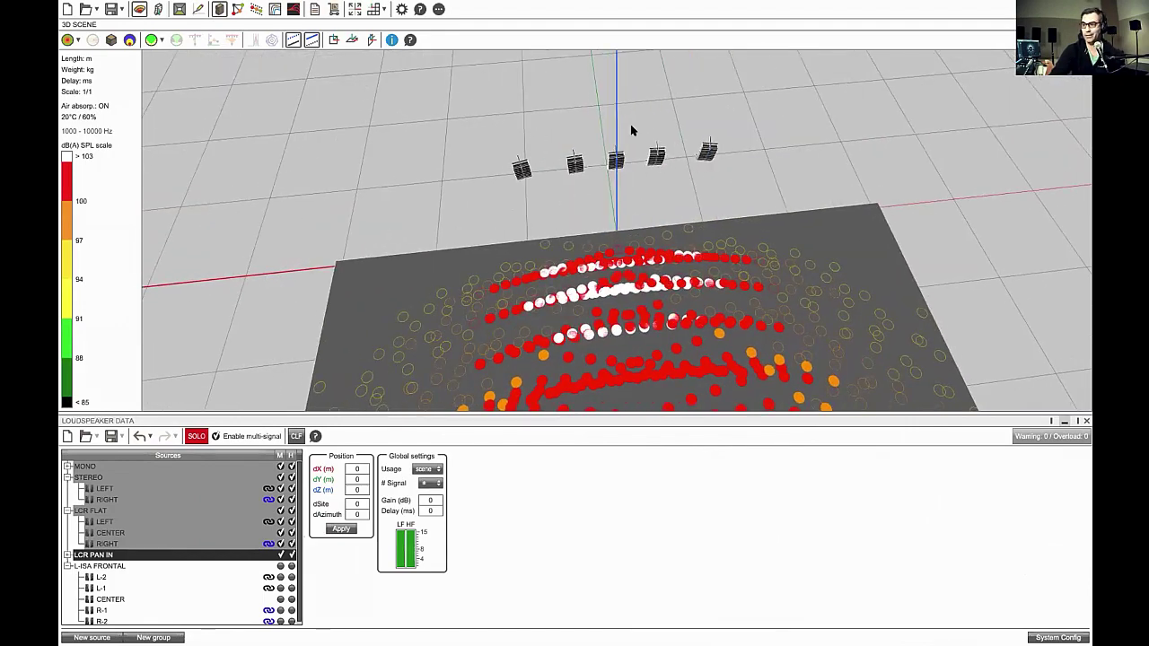
{"action": "left_click_drag", "start_coordinate": [655, 164], "coordinate": [638, 84]}
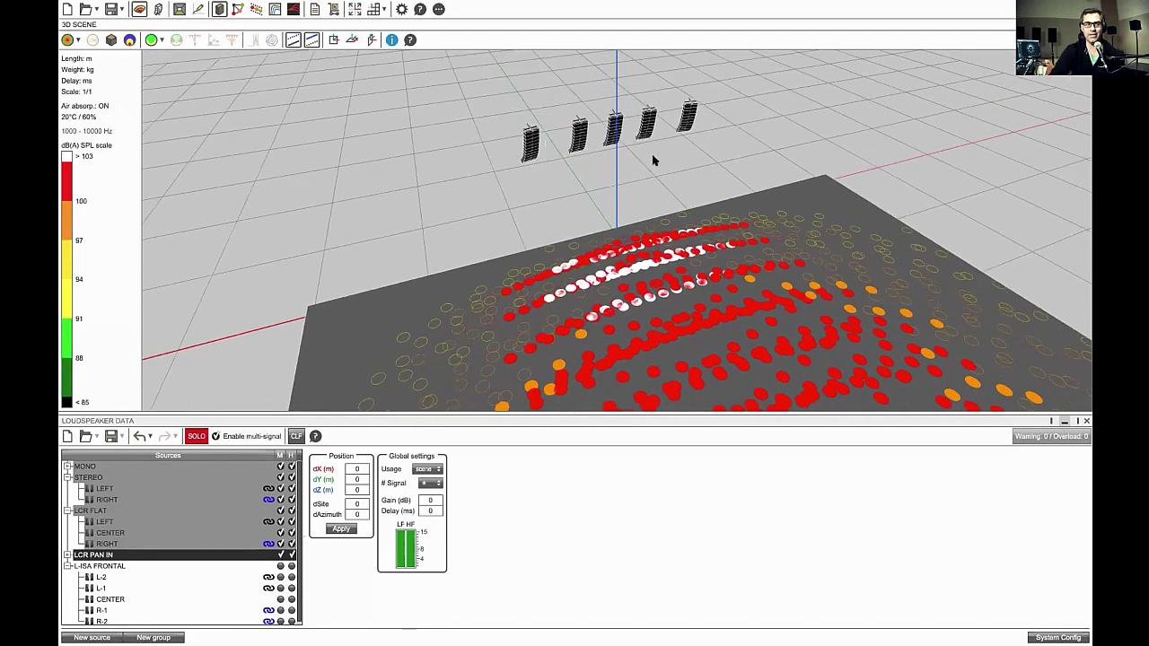
{"action": "left_click_drag", "start_coordinate": [589, 160], "coordinate": [545, 115]}
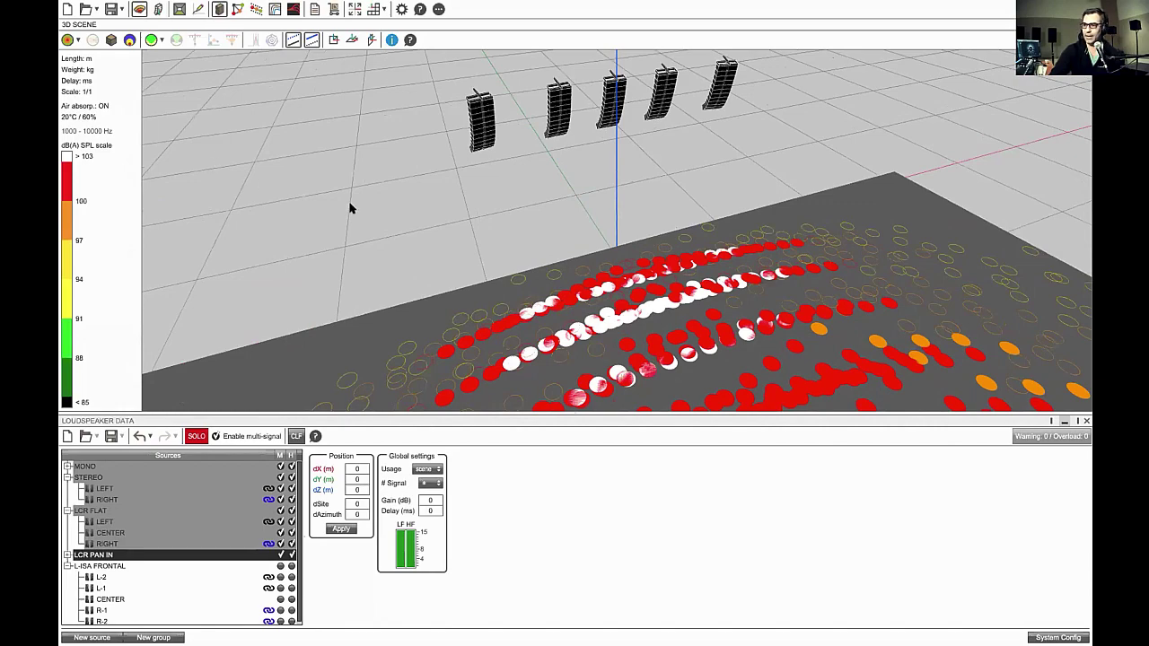
{"action": "scroll", "coordinate": [501, 303], "scroll_direction": "down", "scroll_amount": 3}
{"action": "right_click_drag", "start_coordinate": [500, 286], "coordinate": [509, 278]}
{"action": "left_click_drag", "start_coordinate": [510, 283], "coordinate": [504, 319]}
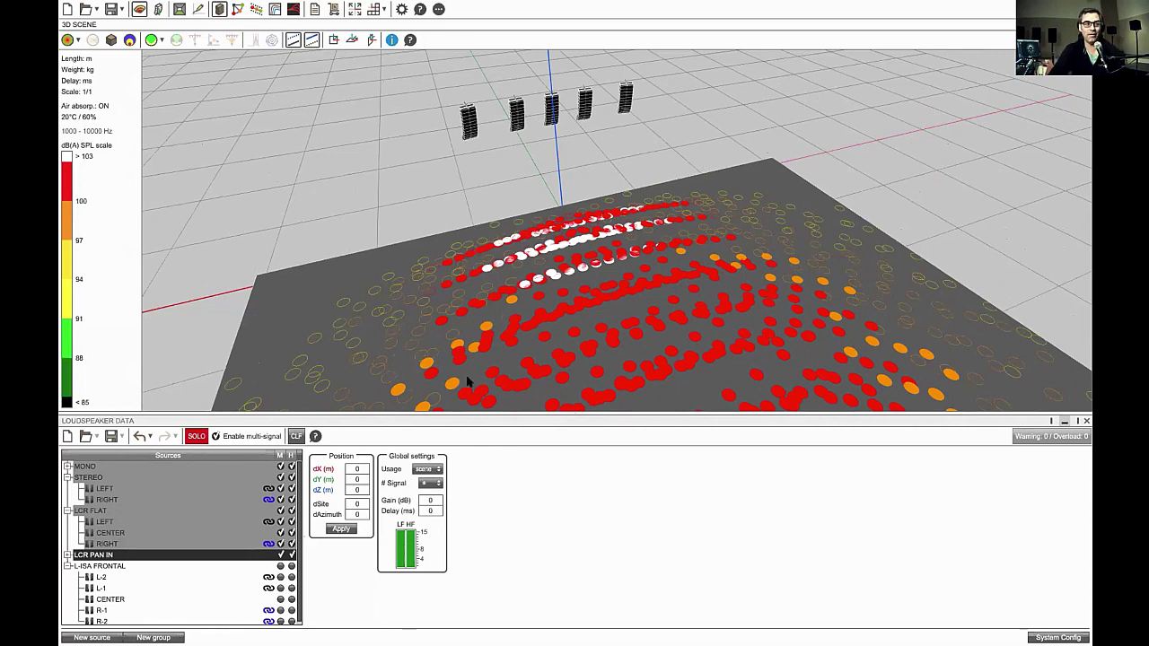
{"action": "middle_click_drag", "start_coordinate": [508, 295], "coordinate": [518, 281]}
{"action": "scroll", "coordinate": [520, 282], "scroll_direction": "down", "scroll_amount": 1}
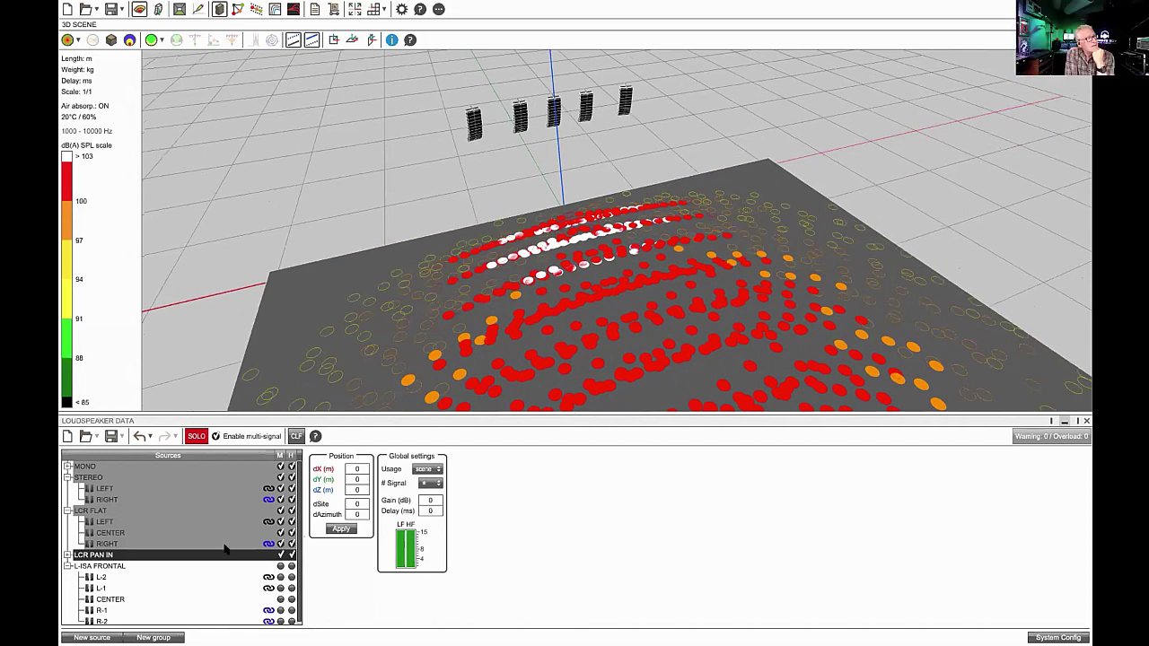
Collapse the STEREO and LCR FLAT source groups, leaving the L-ISA FRONTAL group expanded and selected
{"action": "left_click", "coordinate": [67, 566]}
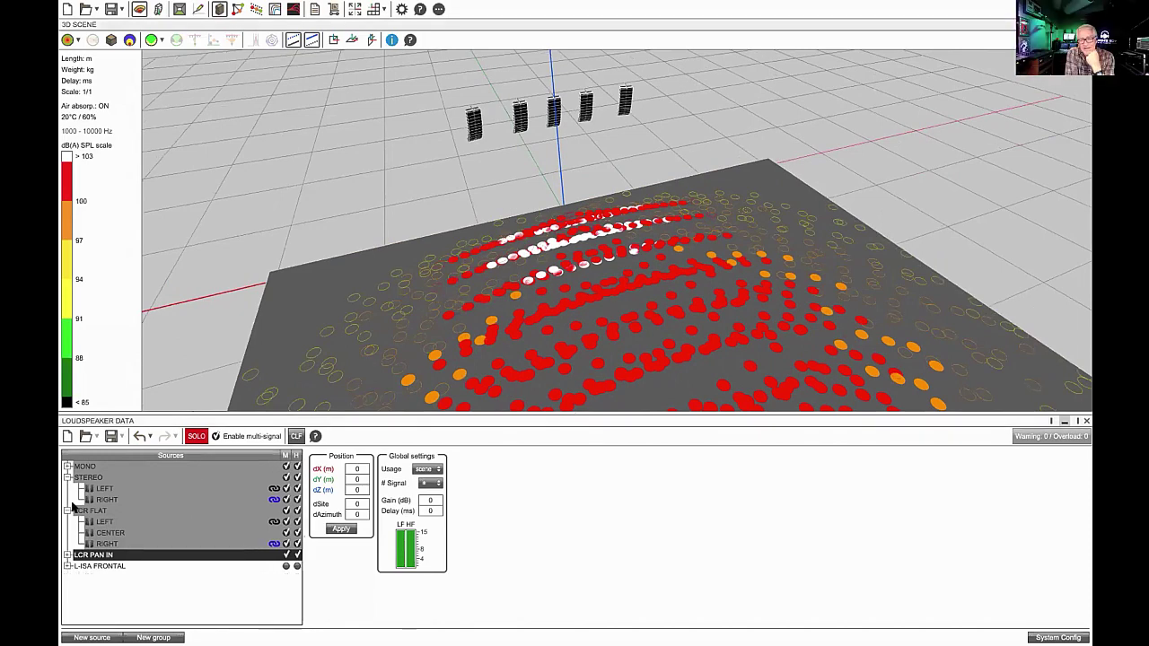
{"action": "left_click", "coordinate": [67, 511]}
{"action": "left_click", "coordinate": [67, 478]}
{"action": "double_click", "coordinate": [77, 511]}
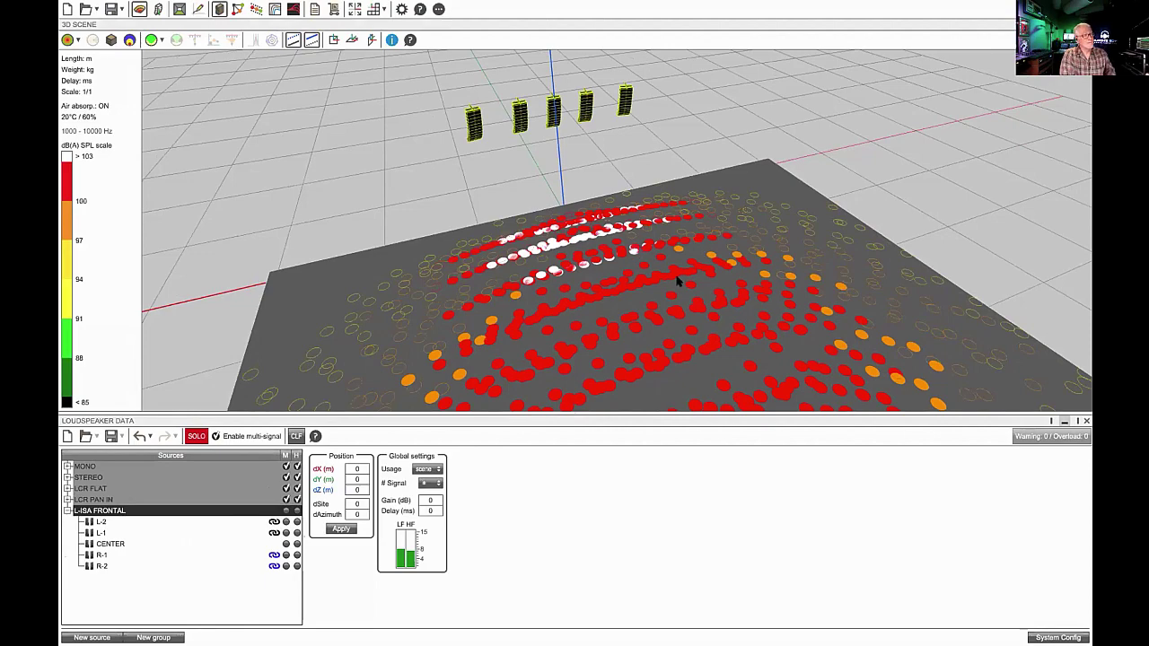
{"action": "key", "text": "ctrl+Left"}
{"action": "left_click_drag", "start_coordinate": [354, 33], "coordinate": [1090, 117]}
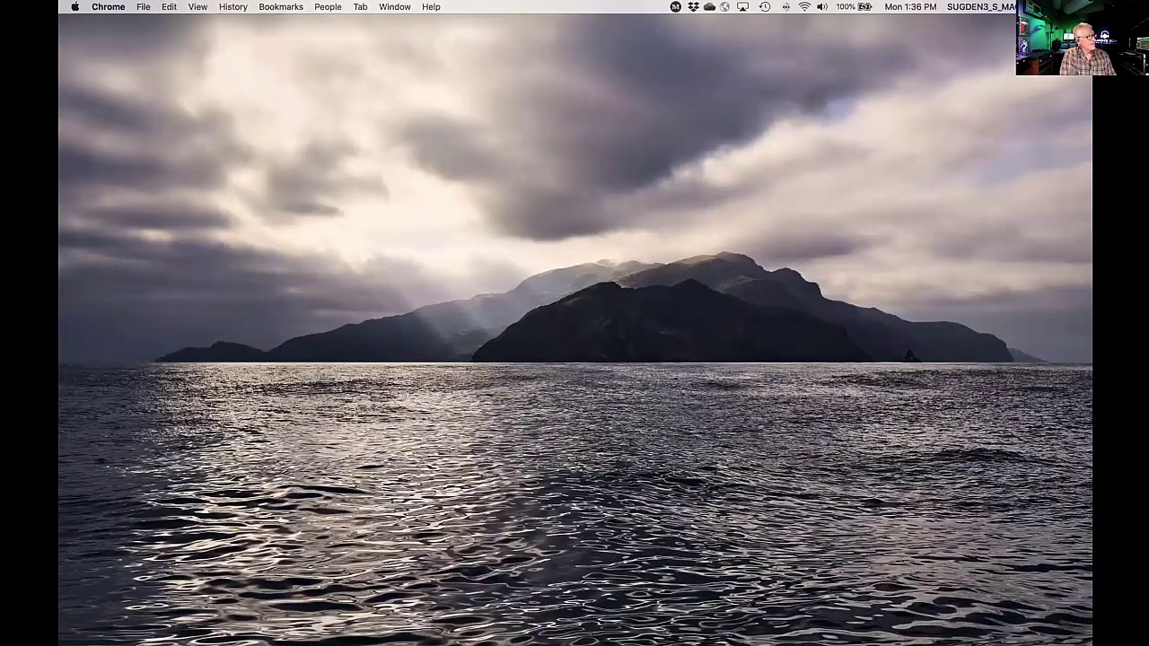
{"action": "key", "text": "super+Tab"}
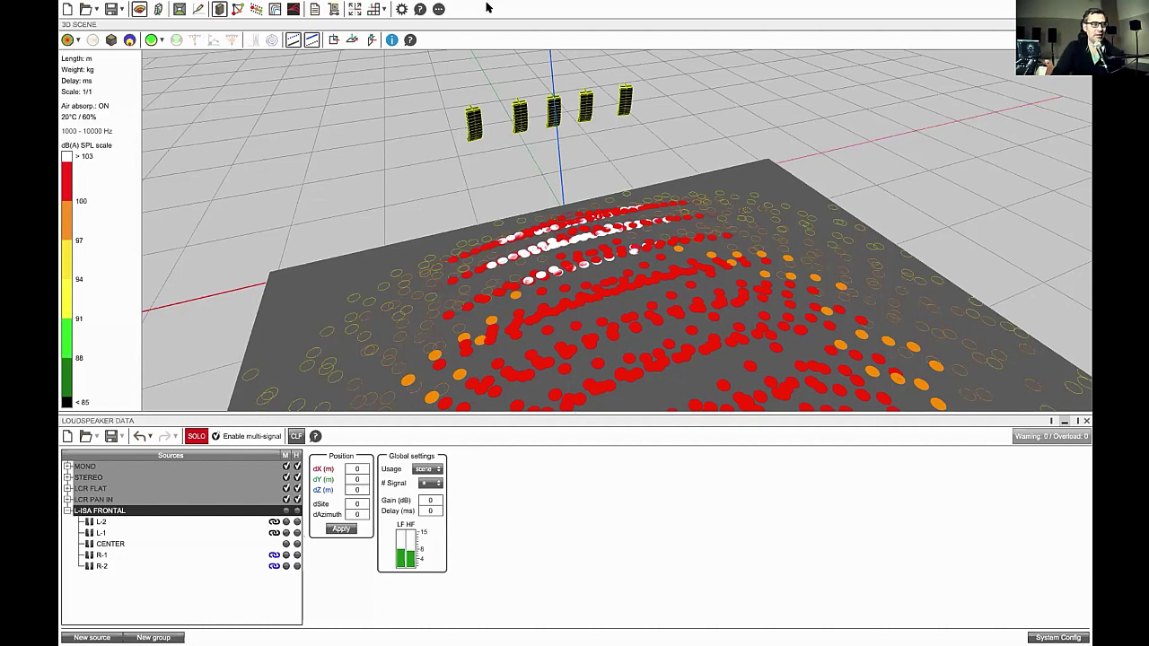
Isolate the CENTER array of L-ISA FRONTAL and inspect its impact points from the side of the audience
{"action": "left_click", "coordinate": [144, 546]}
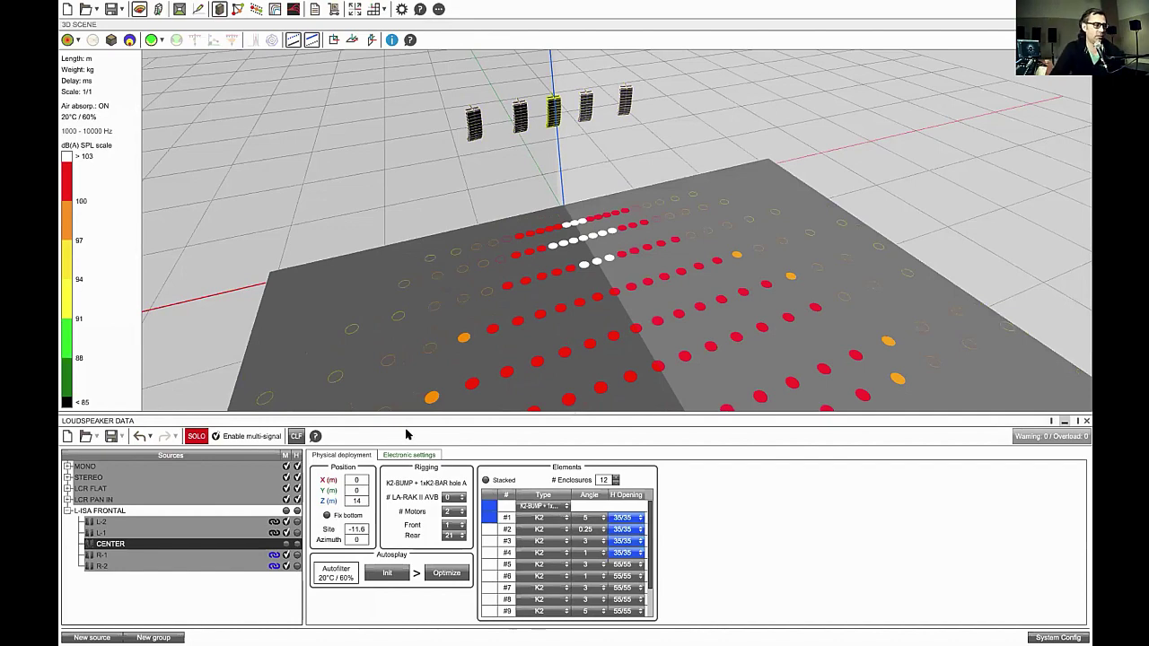
{"action": "left_click_drag", "start_coordinate": [410, 356], "coordinate": [547, 307]}
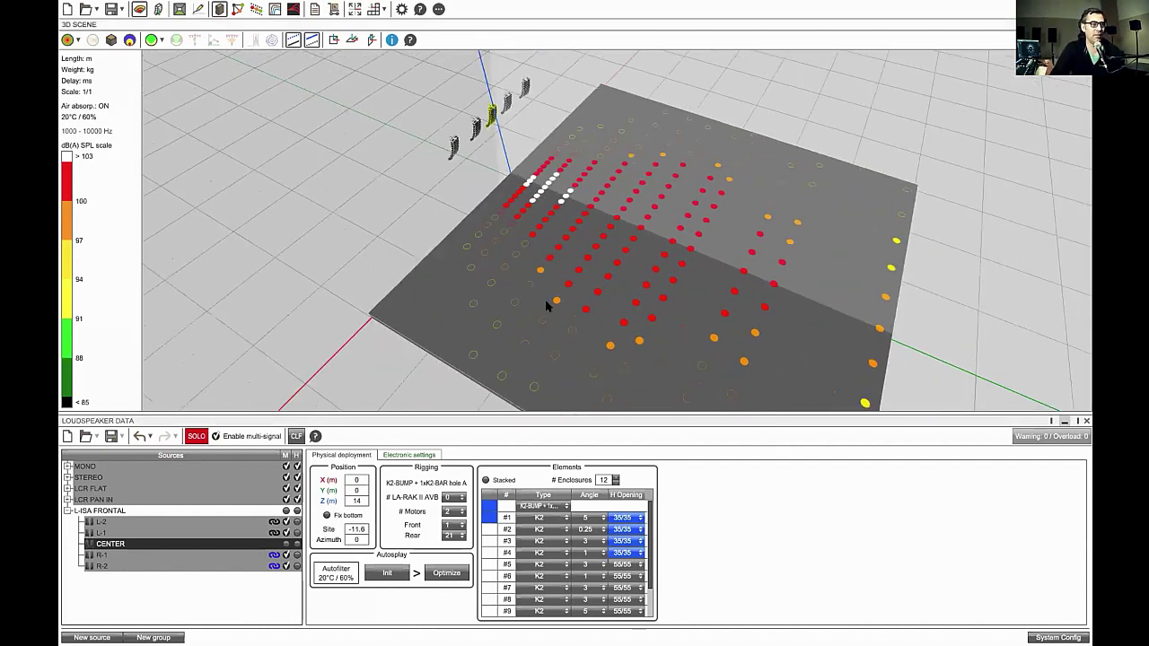
{"action": "left_click_drag", "start_coordinate": [562, 201], "coordinate": [543, 235]}
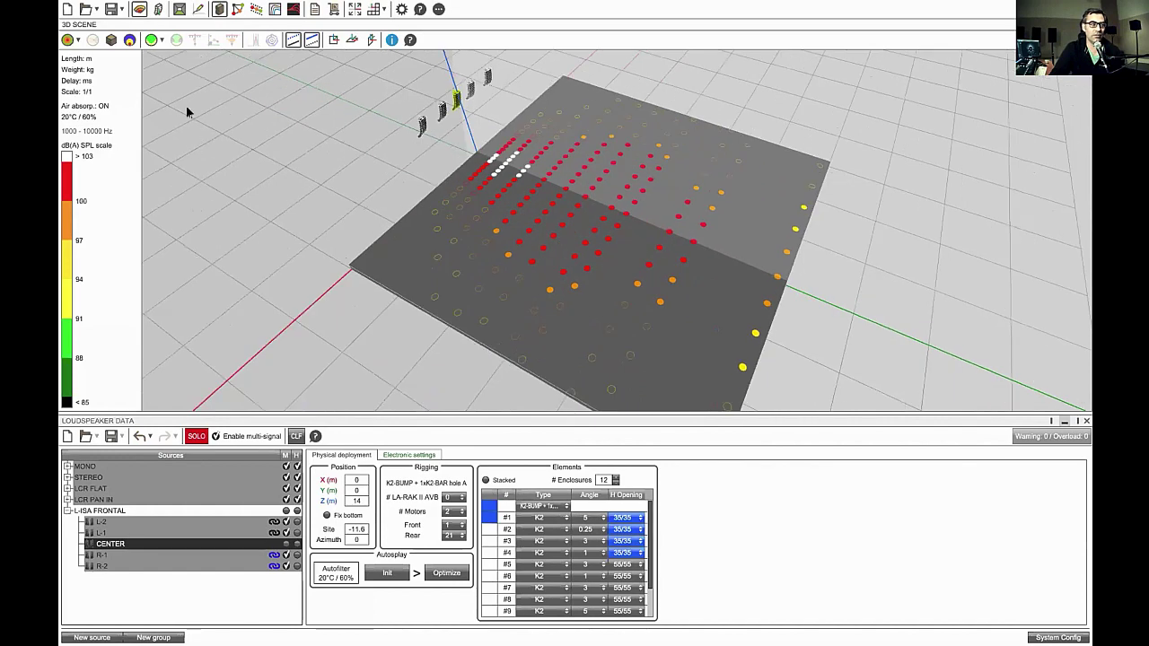
Map the CENTER array's coverage as Covered SPL(A) and read the levels at Probe 1 and Probe 2
{"action": "left_click", "coordinate": [151, 40]}
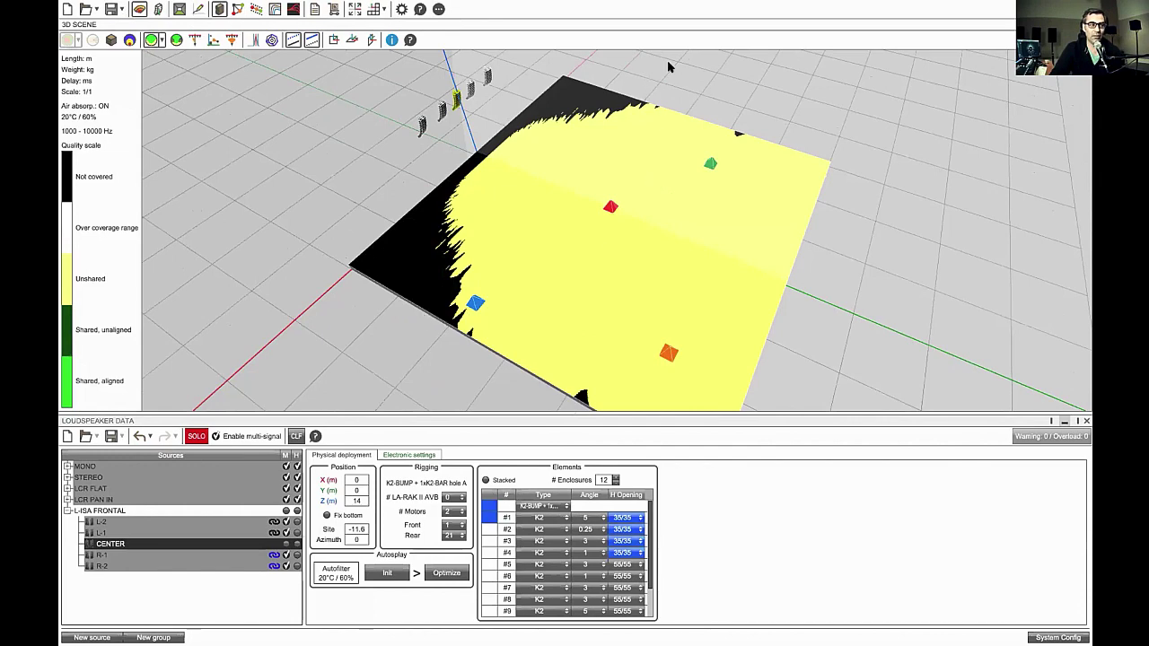
{"action": "left_click", "coordinate": [163, 41]}
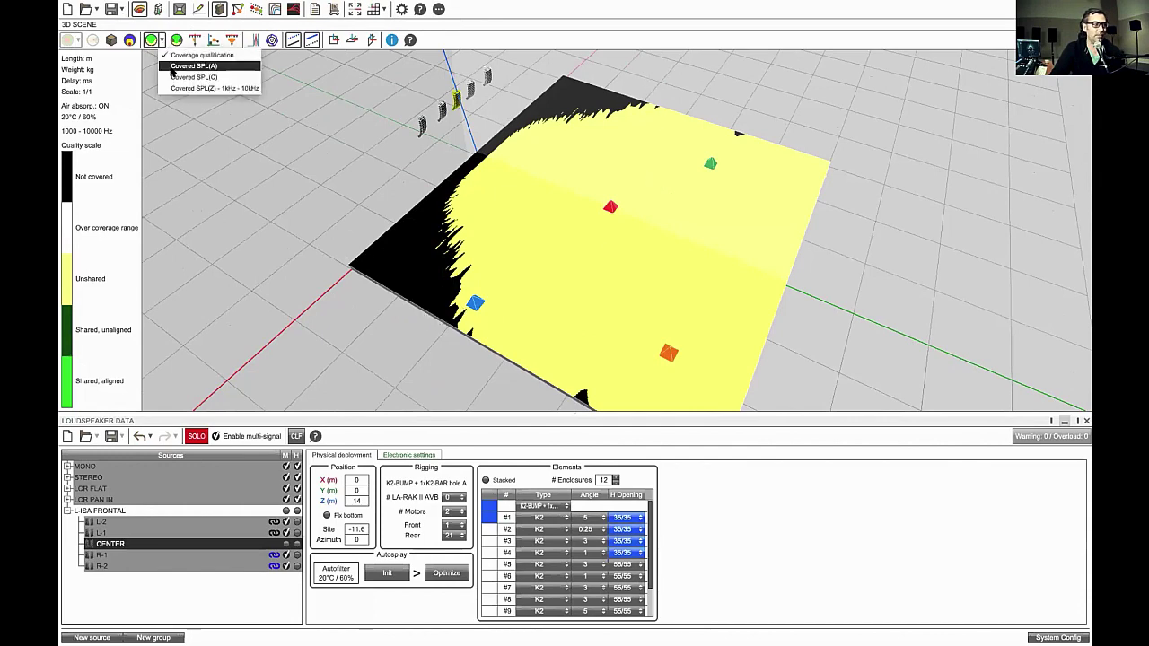
{"action": "left_click", "coordinate": [174, 71]}
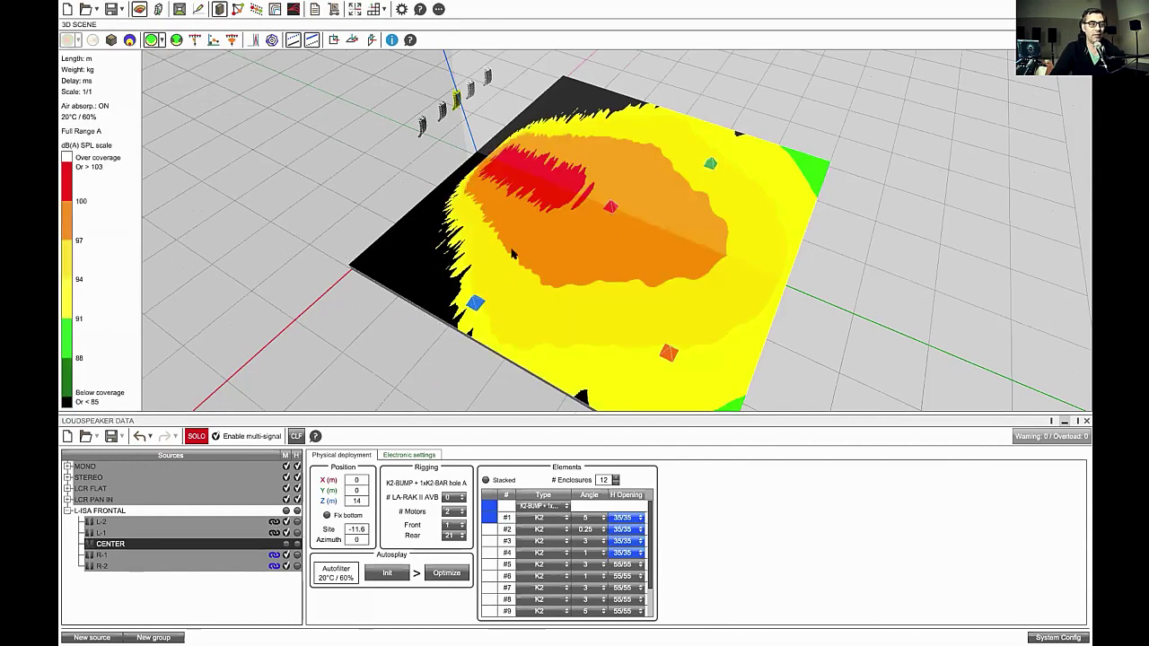
{"action": "mouse_move", "coordinate": [866, 297]}
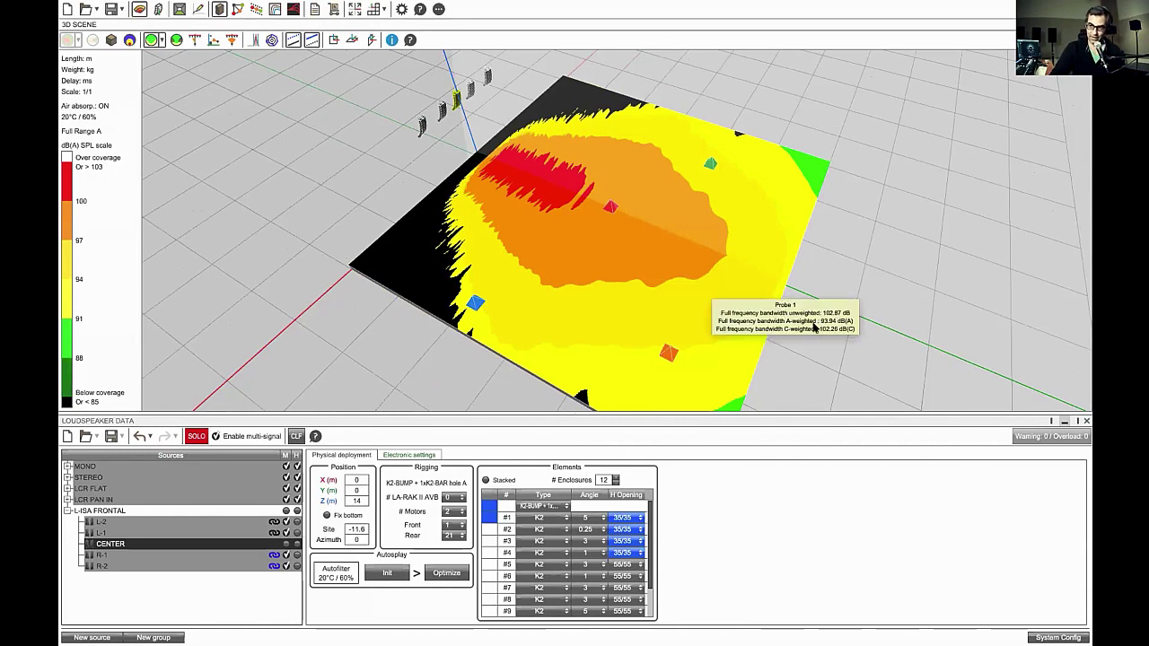
{"action": "mouse_move", "coordinate": [568, 210]}
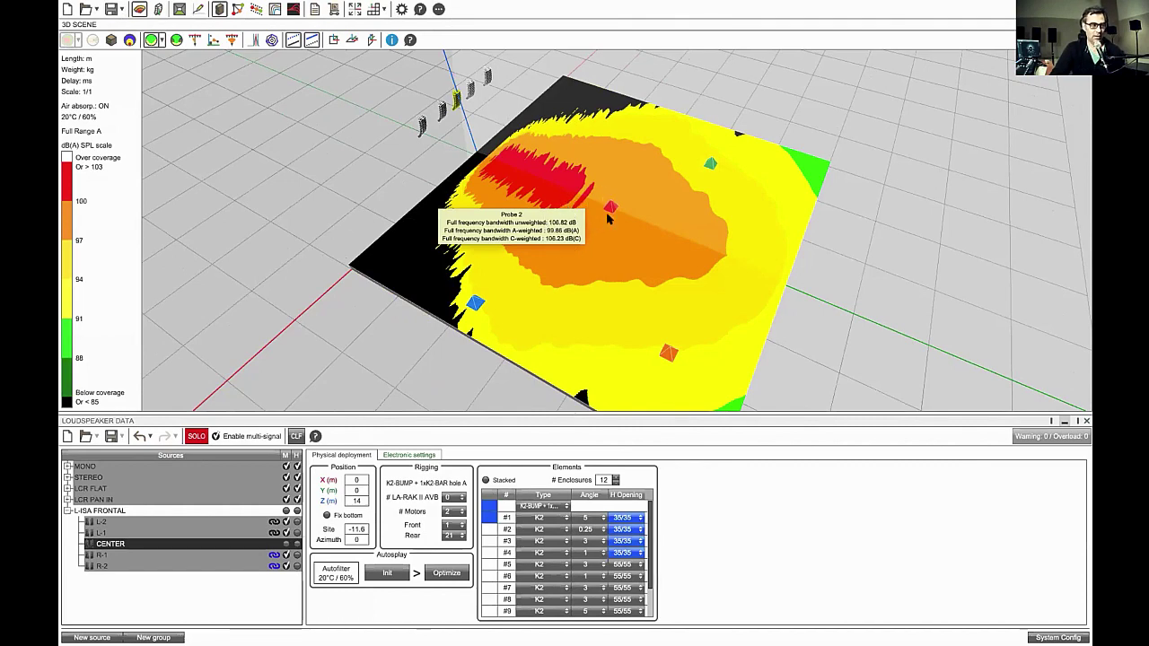
Examine how the CENTER array's covered SPL(A) zones spread across the audience relative to the probes and the arrays
{"action": "scroll", "coordinate": [387, 218], "scroll_direction": "up", "scroll_amount": 2}
{"action": "right_click_drag", "start_coordinate": [387, 218], "coordinate": [453, 197]}
{"action": "left_click_drag", "start_coordinate": [493, 226], "coordinate": [588, 213]}
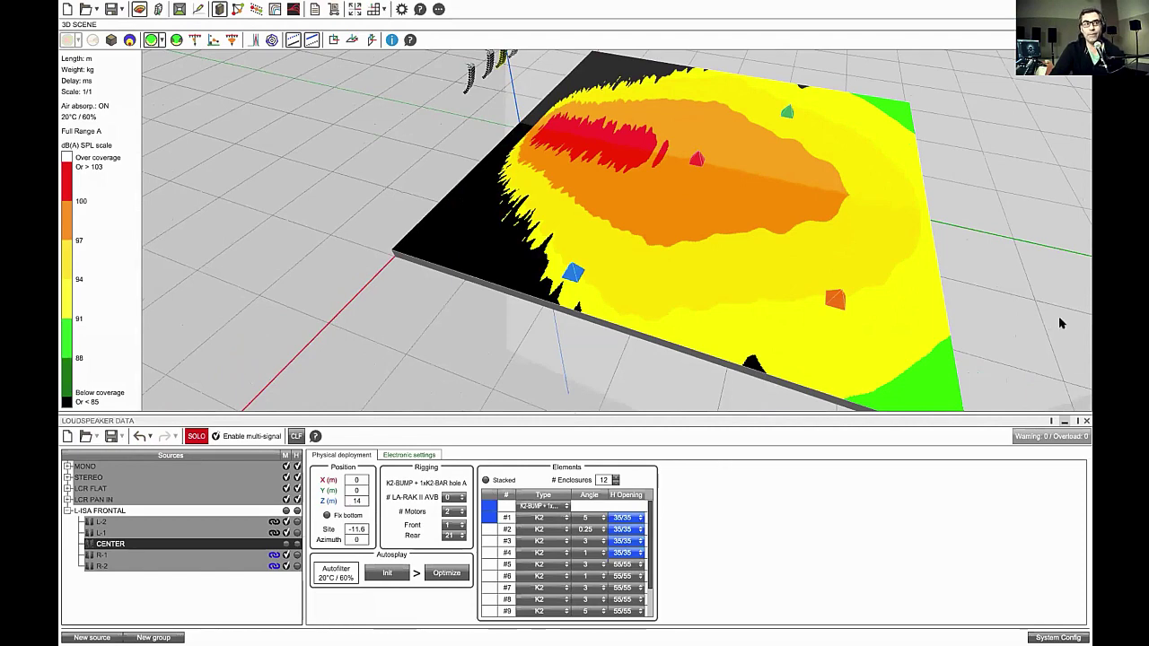
{"action": "right_click_drag", "start_coordinate": [1019, 327], "coordinate": [993, 335]}
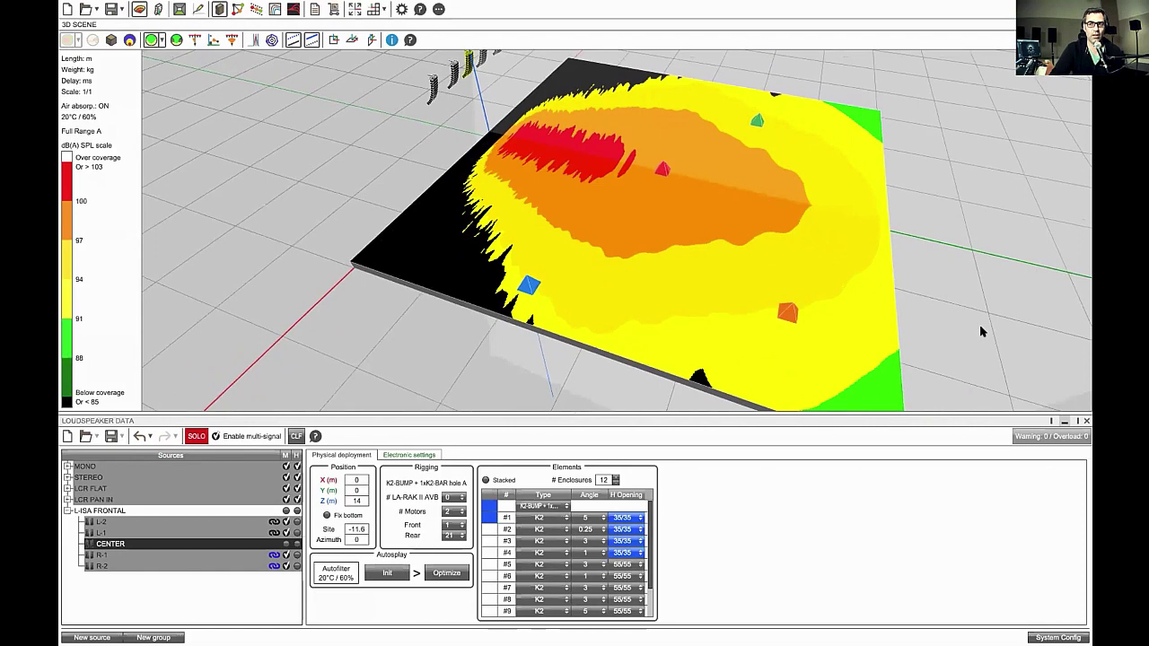
{"action": "left_click_drag", "start_coordinate": [980, 329], "coordinate": [892, 300]}
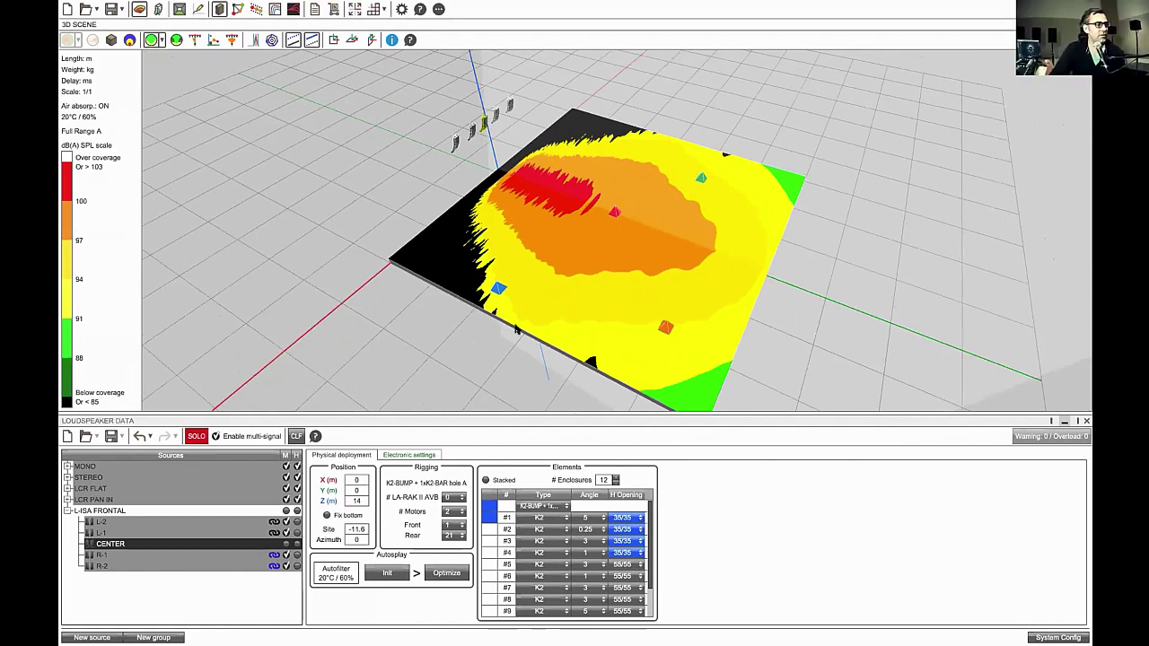
{"action": "scroll", "coordinate": [519, 325], "scroll_direction": "up", "scroll_amount": 3}
{"action": "scroll", "coordinate": [518, 325], "scroll_direction": "up", "scroll_amount": 3}
{"action": "middle_click_drag", "start_coordinate": [523, 323], "coordinate": [548, 292]}
{"action": "middle_click_drag", "start_coordinate": [567, 99], "coordinate": [580, 130]}
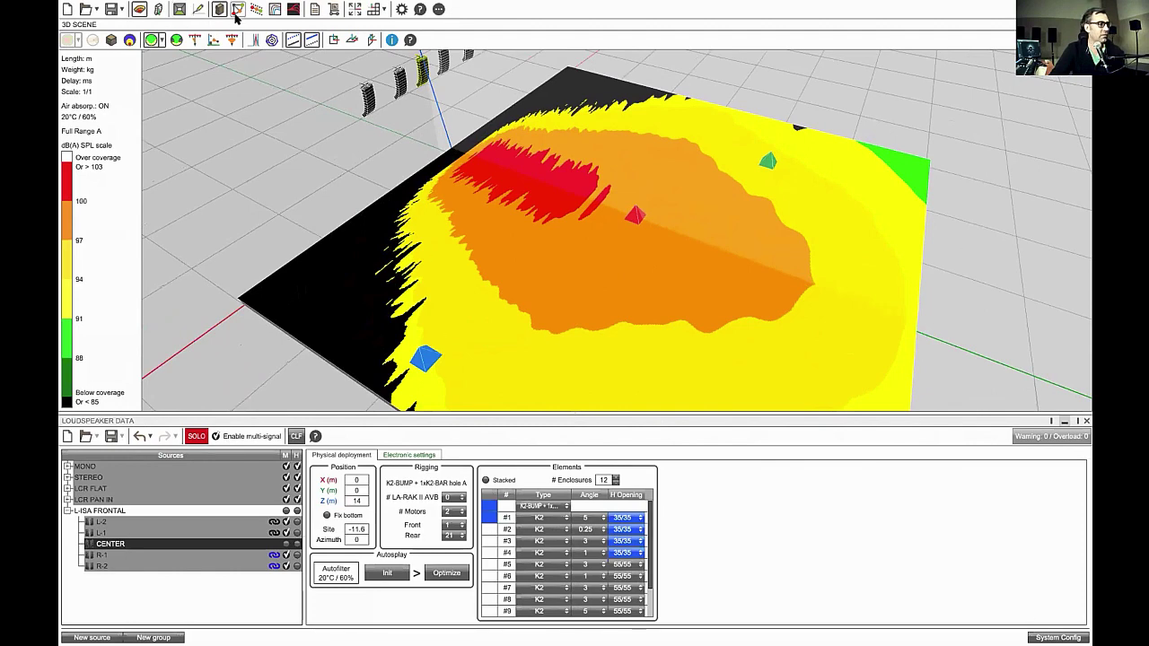
Show the frequency response of the CENTER array at the probes and place it clear of the SPL map
{"action": "left_click", "coordinate": [274, 9]}
{"action": "left_click_drag", "start_coordinate": [616, 231], "coordinate": [1002, 232]}
{"action": "right_click_drag", "start_coordinate": [702, 319], "coordinate": [613, 314]}
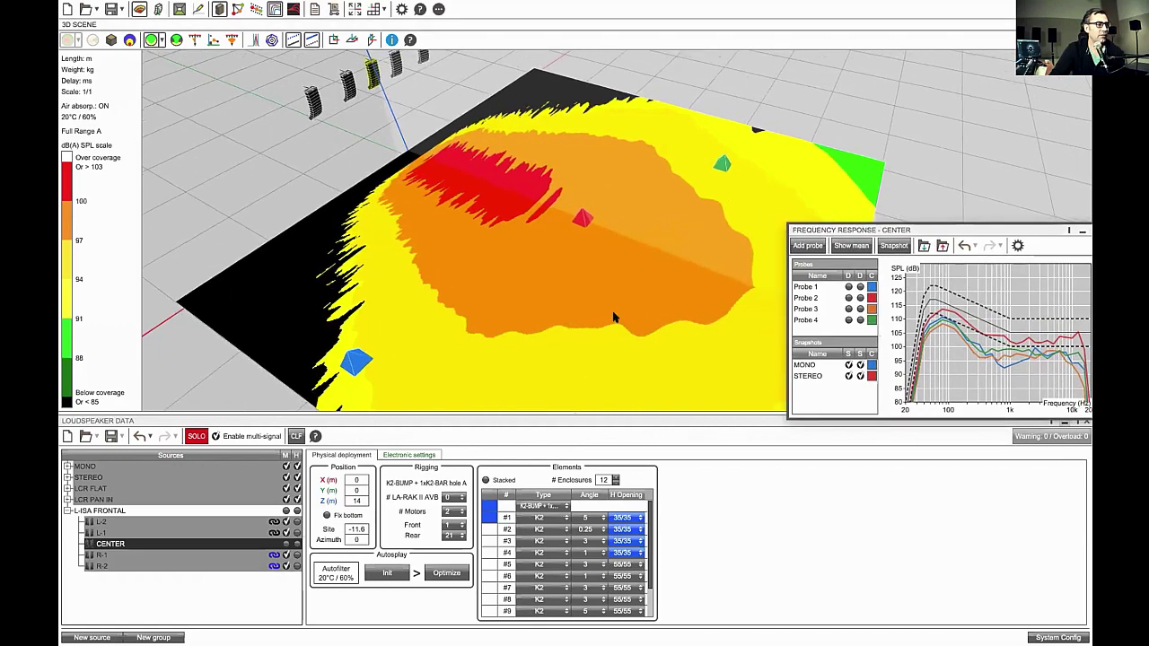
Map the whole L-ISA FRONTAL group and set the maximum renderable SPL to 110 dB
{"action": "left_click", "coordinate": [222, 512]}
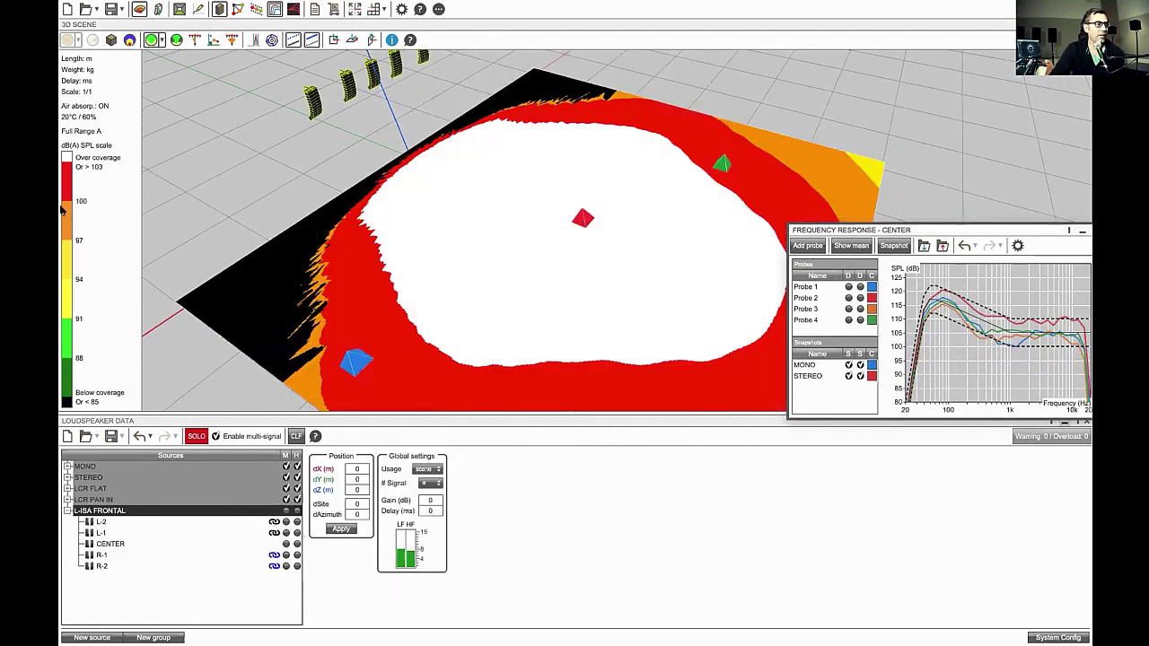
{"action": "left_click", "coordinate": [91, 150]}
{"action": "left_click", "coordinate": [685, 270]}
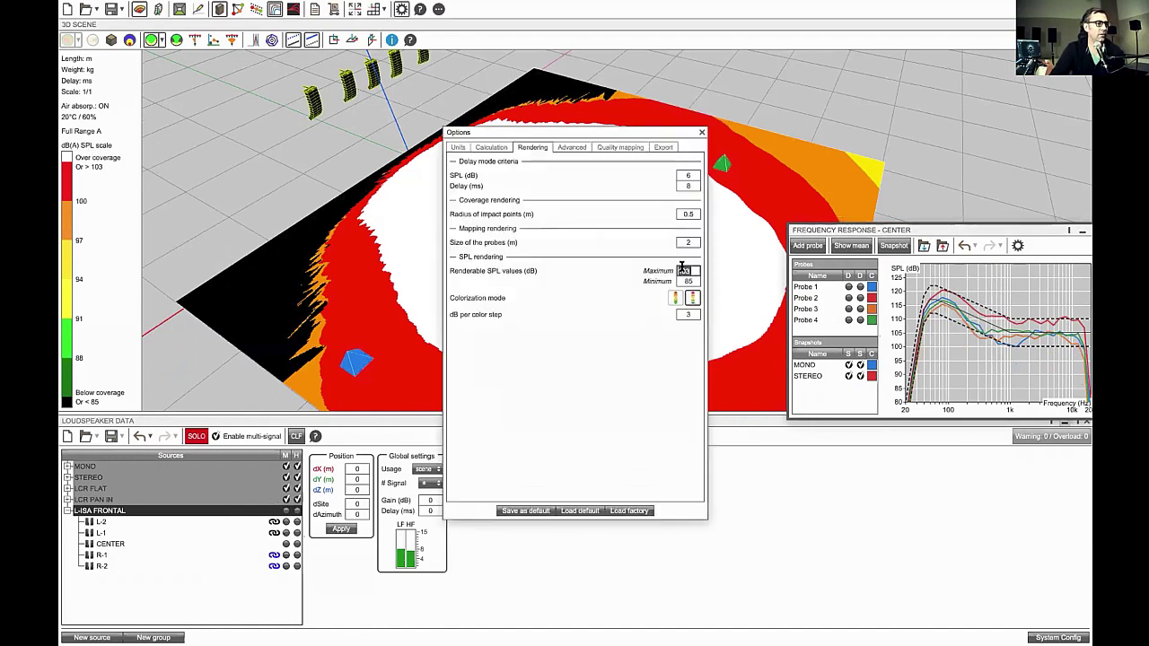
{"action": "type", "text": "110"}
{"action": "key", "text": "Return"}
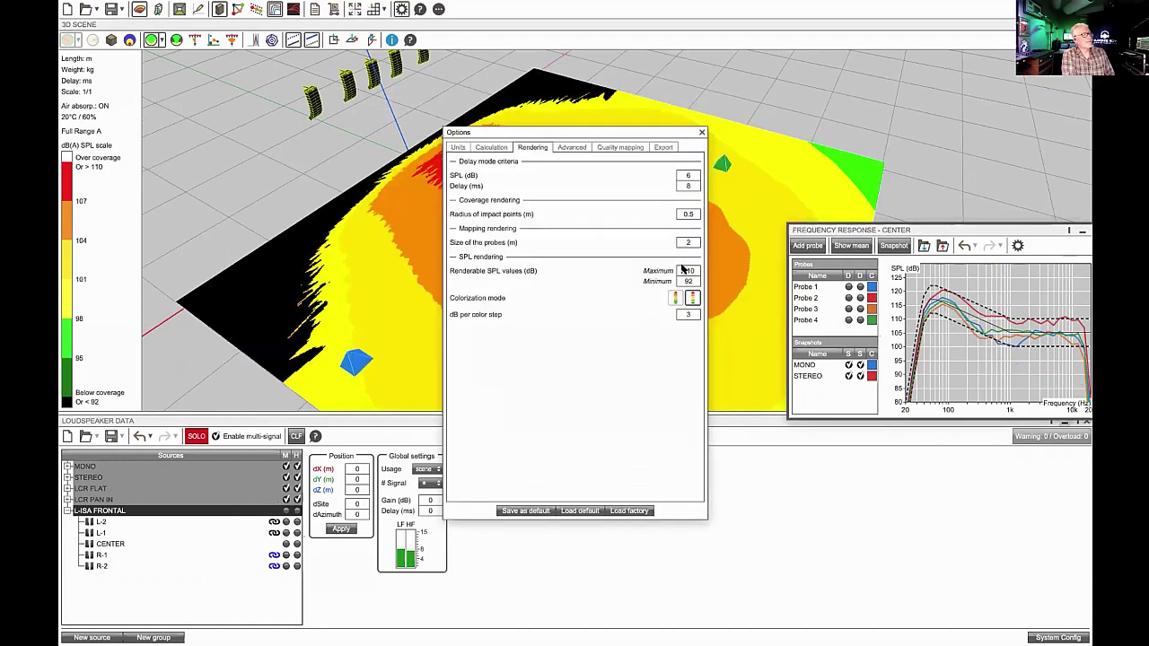
{"action": "left_click", "coordinate": [699, 133]}
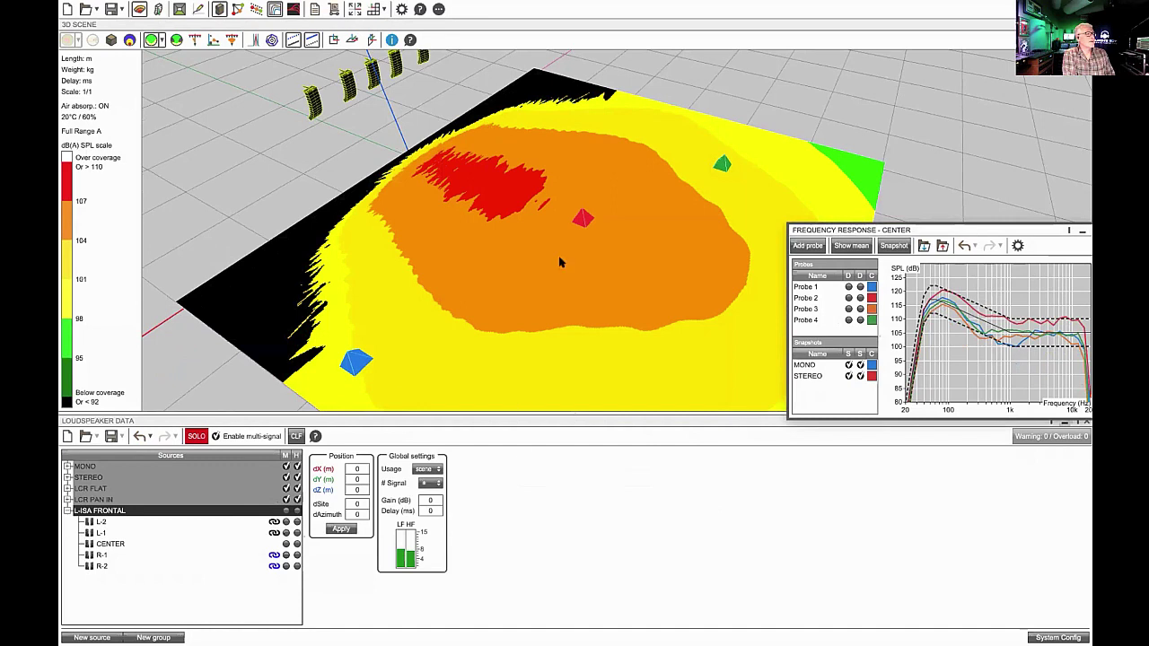
Shift Probe 2 slightly within the audience area and read its full-bandwidth levels for the L-ISA FRONTAL group
{"action": "left_click", "coordinate": [585, 222]}
{"action": "mouse_move", "coordinate": [585, 222]}
{"action": "left_mouse_down"}
{"action": "mouse_move", "coordinate": [576, 254]}
{"action": "mouse_move", "coordinate": [467, 354]}
{"action": "mouse_move", "coordinate": [392, 395]}
{"action": "mouse_move", "coordinate": [548, 269]}
{"action": "mouse_move", "coordinate": [644, 144]}
{"action": "mouse_move", "coordinate": [566, 253]}
{"action": "mouse_move", "coordinate": [581, 228]}
{"action": "left_mouse_up"}
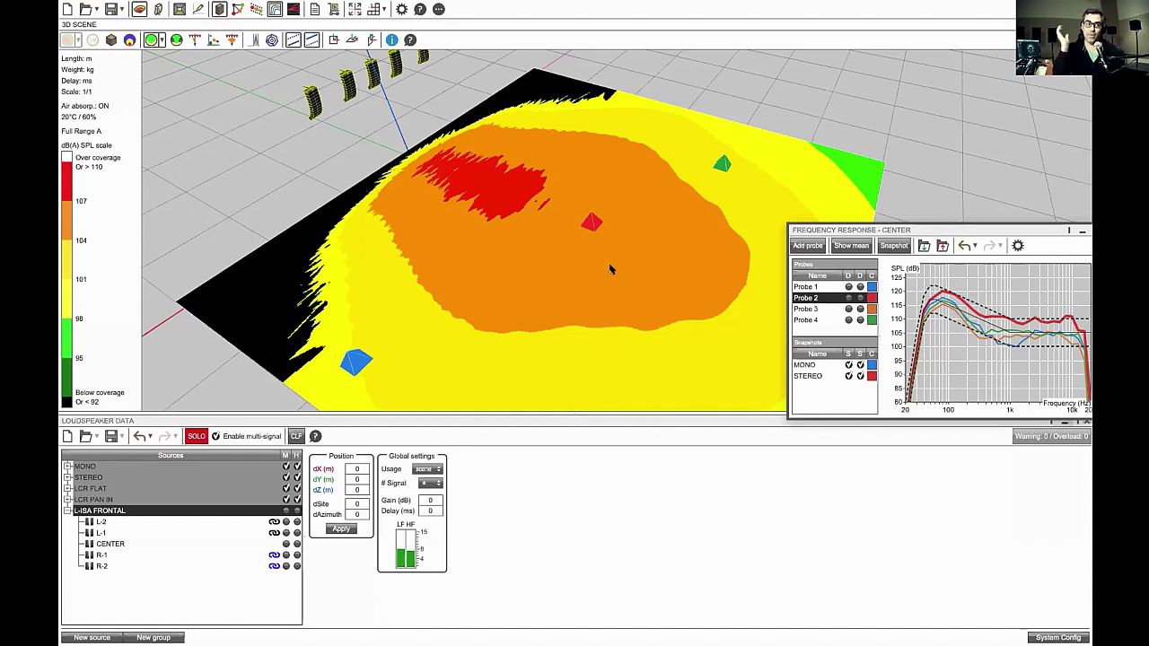
{"action": "mouse_move", "coordinate": [594, 224]}
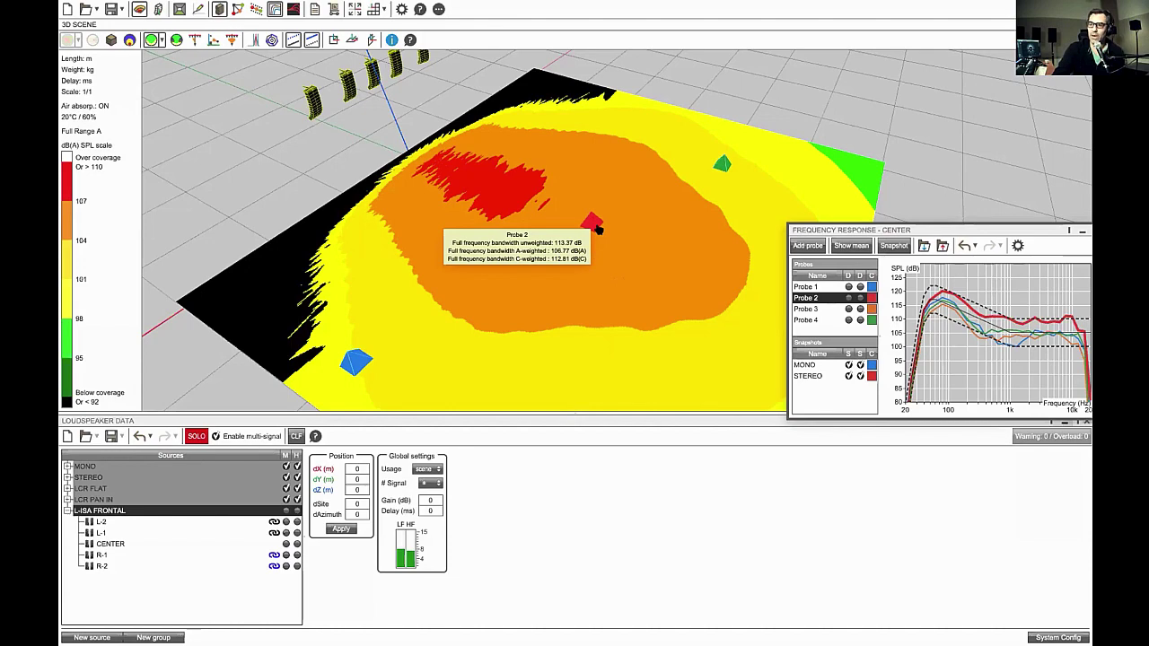
Move Probe 2 farther back within the audience area and adjust its position slightly with the CENTER array mapped alone
{"action": "scroll", "coordinate": [606, 239], "scroll_direction": "up", "scroll_amount": 5}
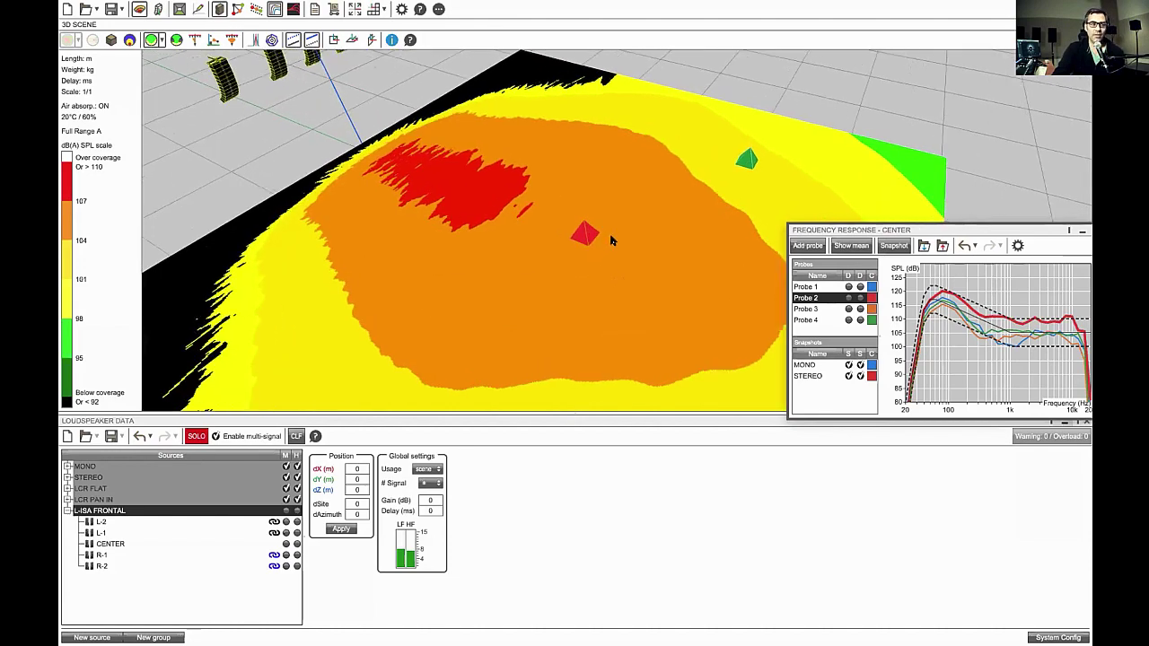
{"action": "scroll", "coordinate": [584, 232], "scroll_direction": "down", "scroll_amount": 3}
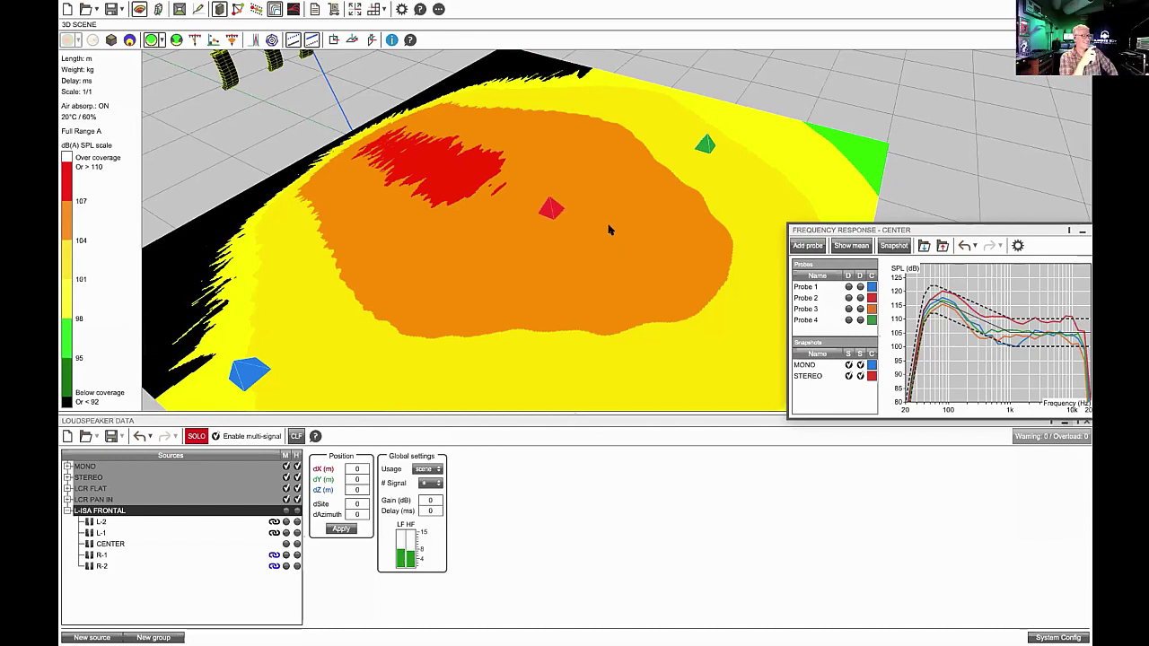
{"action": "scroll", "coordinate": [597, 233], "scroll_direction": "down", "scroll_amount": 3}
{"action": "left_click_drag", "start_coordinate": [595, 233], "coordinate": [634, 213]}
{"action": "mouse_move", "coordinate": [634, 214]}
{"action": "right_mouse_down"}
{"action": "mouse_move", "coordinate": [621, 260]}
{"action": "mouse_move", "coordinate": [641, 223]}
{"action": "right_mouse_up"}
{"action": "scroll", "coordinate": [621, 259], "scroll_direction": "up", "scroll_amount": 2}
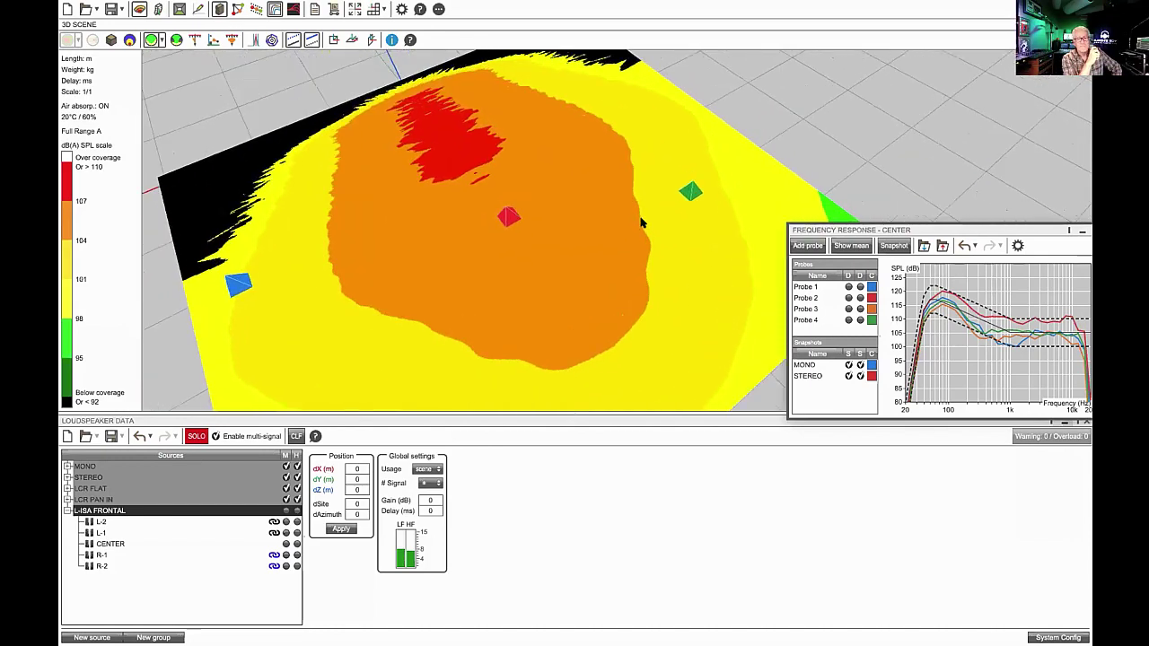
{"action": "scroll", "coordinate": [641, 223], "scroll_direction": "up", "scroll_amount": 3}
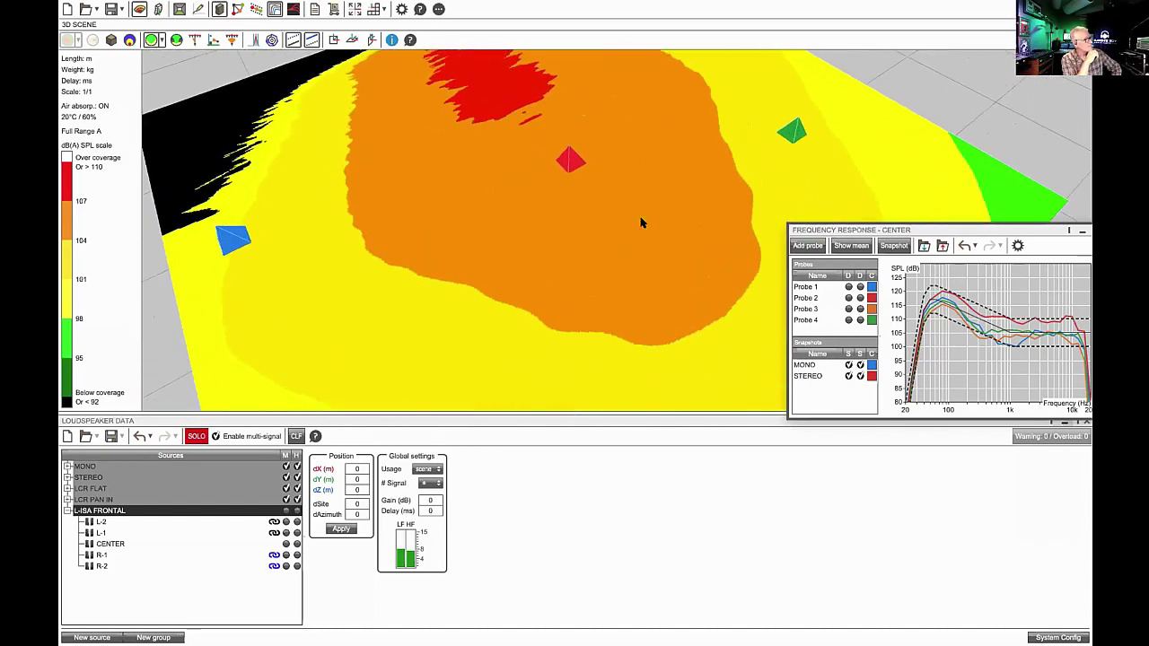
{"action": "mouse_move", "coordinate": [571, 162]}
{"action": "left_mouse_down"}
{"action": "mouse_move", "coordinate": [697, 203]}
{"action": "mouse_move", "coordinate": [655, 247]}
{"action": "left_mouse_up"}
{"action": "left_click_drag", "start_coordinate": [614, 201], "coordinate": [632, 223]}
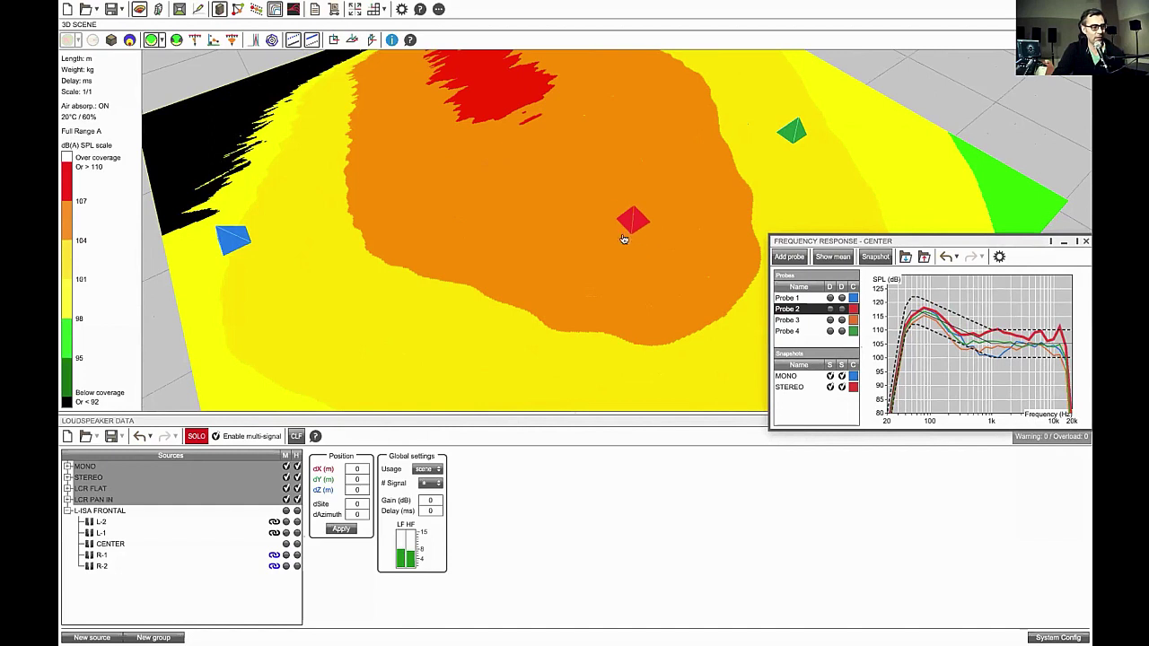
{"action": "left_click", "coordinate": [633, 222]}
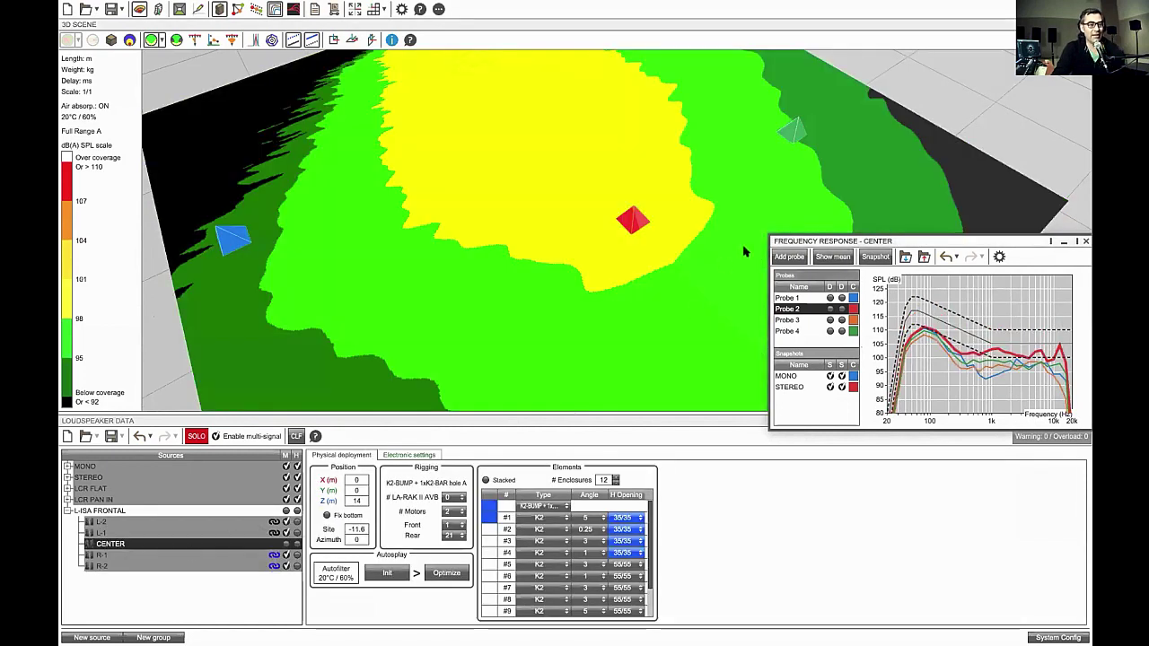
{"action": "left_click_drag", "start_coordinate": [632, 218], "coordinate": [624, 208]}
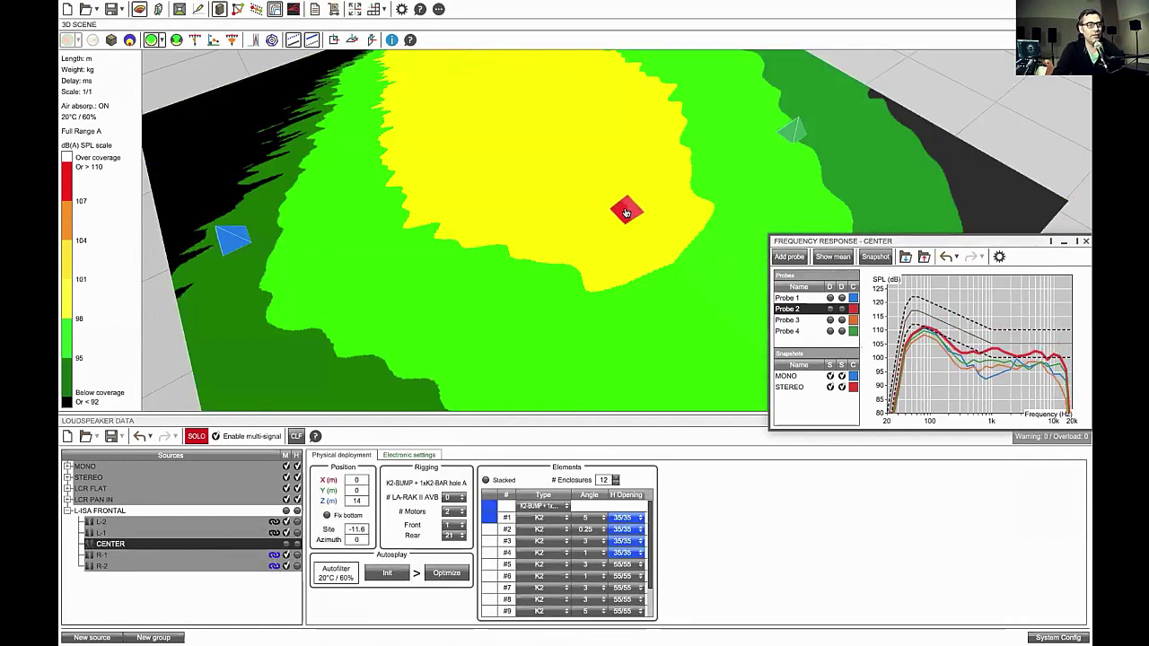
Unmute L-1, L-2, R-1 and R-2 alongside CENTER and move Probe 2 to the rear edge of the orange SPL zone
{"action": "left_click", "coordinate": [287, 533]}
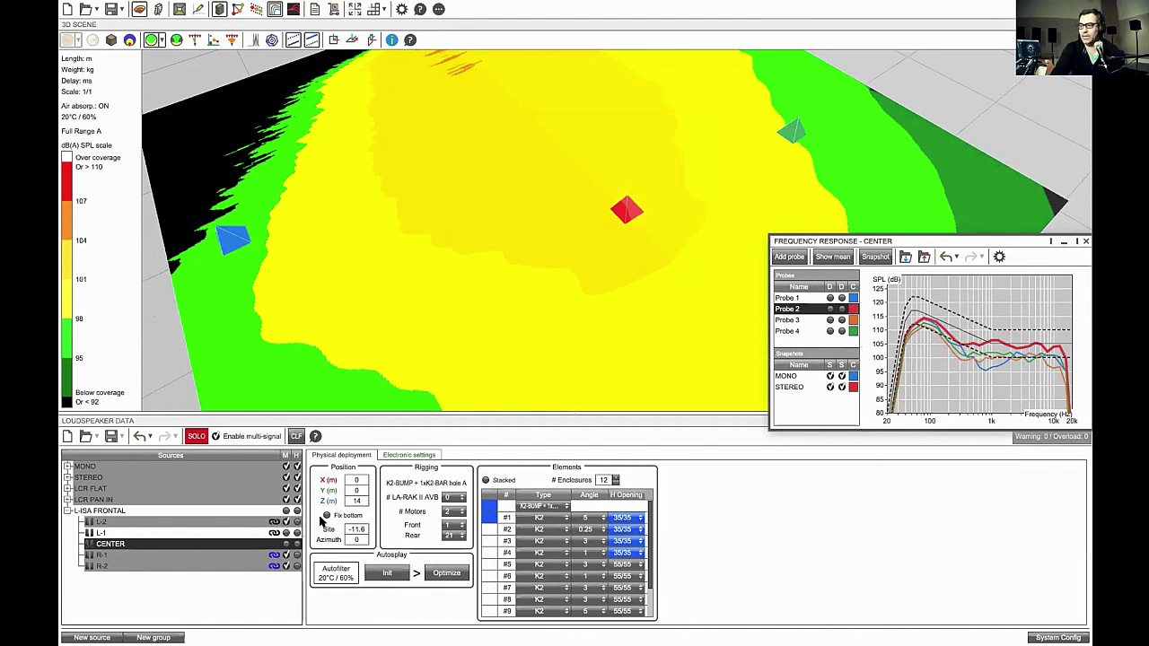
{"action": "left_click", "coordinate": [285, 521]}
{"action": "left_click", "coordinate": [286, 555]}
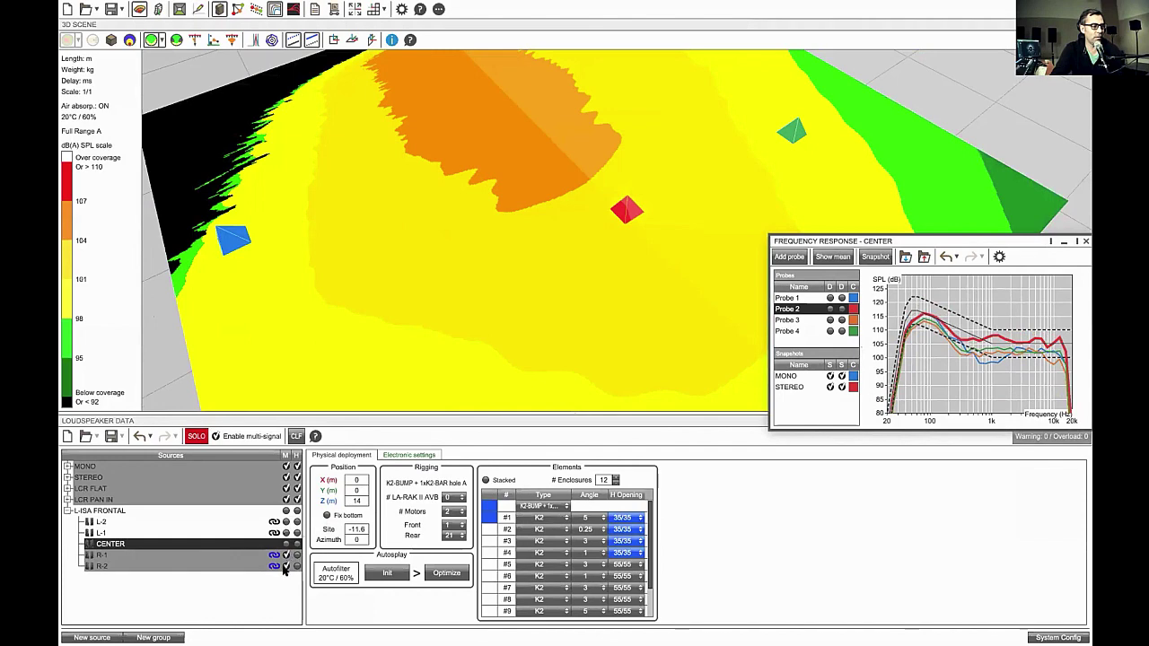
{"action": "left_click", "coordinate": [286, 567]}
{"action": "mouse_move", "coordinate": [629, 214]}
{"action": "left_mouse_down"}
{"action": "mouse_move", "coordinate": [418, 324]}
{"action": "mouse_move", "coordinate": [233, 374]}
{"action": "mouse_move", "coordinate": [333, 357]}
{"action": "mouse_move", "coordinate": [569, 249]}
{"action": "mouse_move", "coordinate": [685, 118]}
{"action": "mouse_move", "coordinate": [712, 110]}
{"action": "mouse_move", "coordinate": [569, 285]}
{"action": "mouse_move", "coordinate": [260, 393]}
{"action": "mouse_move", "coordinate": [564, 267]}
{"action": "mouse_move", "coordinate": [778, 76]}
{"action": "mouse_move", "coordinate": [469, 317]}
{"action": "mouse_move", "coordinate": [291, 385]}
{"action": "mouse_move", "coordinate": [505, 345]}
{"action": "mouse_move", "coordinate": [667, 290]}
{"action": "mouse_move", "coordinate": [513, 123]}
{"action": "mouse_move", "coordinate": [387, 111]}
{"action": "mouse_move", "coordinate": [457, 156]}
{"action": "mouse_move", "coordinate": [709, 401]}
{"action": "mouse_move", "coordinate": [318, 388]}
{"action": "mouse_move", "coordinate": [673, 354]}
{"action": "mouse_move", "coordinate": [722, 315]}
{"action": "left_mouse_up"}
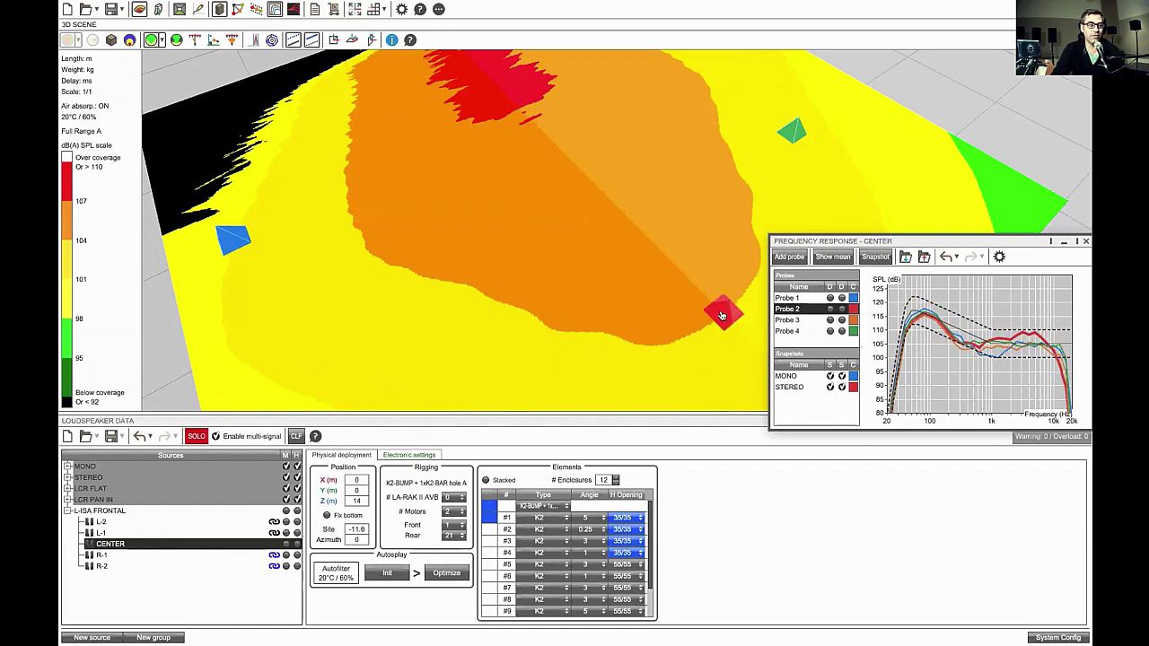
Expand and map the STEREO group and display only Probe 2's frequency response curve
{"action": "left_click", "coordinate": [69, 478]}
{"action": "left_click", "coordinate": [141, 481]}
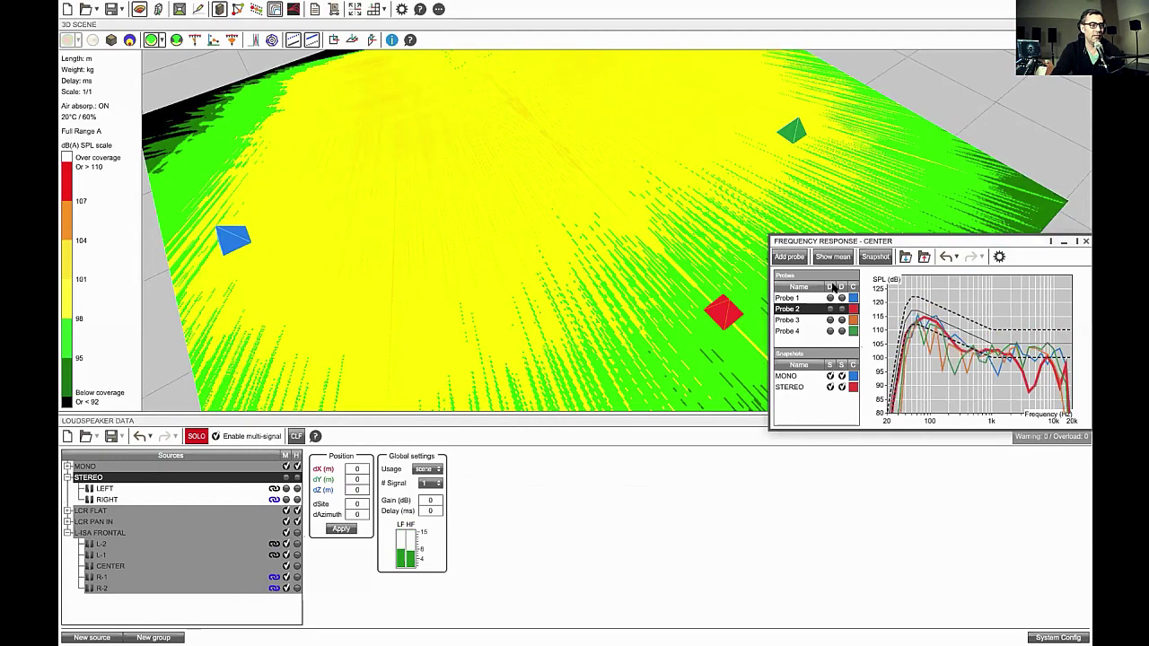
{"action": "left_click", "coordinate": [830, 287]}
{"action": "left_click", "coordinate": [831, 309]}
Move Probe 2 back toward the middle of the audience and set its X position to 0
{"action": "left_click_drag", "start_coordinate": [718, 310], "coordinate": [607, 199]}
{"action": "right_click", "coordinate": [803, 310]}
{"action": "left_click", "coordinate": [793, 316]}
{"action": "double_click", "coordinate": [891, 350]}
{"action": "type", "text": "0"}
{"action": "key", "text": "Return"}
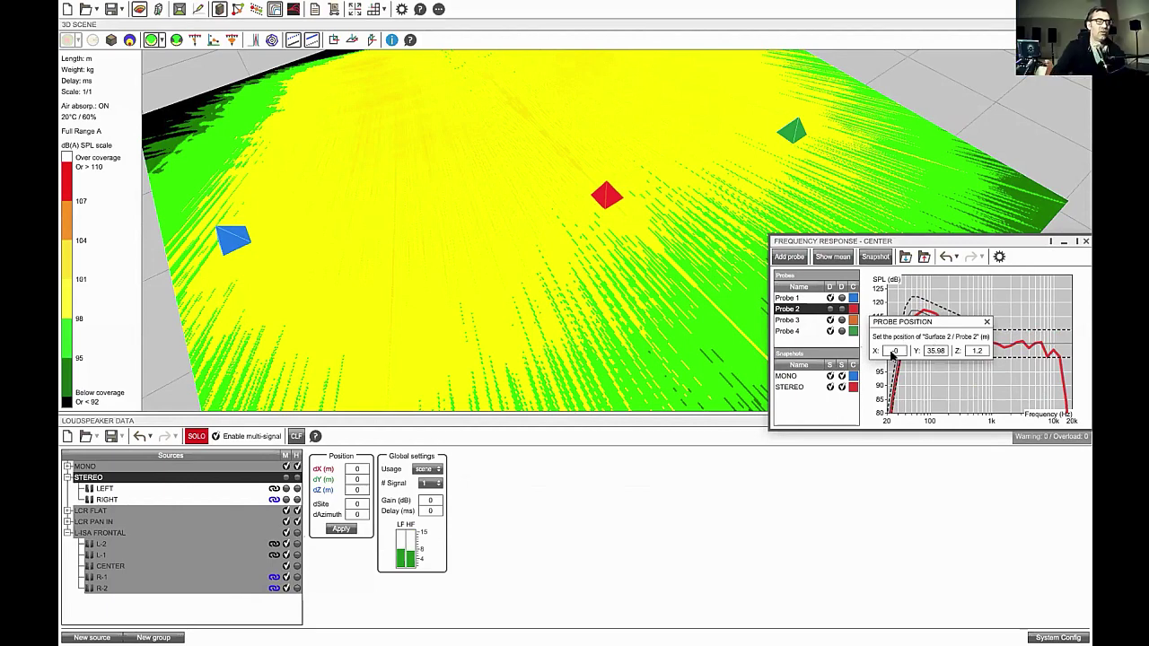
{"action": "left_click", "coordinate": [987, 322]}
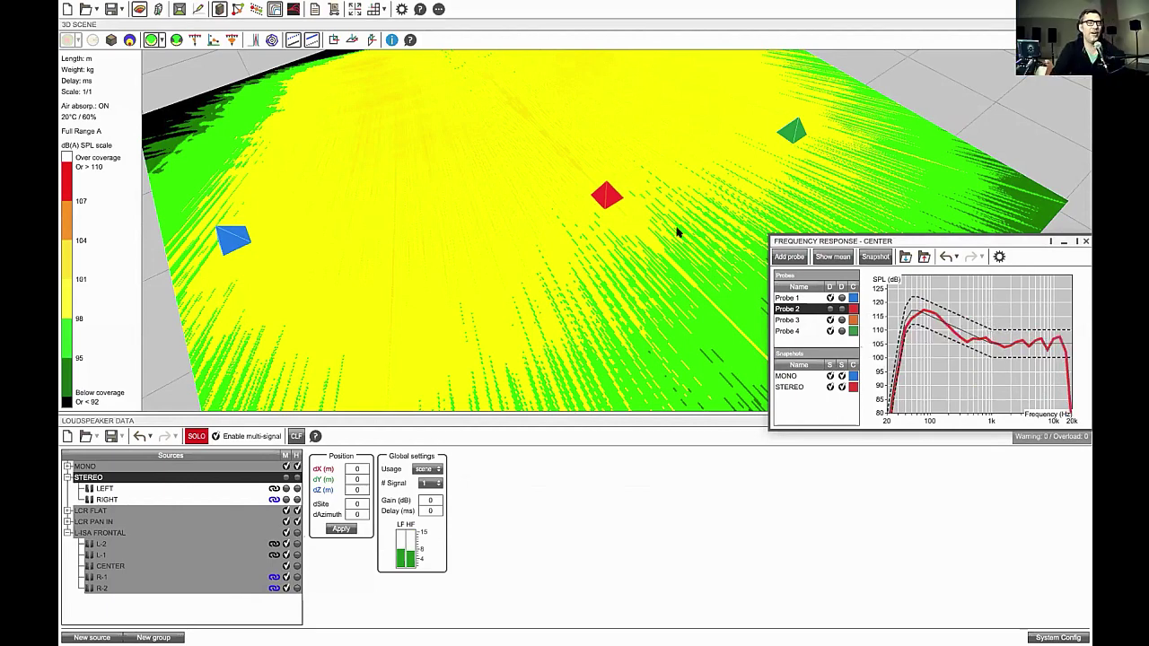
Place Probe 4 and Probe 1 close to Probe 2 and display Probe 1's response curve
{"action": "mouse_move", "coordinate": [788, 133]}
{"action": "left_mouse_down"}
{"action": "mouse_move", "coordinate": [629, 219]}
{"action": "mouse_move", "coordinate": [577, 213]}
{"action": "left_mouse_up"}
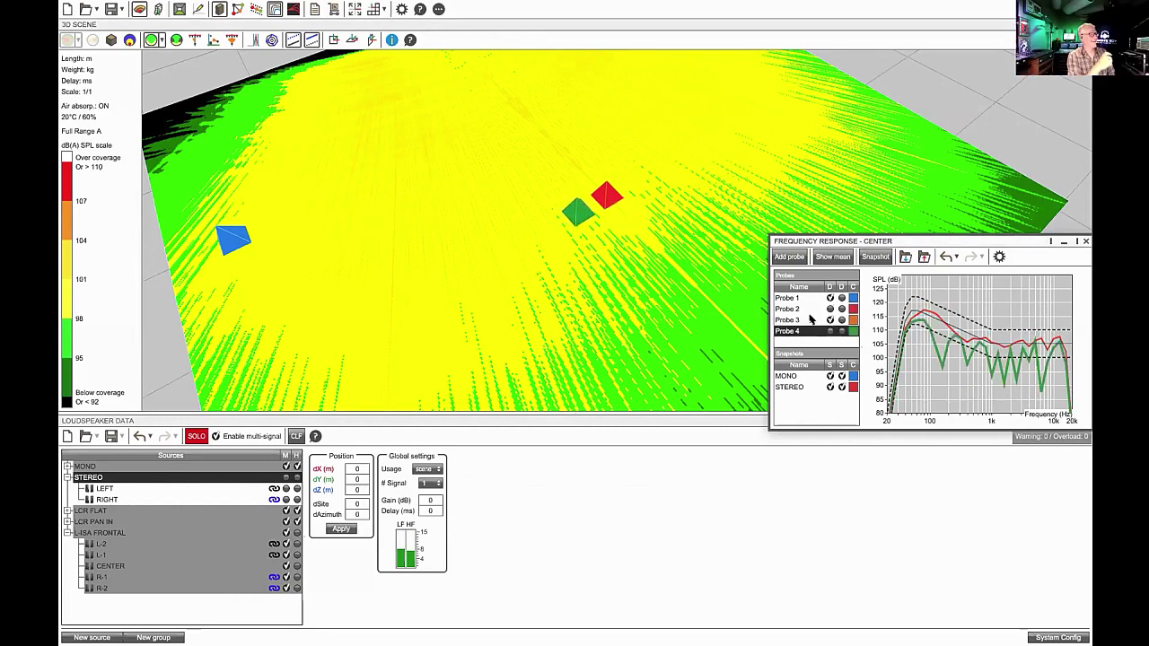
{"action": "mouse_move", "coordinate": [233, 237]}
{"action": "left_mouse_down"}
{"action": "mouse_move", "coordinate": [545, 217]}
{"action": "mouse_move", "coordinate": [541, 228]}
{"action": "mouse_move", "coordinate": [569, 241]}
{"action": "mouse_move", "coordinate": [643, 251]}
{"action": "mouse_move", "coordinate": [620, 250]}
{"action": "left_mouse_up"}
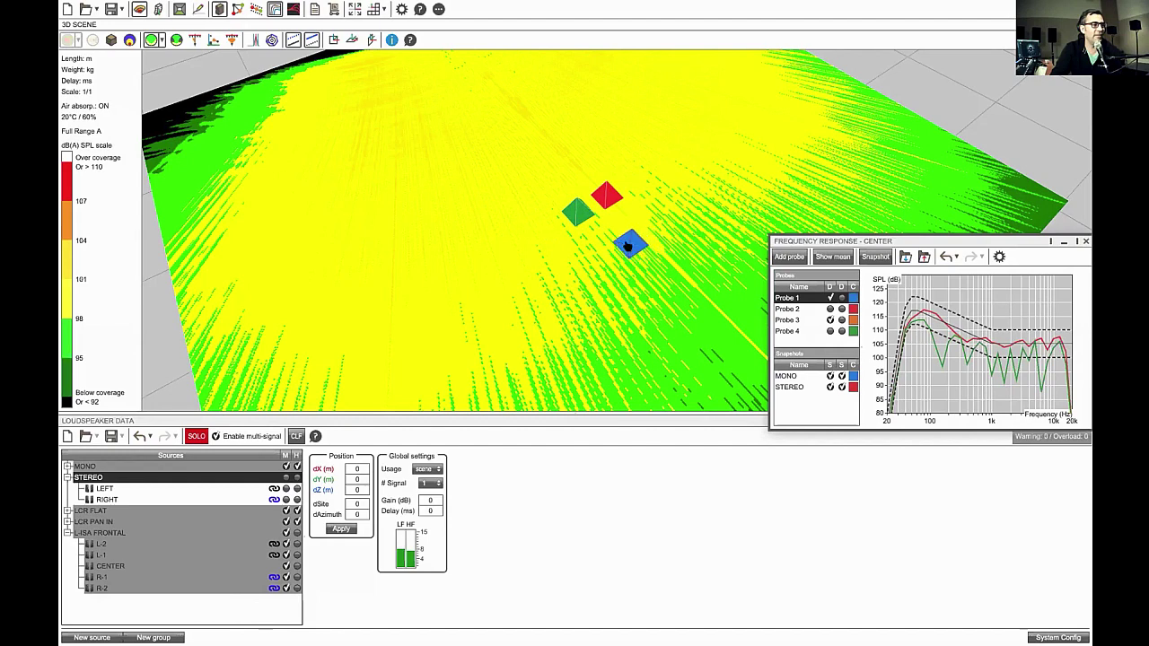
{"action": "left_click", "coordinate": [831, 297]}
Move Probe 1 farther back to read its full-bandwidth levels, and reposition it off-centre nearer the arrays
{"action": "mouse_move", "coordinate": [627, 240]}
{"action": "left_mouse_down"}
{"action": "mouse_move", "coordinate": [569, 267]}
{"action": "mouse_move", "coordinate": [590, 272]}
{"action": "mouse_move", "coordinate": [528, 286]}
{"action": "mouse_move", "coordinate": [613, 265]}
{"action": "mouse_move", "coordinate": [560, 286]}
{"action": "left_mouse_up"}
{"action": "left_click_drag", "start_coordinate": [564, 285], "coordinate": [587, 283]}
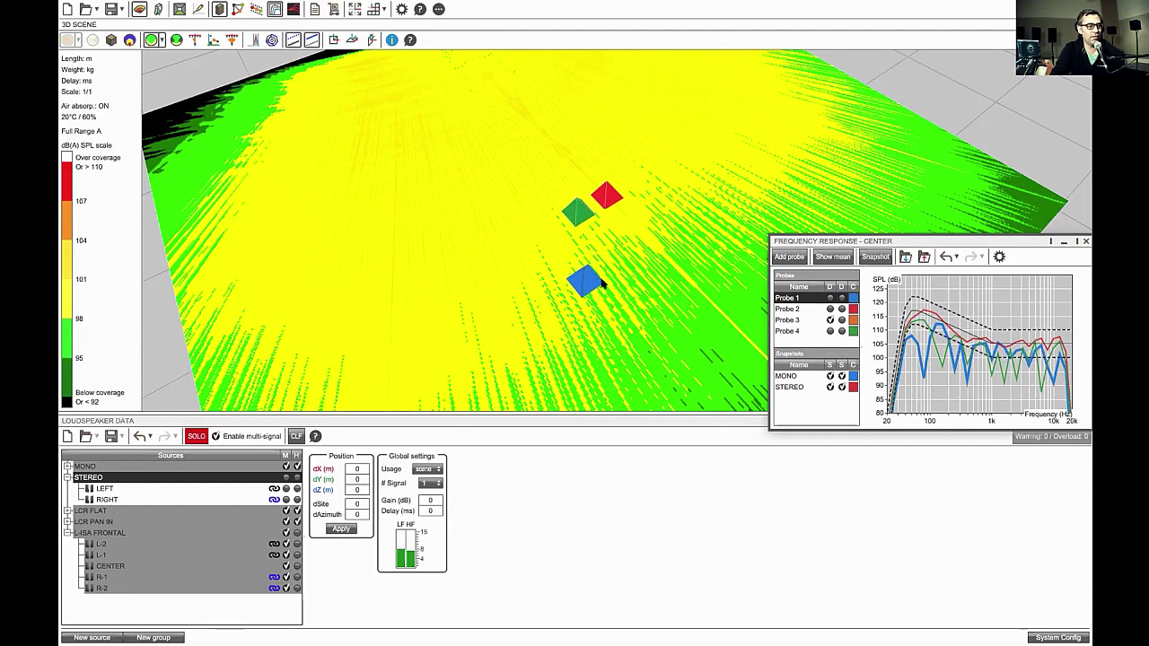
{"action": "mouse_move", "coordinate": [575, 266]}
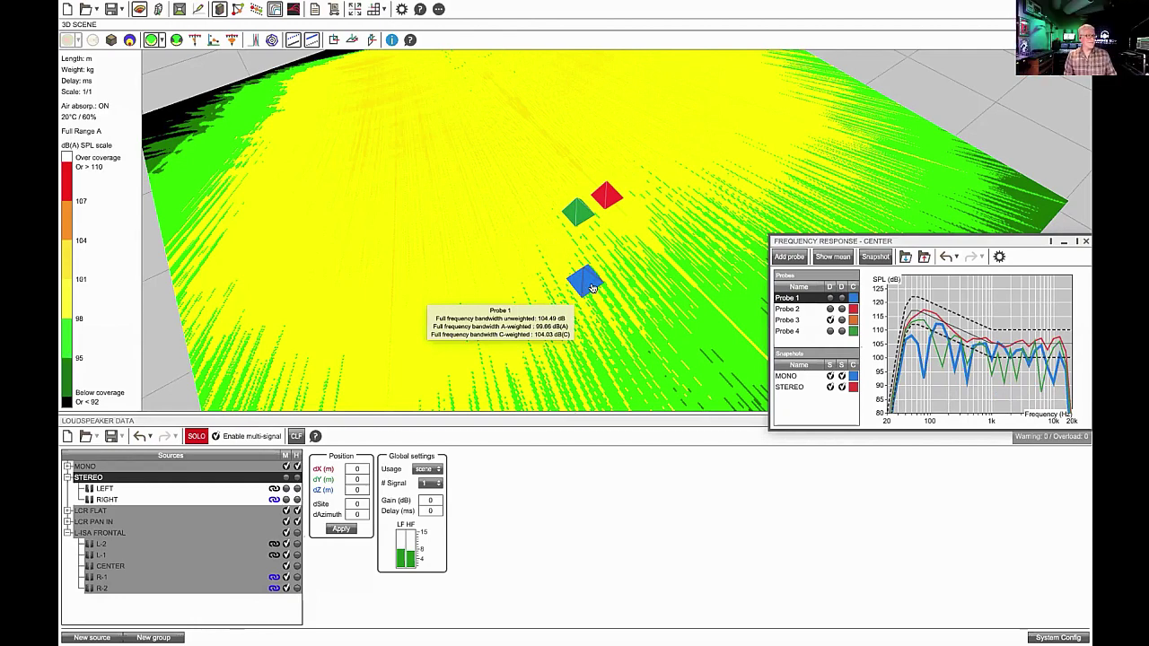
{"action": "left_click_drag", "start_coordinate": [592, 291], "coordinate": [431, 187]}
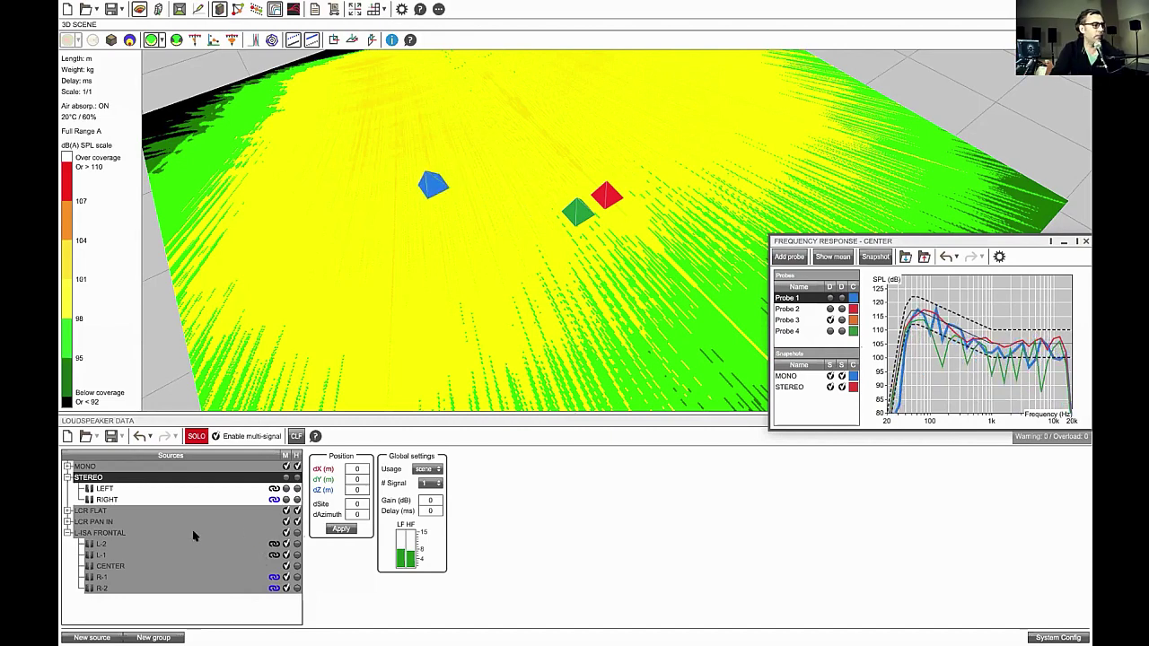
Set the LEFT source of the STEREO group to signal 2 in its electronic settings
{"action": "left_click", "coordinate": [224, 489]}
{"action": "left_click", "coordinate": [406, 456]}
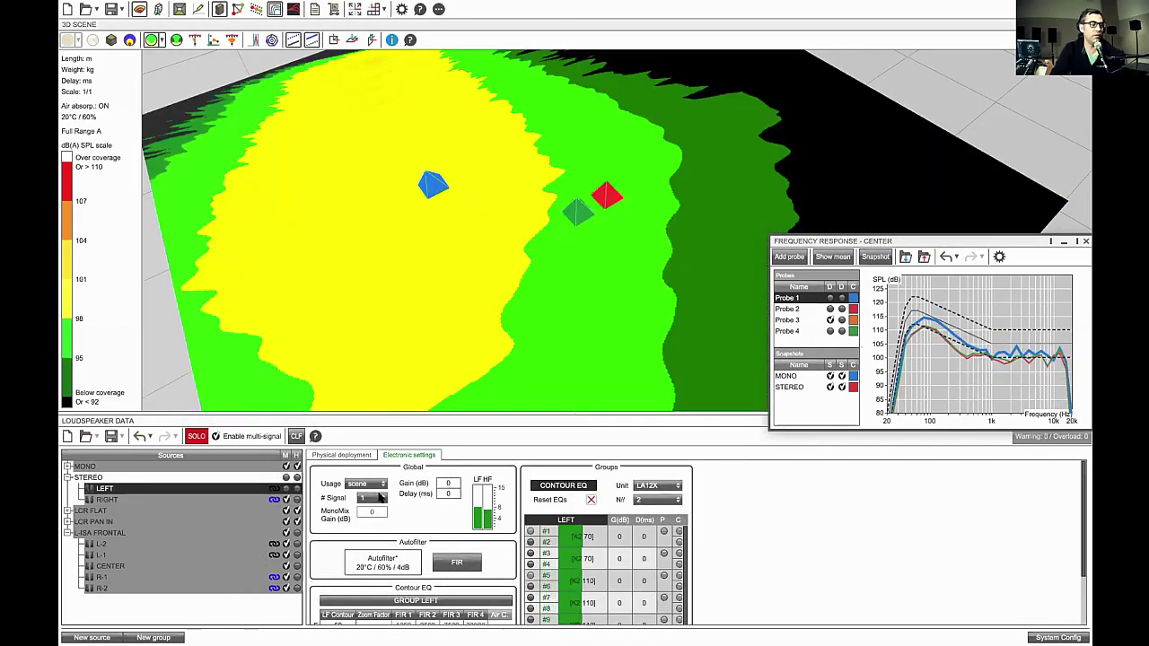
{"action": "left_click", "coordinate": [375, 498]}
{"action": "left_click", "coordinate": [375, 531]}
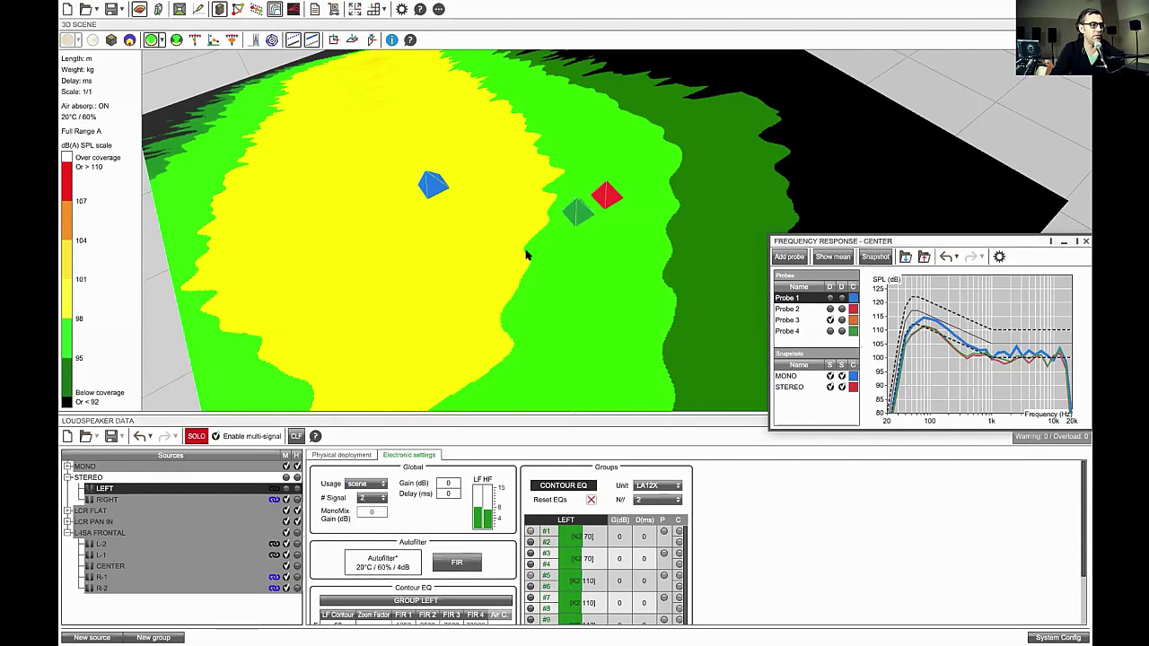
Map the whole STEREO group and move Probe 1 across to the opposite side of Probe 2
{"action": "left_click", "coordinate": [177, 478]}
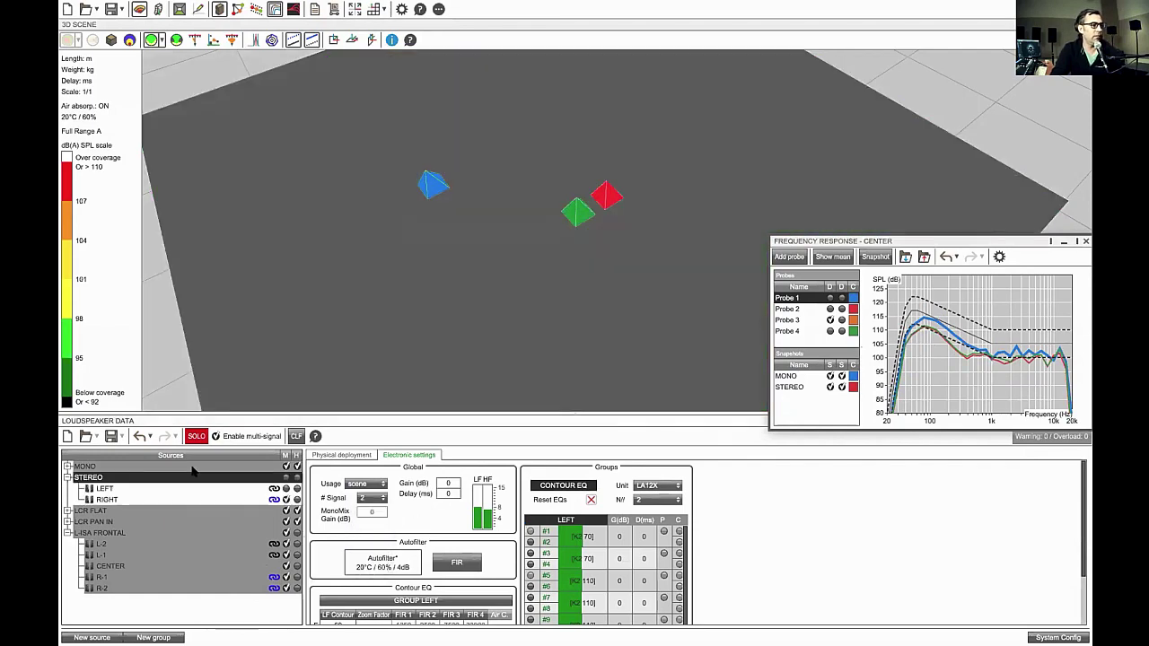
{"action": "mouse_move", "coordinate": [1046, 360]}
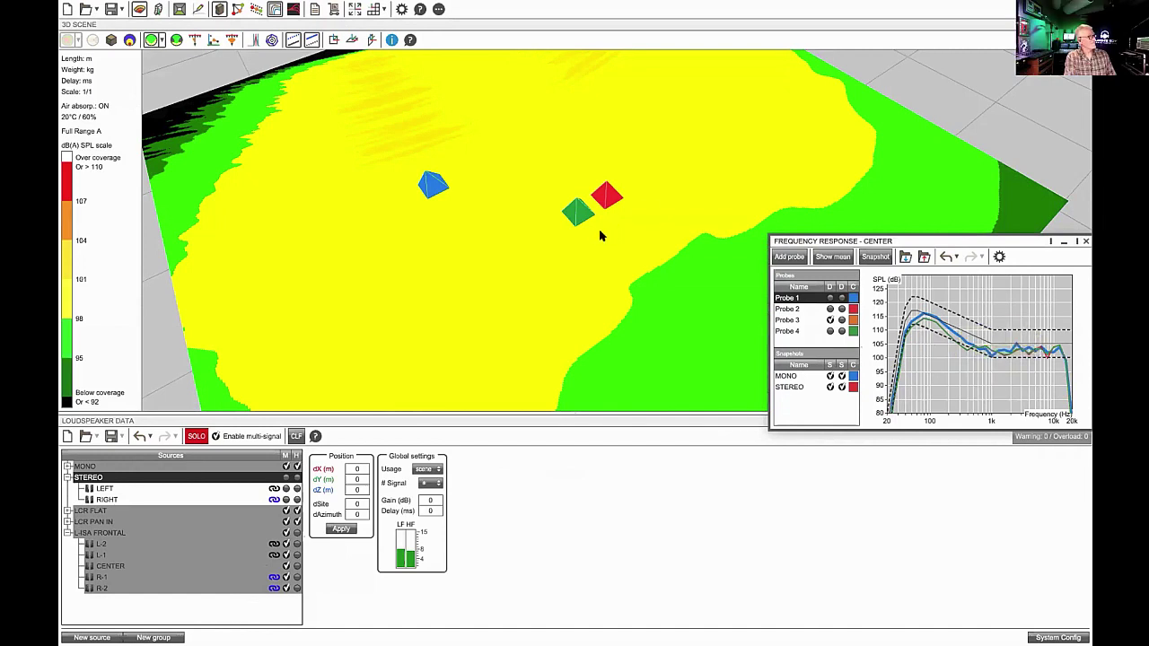
{"action": "left_click_drag", "start_coordinate": [429, 184], "coordinate": [708, 187]}
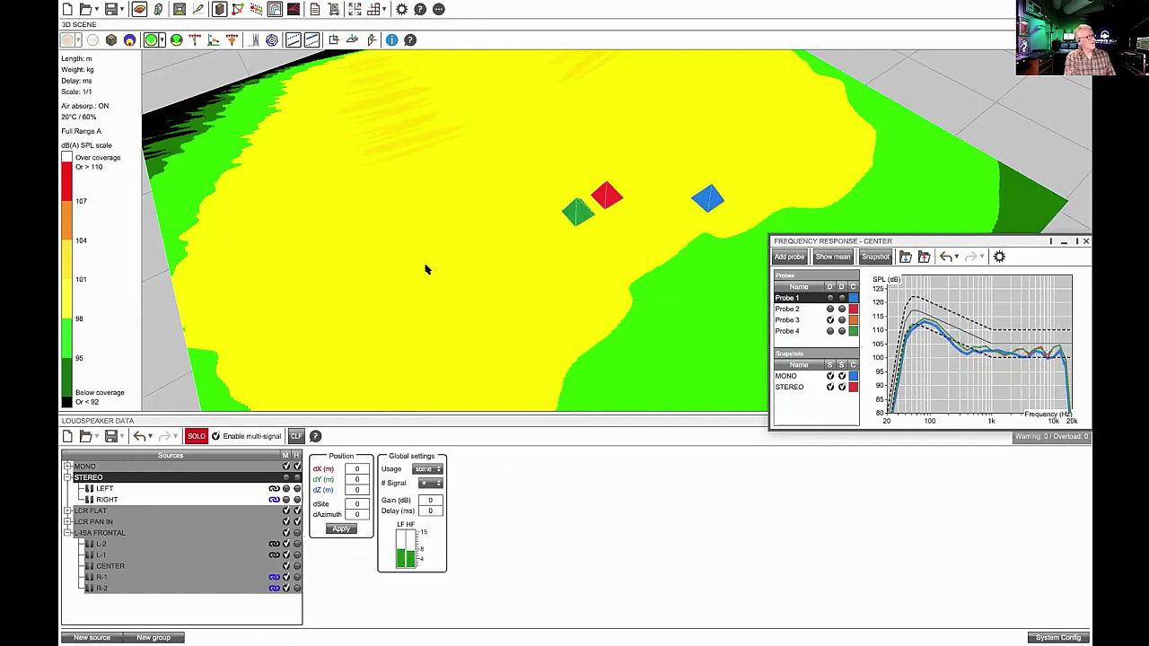
Switch the STEREO group's map from SPL to the 1000 - 10000 Hz quality scale
{"action": "scroll", "coordinate": [428, 267], "scroll_direction": "down", "scroll_amount": 5}
{"action": "right_click_drag", "start_coordinate": [433, 267], "coordinate": [466, 305]}
{"action": "left_click_drag", "start_coordinate": [466, 305], "coordinate": [521, 251]}
{"action": "scroll", "coordinate": [298, 130], "scroll_direction": "up", "scroll_amount": 5}
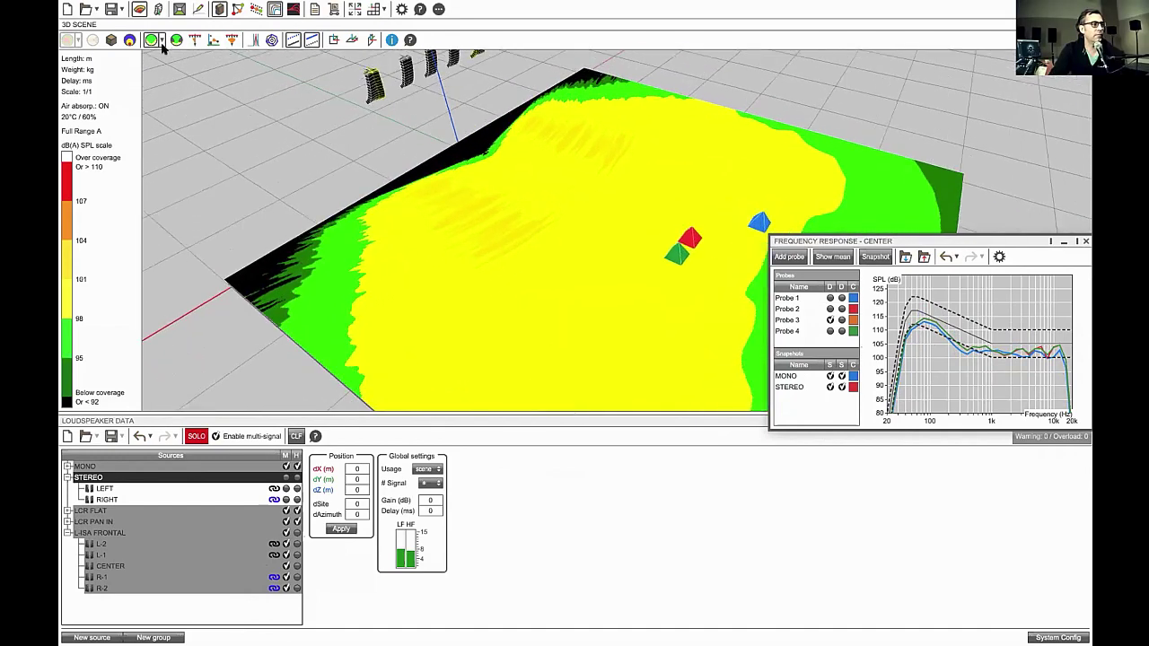
{"action": "left_click", "coordinate": [162, 41]}
{"action": "left_click", "coordinate": [175, 58]}
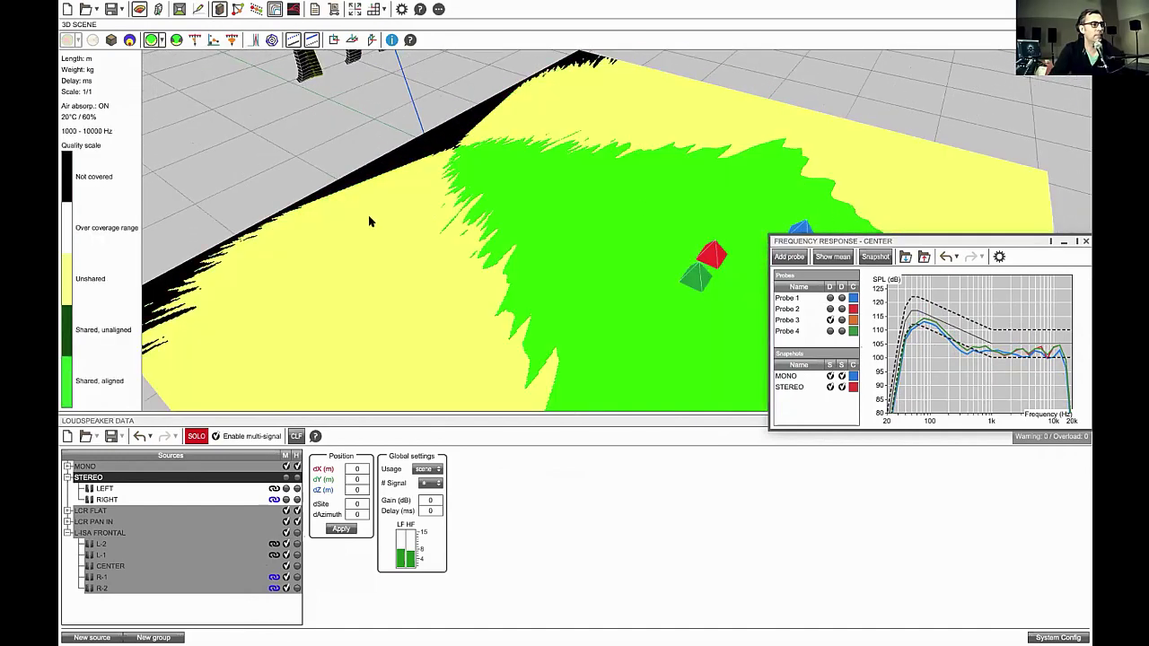
Map the coverage quality of the L-ISA FRONTAL group across the audience and shift the frequency response window slightly
{"action": "scroll", "coordinate": [372, 218], "scroll_direction": "down", "scroll_amount": 3}
{"action": "left_click", "coordinate": [131, 533]}
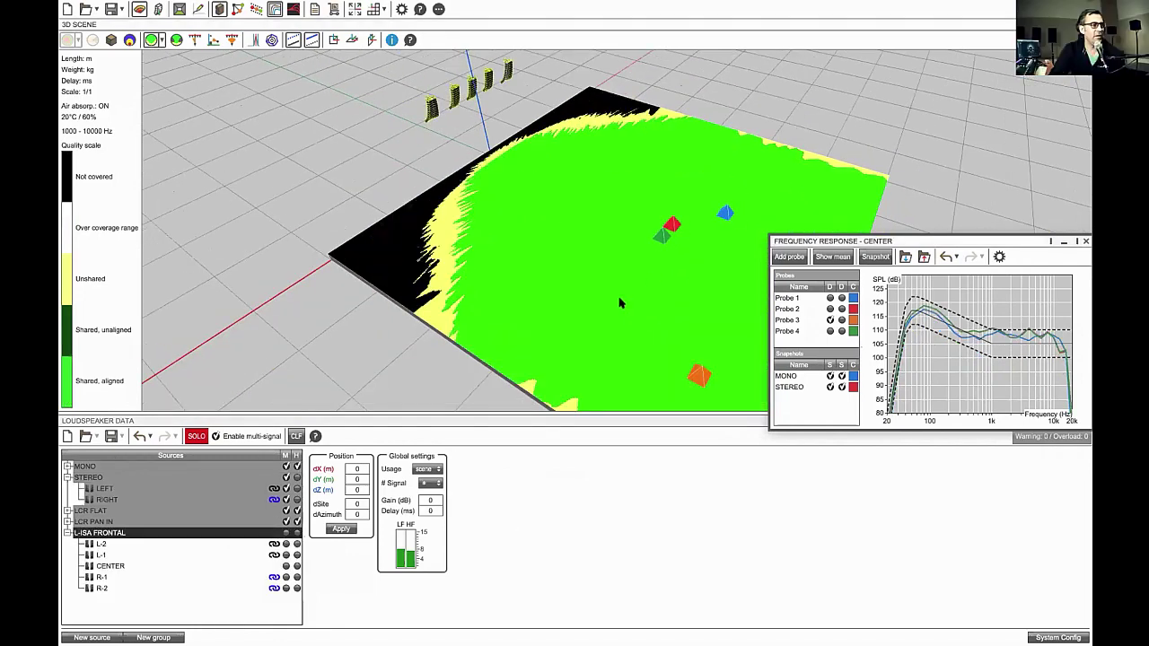
{"action": "left_click_drag", "start_coordinate": [618, 303], "coordinate": [577, 292]}
{"action": "right_click_drag", "start_coordinate": [639, 325], "coordinate": [585, 293]}
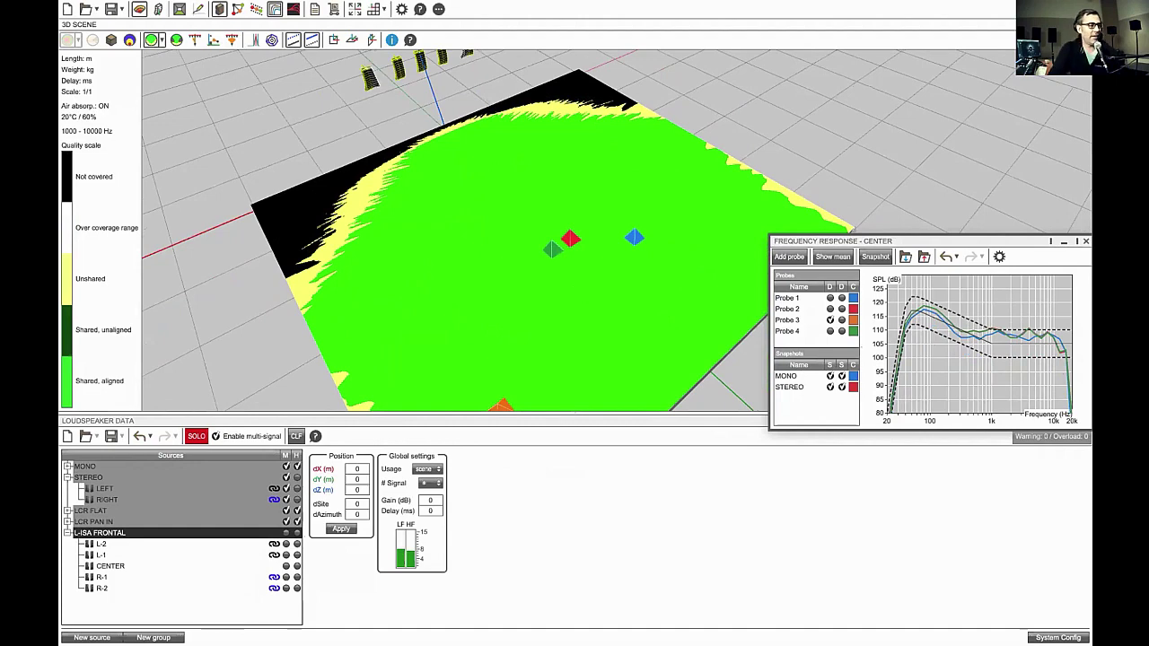
{"action": "left_click", "coordinate": [297, 478]}
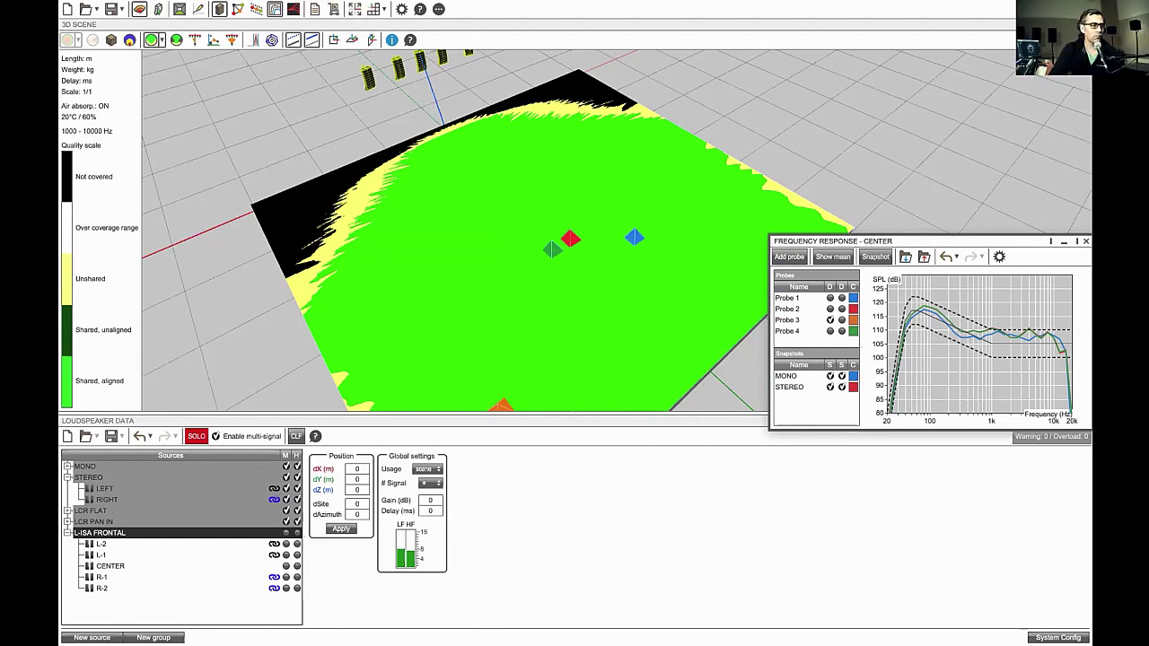
{"action": "mouse_move", "coordinate": [928, 240]}
{"action": "left_mouse_down"}
{"action": "mouse_move", "coordinate": [941, 244]}
{"action": "mouse_move", "coordinate": [917, 237]}
{"action": "left_mouse_up"}
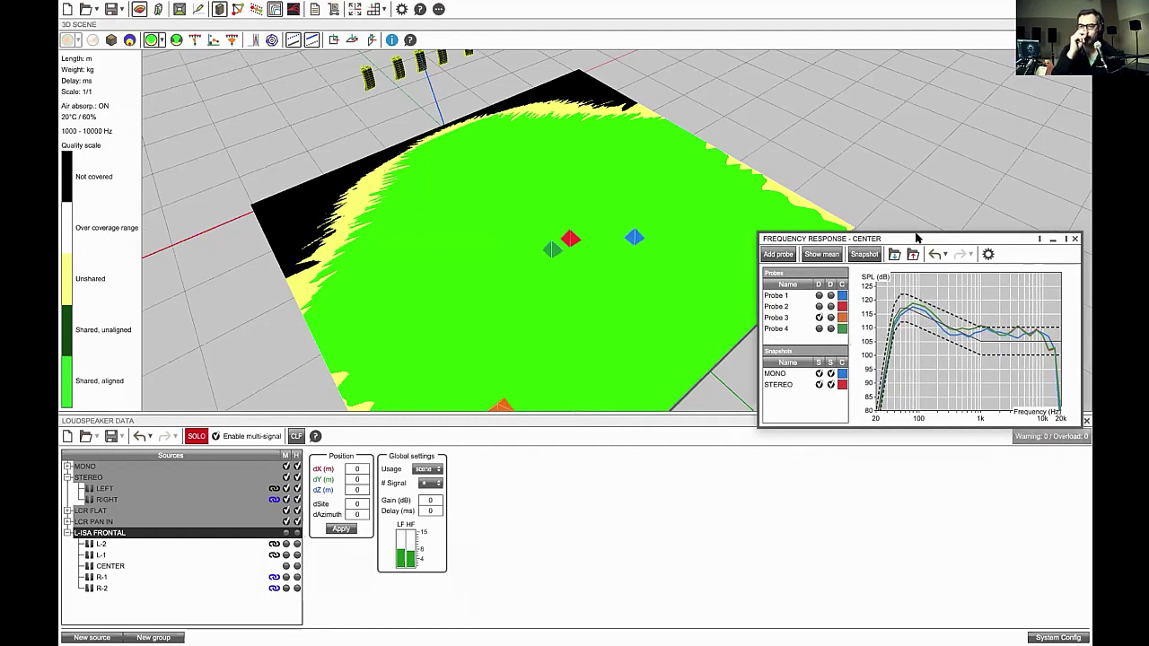
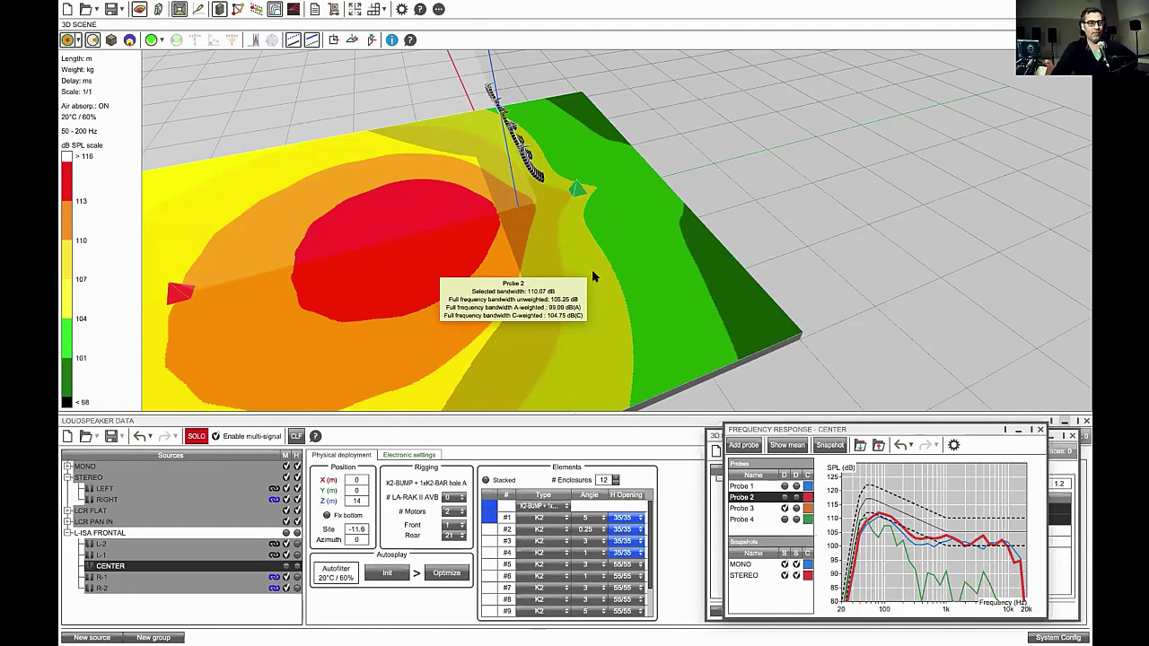
Hide all L-ISA FRONTAL arrays except CENTER and hide Probe 1's curve in the frequency response graph
{"action": "left_click_drag", "start_coordinate": [712, 181], "coordinate": [665, 192]}
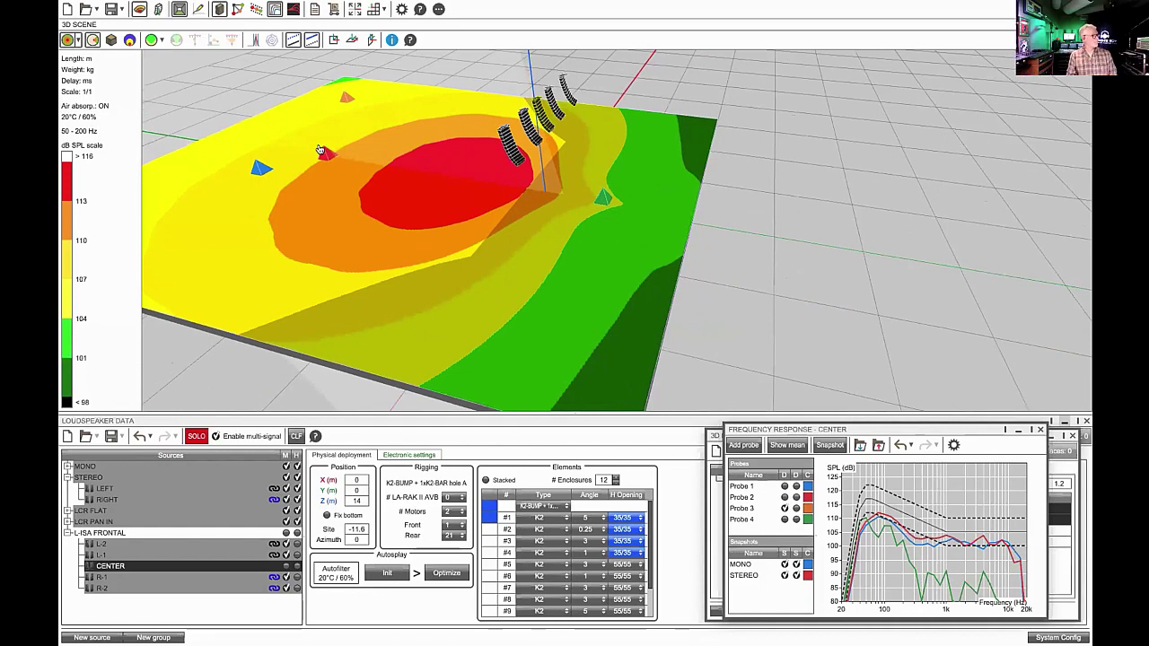
{"action": "left_click", "coordinate": [298, 533]}
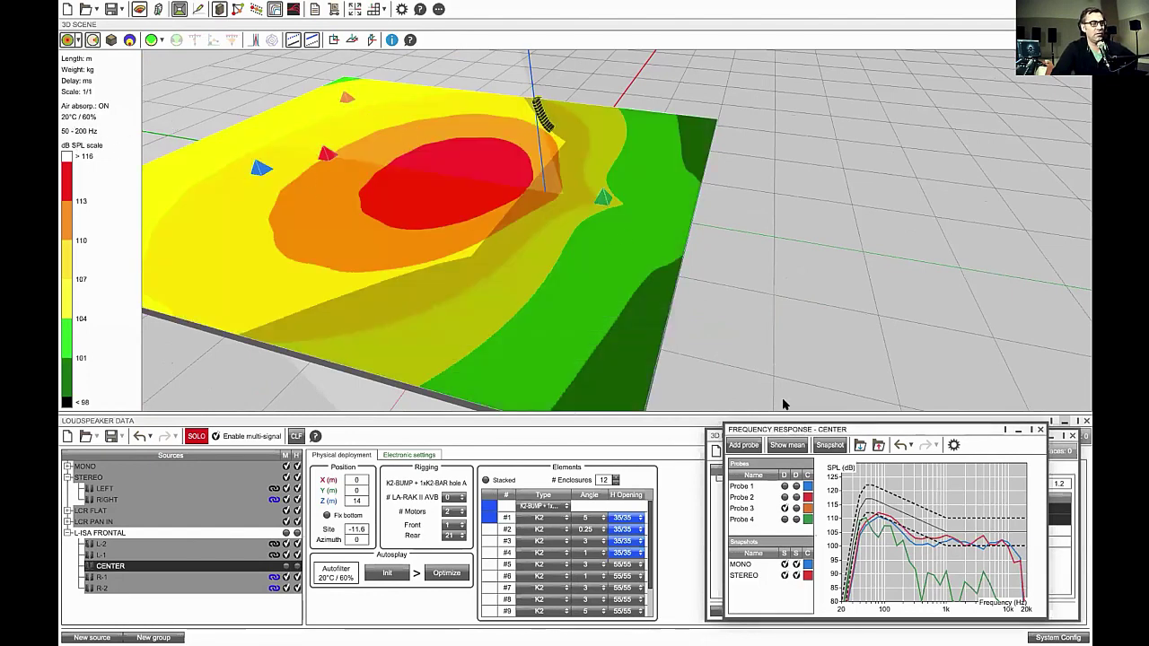
{"action": "left_click", "coordinate": [785, 486]}
{"action": "left_click", "coordinate": [795, 487]}
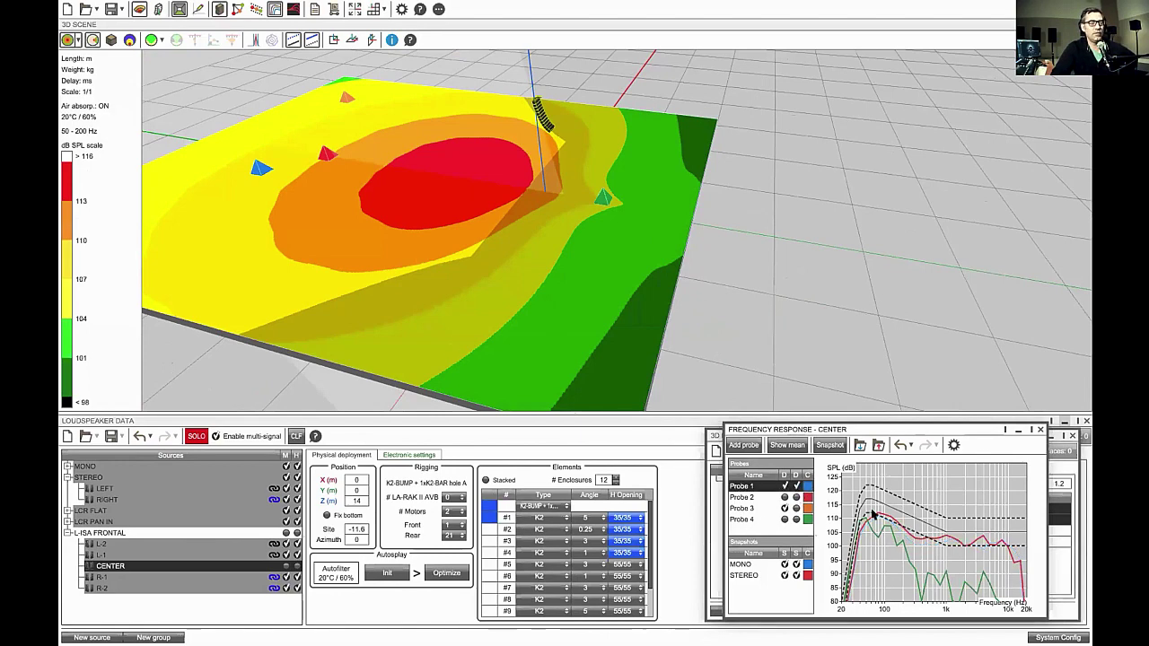
Examine Probe 4's low-frequency response behind the CENTER array in the rescaled frequency response graph and the 3D scene
{"action": "scroll", "coordinate": [872, 512], "scroll_direction": "up", "scroll_amount": 4}
{"action": "scroll", "coordinate": [872, 514], "scroll_direction": "down", "scroll_amount": 3}
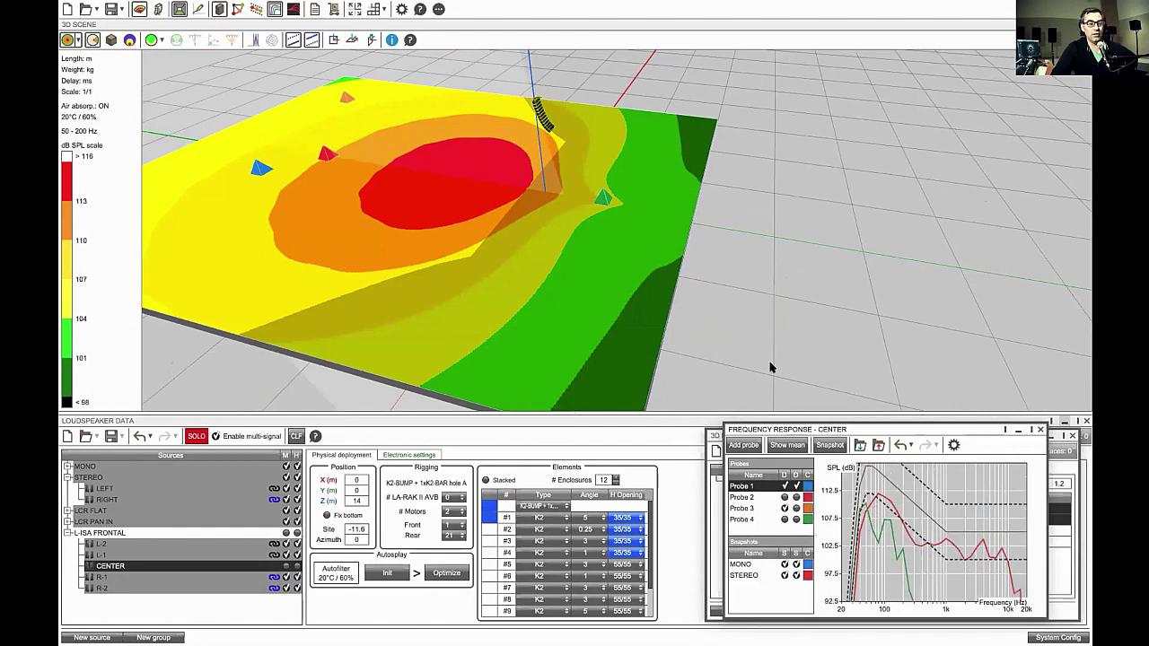
{"action": "left_click", "coordinate": [601, 201]}
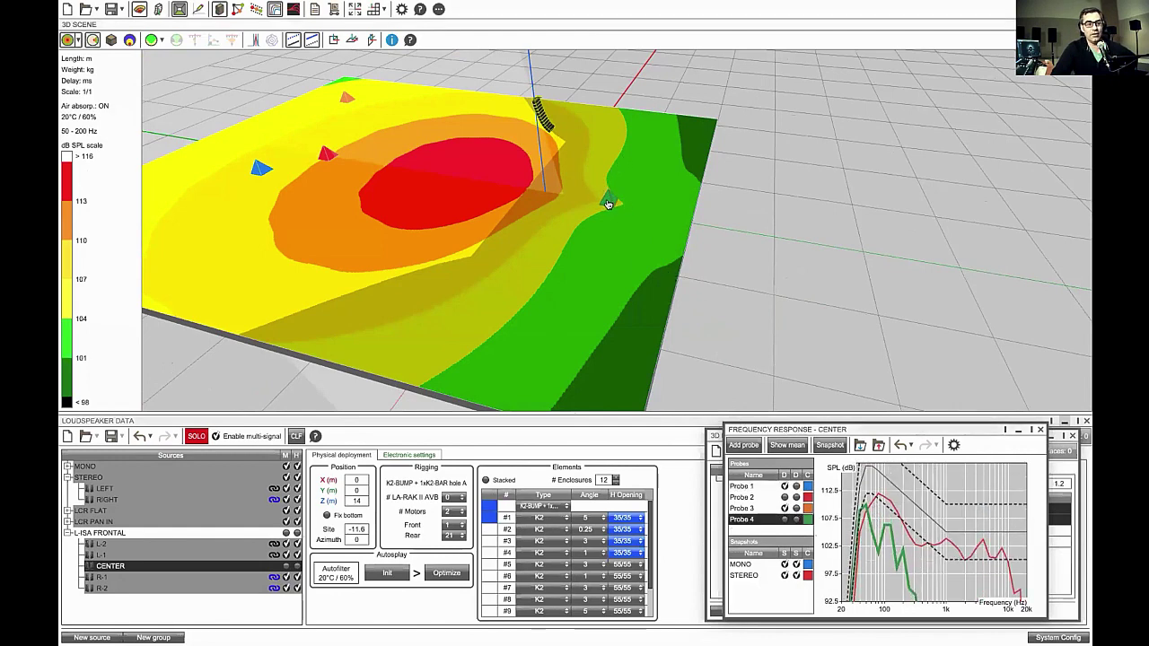
{"action": "left_click_drag", "start_coordinate": [601, 201], "coordinate": [606, 204]}
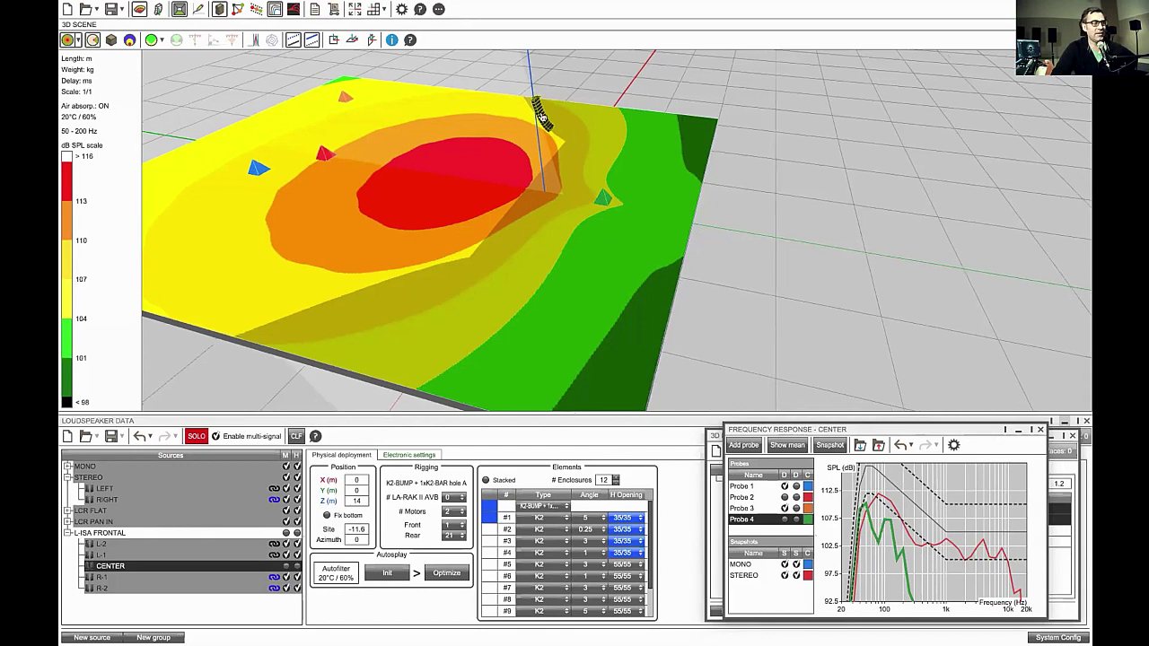
{"action": "scroll", "coordinate": [564, 152], "scroll_direction": "up", "scroll_amount": 3}
{"action": "left_click_drag", "start_coordinate": [564, 212], "coordinate": [638, 219]}
{"action": "mouse_move", "coordinate": [638, 218]}
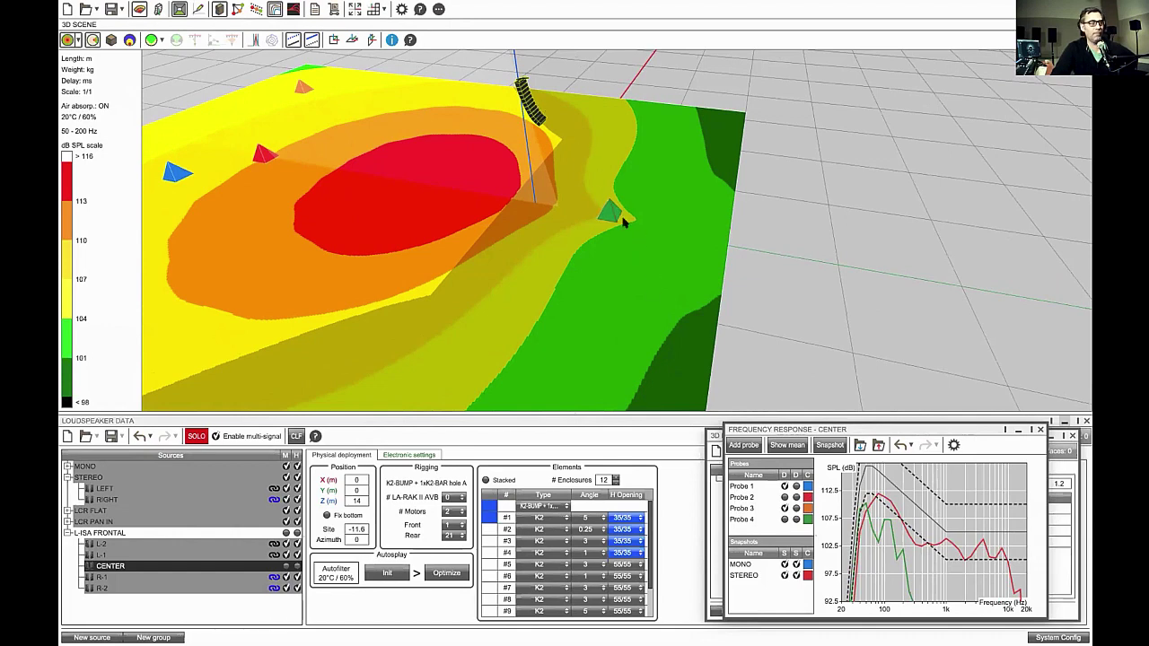
Align Probe 4 with the room's centre line by setting its X position to 0
{"action": "mouse_move", "coordinate": [613, 213]}
{"action": "left_mouse_down"}
{"action": "mouse_move", "coordinate": [673, 228]}
{"action": "mouse_move", "coordinate": [545, 273]}
{"action": "mouse_move", "coordinate": [585, 277]}
{"action": "mouse_move", "coordinate": [527, 300]}
{"action": "mouse_move", "coordinate": [576, 258]}
{"action": "left_mouse_up"}
{"action": "right_click", "coordinate": [575, 258]}
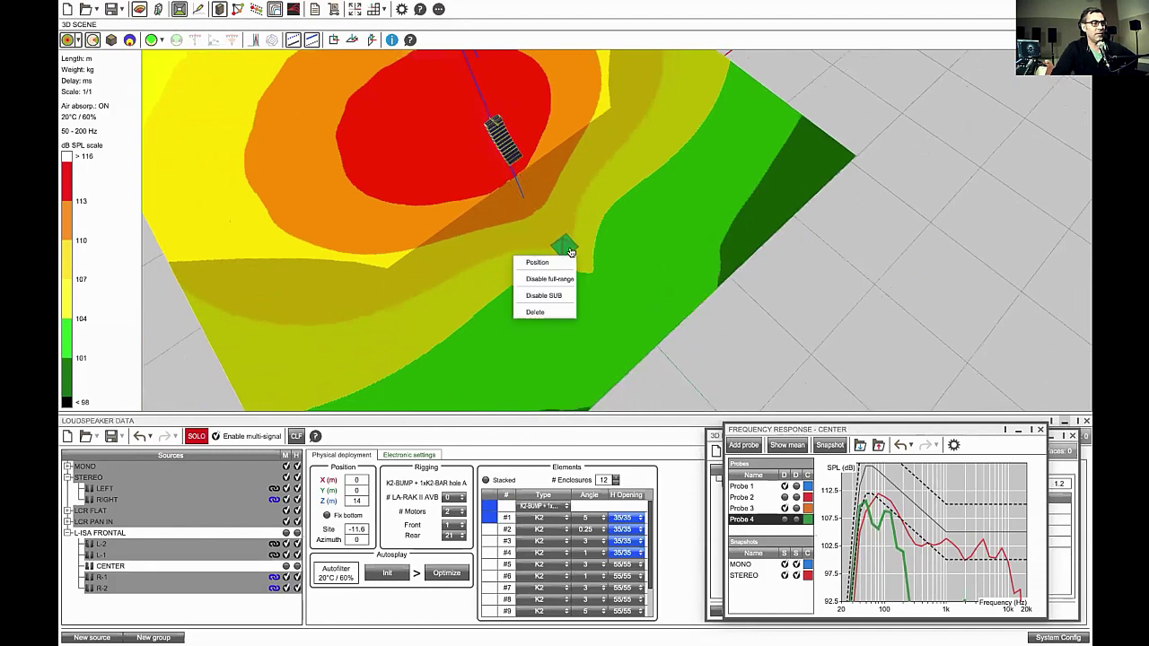
{"action": "left_click", "coordinate": [539, 260]}
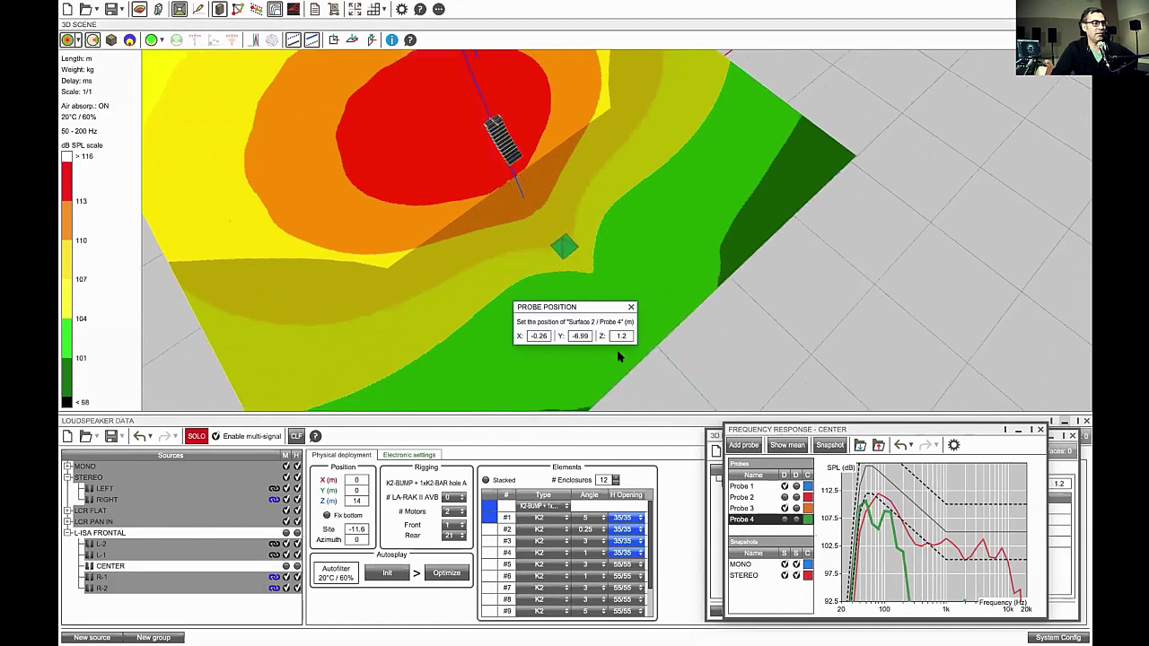
{"action": "double_click", "coordinate": [547, 336]}
{"action": "type", "text": "0"}
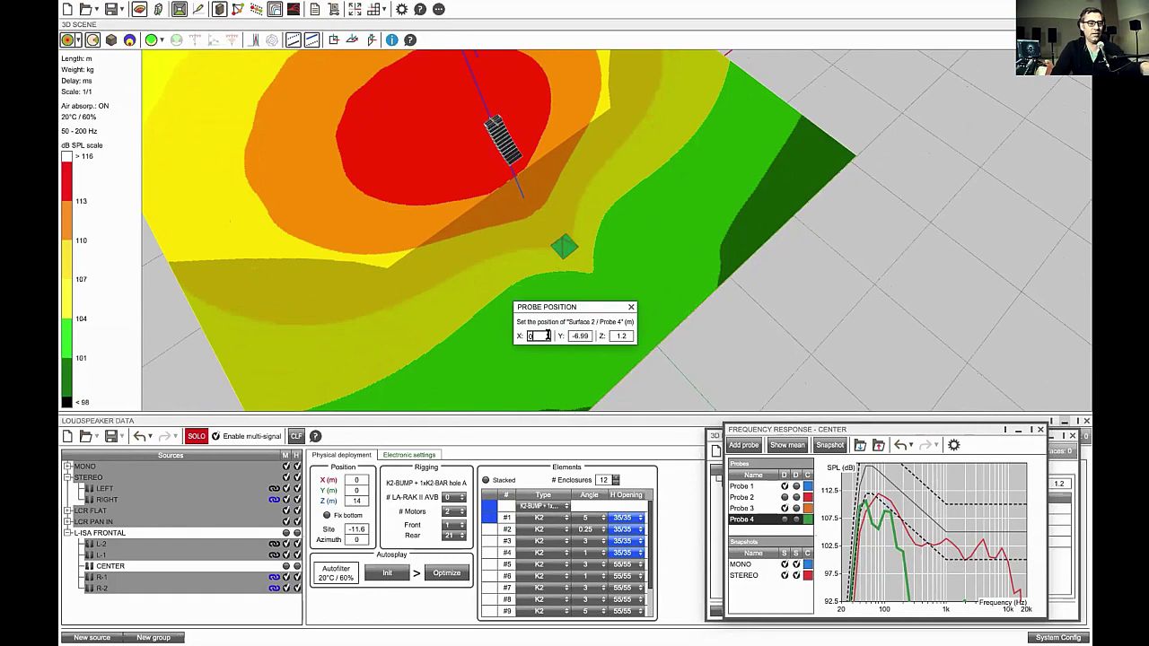
{"action": "left_click", "coordinate": [631, 308]}
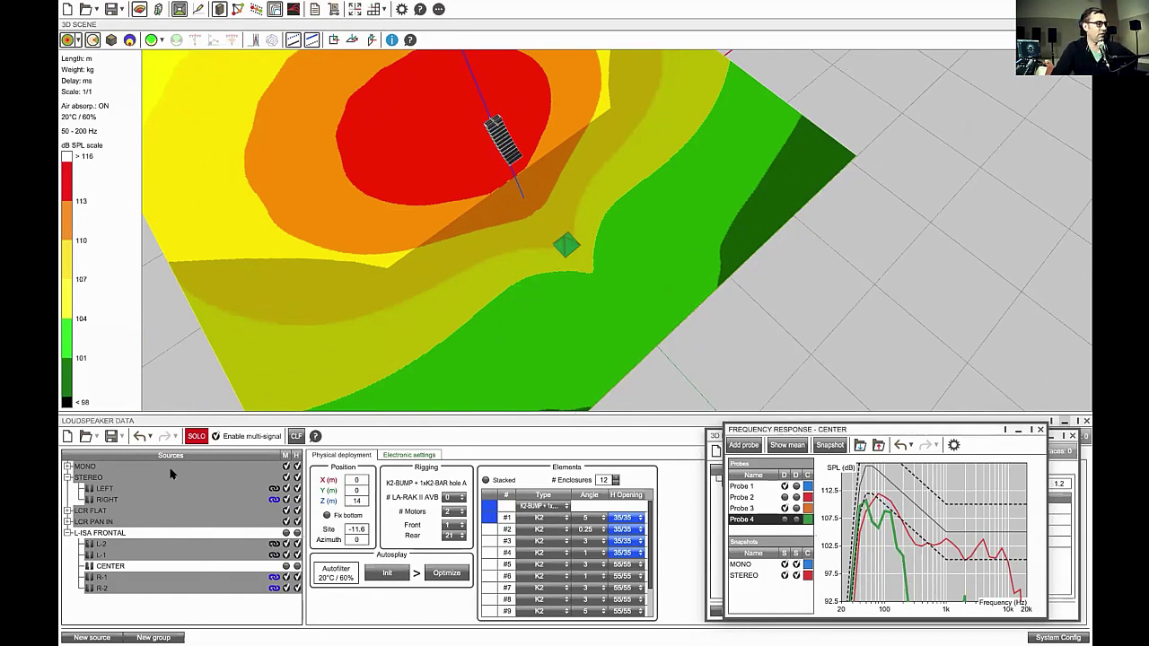
Map the STEREO group in place of CENTER, capture a snapshot of its probe responses and highlight that snapshot
{"action": "left_click", "coordinate": [297, 477]}
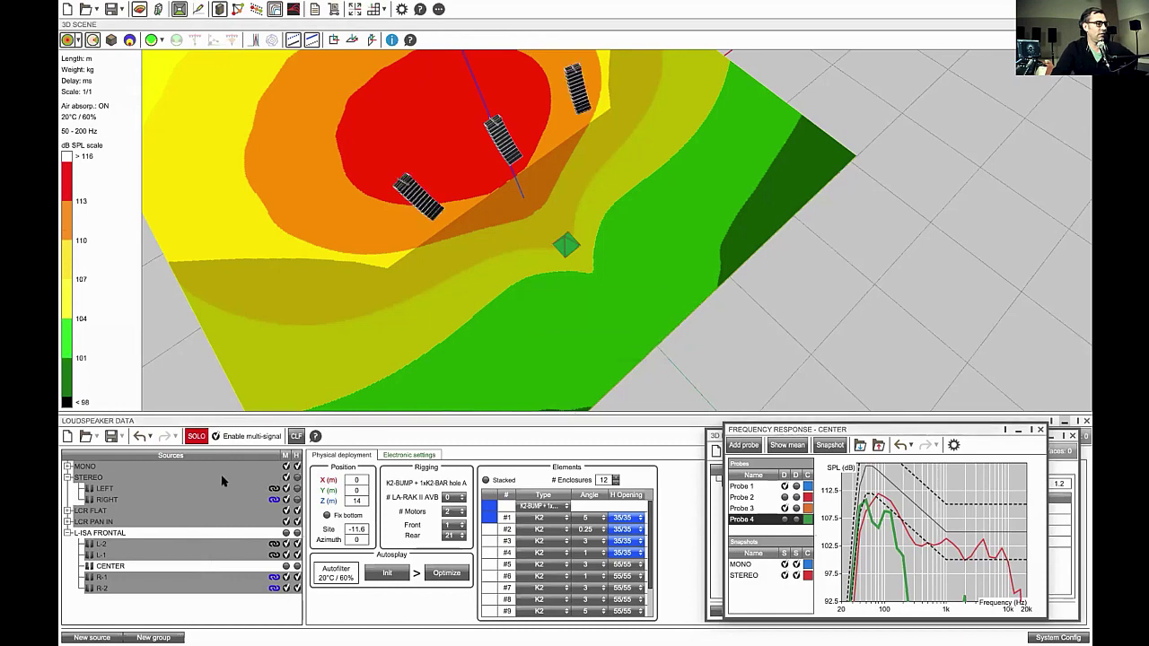
{"action": "left_click", "coordinate": [222, 476]}
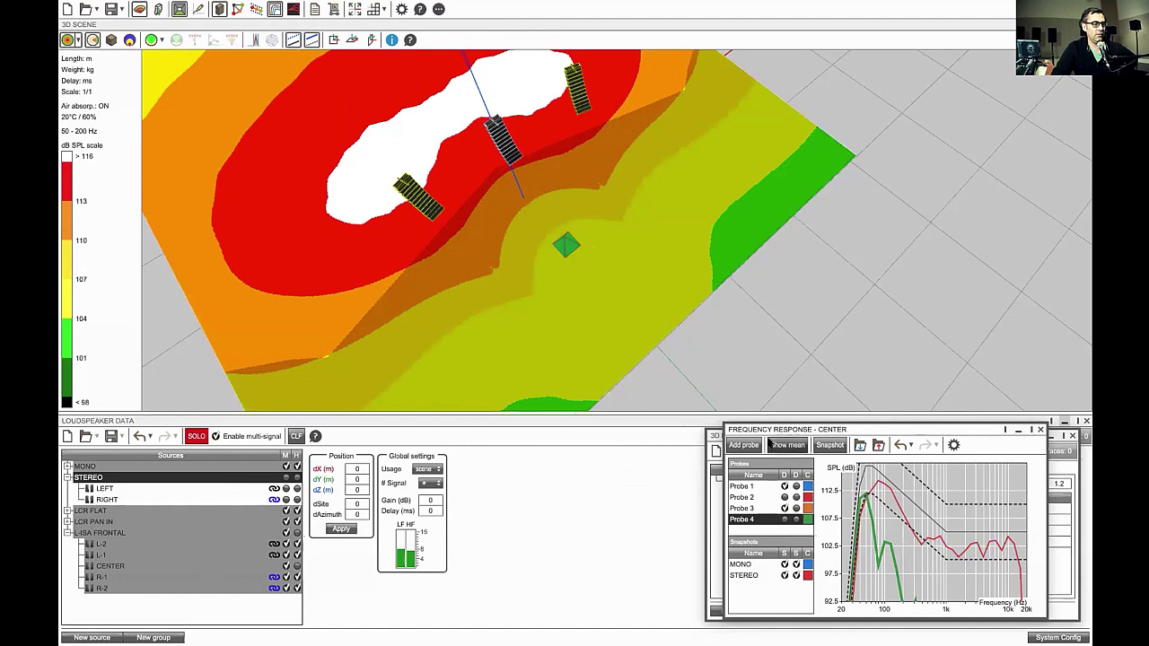
{"action": "left_click", "coordinate": [827, 445]}
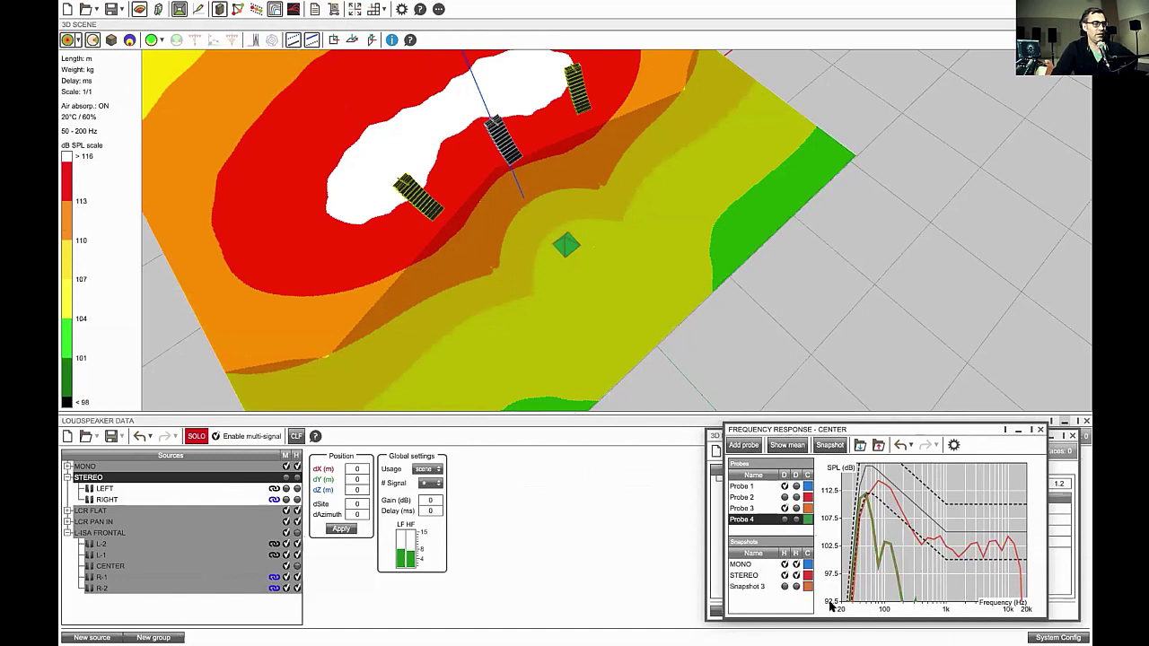
{"action": "left_click", "coordinate": [763, 588]}
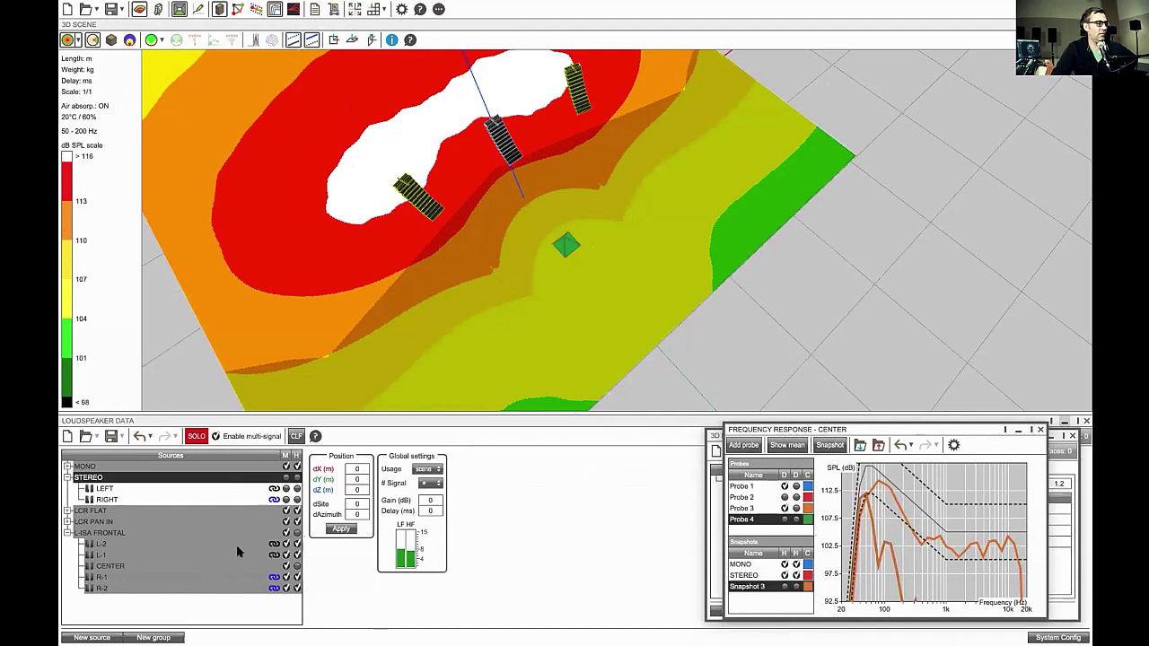
Hide the STEREO group and compare CENTER's response and SPL at Probe 4 with the Snapshot 3 curves
{"action": "left_click", "coordinate": [297, 479]}
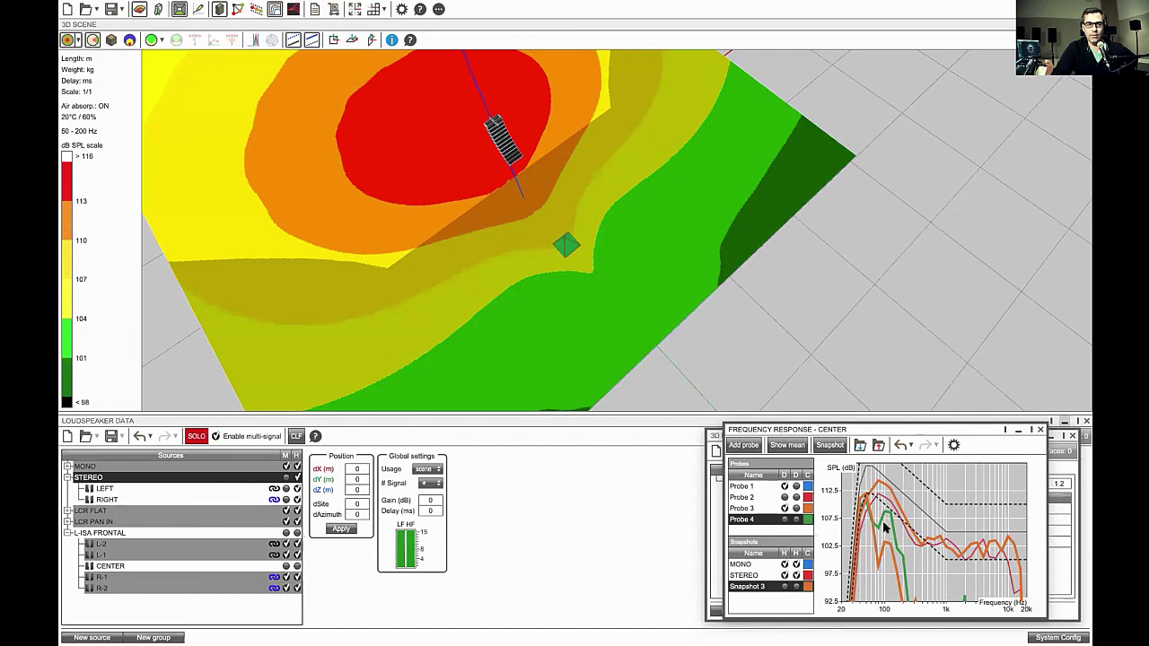
{"action": "scroll", "coordinate": [880, 528], "scroll_direction": "up", "scroll_amount": 5}
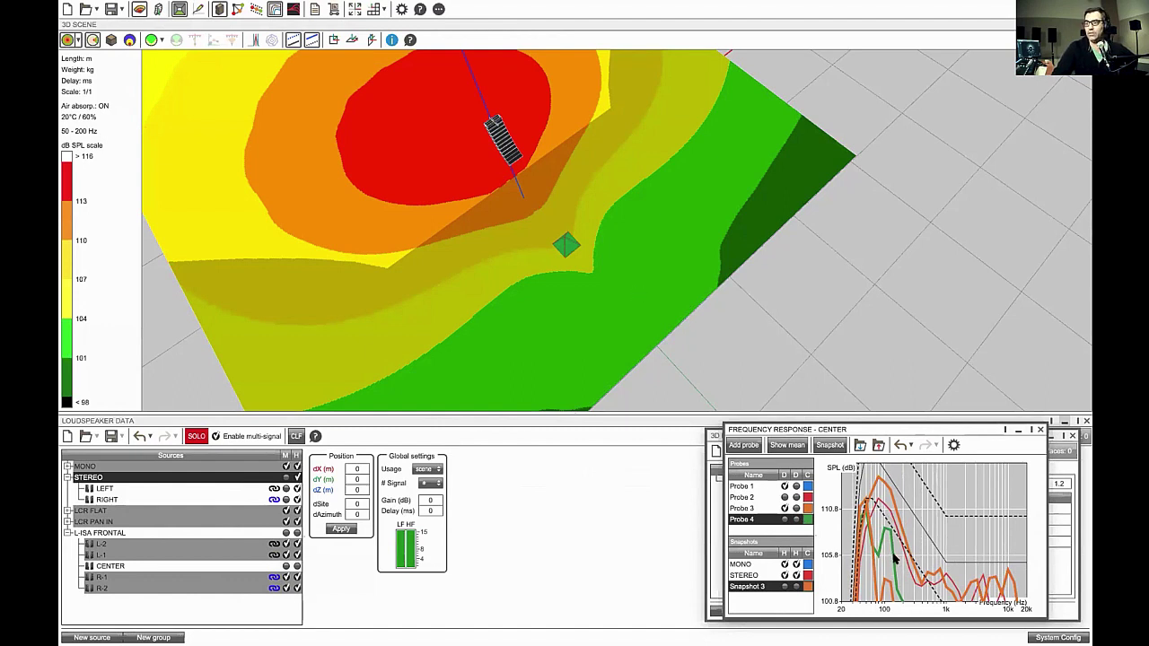
{"action": "mouse_move", "coordinate": [893, 557]}
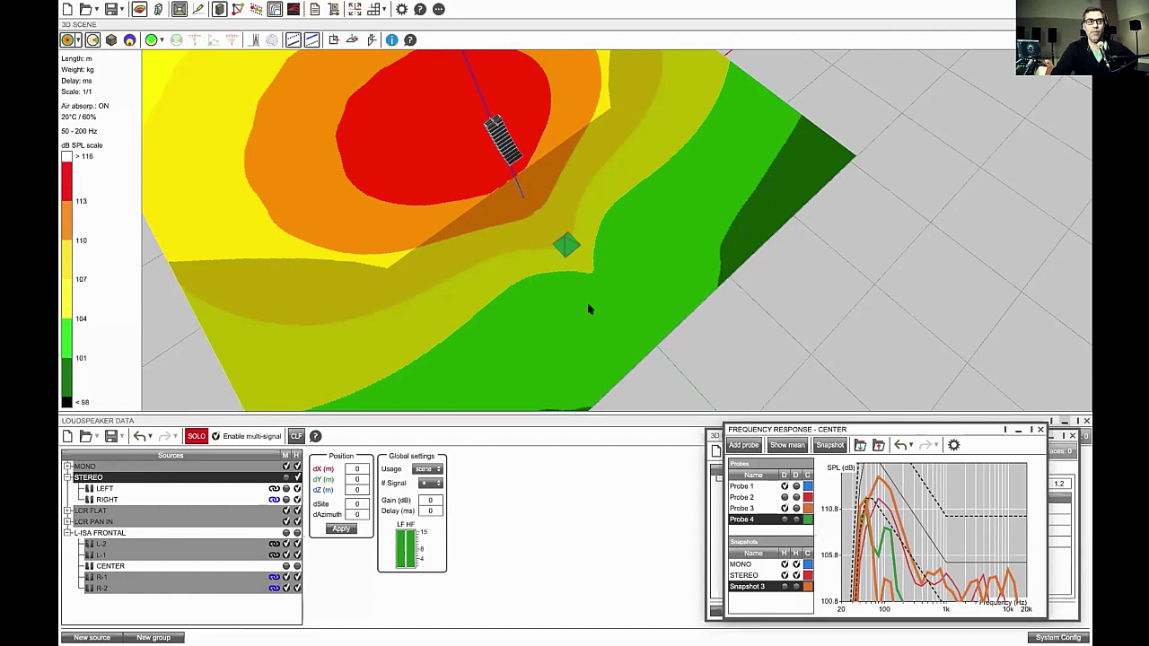
{"action": "left_click_drag", "start_coordinate": [589, 308], "coordinate": [604, 190]}
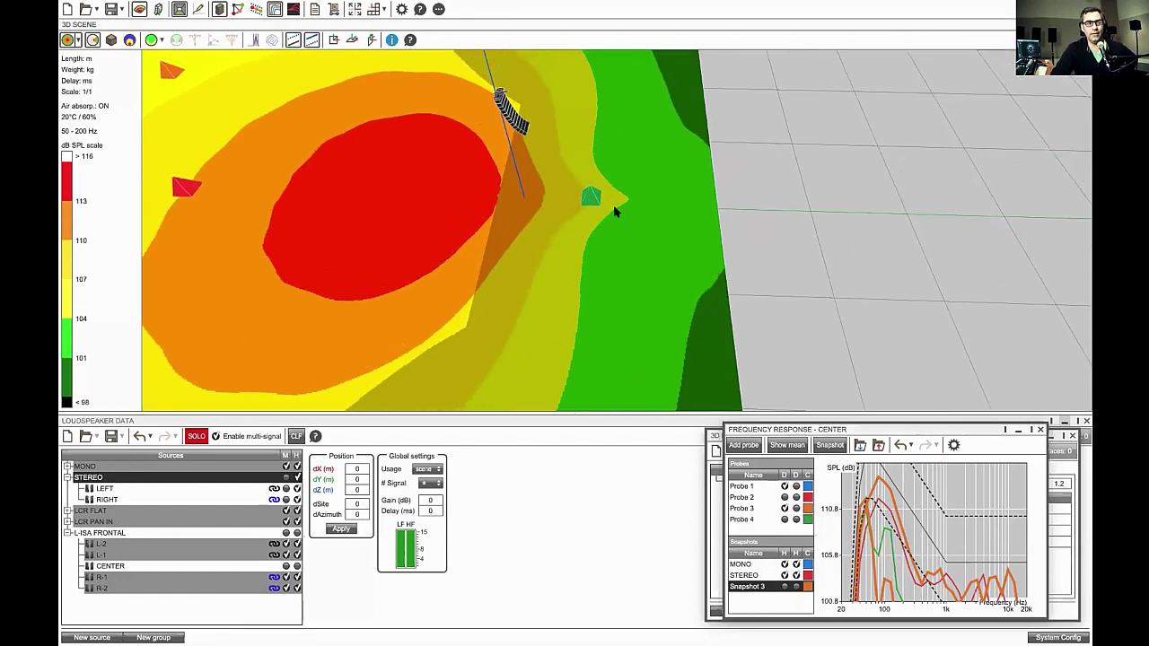
{"action": "mouse_move", "coordinate": [591, 213]}
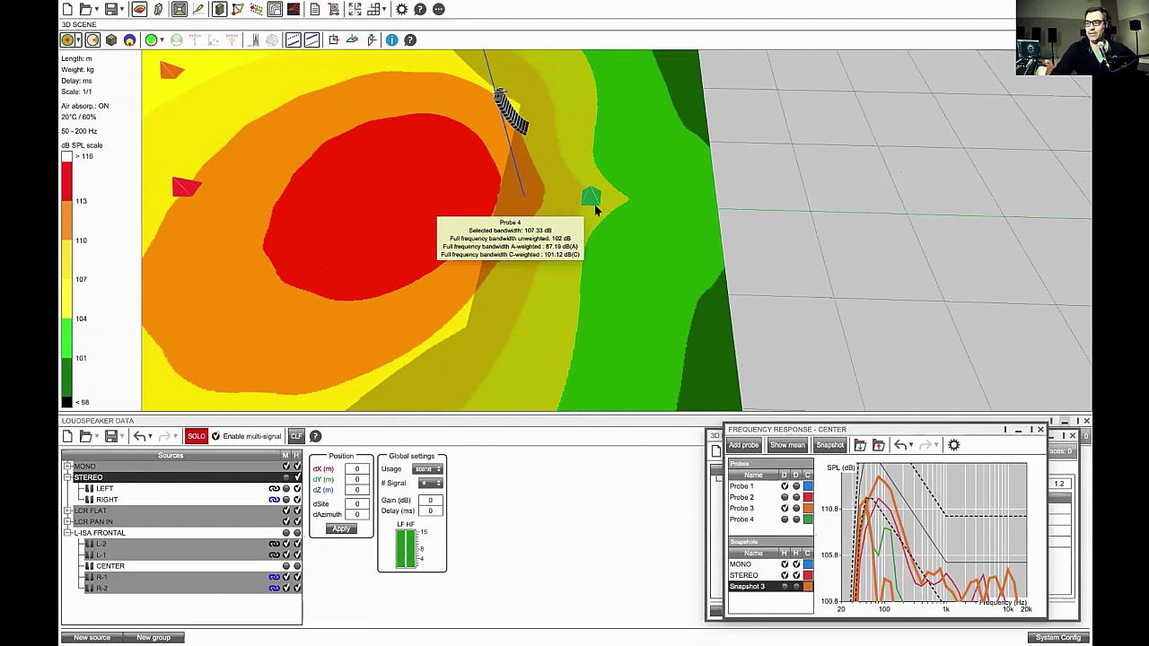
{"action": "scroll", "coordinate": [607, 219], "scroll_direction": "down", "scroll_amount": 2}
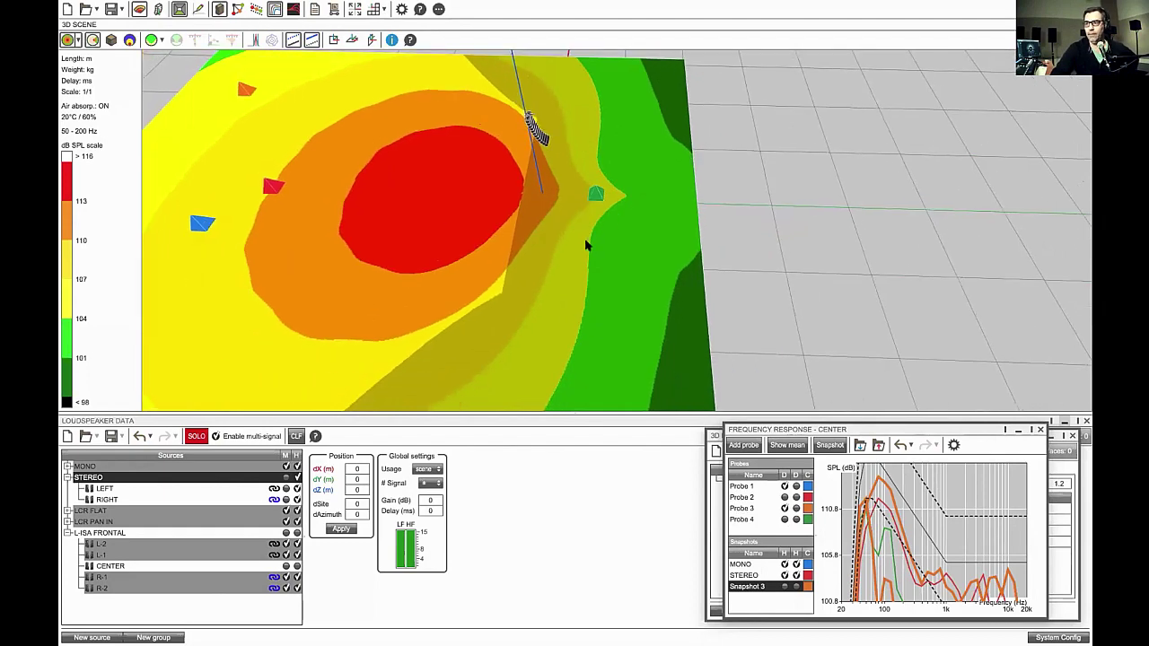
{"action": "left_click_drag", "start_coordinate": [585, 240], "coordinate": [610, 254]}
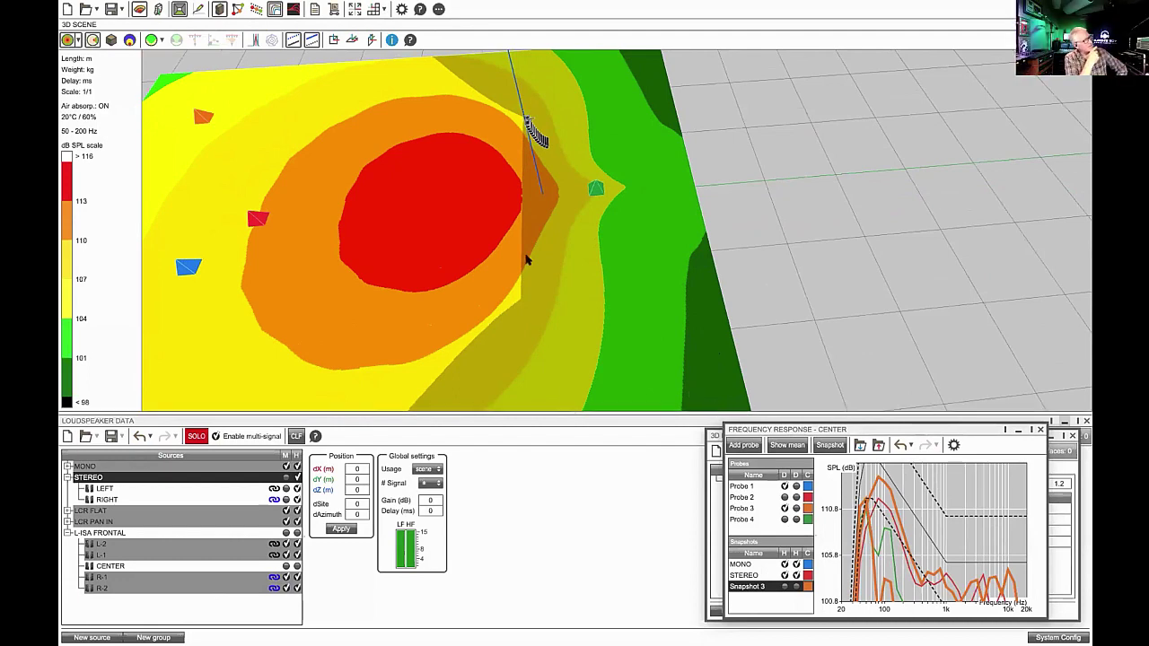
{"action": "left_click_drag", "start_coordinate": [436, 281], "coordinate": [147, 158]}
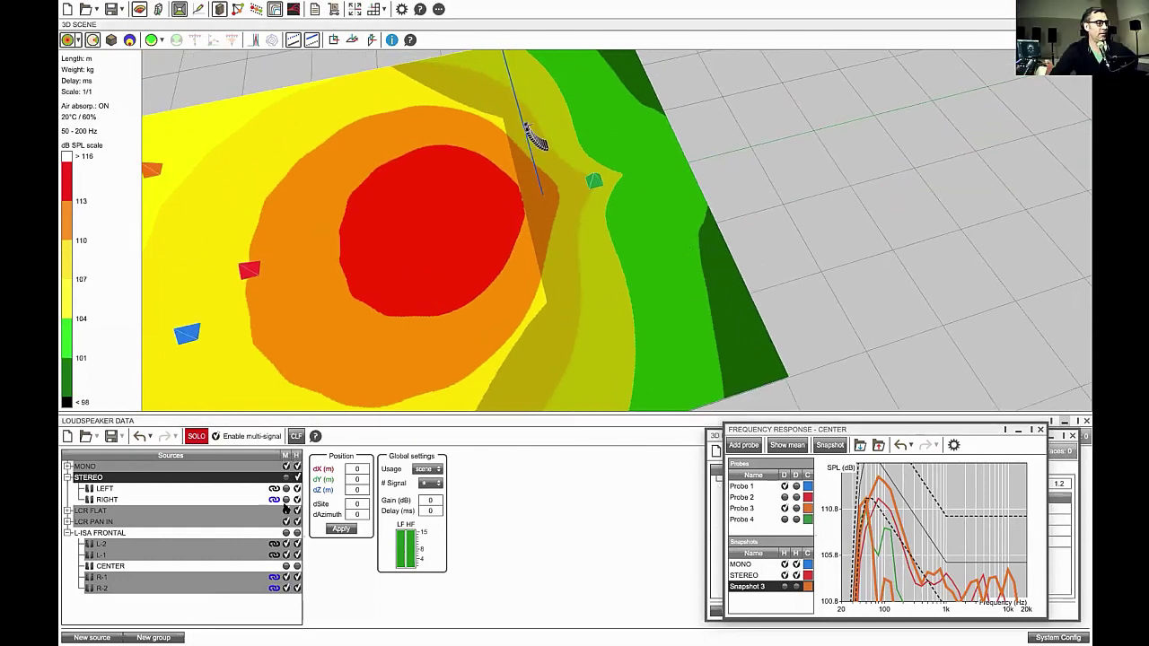
Map the STEREO pair together with CENTER, hide CENTER to map the pair alone, and select Probe 4
{"action": "left_click", "coordinate": [297, 567]}
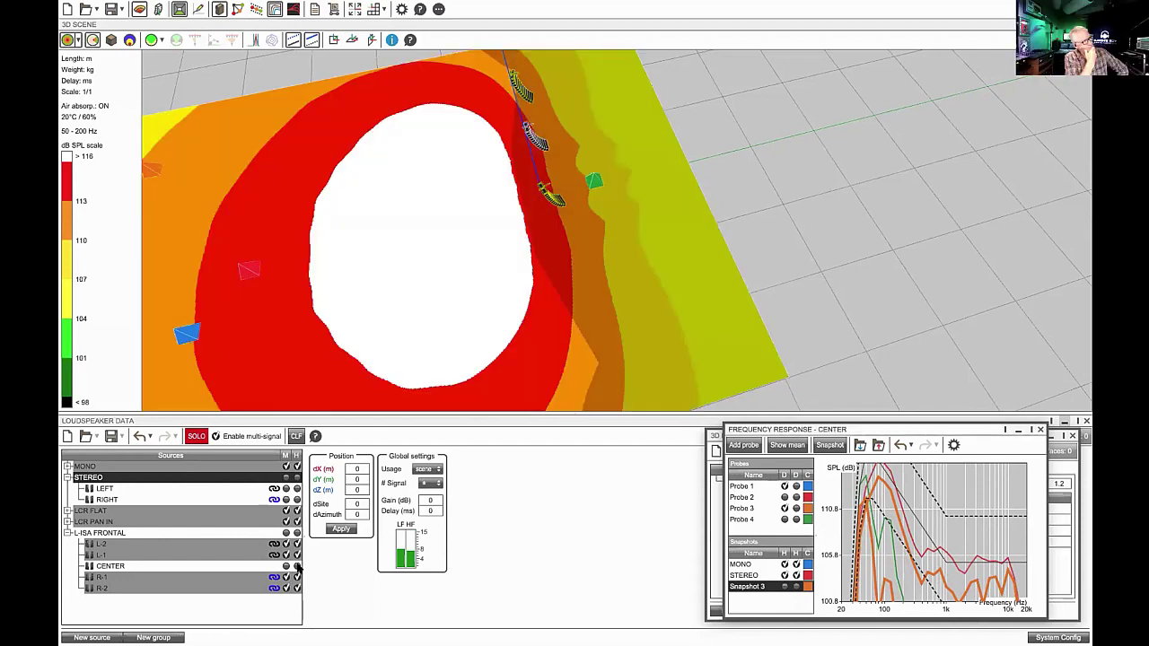
{"action": "left_click", "coordinate": [297, 567]}
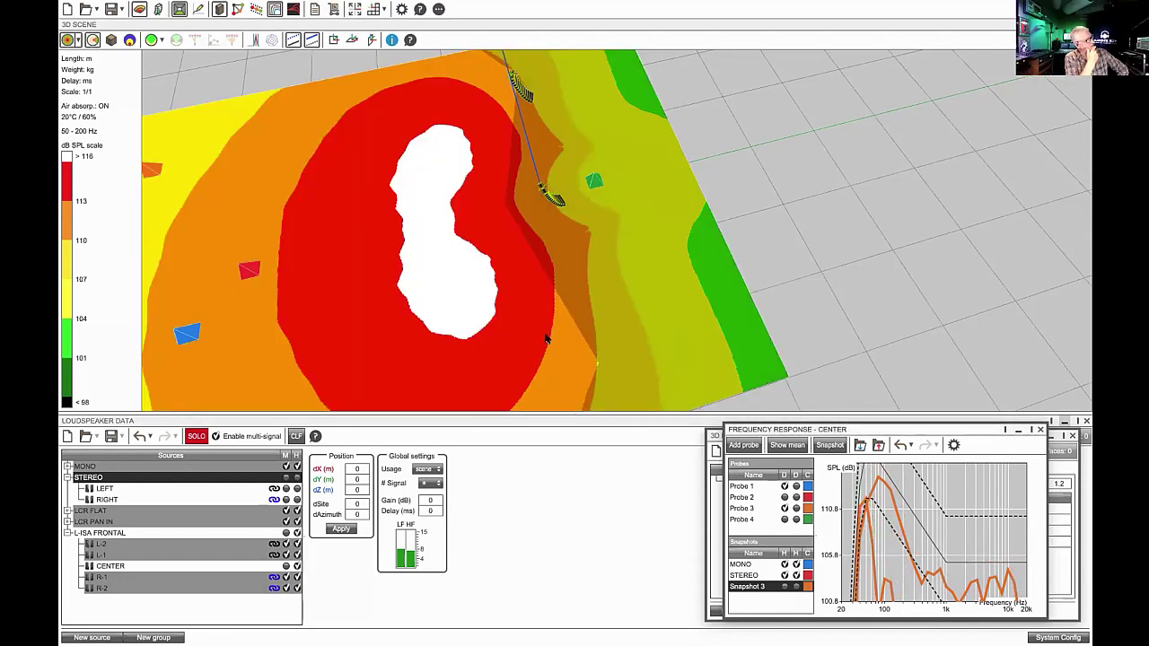
{"action": "left_click_drag", "start_coordinate": [548, 340], "coordinate": [531, 240]}
{"action": "left_click", "coordinate": [531, 240]}
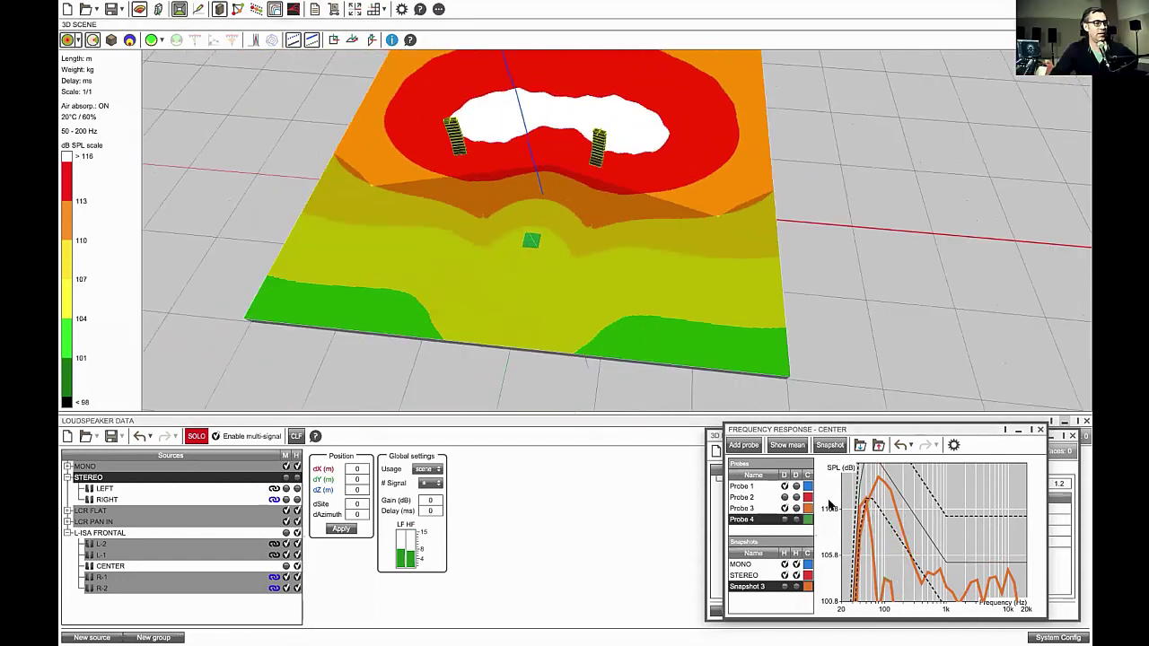
Hide the Snapshot 3 curves and move Probe 4 sideways behind the STEREO arrays, off the centre line
{"action": "left_click", "coordinate": [786, 586]}
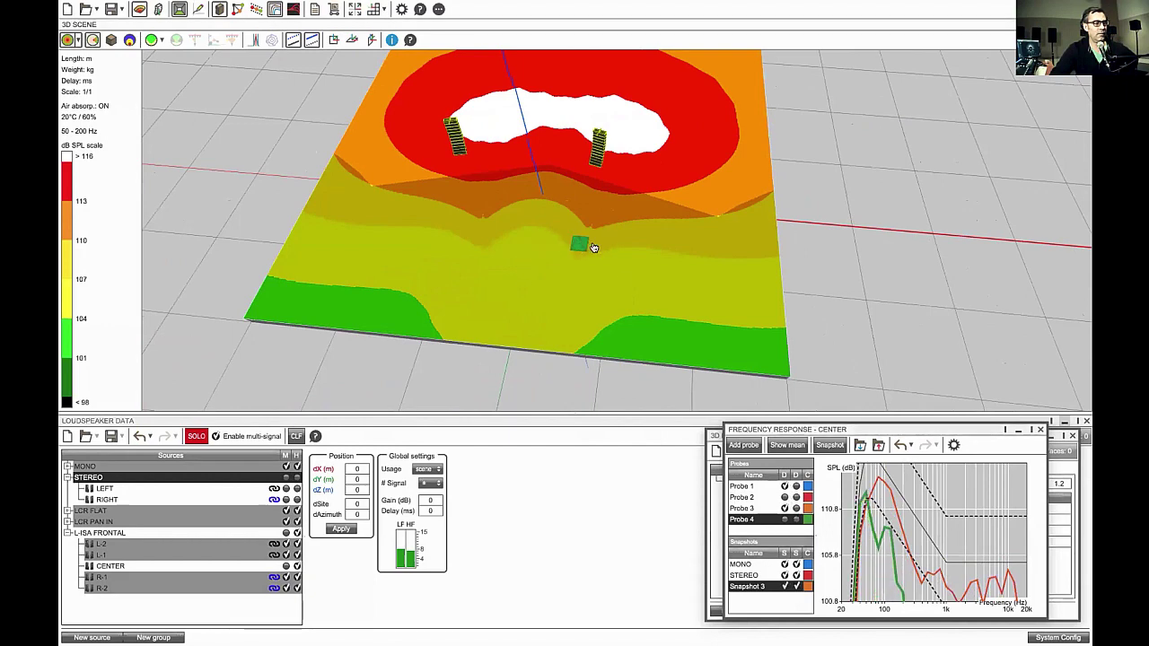
{"action": "mouse_move", "coordinate": [669, 249]}
{"action": "left_mouse_down"}
{"action": "mouse_move", "coordinate": [452, 247]}
{"action": "mouse_move", "coordinate": [602, 255]}
{"action": "mouse_move", "coordinate": [411, 236]}
{"action": "mouse_move", "coordinate": [641, 244]}
{"action": "left_mouse_up"}
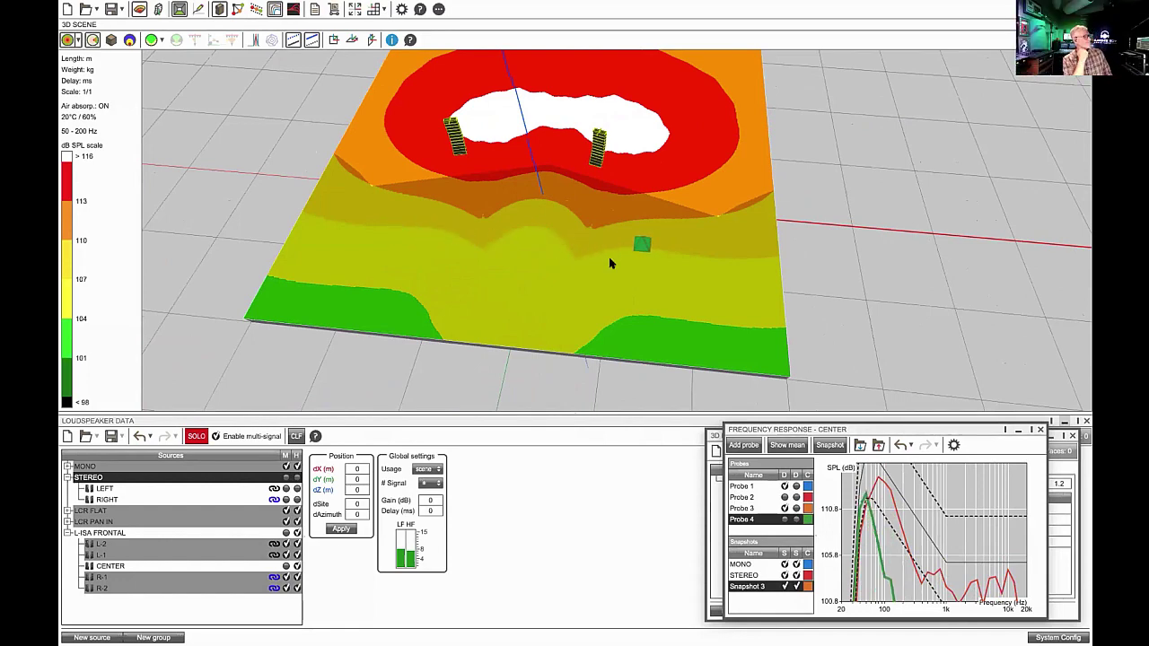
Map the CENTER array with the STEREO group hidden and move Probe 4 to the opposite side behind the array
{"action": "left_click", "coordinate": [252, 566]}
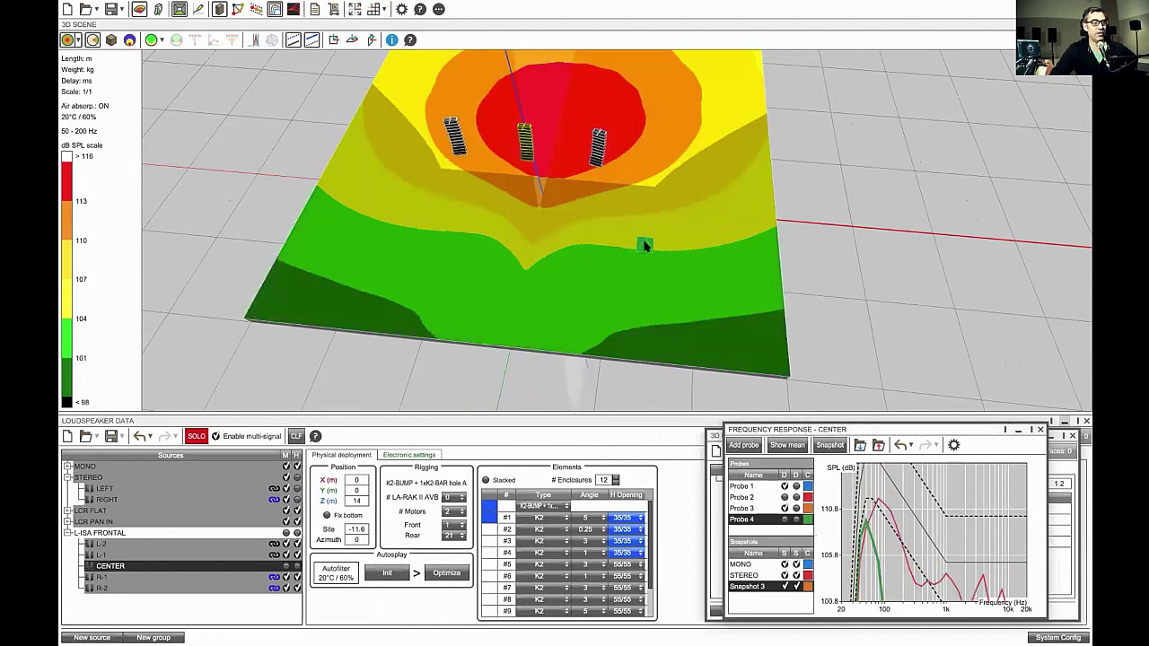
{"action": "left_click_drag", "start_coordinate": [643, 244], "coordinate": [447, 224]}
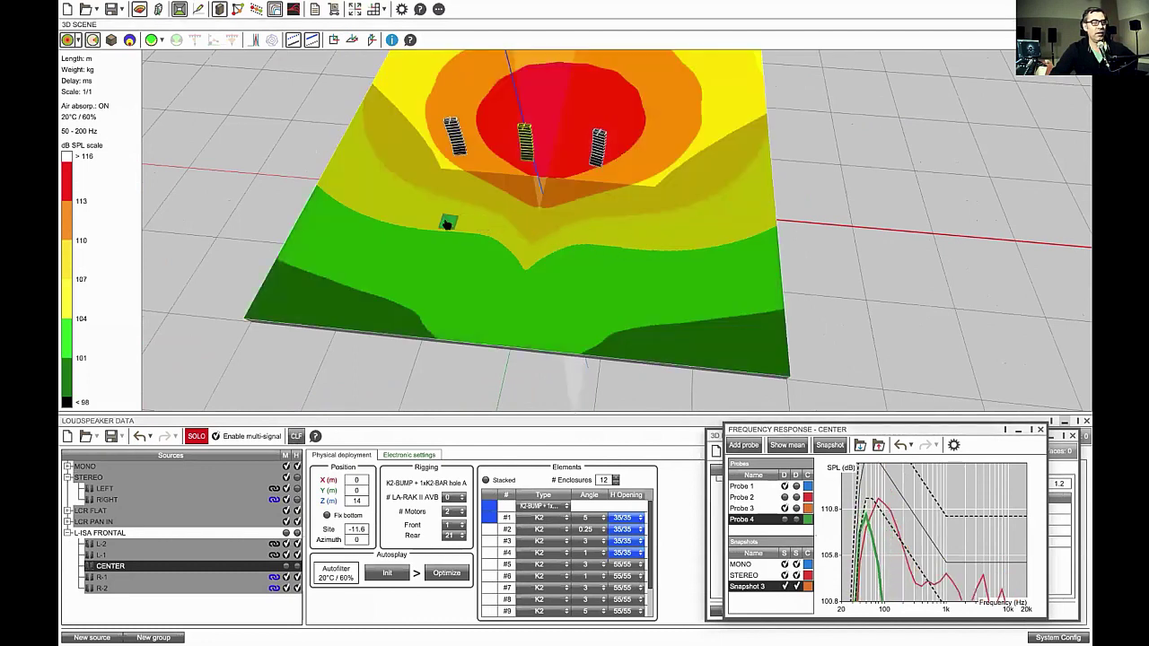
{"action": "left_click", "coordinate": [296, 479]}
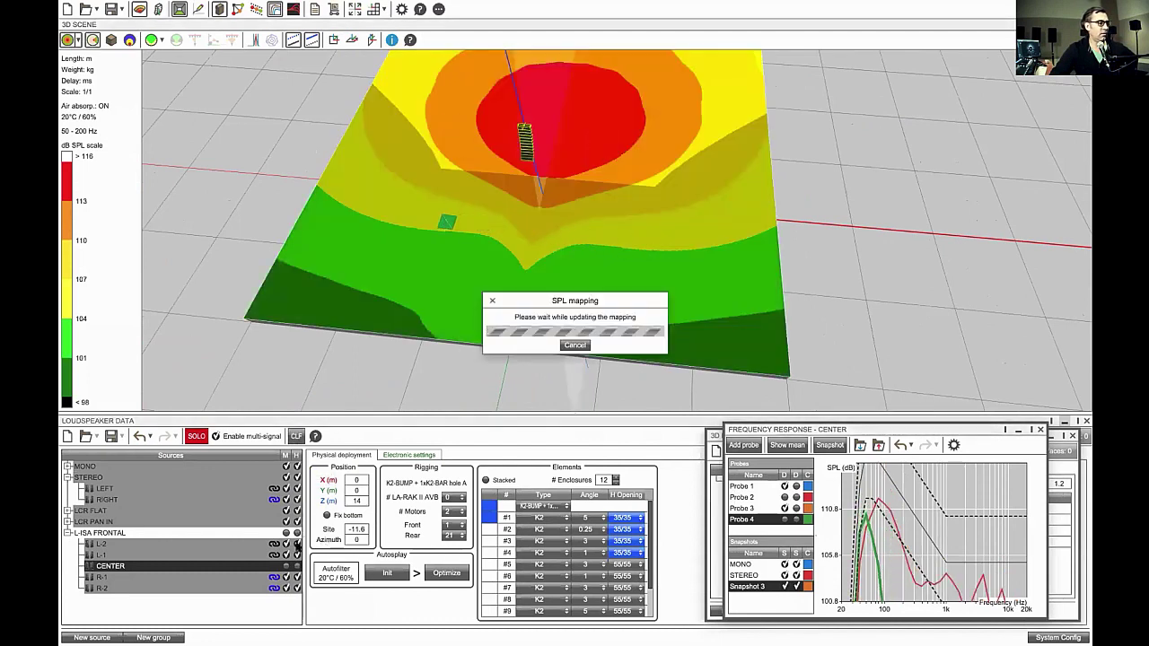
Try Probe 4 at several positions behind the CENTER array, read its SPL, and leave it slightly off the centre line
{"action": "mouse_move", "coordinate": [447, 225]}
{"action": "left_mouse_down"}
{"action": "mouse_move", "coordinate": [627, 240]}
{"action": "mouse_move", "coordinate": [430, 240]}
{"action": "mouse_move", "coordinate": [641, 252]}
{"action": "mouse_move", "coordinate": [498, 243]}
{"action": "left_mouse_up"}
{"action": "left_click_drag", "start_coordinate": [450, 276], "coordinate": [552, 230]}
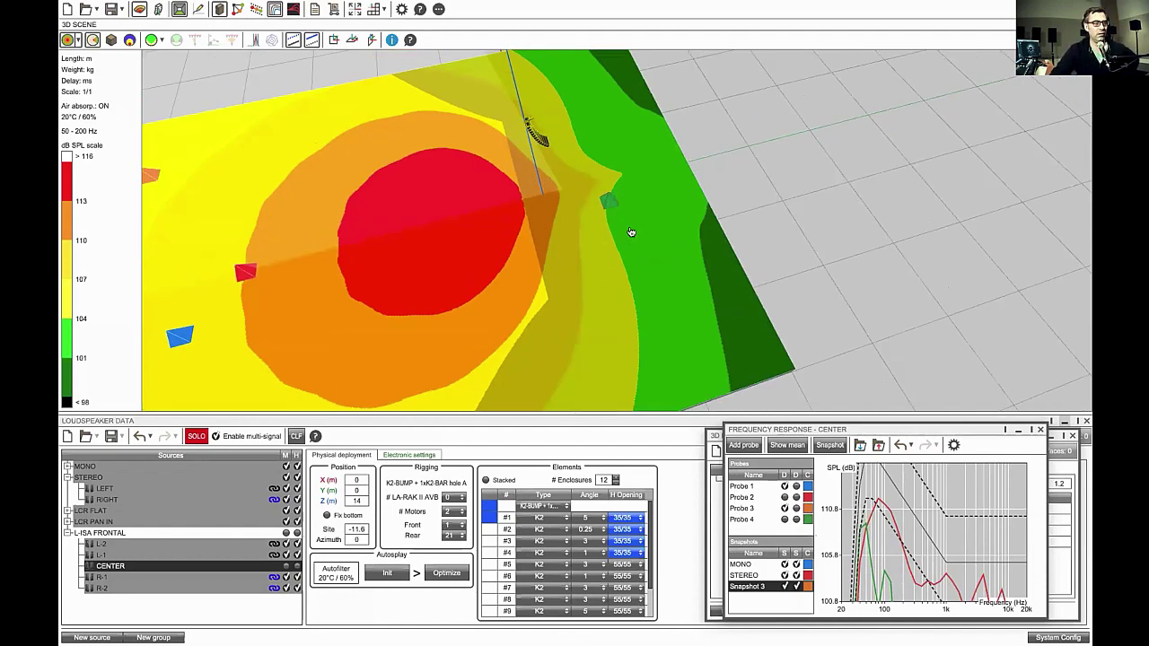
{"action": "mouse_move", "coordinate": [631, 233]}
{"action": "left_mouse_down"}
{"action": "mouse_move", "coordinate": [577, 128]}
{"action": "mouse_move", "coordinate": [636, 241]}
{"action": "mouse_move", "coordinate": [609, 179]}
{"action": "mouse_move", "coordinate": [579, 187]}
{"action": "mouse_move", "coordinate": [620, 241]}
{"action": "mouse_move", "coordinate": [606, 225]}
{"action": "left_mouse_up"}
{"action": "mouse_move", "coordinate": [540, 242]}
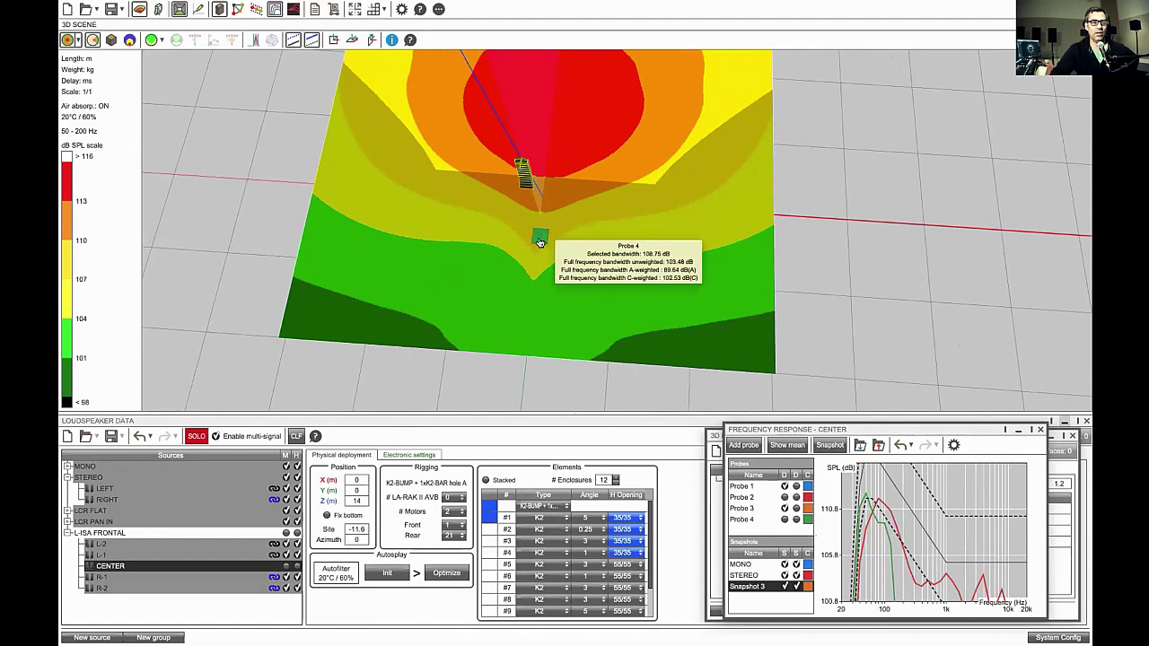
{"action": "left_click_drag", "start_coordinate": [539, 243], "coordinate": [538, 240]}
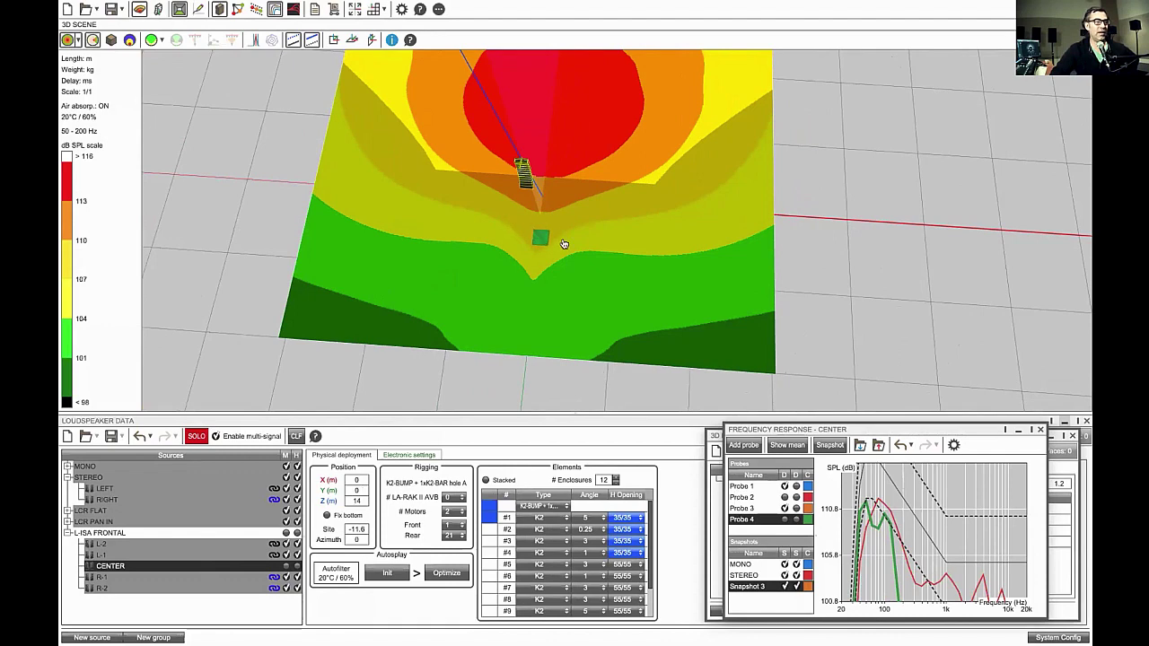
{"action": "left_click_drag", "start_coordinate": [563, 243], "coordinate": [575, 243]}
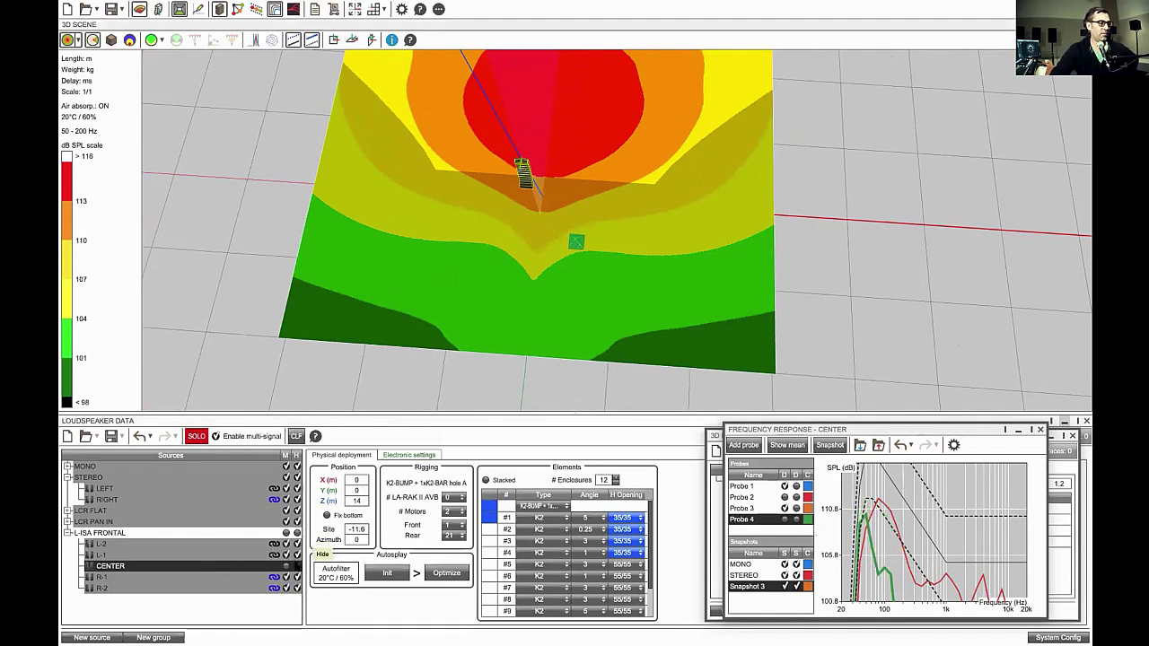
Hide CENTER, map the L-1 array alone and rescale the frequency response graph to show the complete probe curves
{"action": "left_click", "coordinate": [297, 566]}
{"action": "left_click", "coordinate": [297, 577]}
{"action": "left_click", "coordinate": [297, 577]}
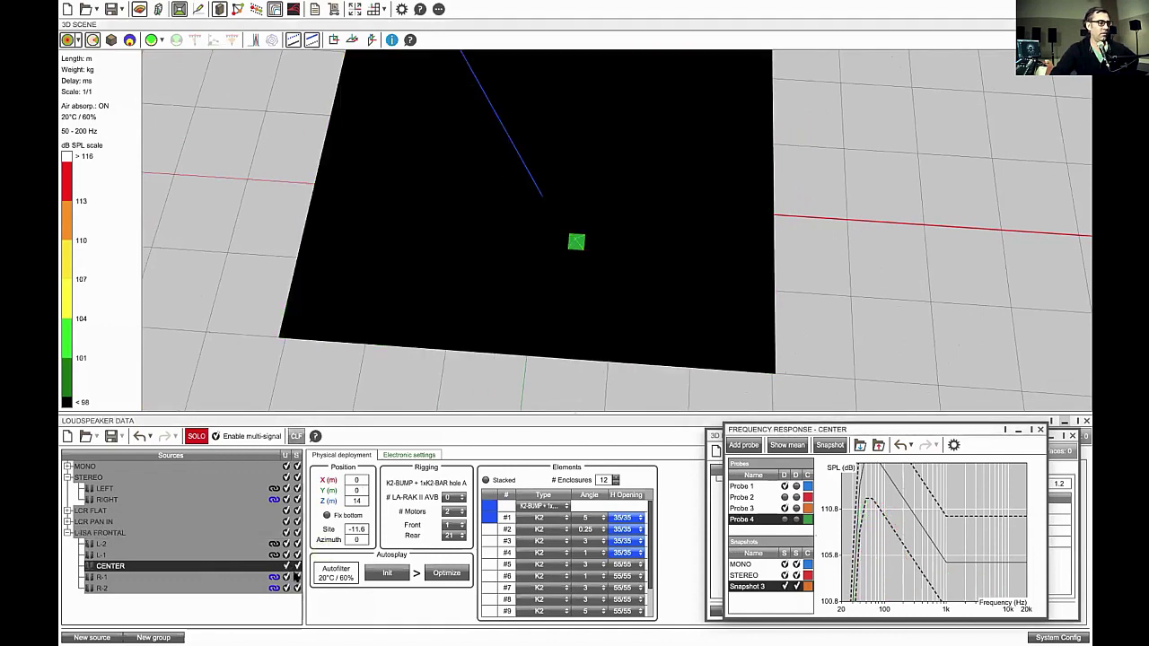
{"action": "left_click", "coordinate": [297, 554]}
{"action": "left_click", "coordinate": [287, 555]}
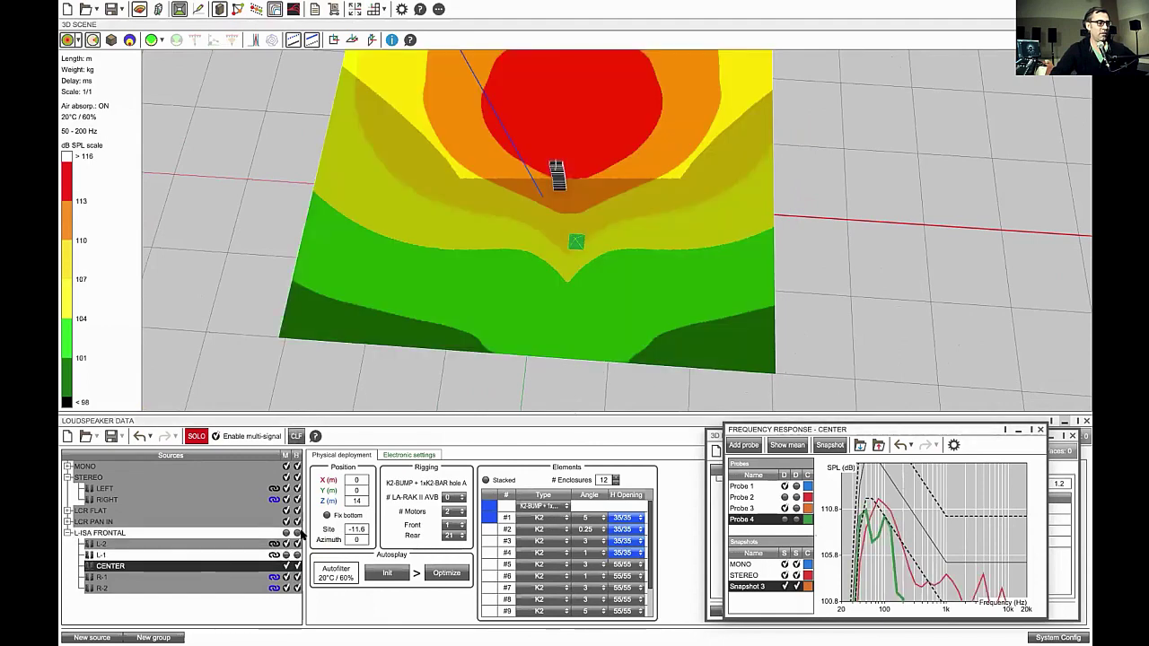
{"action": "left_click_drag", "start_coordinate": [557, 238], "coordinate": [569, 248]}
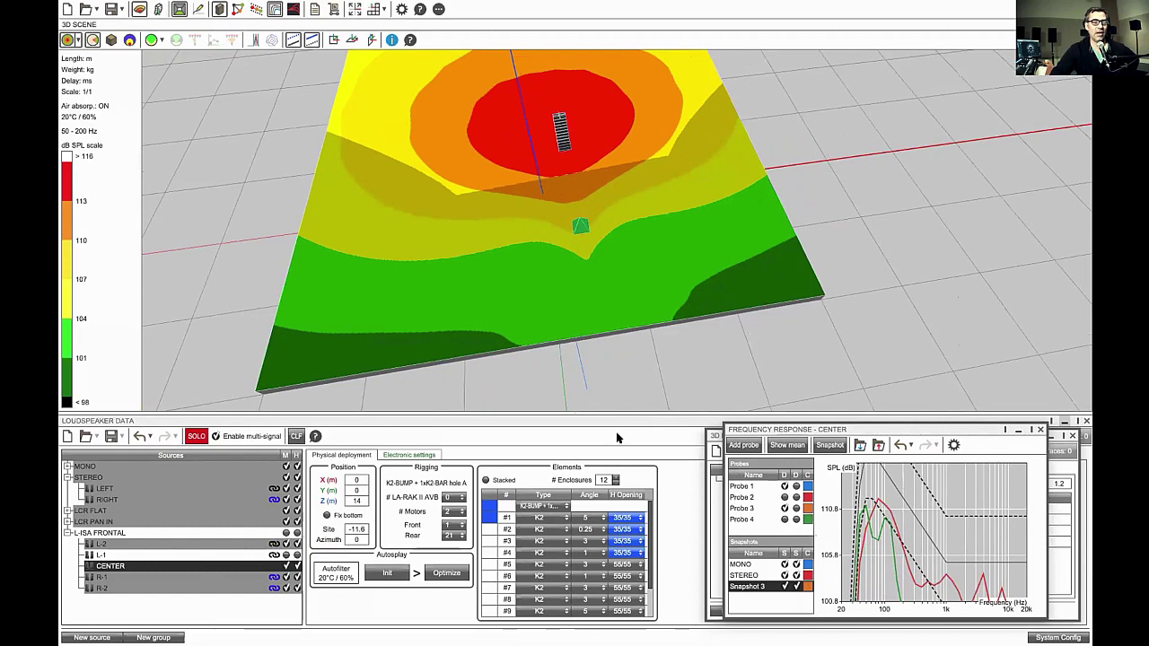
{"action": "scroll", "coordinate": [842, 535], "scroll_direction": "up", "scroll_amount": 1}
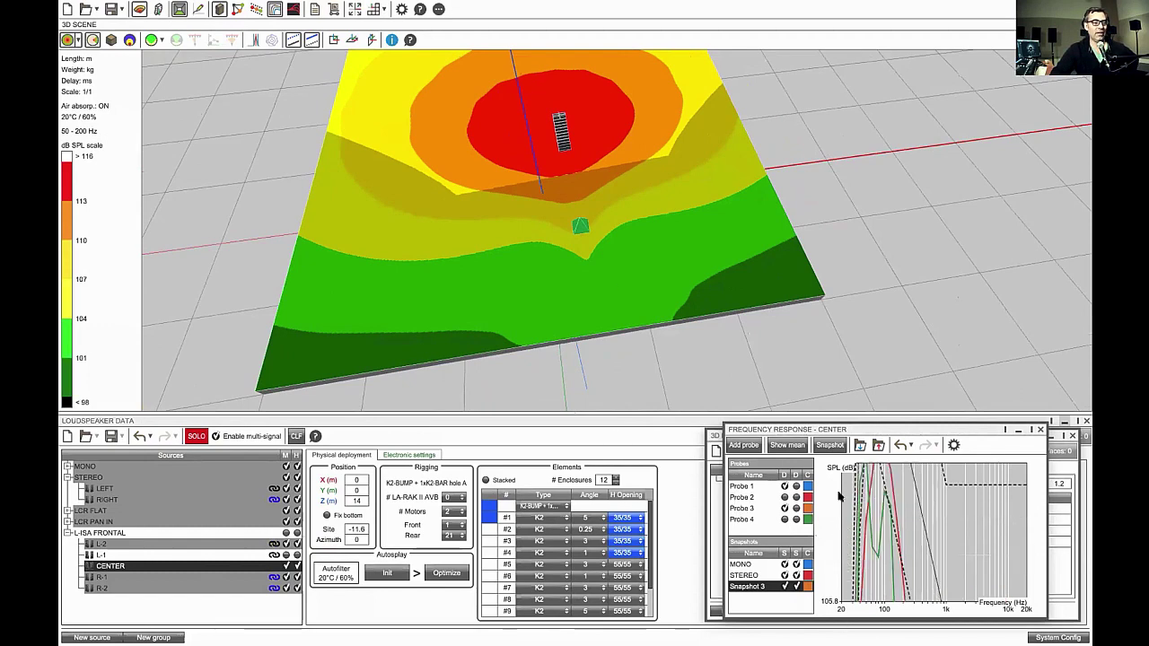
{"action": "scroll", "coordinate": [857, 519], "scroll_direction": "down", "scroll_amount": 3}
{"action": "scroll", "coordinate": [858, 519], "scroll_direction": "up", "scroll_amount": 1}
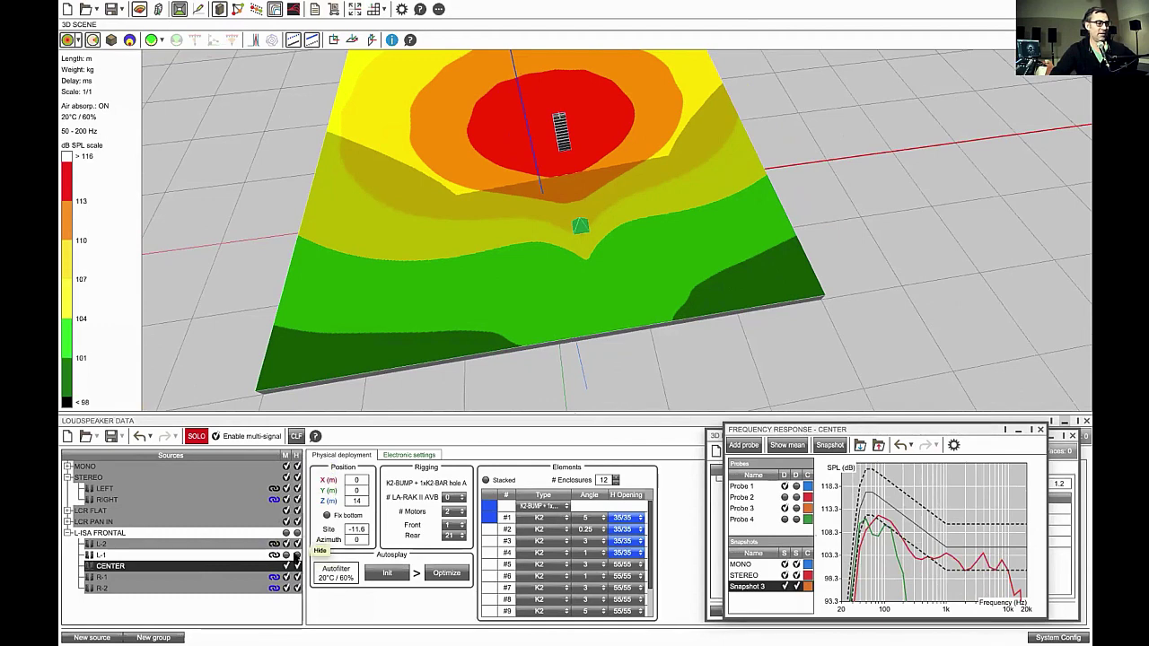
Hide L-1, map the STEREO pair again and move Probe 4 slightly towards the centre line
{"action": "left_click", "coordinate": [287, 556]}
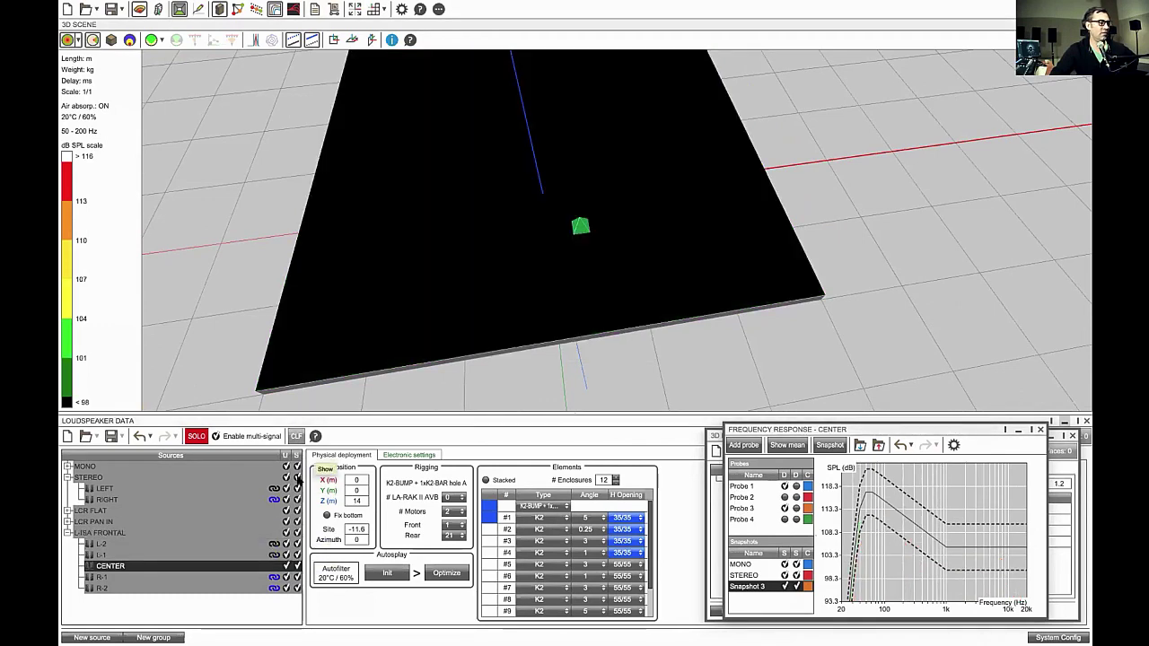
{"action": "left_click", "coordinate": [298, 478]}
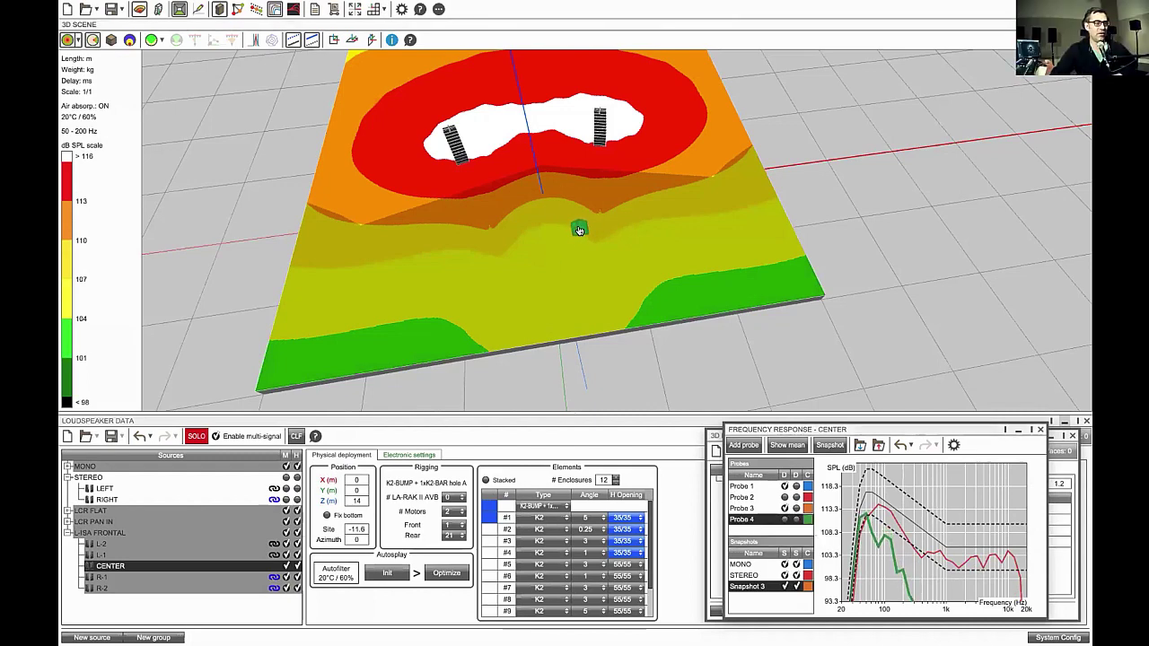
{"action": "mouse_move", "coordinate": [577, 230]}
{"action": "left_mouse_down"}
{"action": "mouse_move", "coordinate": [589, 232]}
{"action": "mouse_move", "coordinate": [565, 235]}
{"action": "left_mouse_up"}
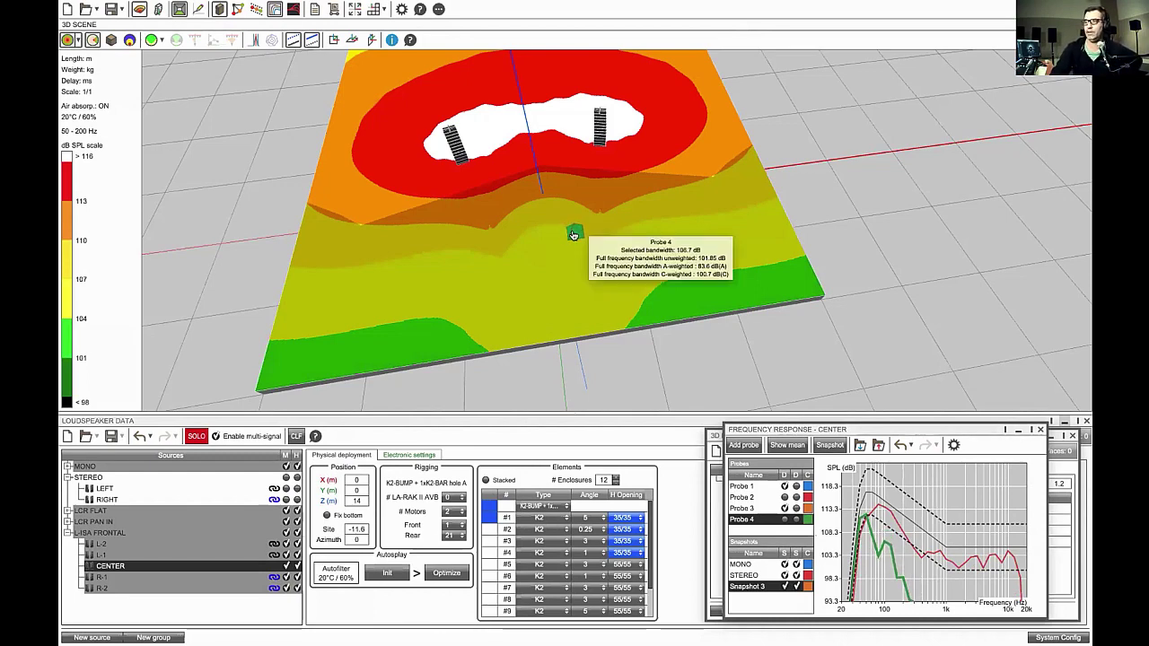